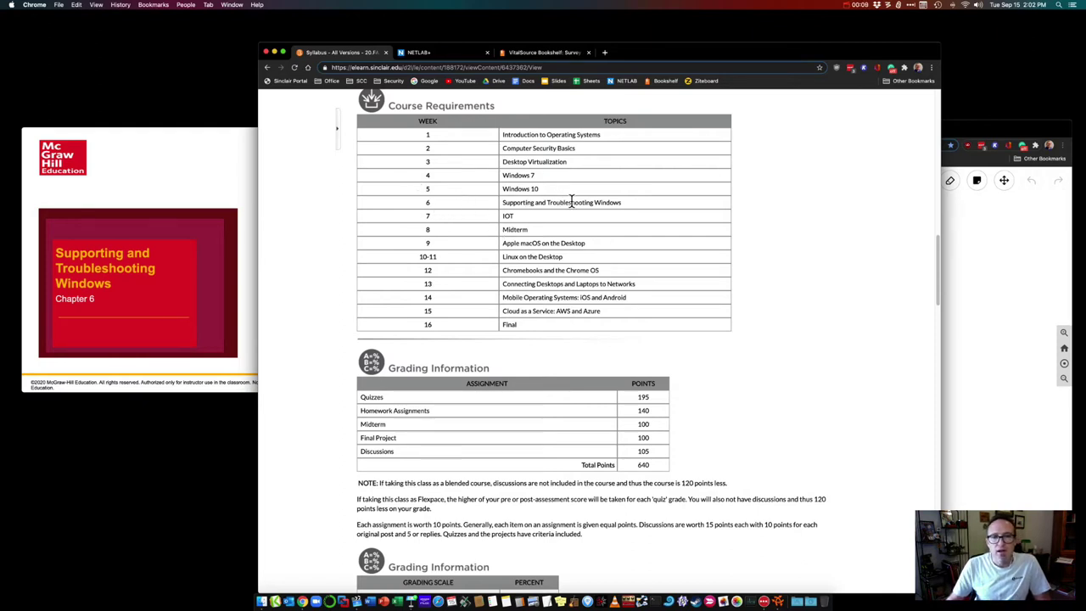
# Step: Highlight the week 6 Supporting and Troubleshooting Windows topic, then bring the Chapter 6 slides forward
pyautogui.moveTo(624, 203); pyautogui.dragTo(501, 201)
pyautogui.click(500, 202)
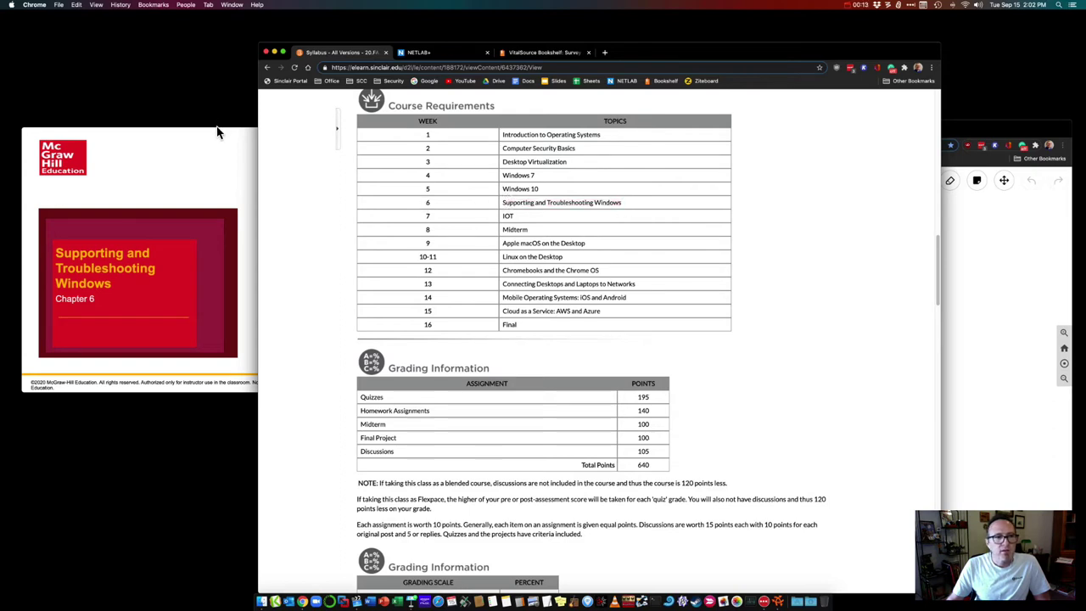
pyautogui.moveTo(214, 132)
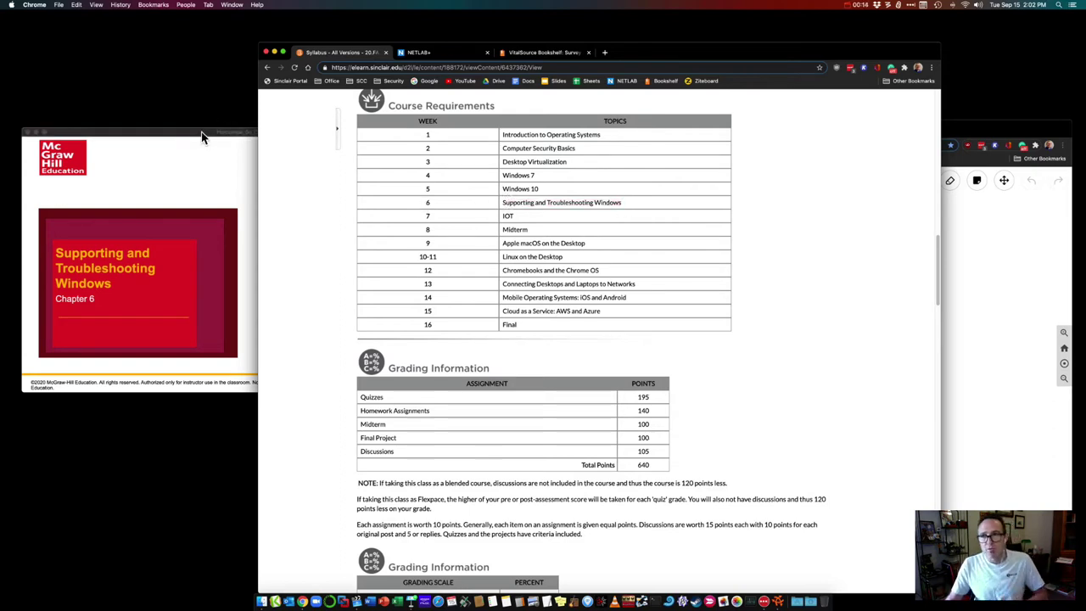
pyautogui.click(203, 134)
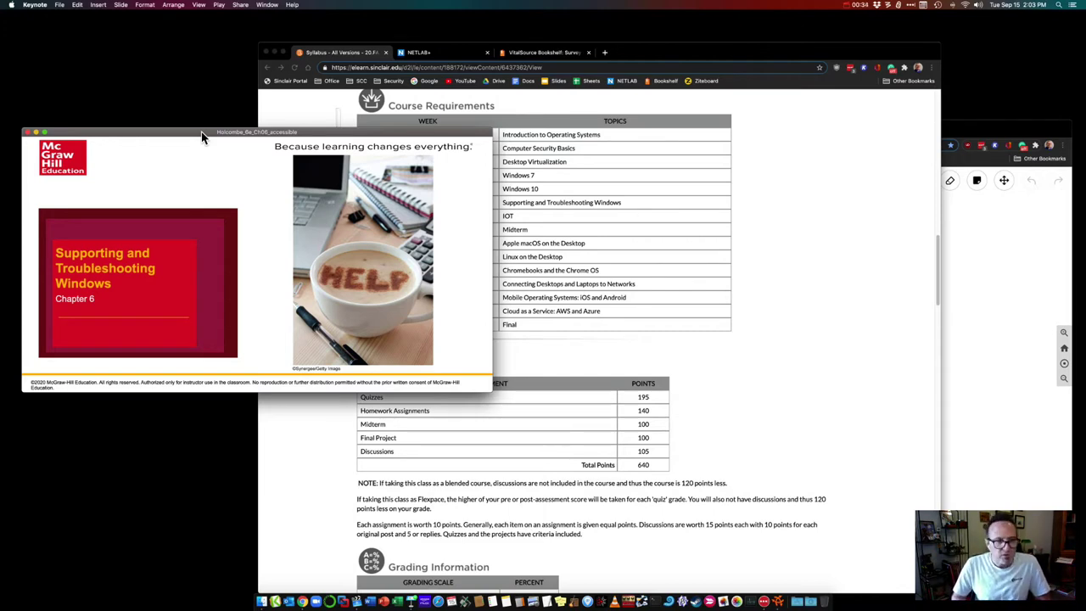
# Step: Advance past LO 6.1 to 'The Registry Defined' slide and bring the blank Ziteboard forward
pyautogui.press('Right')
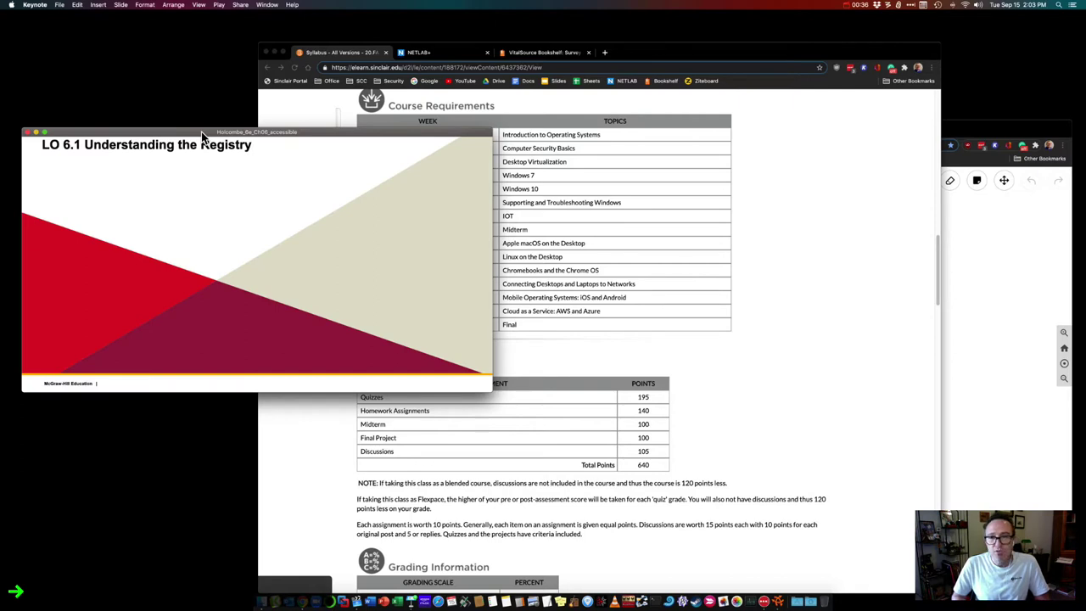
pyautogui.press('Right')
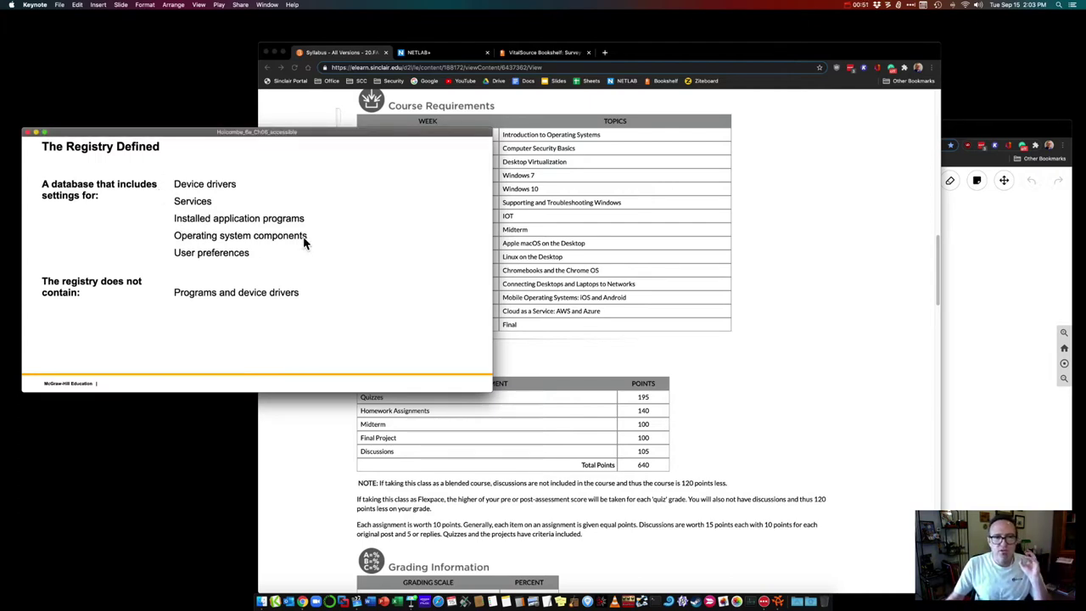
pyautogui.click(967, 133)
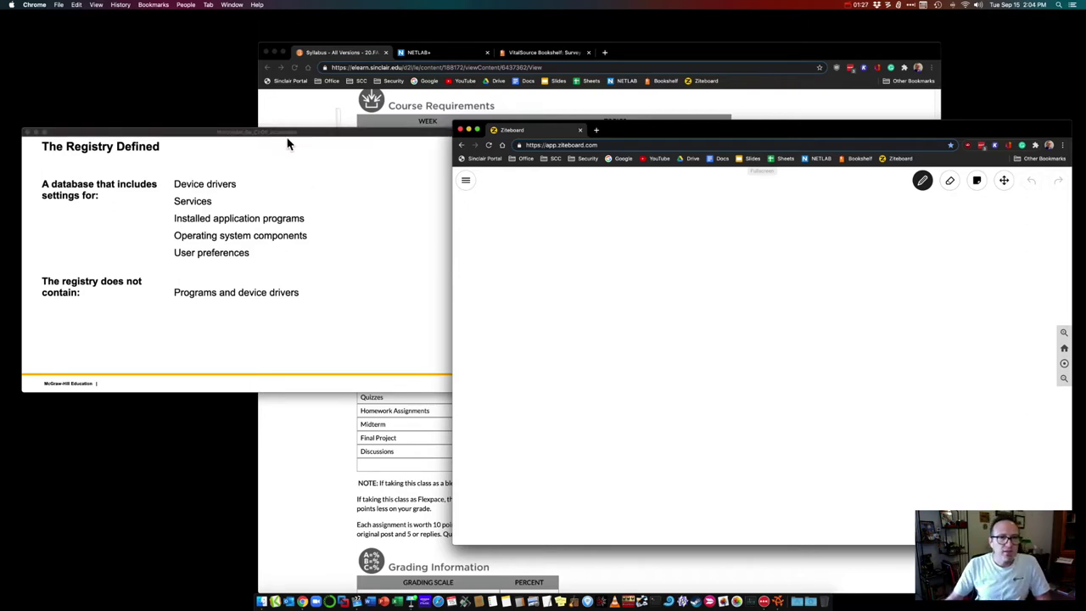
# Step: Advance the deck through Automatic Registry Changes to Registry Files, then move the whiteboard beside it
pyautogui.click(303, 136)
pyautogui.press('Right')
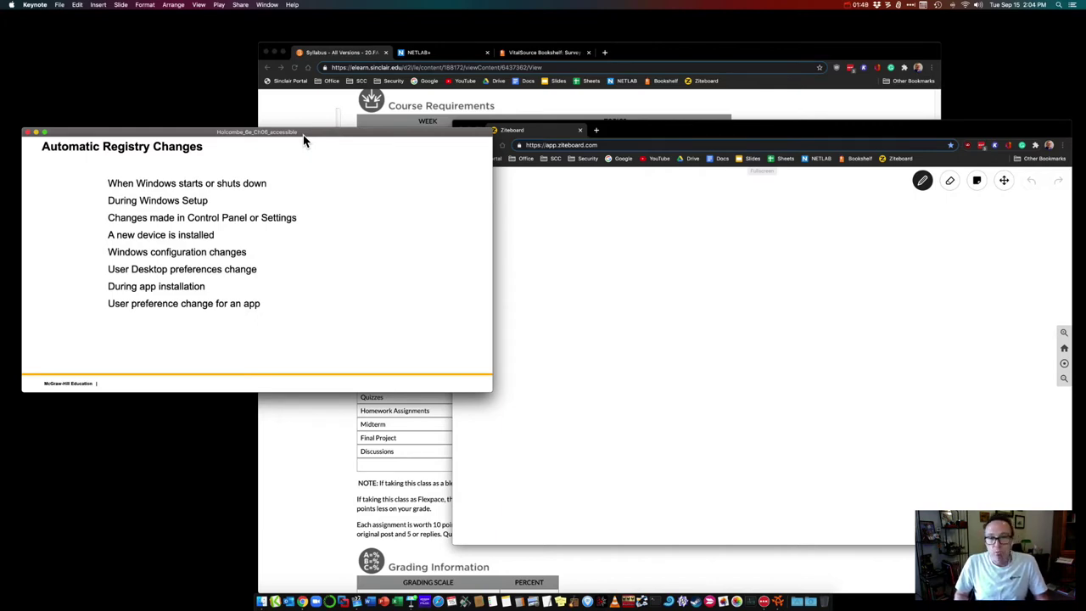
pyautogui.press('Right')
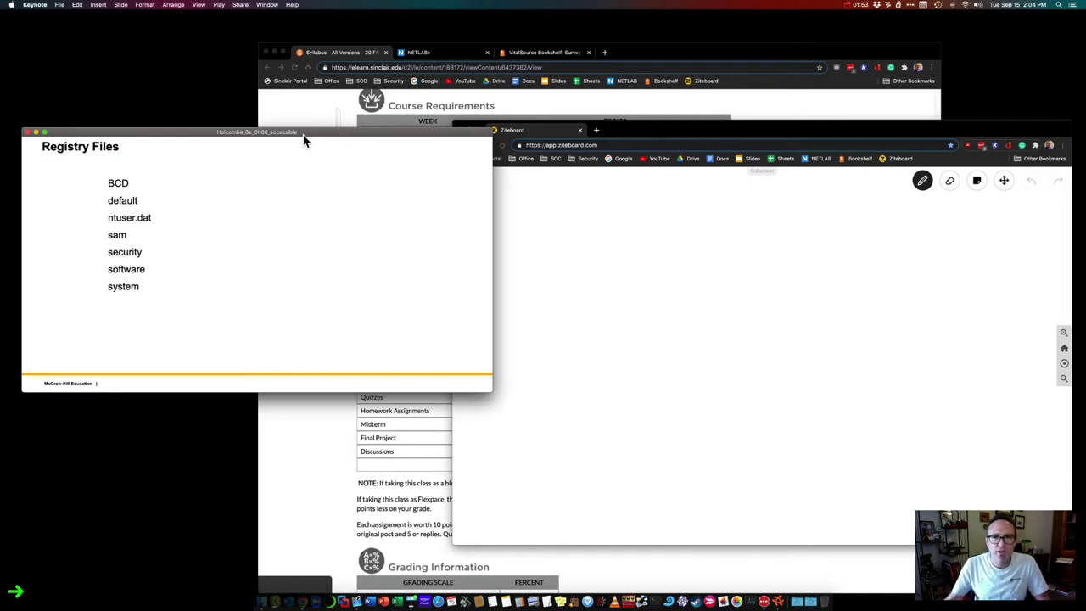
pyautogui.moveTo(670, 130); pyautogui.dragTo(561, 114)
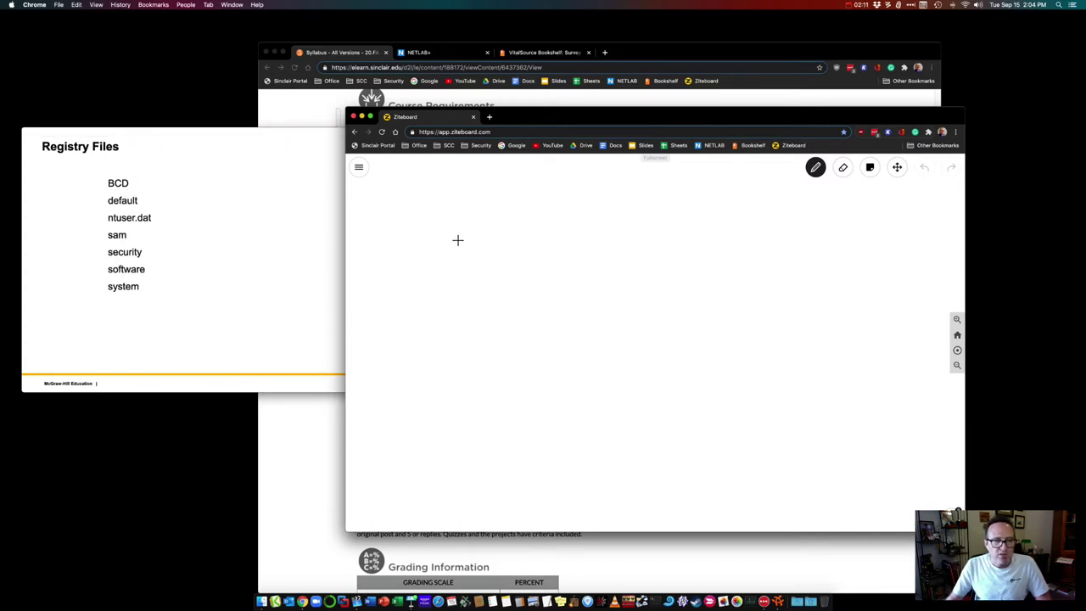
# Step: Draw the Hive, Key, Sub-Key and Value boxes with connectors, undoing one mistaken stroke
pyautogui.moveTo(456, 240)
pyautogui.mouseDown()
pyautogui.moveTo(455, 252)
pyautogui.moveTo(489, 258)
pyautogui.moveTo(457, 241)
pyautogui.moveTo(524, 247)
pyautogui.moveTo(503, 287)
pyautogui.moveTo(511, 303)
pyautogui.moveTo(538, 303)
pyautogui.moveTo(511, 305)
pyautogui.moveTo(585, 305)
pyautogui.mouseUp()
pyautogui.moveTo(594, 303)
pyautogui.mouseDown()
pyautogui.moveTo(604, 303)
pyautogui.moveTo(597, 320)
pyautogui.mouseUp()
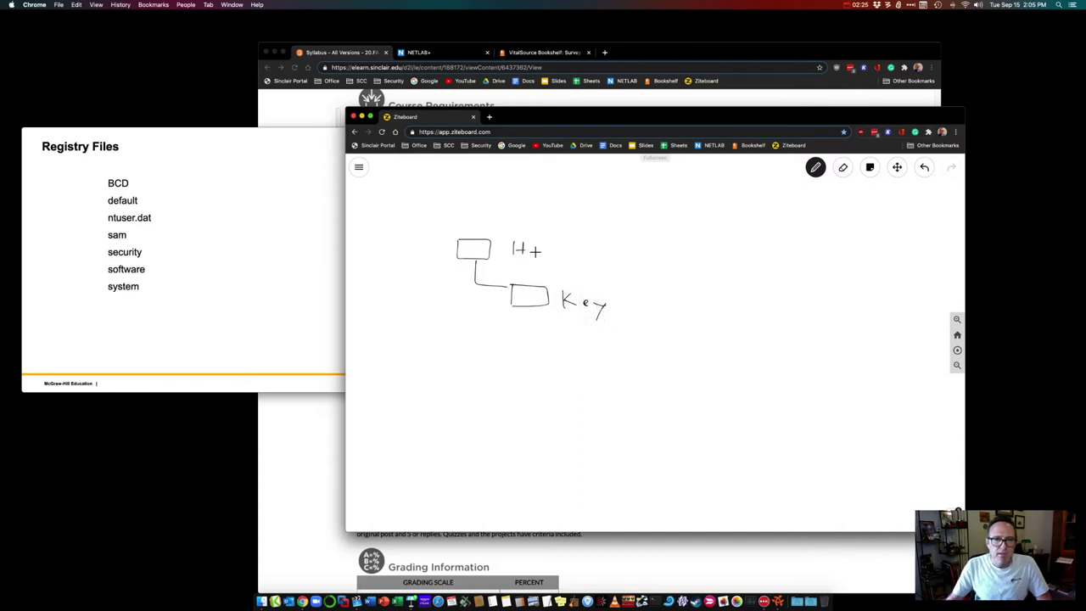
pyautogui.moveTo(528, 246)
pyautogui.mouseDown()
pyautogui.moveTo(529, 255)
pyautogui.moveTo(557, 253)
pyautogui.mouseUp()
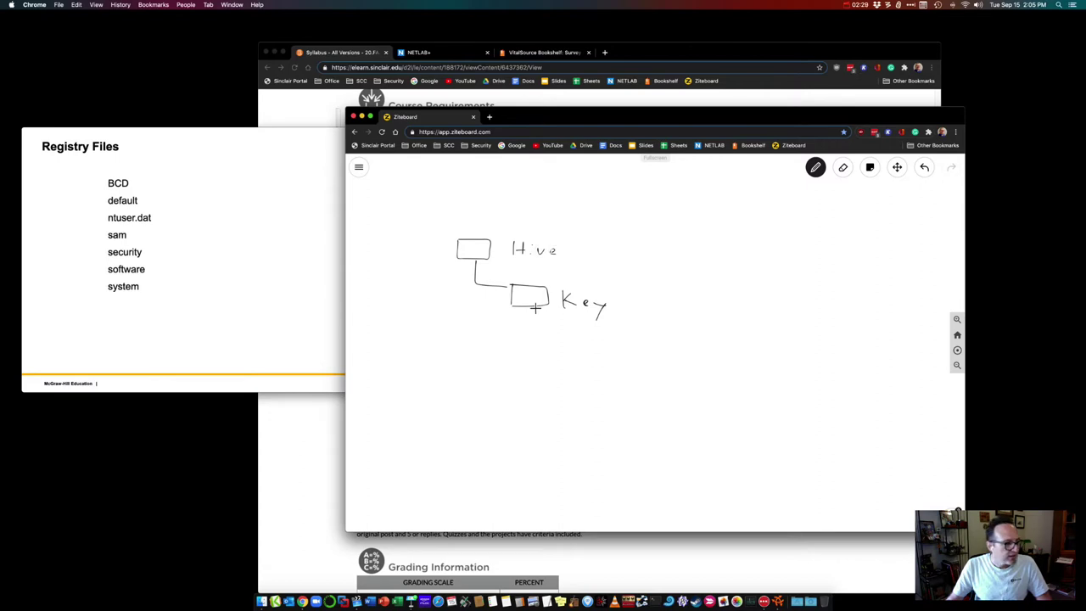
pyautogui.moveTo(536, 309)
pyautogui.mouseDown()
pyautogui.moveTo(575, 347)
pyautogui.moveTo(604, 347)
pyautogui.moveTo(595, 360)
pyautogui.moveTo(676, 348)
pyautogui.moveTo(703, 354)
pyautogui.moveTo(698, 371)
pyautogui.mouseUp()
pyautogui.hotkey('ctrl', 'z')
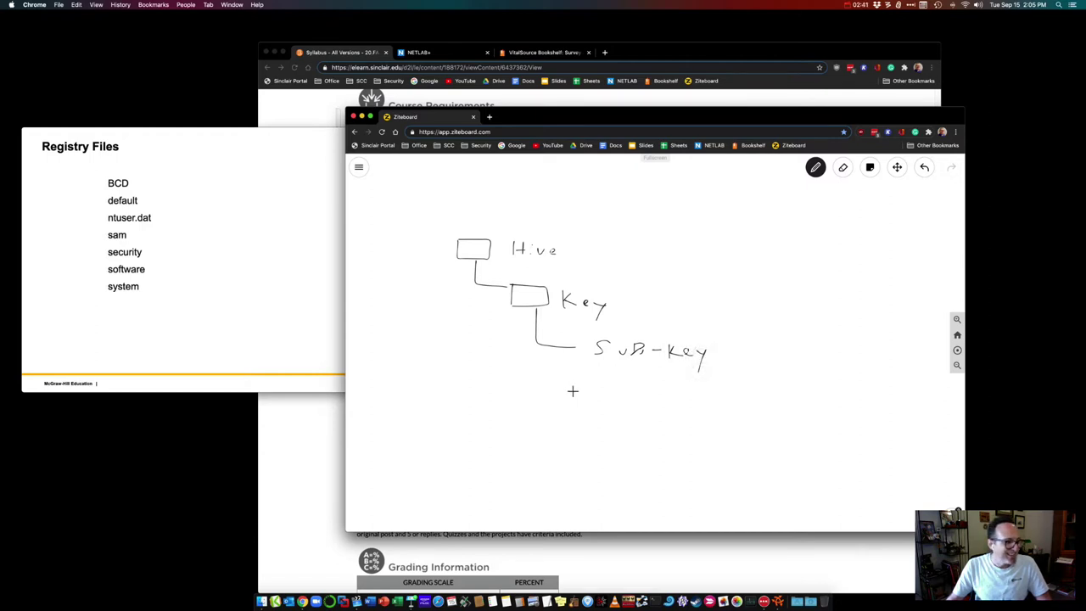
pyautogui.moveTo(610, 365)
pyautogui.mouseDown()
pyautogui.moveTo(640, 406)
pyautogui.moveTo(664, 416)
pyautogui.moveTo(677, 404)
pyautogui.moveTo(743, 404)
pyautogui.mouseUp()
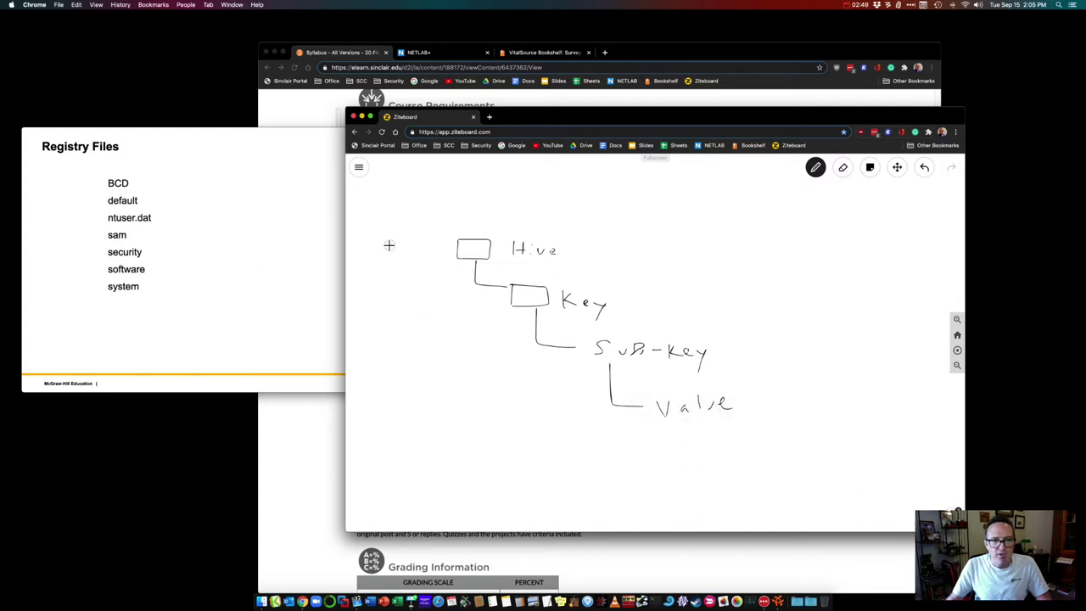
# Step: Sketch a file icon with stacked lines and a .dat box left of Hive
pyautogui.moveTo(389, 244)
pyautogui.mouseDown()
pyautogui.moveTo(411, 245)
pyautogui.moveTo(416, 280)
pyautogui.mouseUp()
pyautogui.moveTo(393, 292)
pyautogui.mouseDown()
pyautogui.moveTo(413, 293)
pyautogui.moveTo(408, 319)
pyautogui.mouseUp()
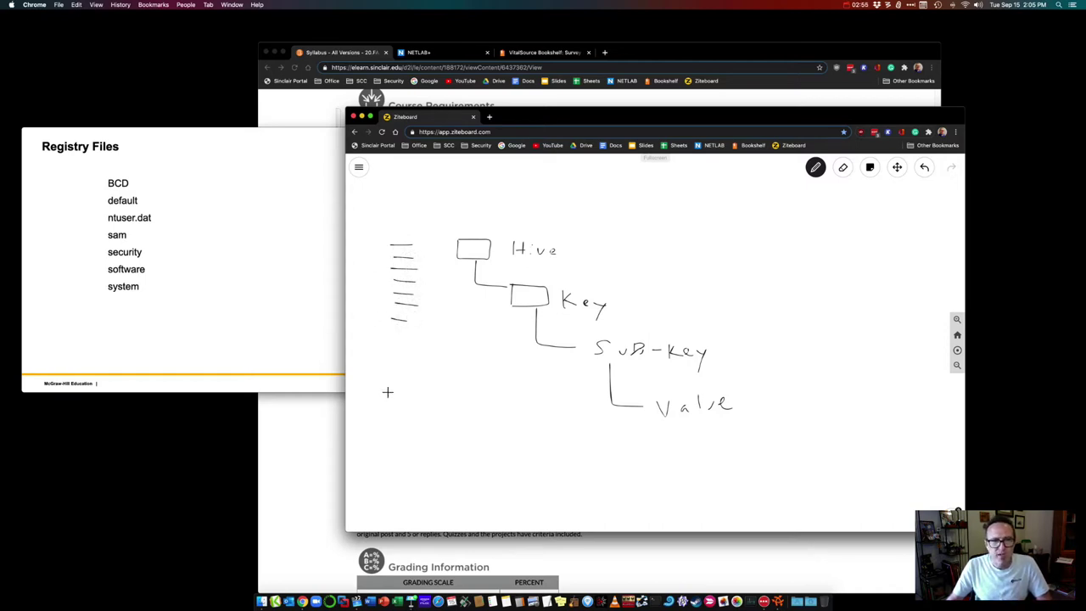
pyautogui.moveTo(390, 390)
pyautogui.mouseDown()
pyautogui.moveTo(453, 387)
pyautogui.moveTo(381, 417)
pyautogui.moveTo(382, 397)
pyautogui.moveTo(445, 403)
pyautogui.mouseUp()
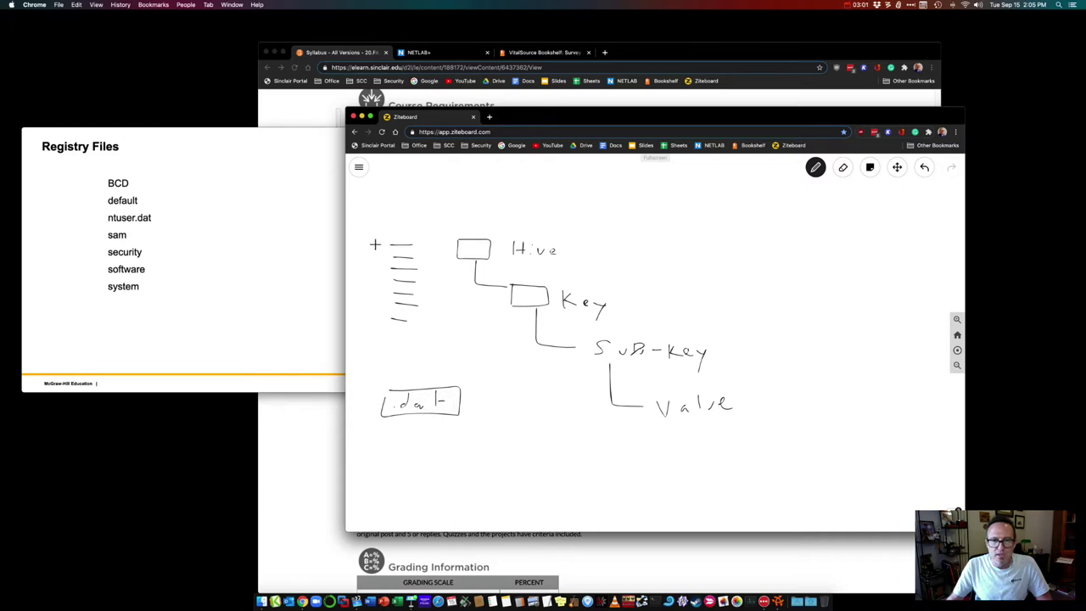
pyautogui.moveTo(386, 243); pyautogui.dragTo(388, 325)
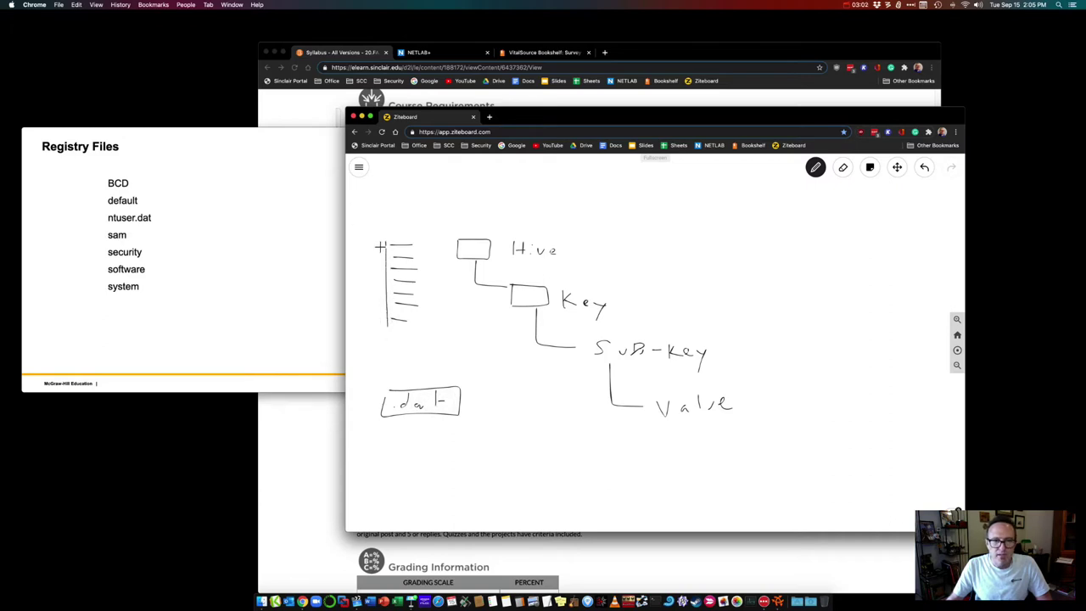
pyautogui.moveTo(387, 241)
pyautogui.mouseDown()
pyautogui.moveTo(430, 240)
pyautogui.moveTo(430, 321)
pyautogui.moveTo(387, 328)
pyautogui.mouseUp()
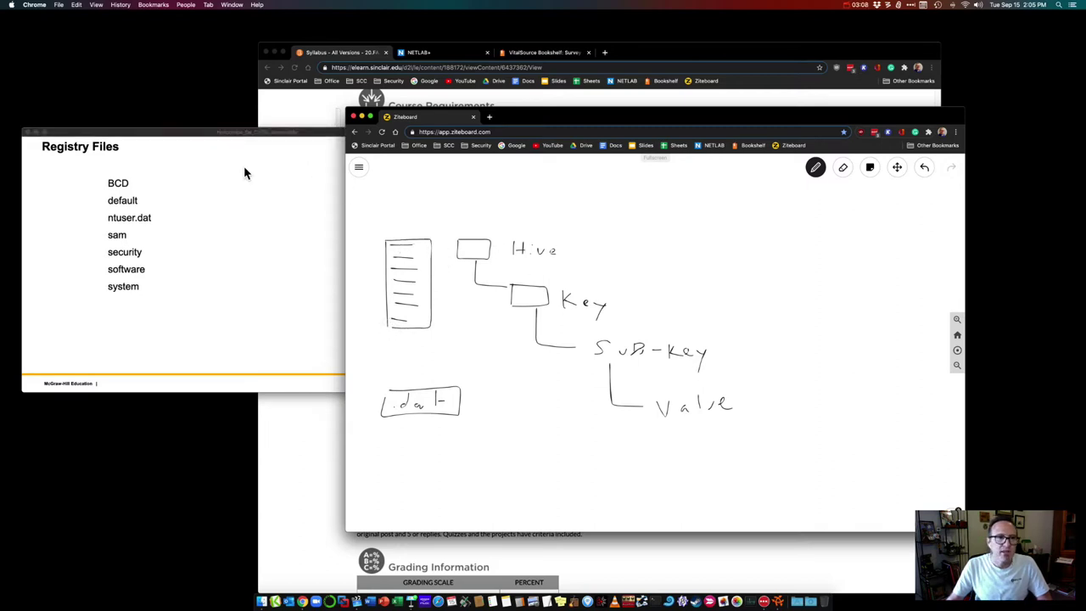
pyautogui.click(184, 141)
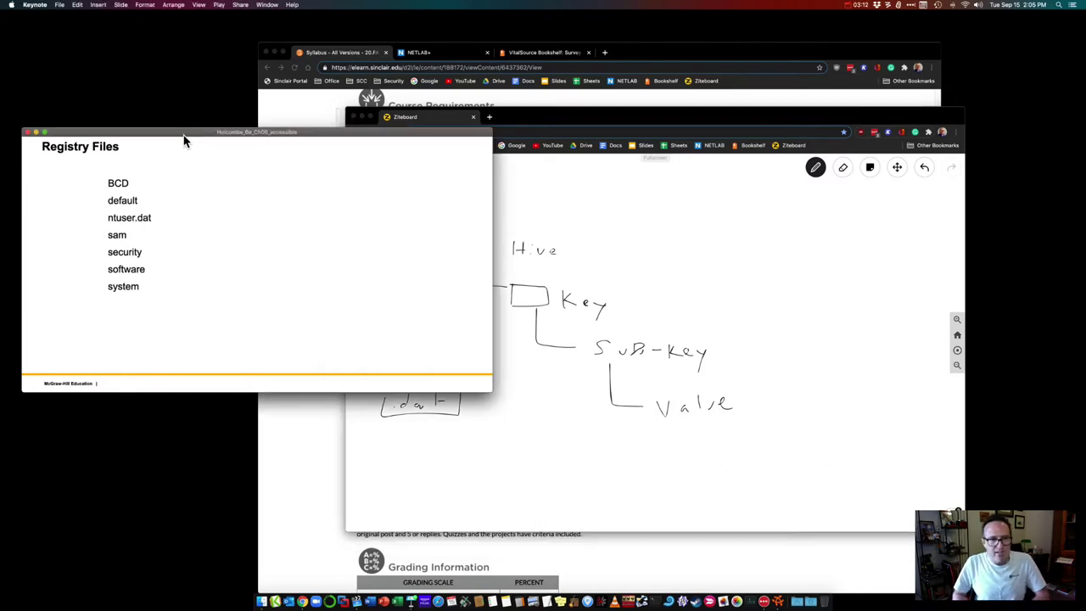
# Step: Advance to the hive location table and Figure 6-1 config folder slide, then reposition the whiteboard
pyautogui.press('Right')
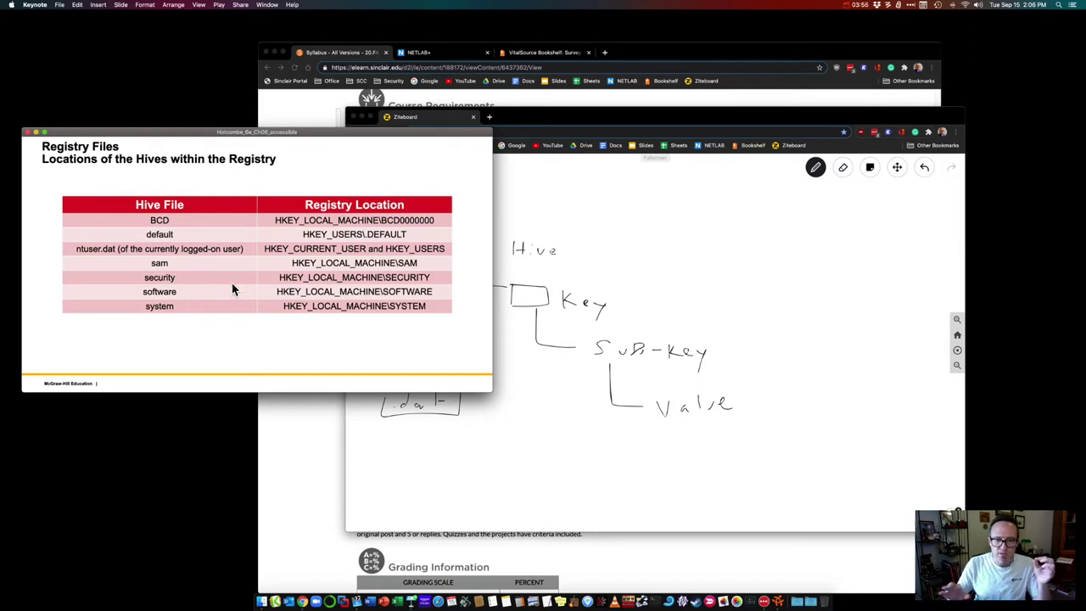
pyautogui.press('Right')
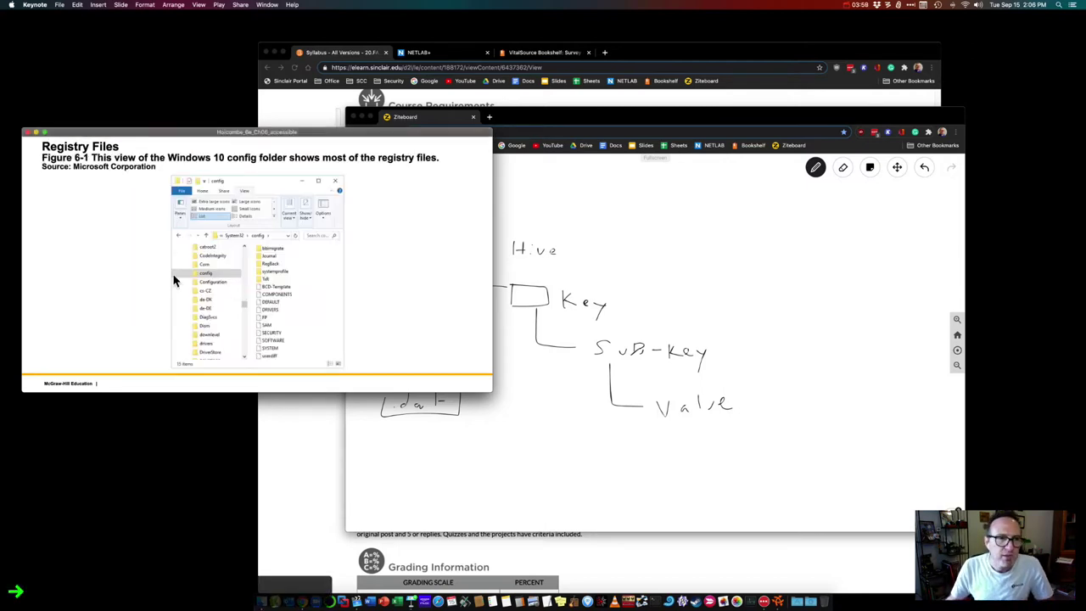
pyautogui.click(703, 238)
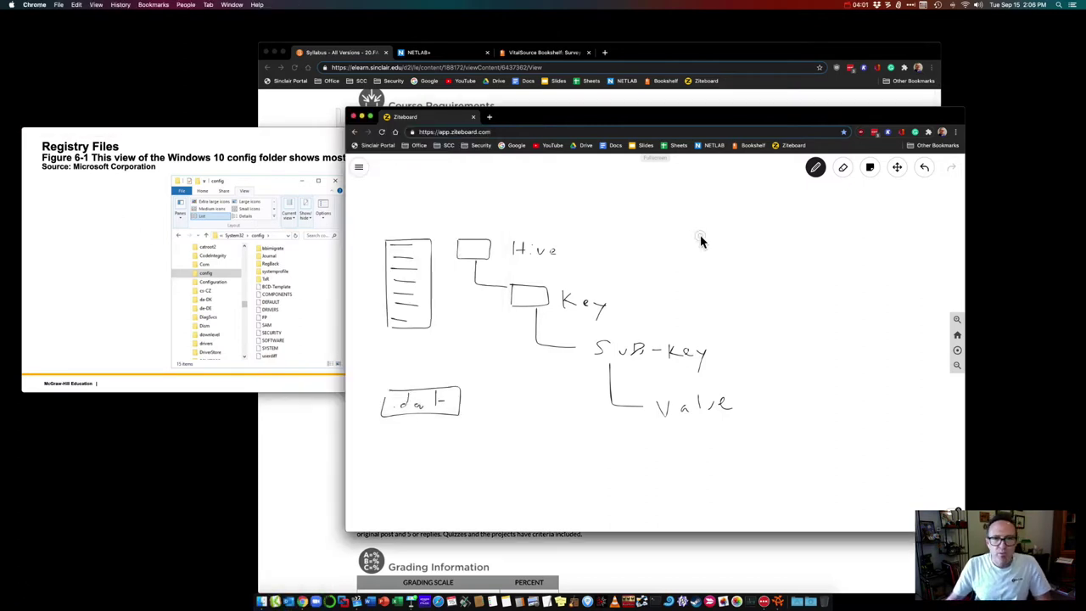
pyautogui.moveTo(507, 116); pyautogui.dragTo(605, 132)
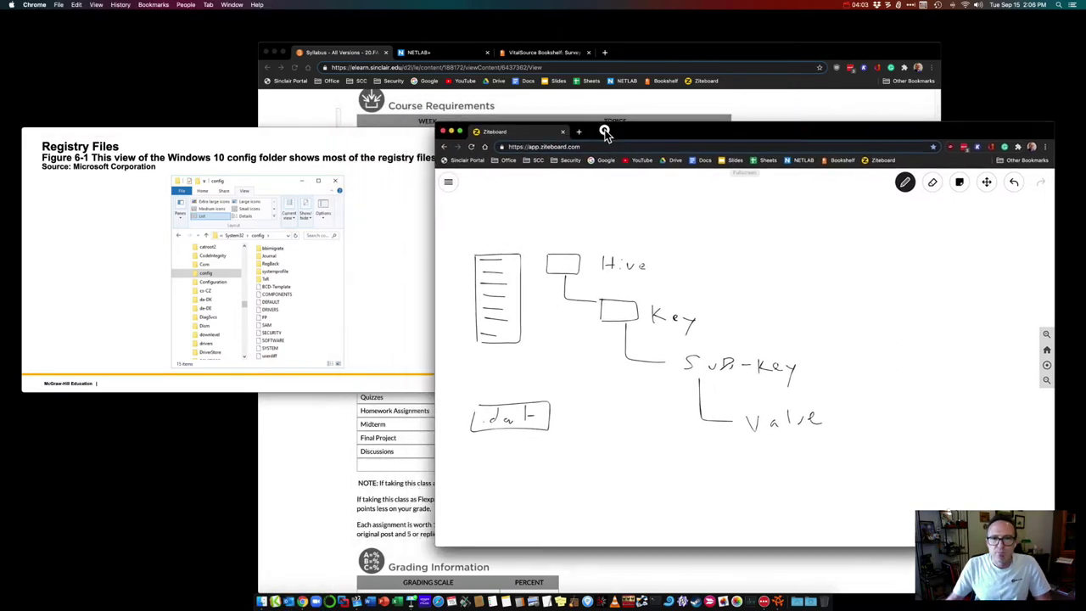
# Step: Search the Windows 10 lab machine for 'regedit' and launch Registry Editor from Best match
pyautogui.click(458, 53)
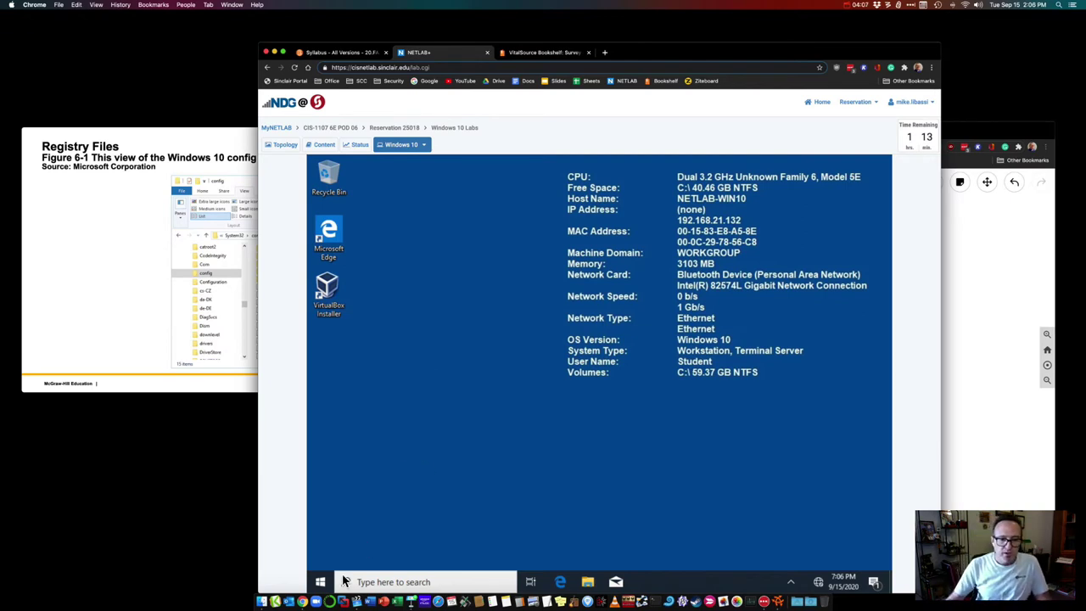
pyautogui.click(381, 584)
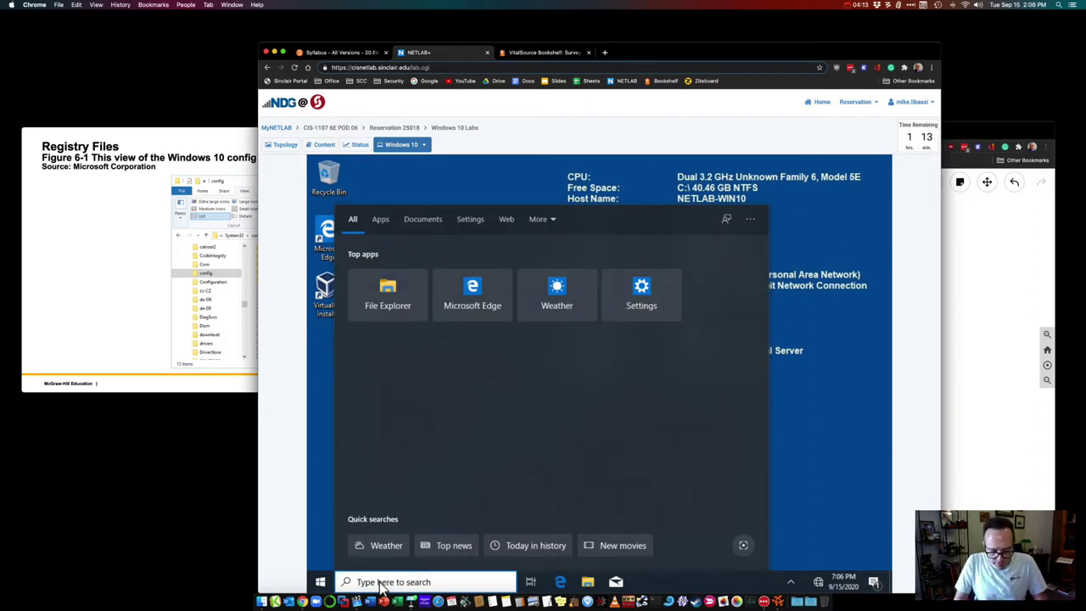
pyautogui.write('reg')
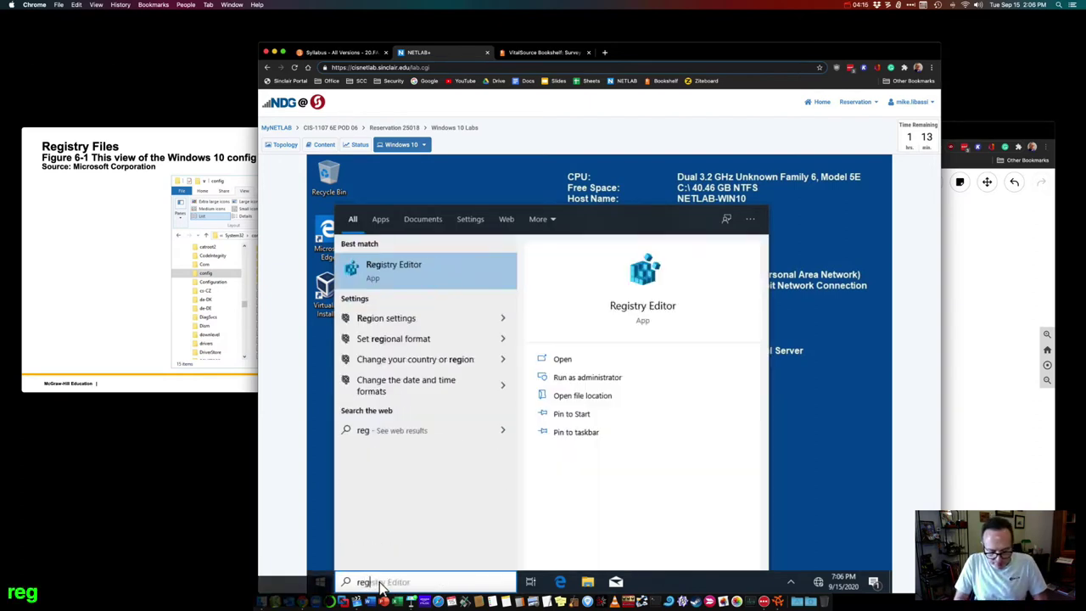
pyautogui.write('edit')
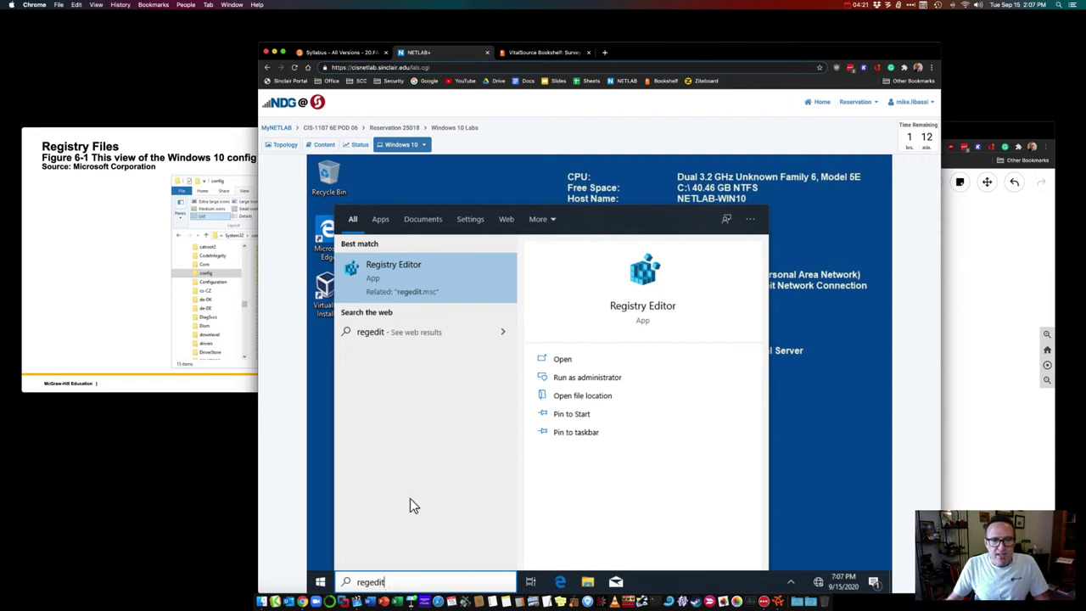
pyautogui.click(387, 277)
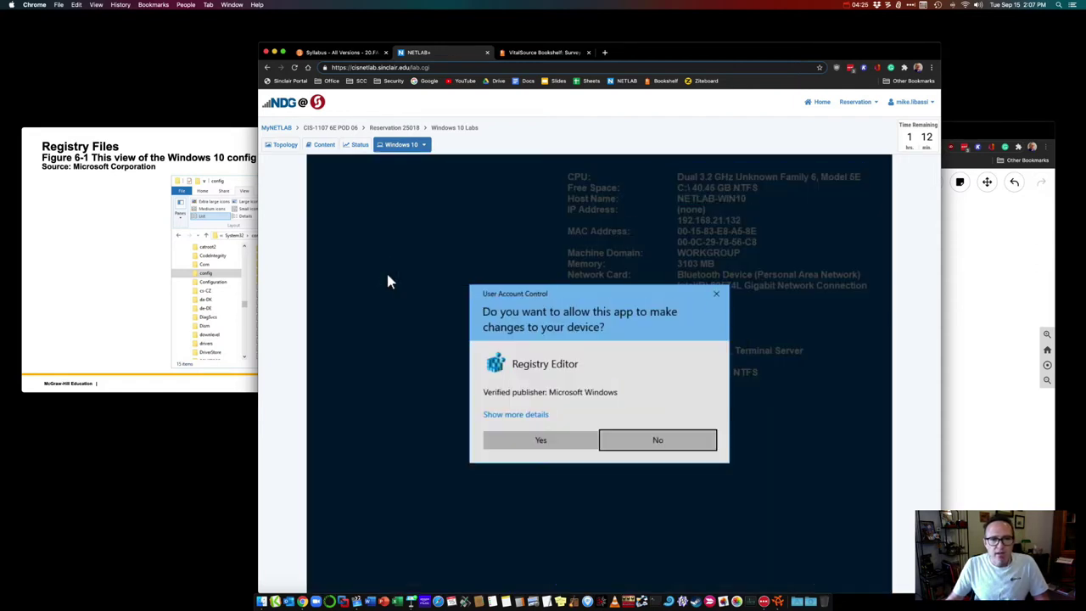
# Step: Approve the User Account Control prompt with Yes and move Registry Editor up slightly
pyautogui.click(523, 443)
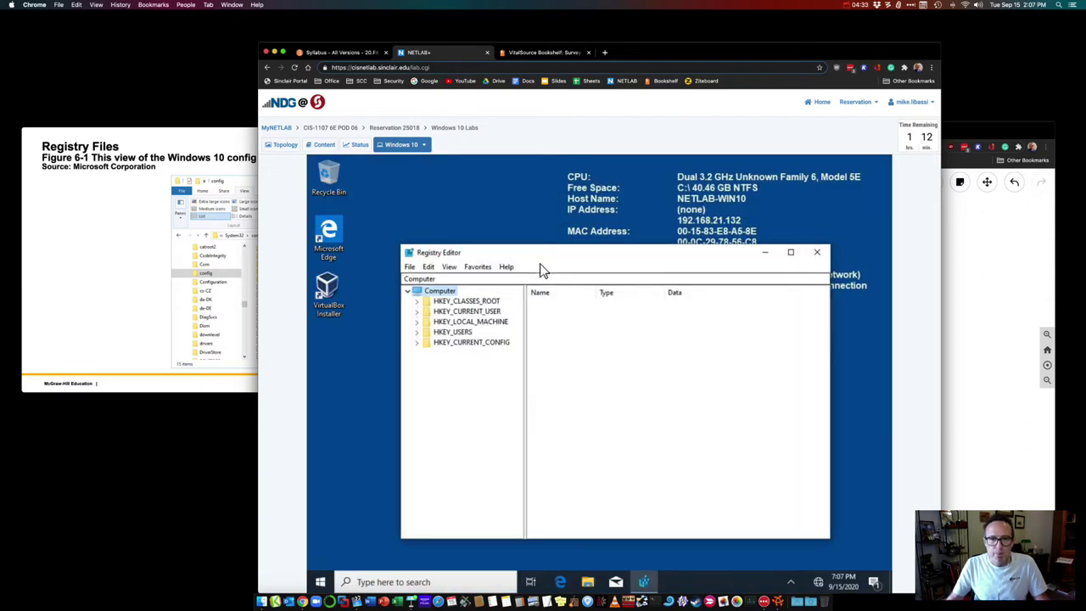
pyautogui.moveTo(538, 252); pyautogui.dragTo(526, 208)
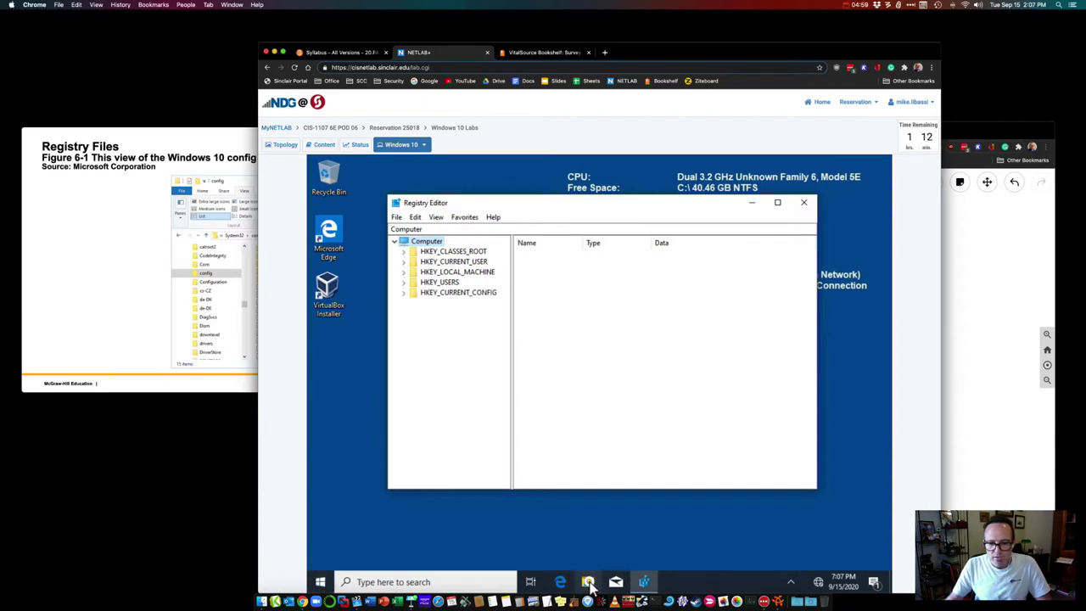
# Step: Launch File Explorer from the taskbar and enlarge its window
pyautogui.click(587, 581)
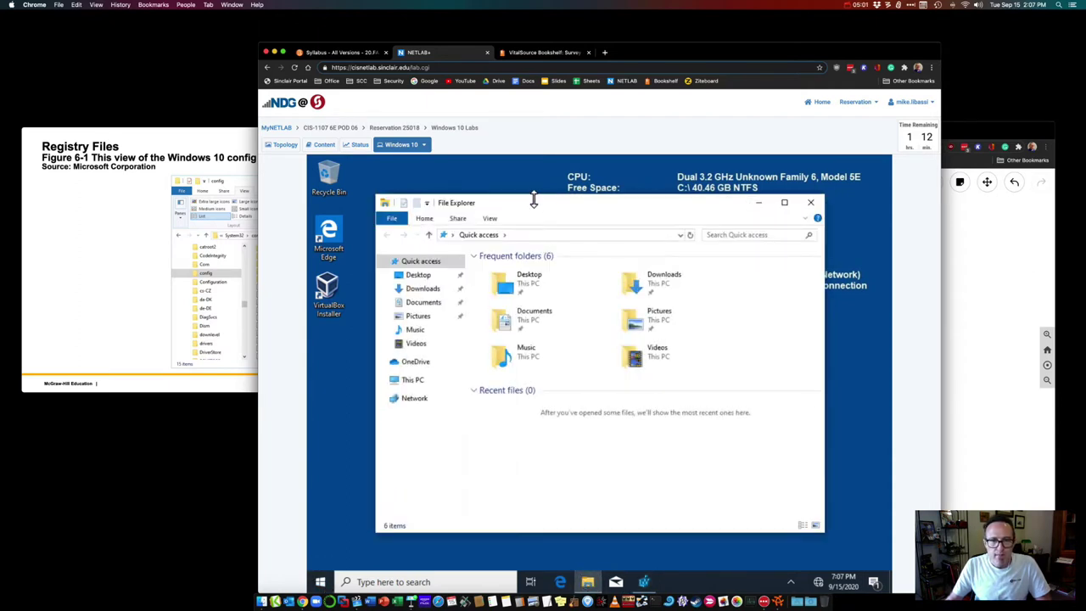
pyautogui.moveTo(534, 201); pyautogui.dragTo(513, 188)
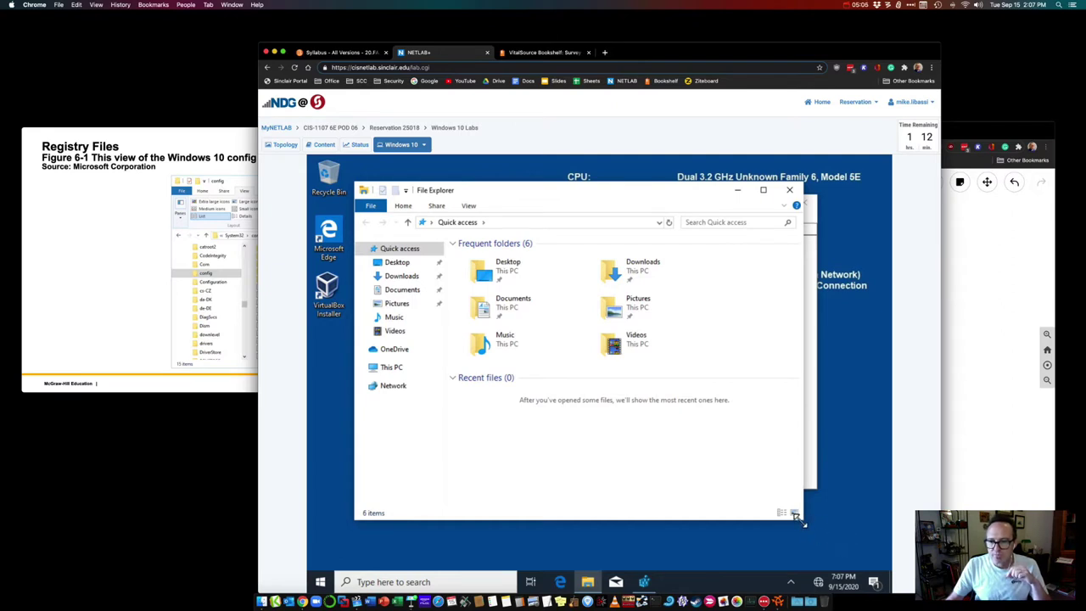
pyautogui.moveTo(799, 519); pyautogui.dragTo(859, 552)
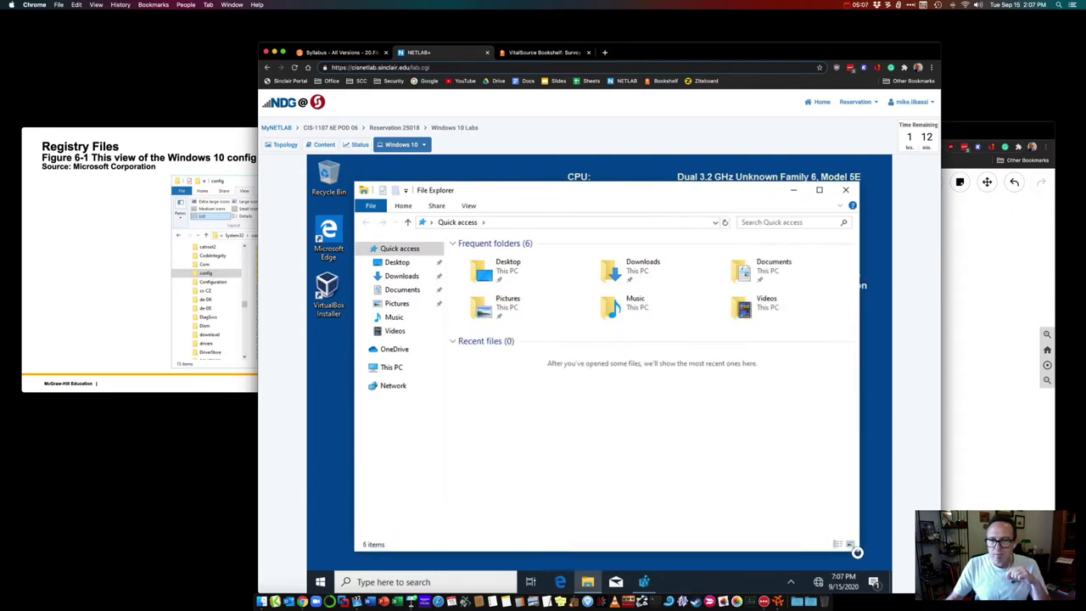
# Step: Turn on 'Show hidden files, folders, and drives' in Folder Options and confirm with OK
pyautogui.click(467, 206)
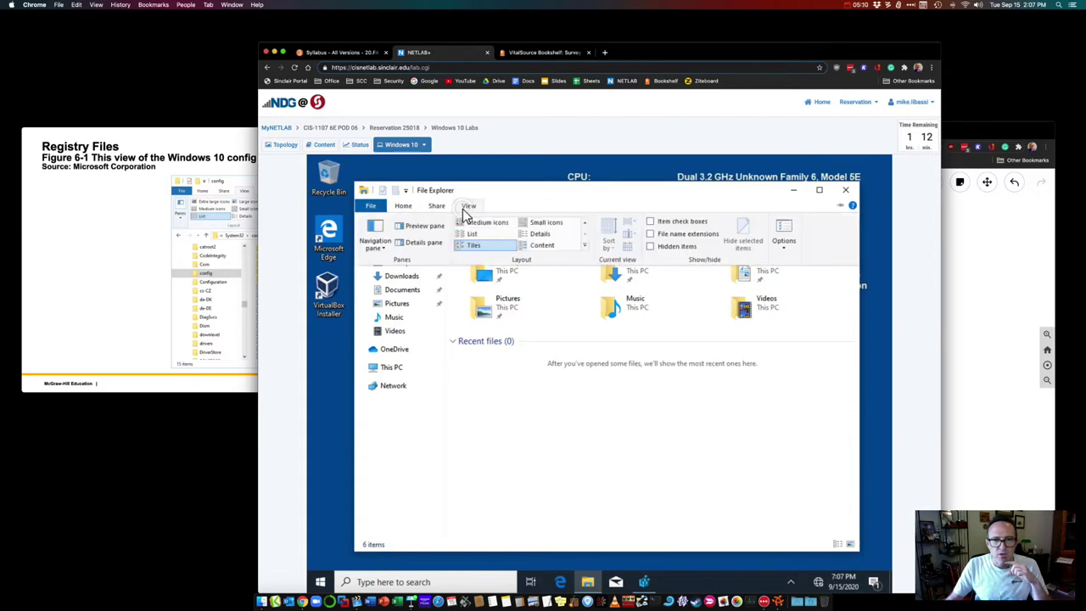
pyautogui.click(785, 242)
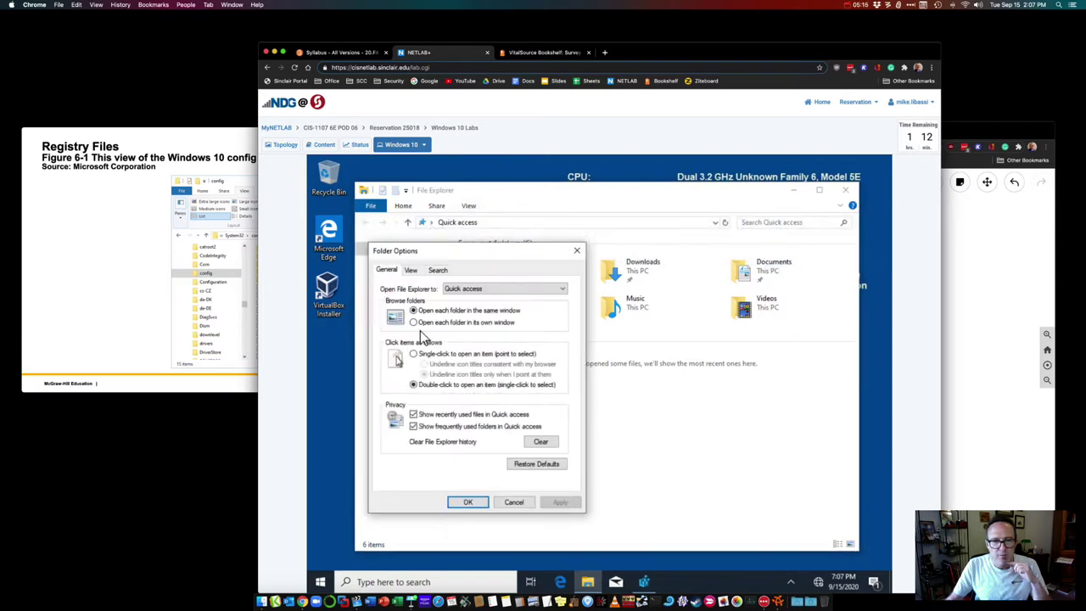
pyautogui.click(411, 269)
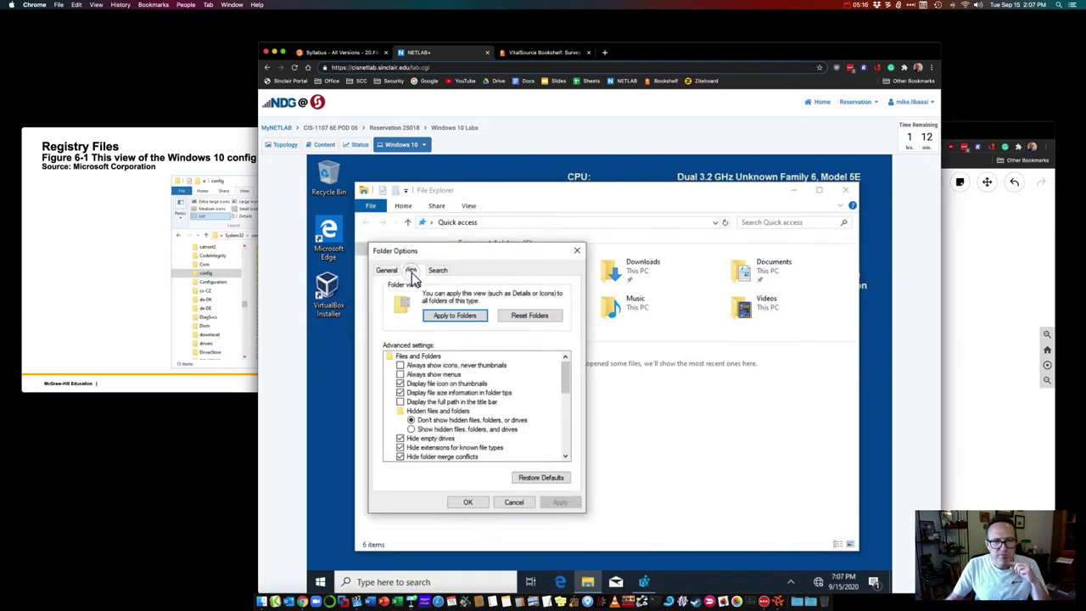
pyautogui.click(411, 429)
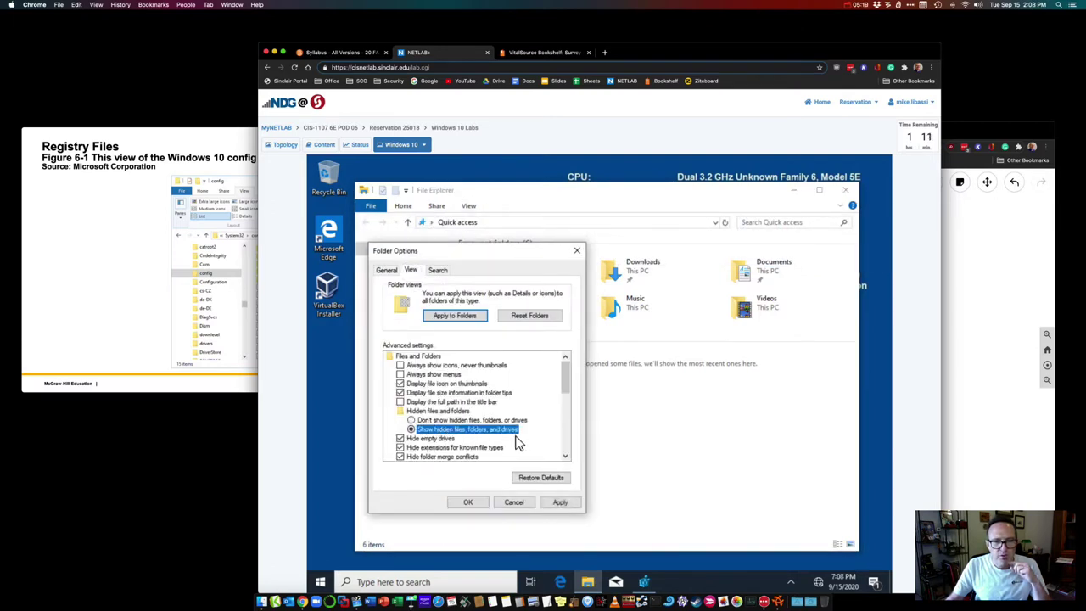
pyautogui.click(468, 502)
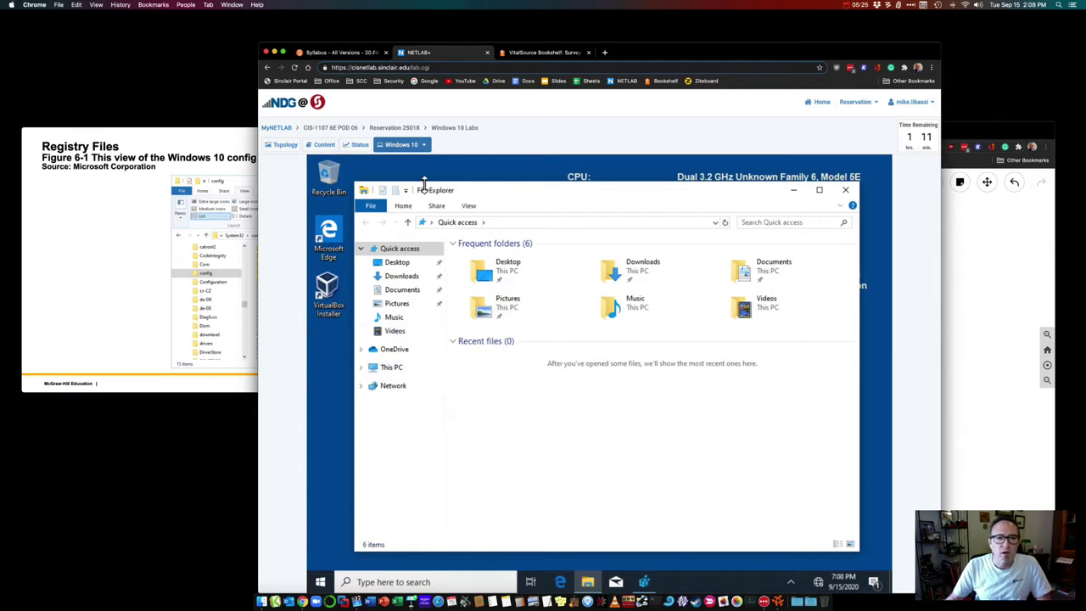
# Step: Navigate to C:\Windows\System32\config and grant permission to view the registry hive files
pyautogui.click(361, 369)
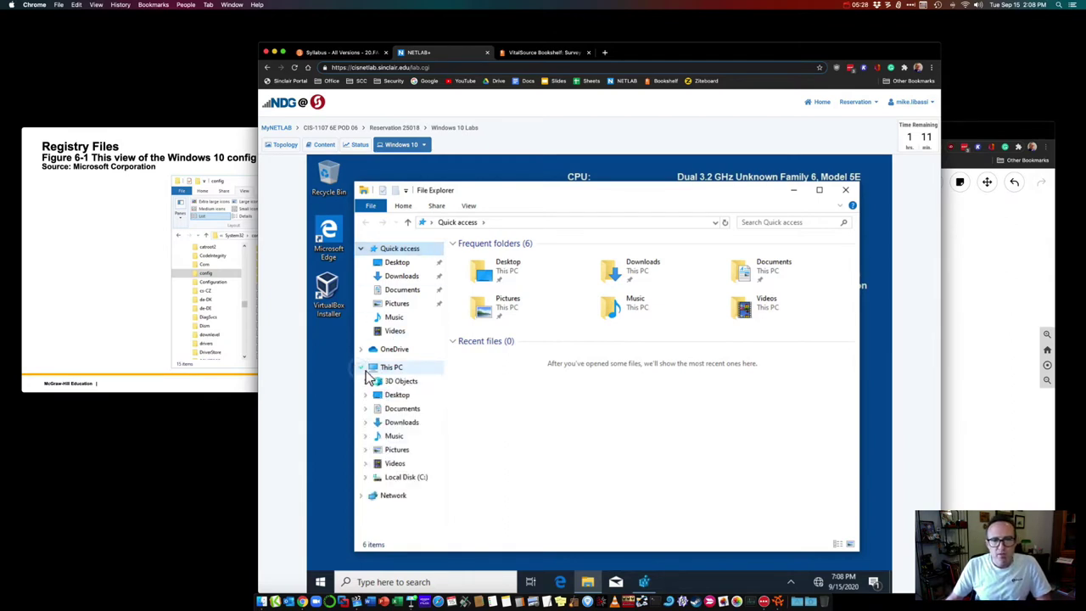
pyautogui.click(404, 478)
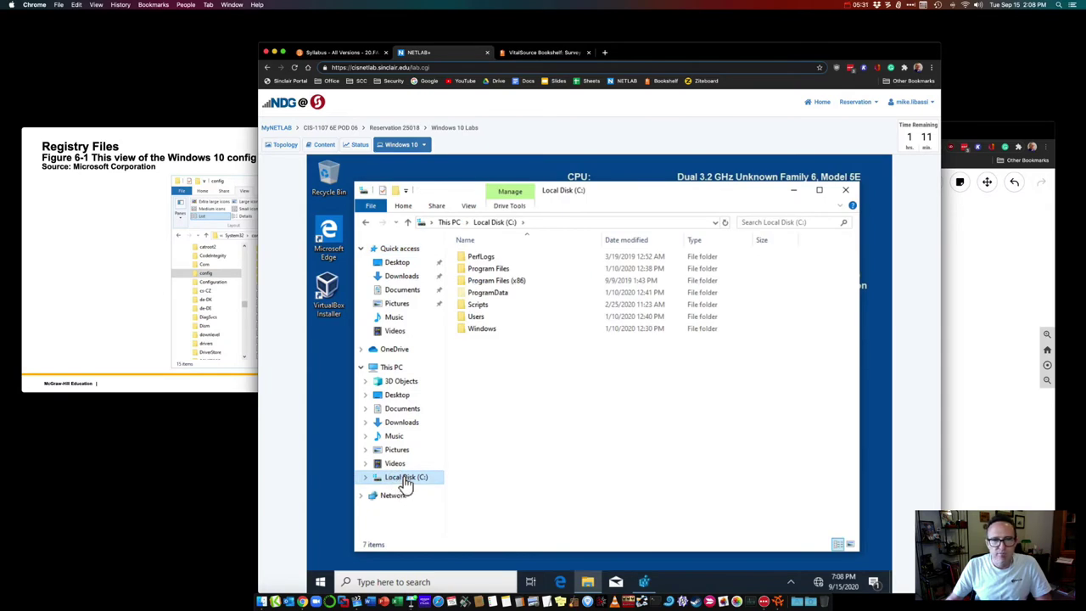
pyautogui.doubleClick(481, 329)
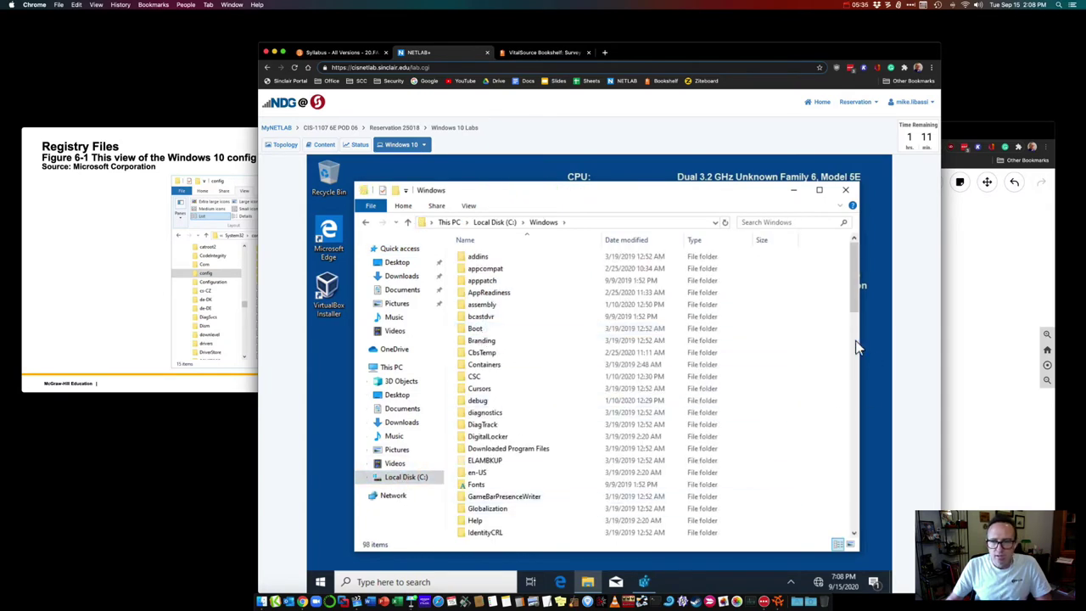
pyautogui.moveTo(852, 299); pyautogui.dragTo(853, 441)
pyautogui.click(473, 450)
pyautogui.doubleClick(473, 450)
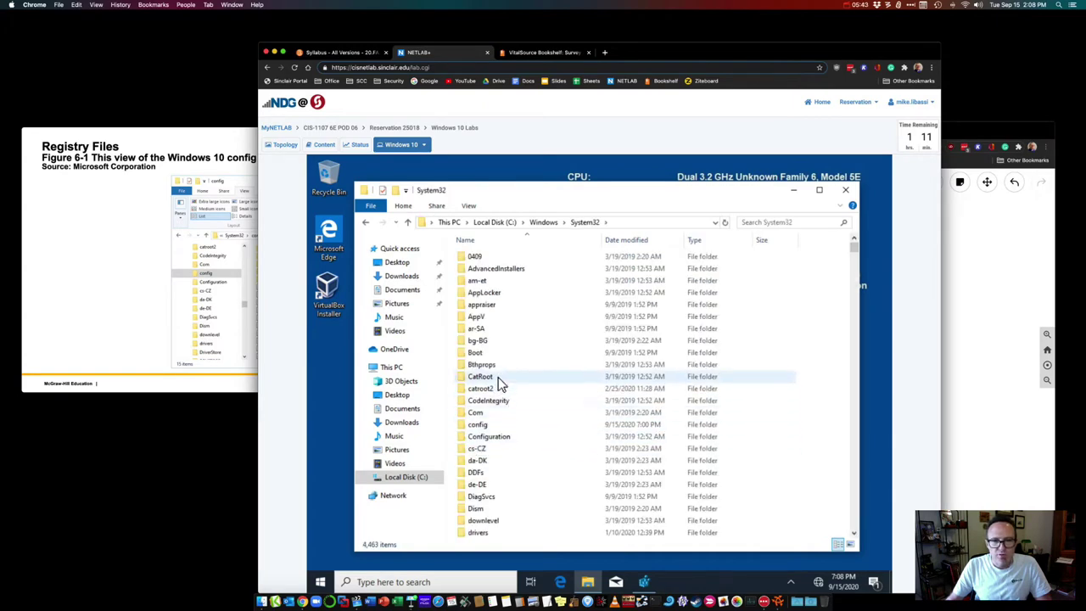
pyautogui.doubleClick(479, 425)
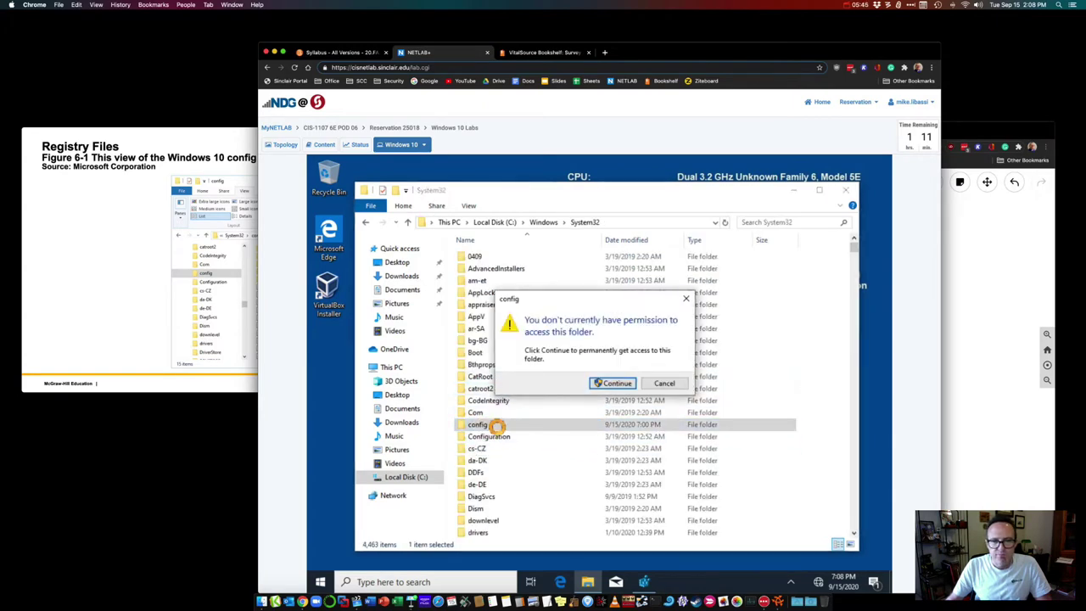
pyautogui.click(606, 386)
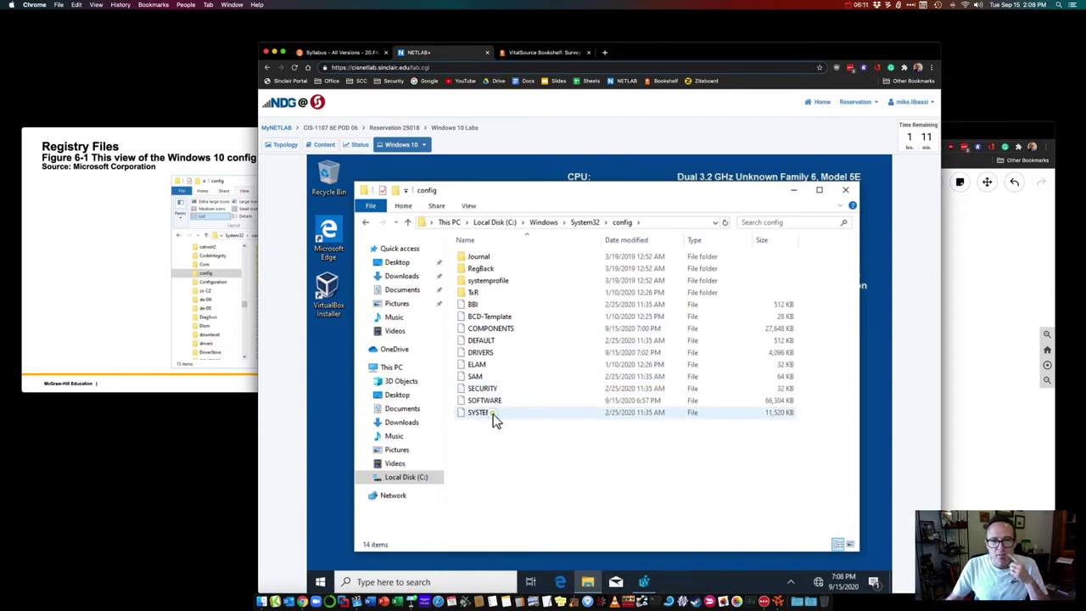
pyautogui.rightClick(501, 420)
pyautogui.click(546, 554)
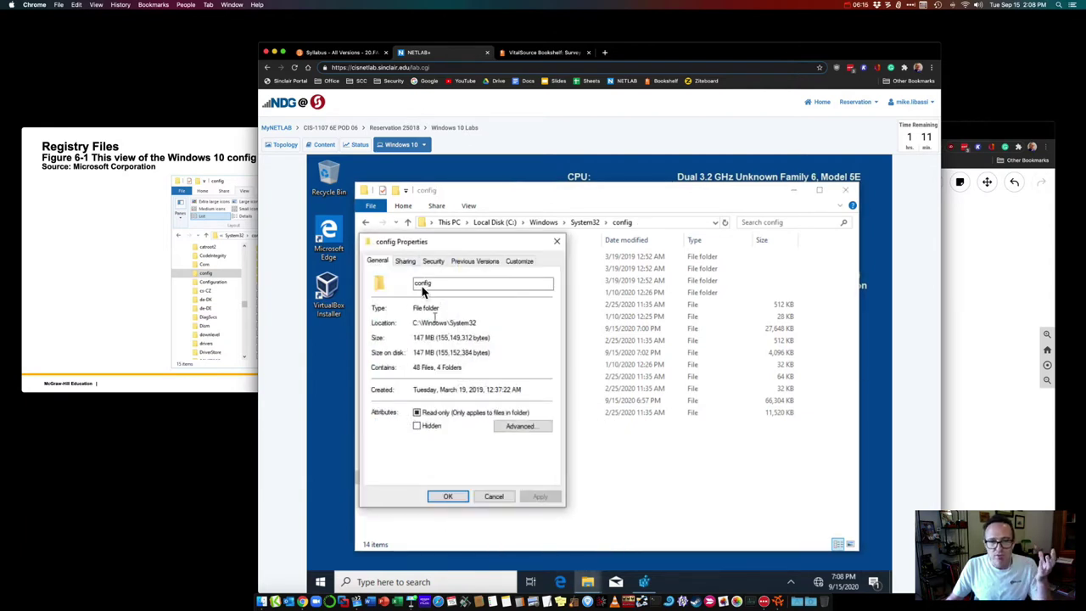
pyautogui.click(407, 262)
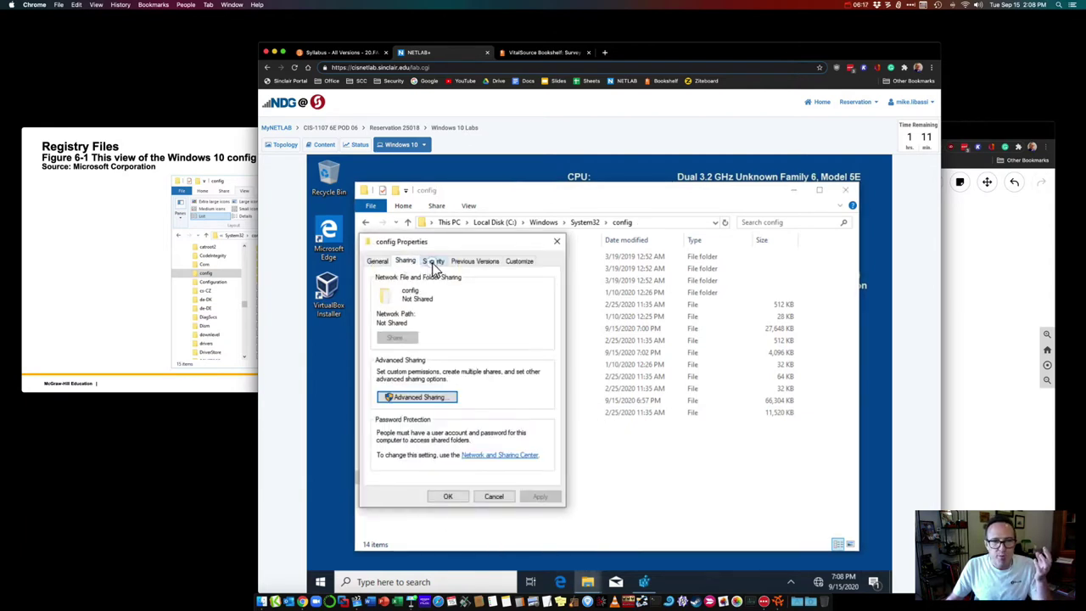
pyautogui.click(433, 261)
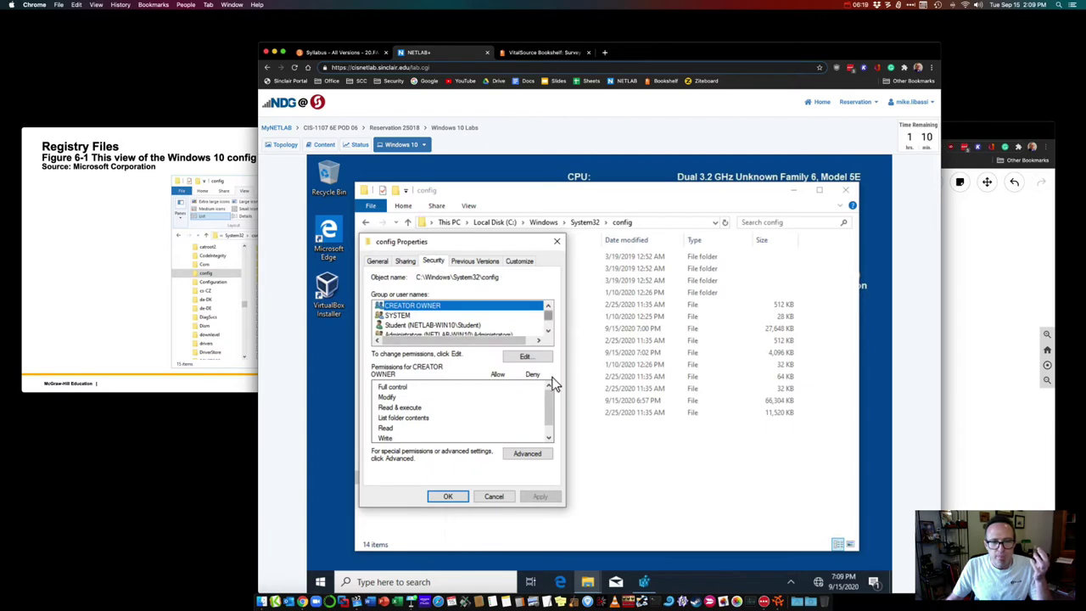
pyautogui.click(496, 497)
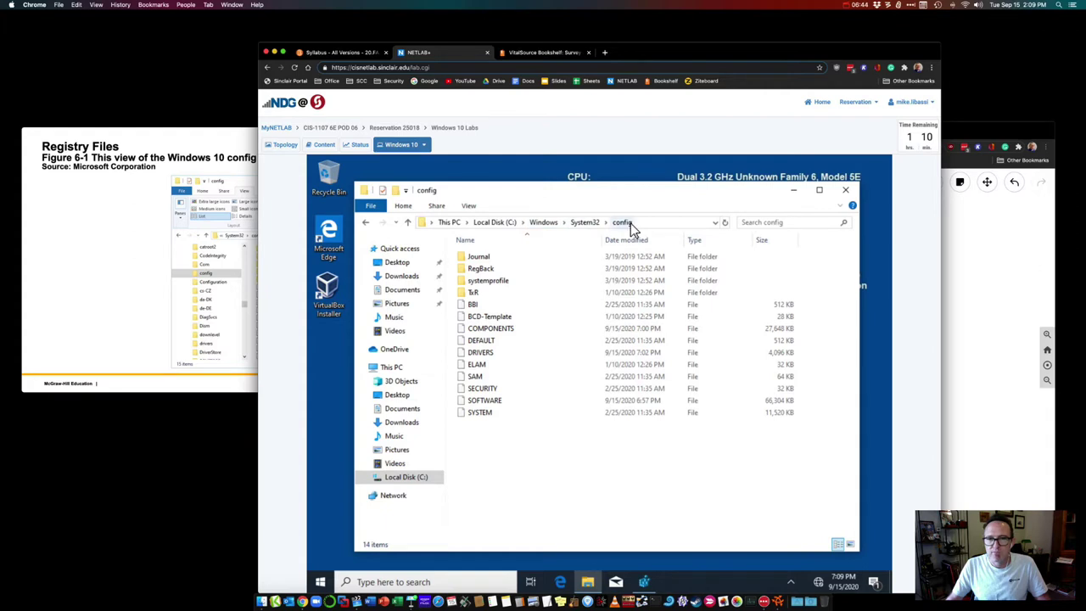
# Step: Close the config folder and select each of the five HKEY hives, briefly expanding HKEY_CLASSES_ROOT
pyautogui.click(846, 191)
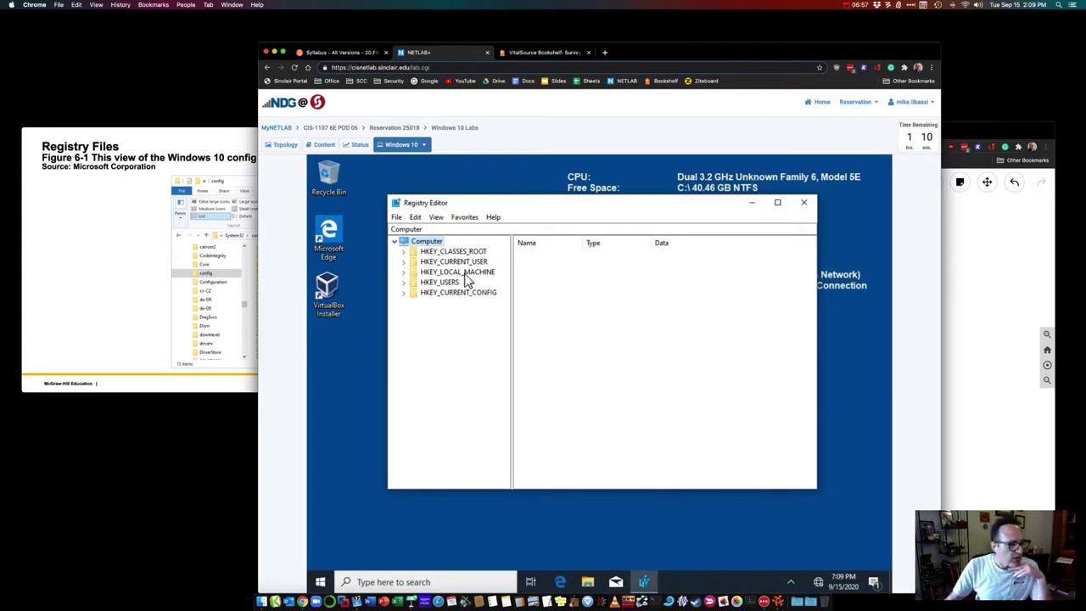
pyautogui.click(450, 253)
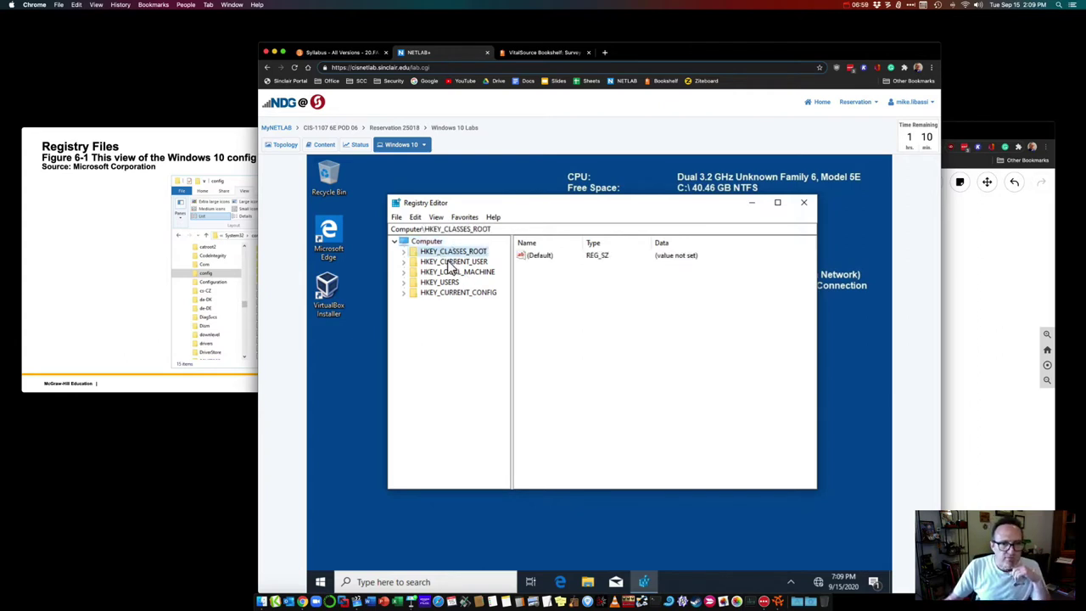
pyautogui.click(450, 262)
pyautogui.click(449, 272)
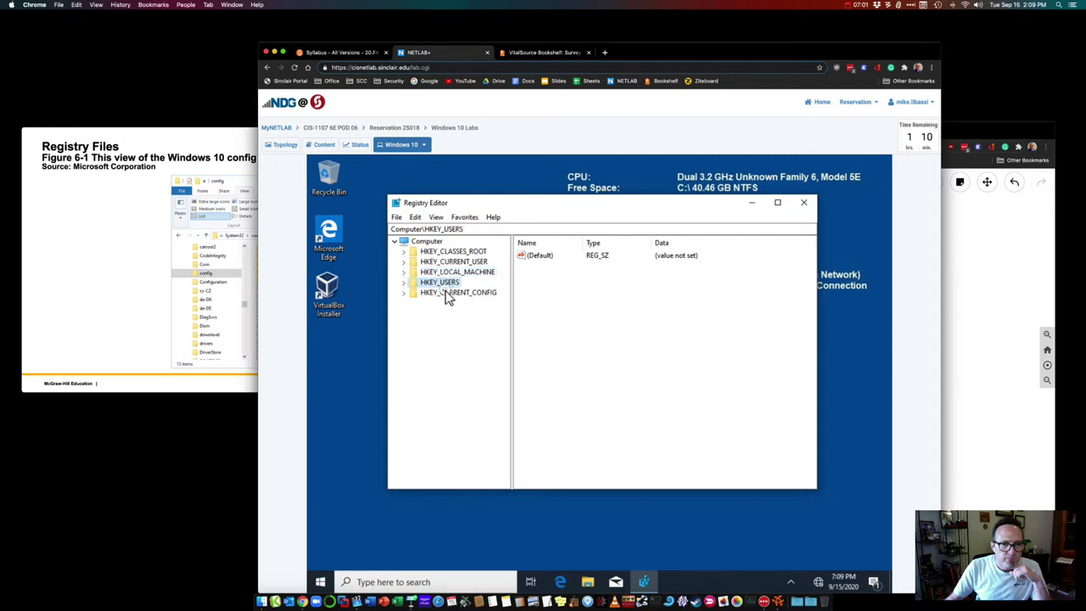
pyautogui.click(448, 282)
pyautogui.click(448, 292)
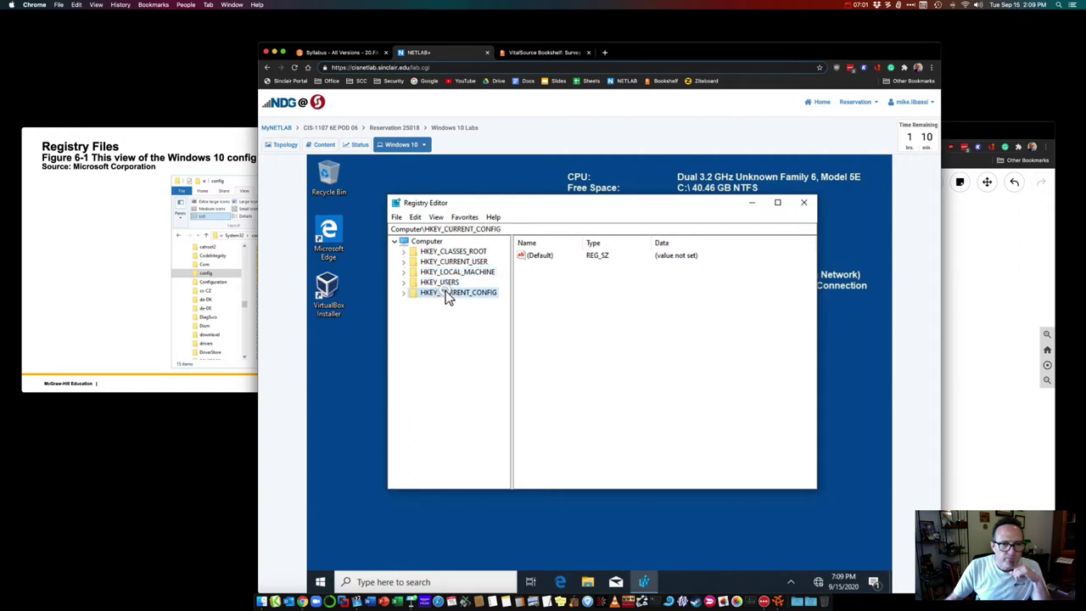
pyautogui.click(404, 252)
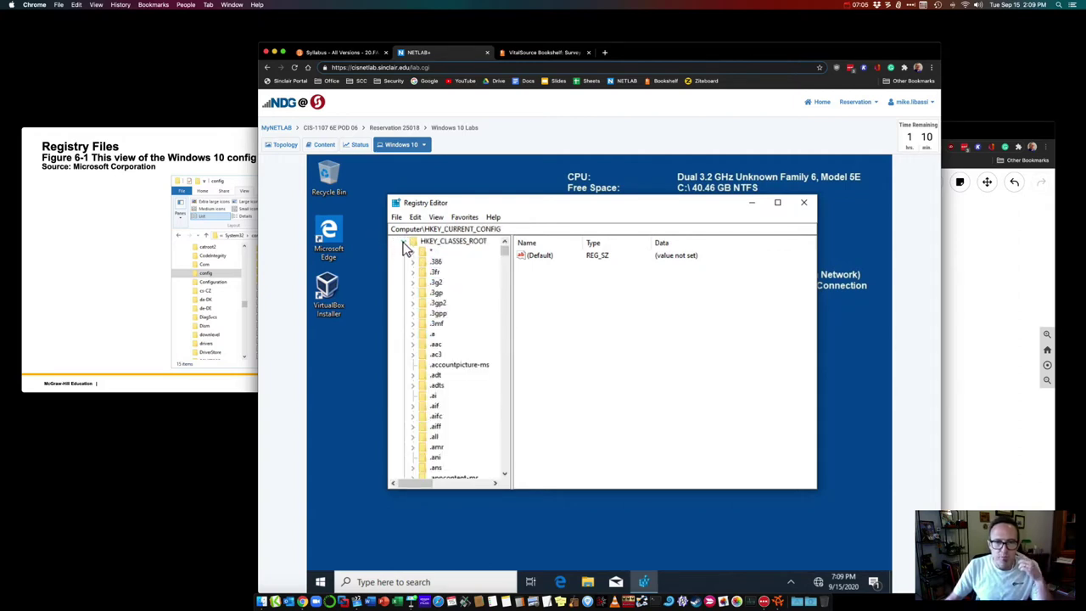
pyautogui.click(404, 241)
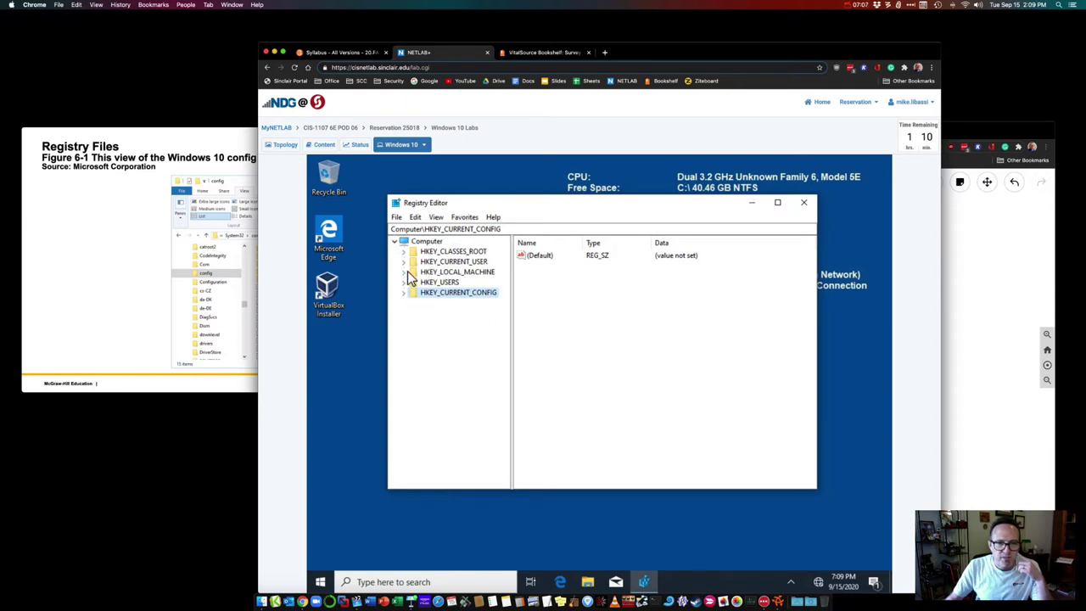
# Step: Expand HKEY_LOCAL_MACHINE and SYSTEM, then show the RNG key's values
pyautogui.click(404, 272)
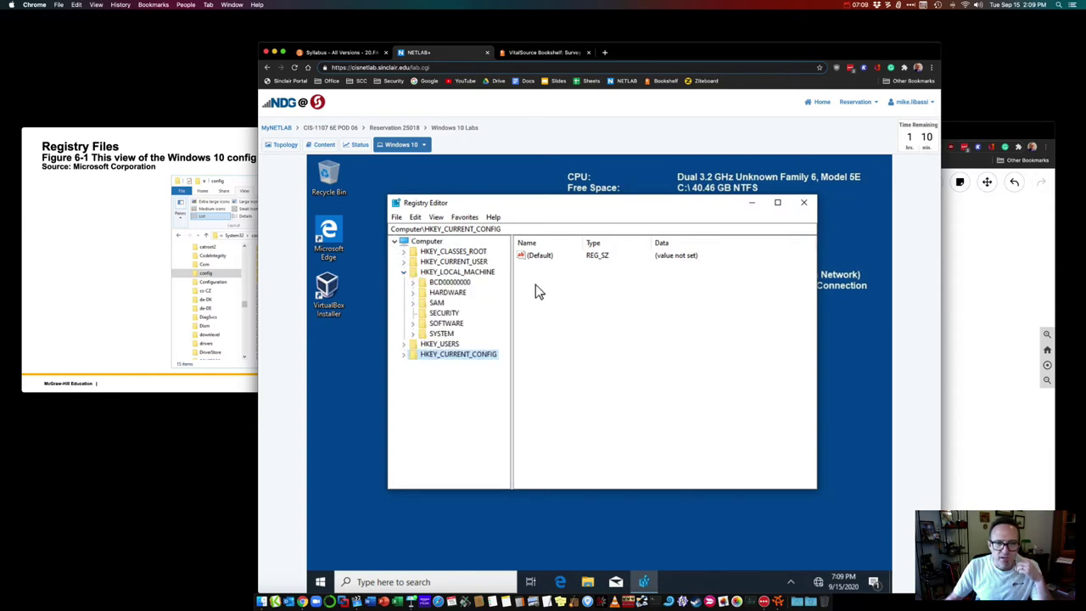
pyautogui.click(445, 314)
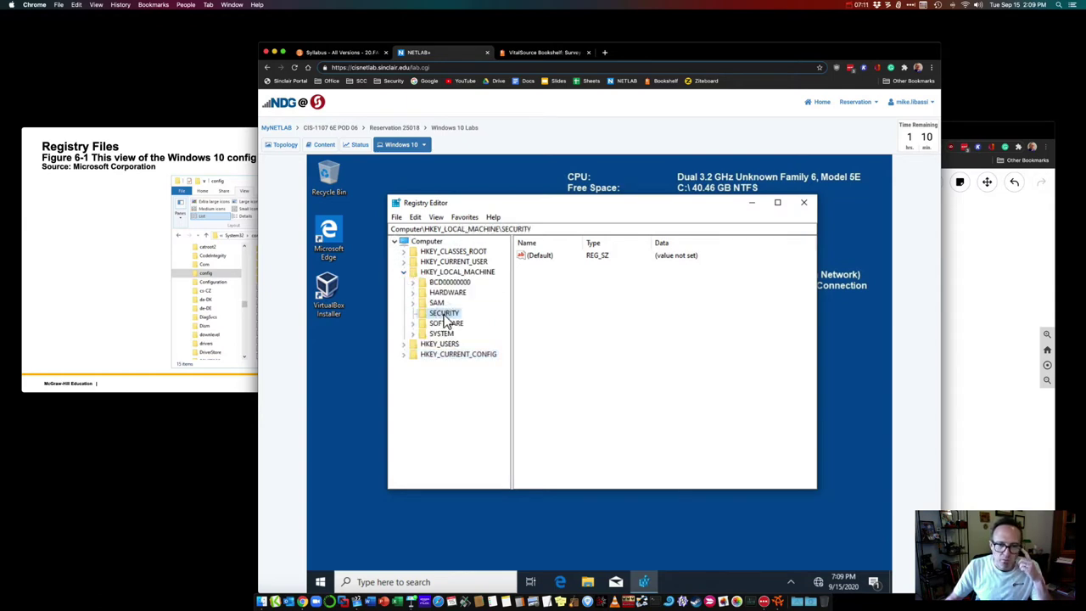
pyautogui.click(413, 335)
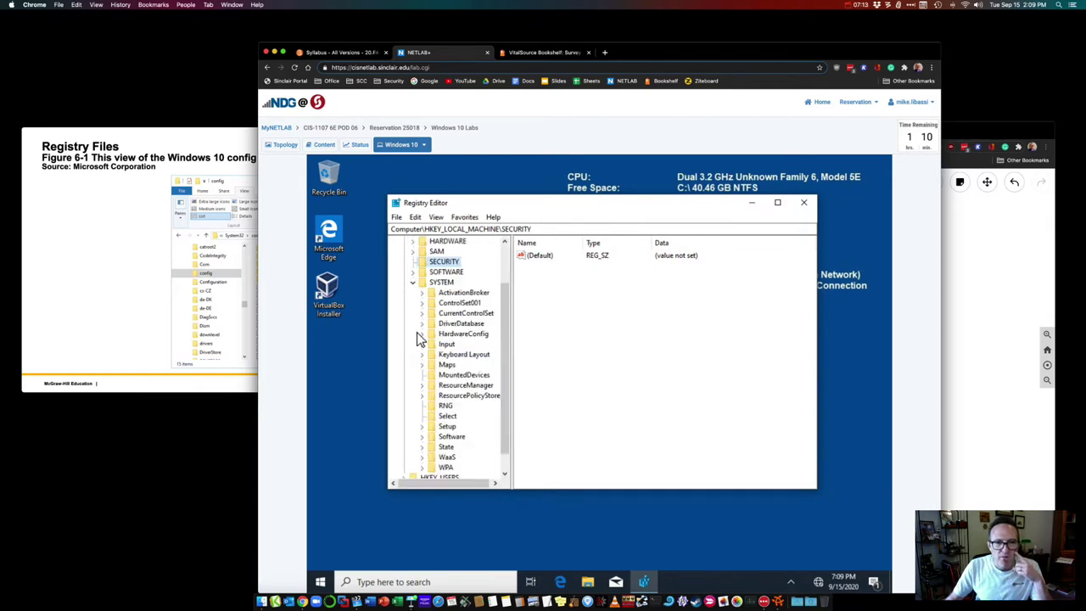
pyautogui.click(445, 407)
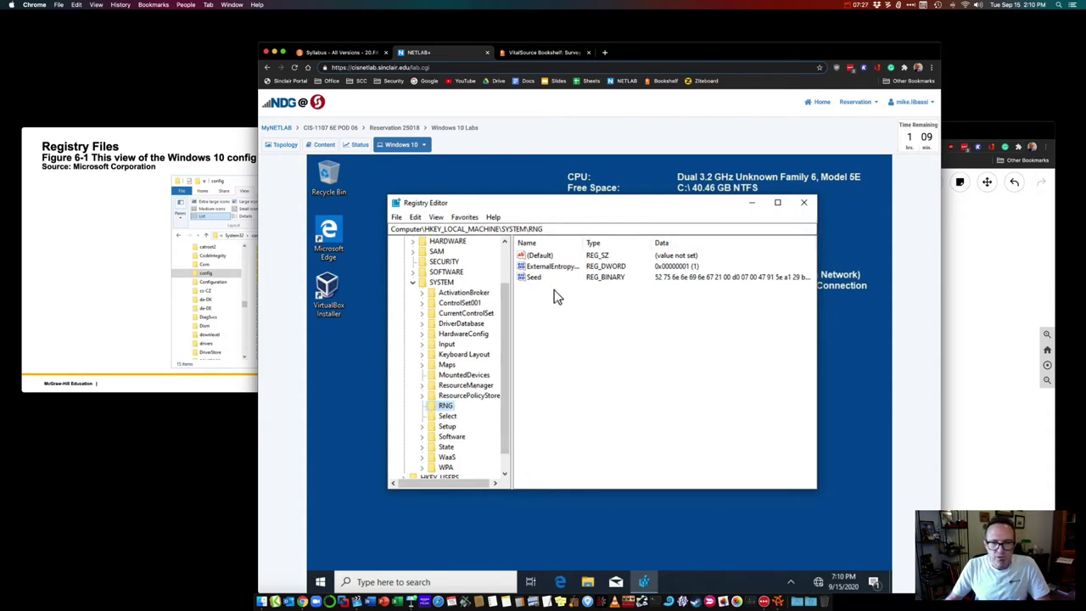
# Step: Advance the Keynote registry slides three times to the registry components figure slide
pyautogui.click(950, 314)
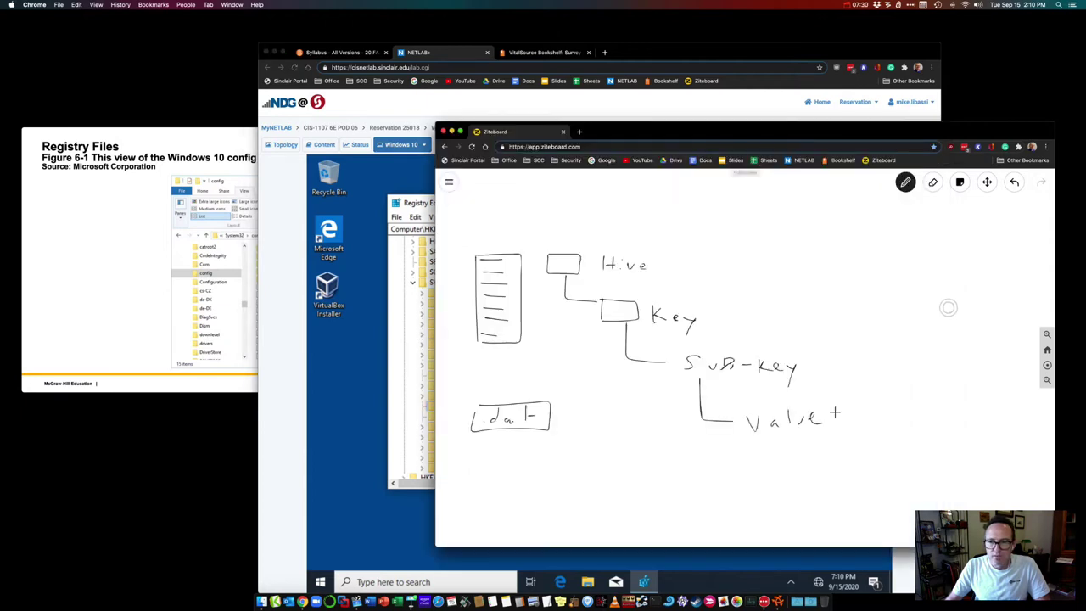
pyautogui.click(386, 326)
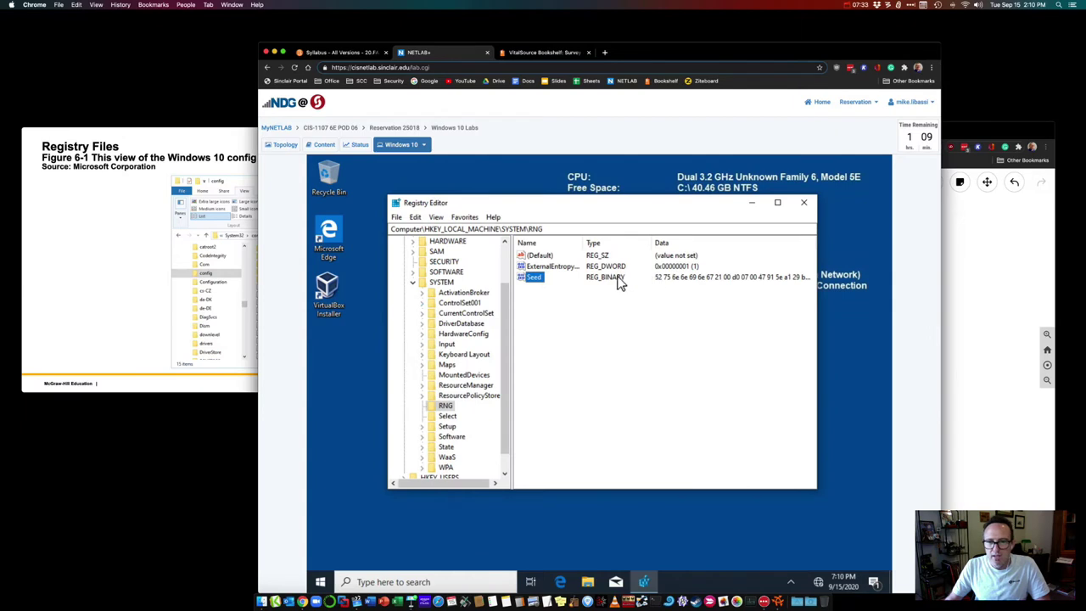
pyautogui.click(119, 241)
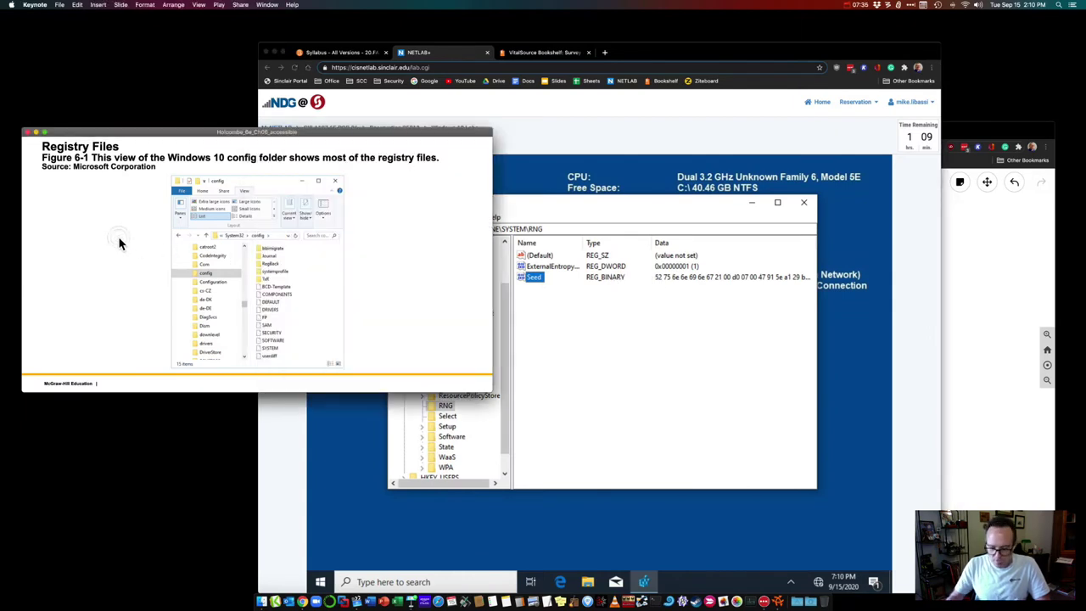
pyautogui.press('Right')
pyautogui.press('Right')
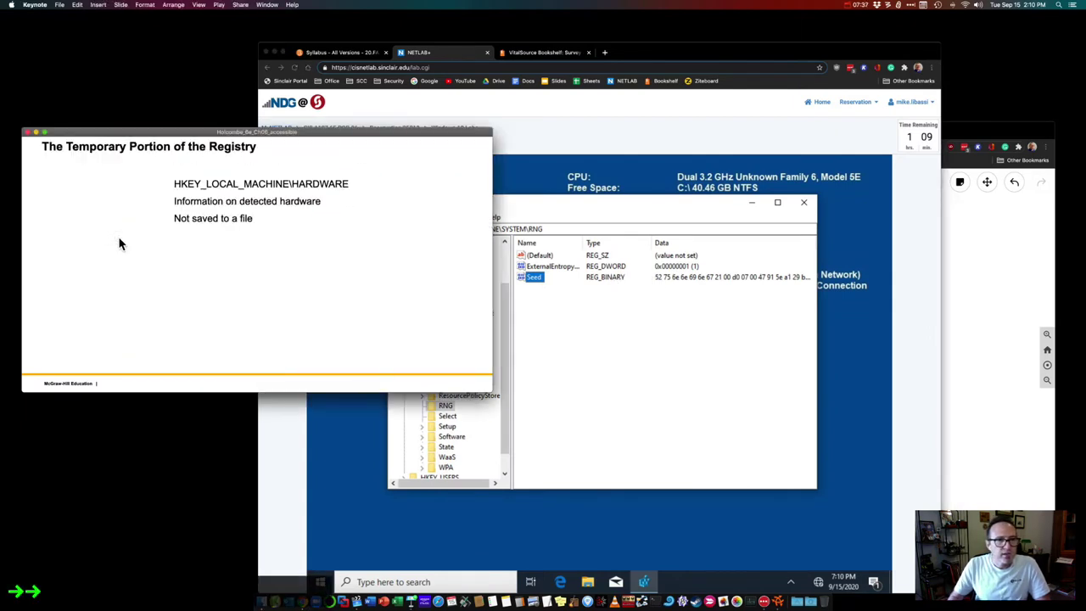
pyautogui.press('Right')
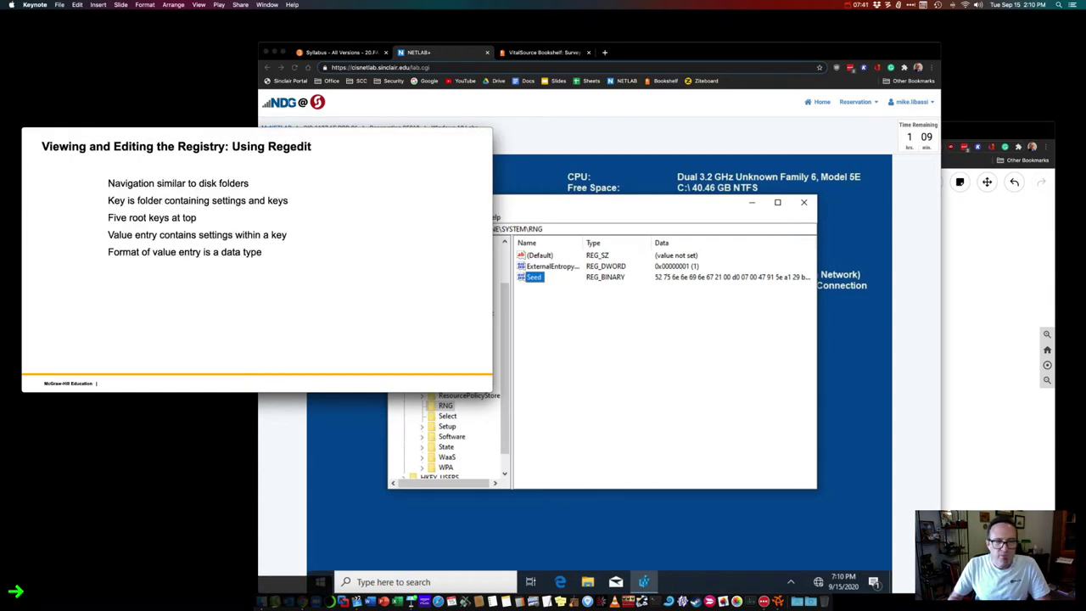
pyautogui.press('Right')
pyautogui.press('Right')
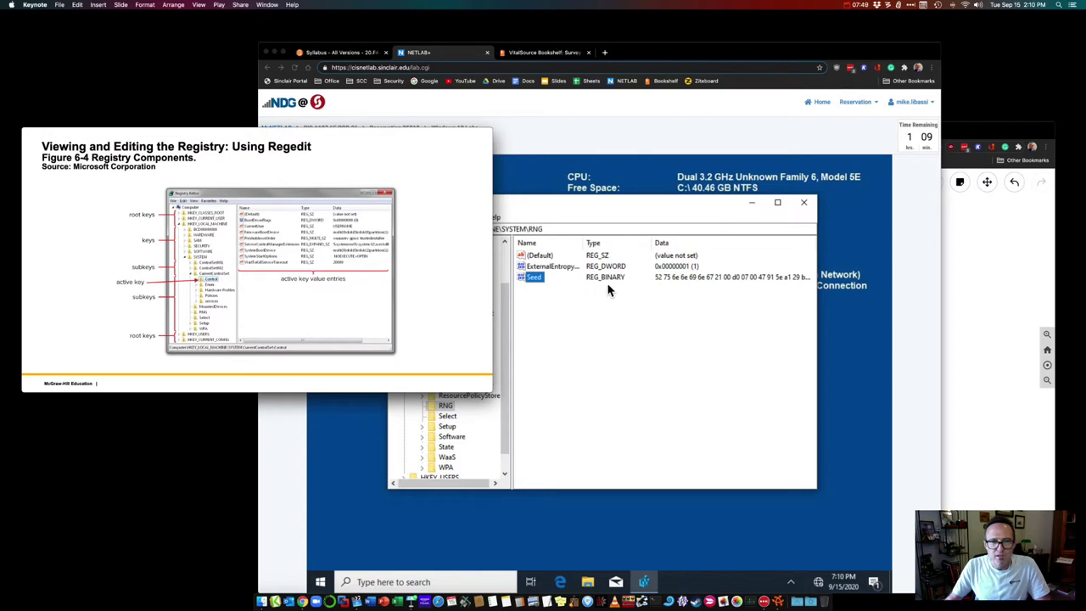
# Step: Advance past 'Contents of Registry Keys' to the 'Windows Registry Data Types (The Short List)' slide
pyautogui.press('super+Tab')
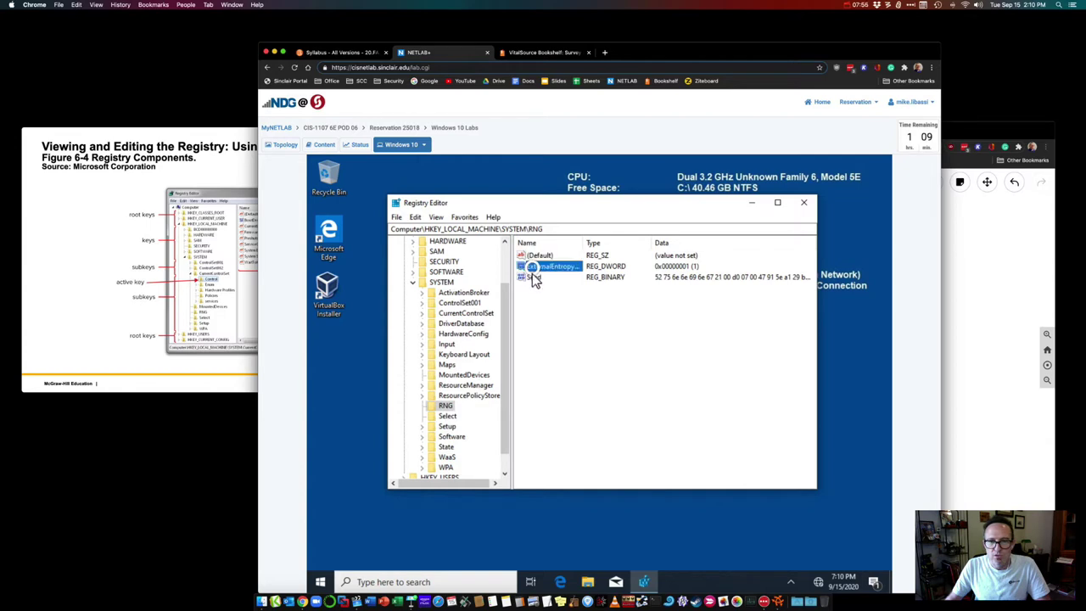
pyautogui.click(149, 328)
pyautogui.click(140, 329)
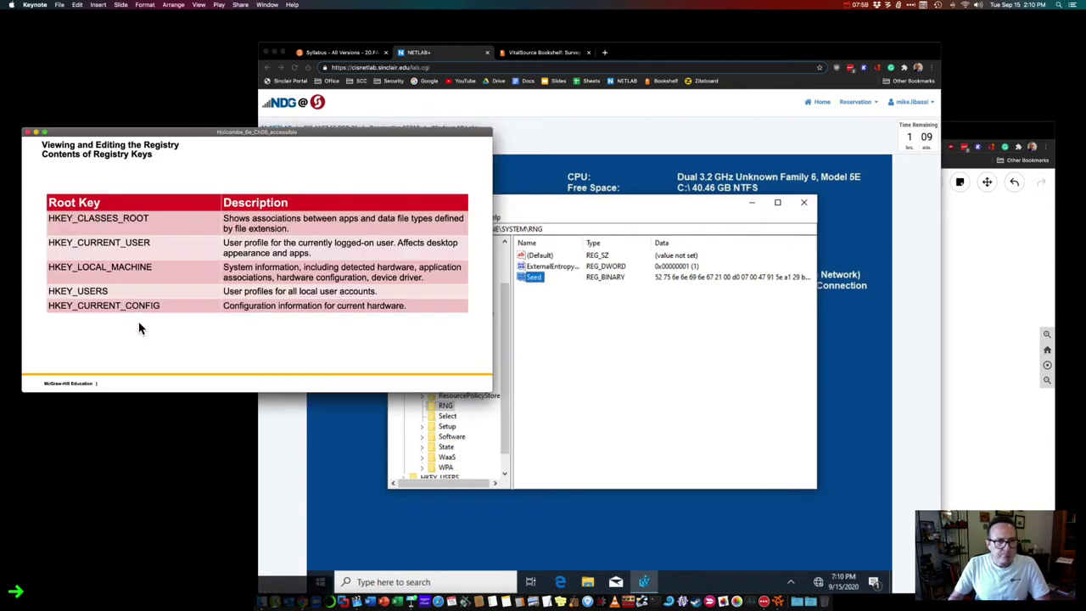
pyautogui.press('Right')
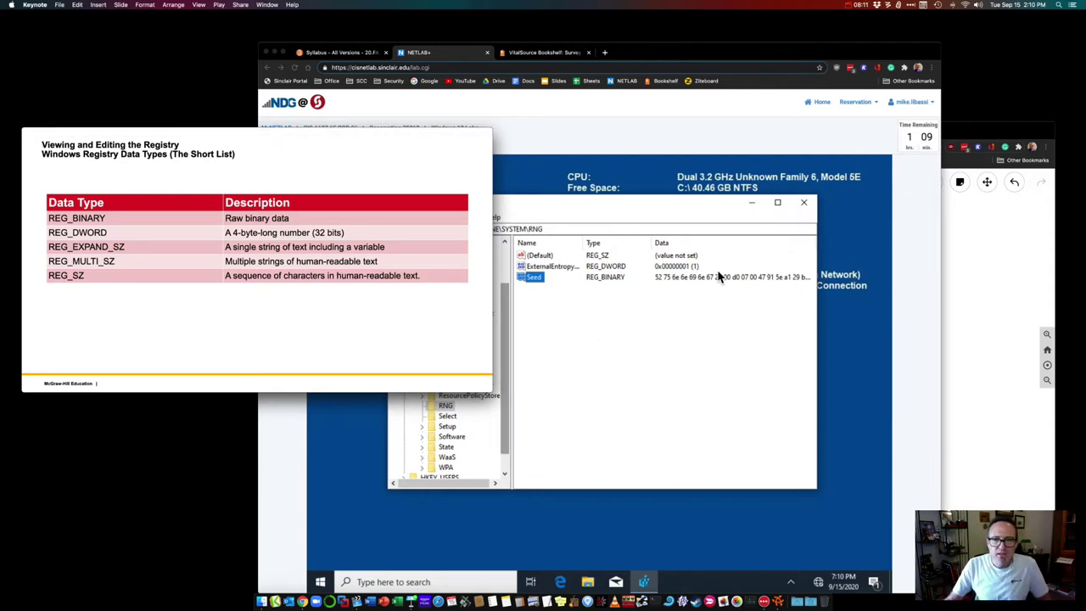
pyautogui.click(539, 287)
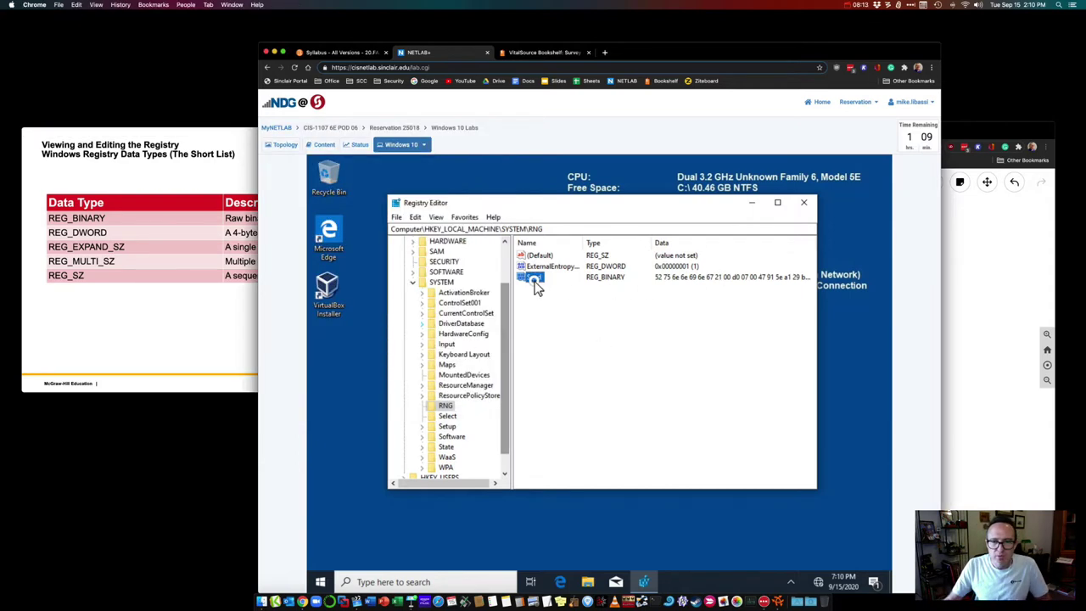
pyautogui.doubleClick(535, 284)
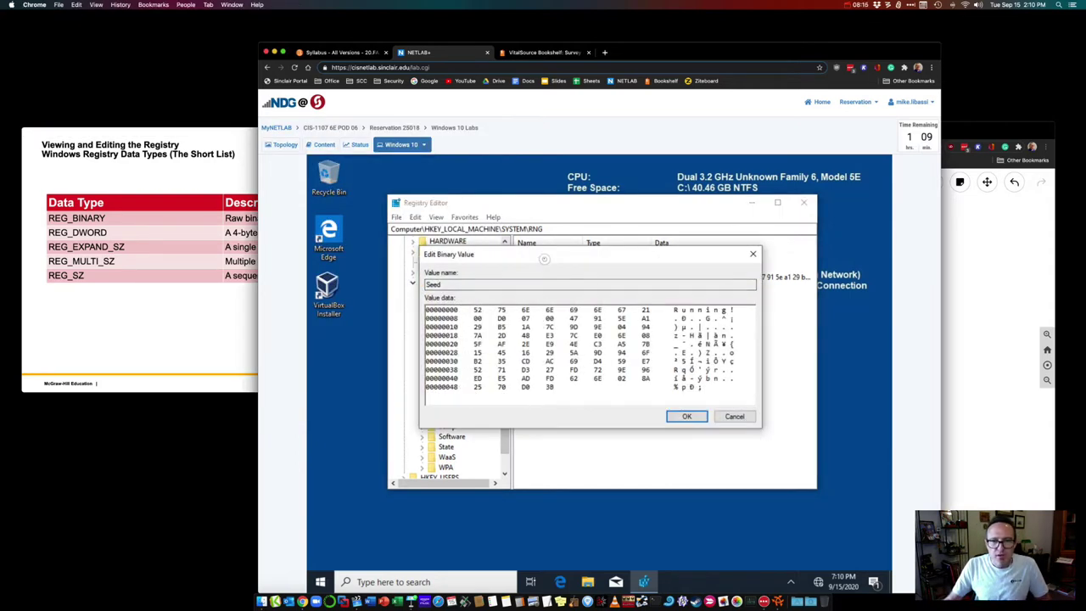
pyautogui.moveTo(540, 253); pyautogui.dragTo(555, 281)
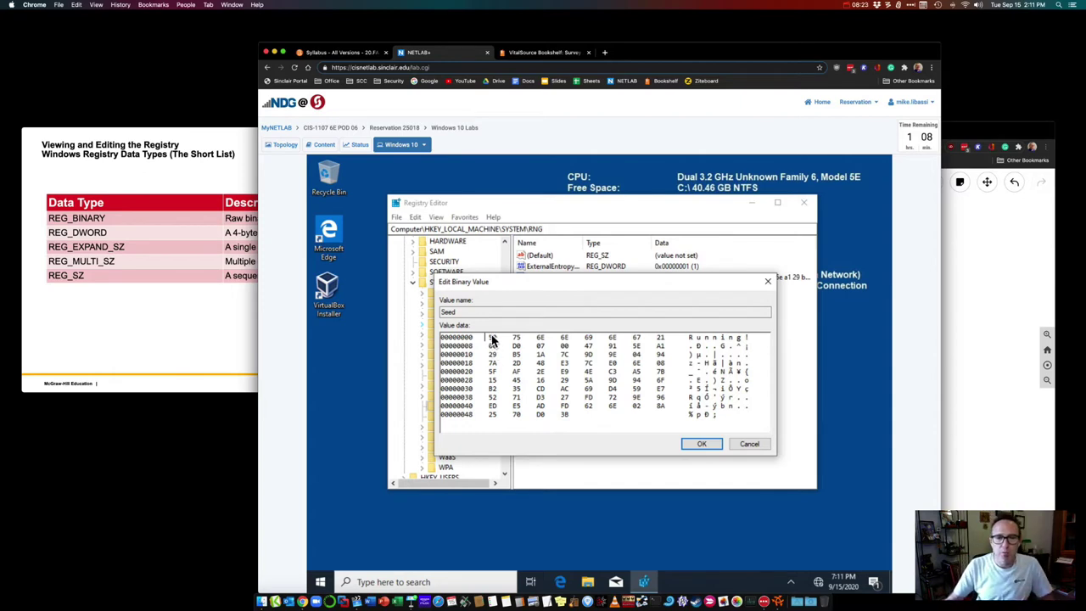
pyautogui.click(746, 444)
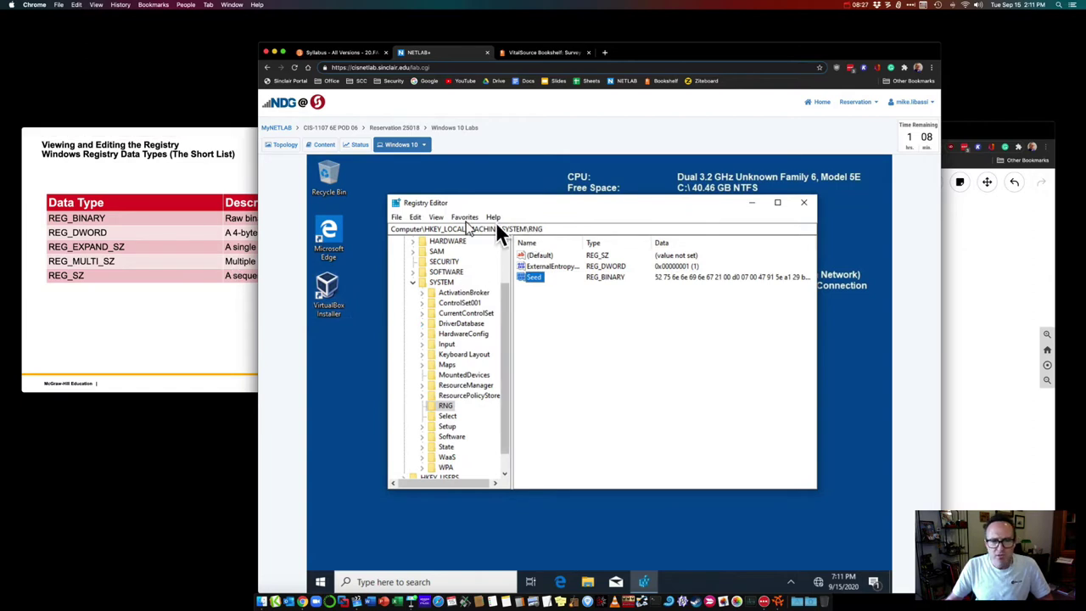
pyautogui.click(131, 240)
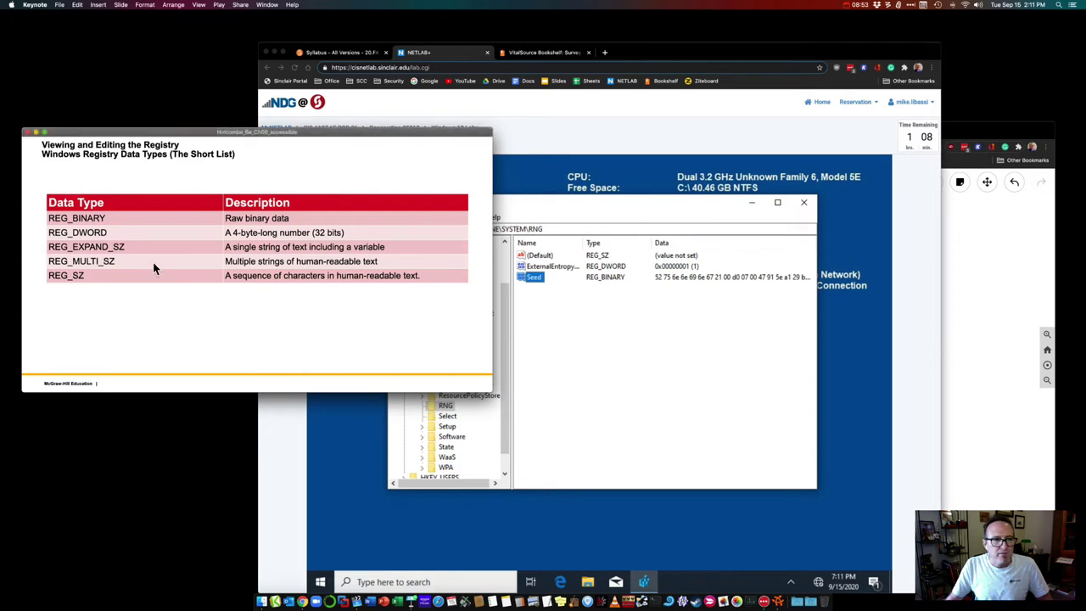
pyautogui.click(502, 223)
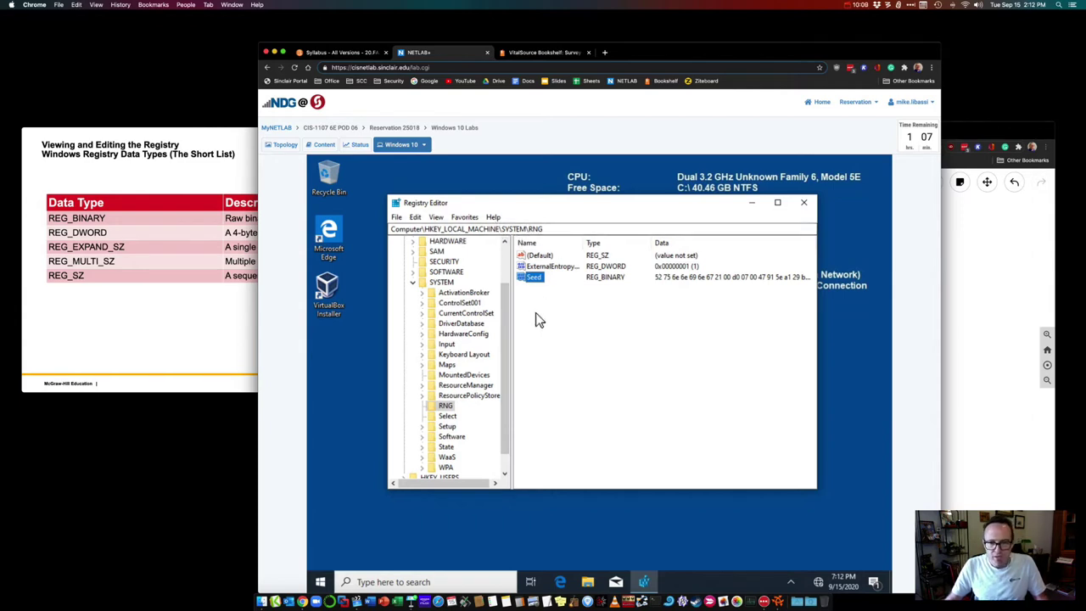
pyautogui.scroll(1, 492, 297)
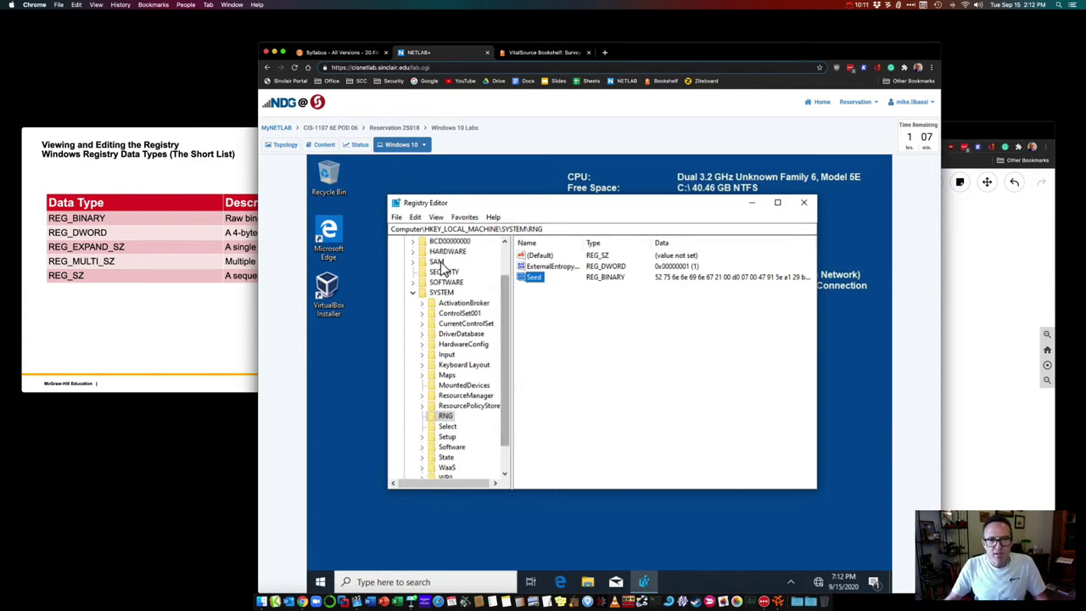
pyautogui.click(449, 220)
pyautogui.moveTo(493, 220)
pyautogui.click(533, 230)
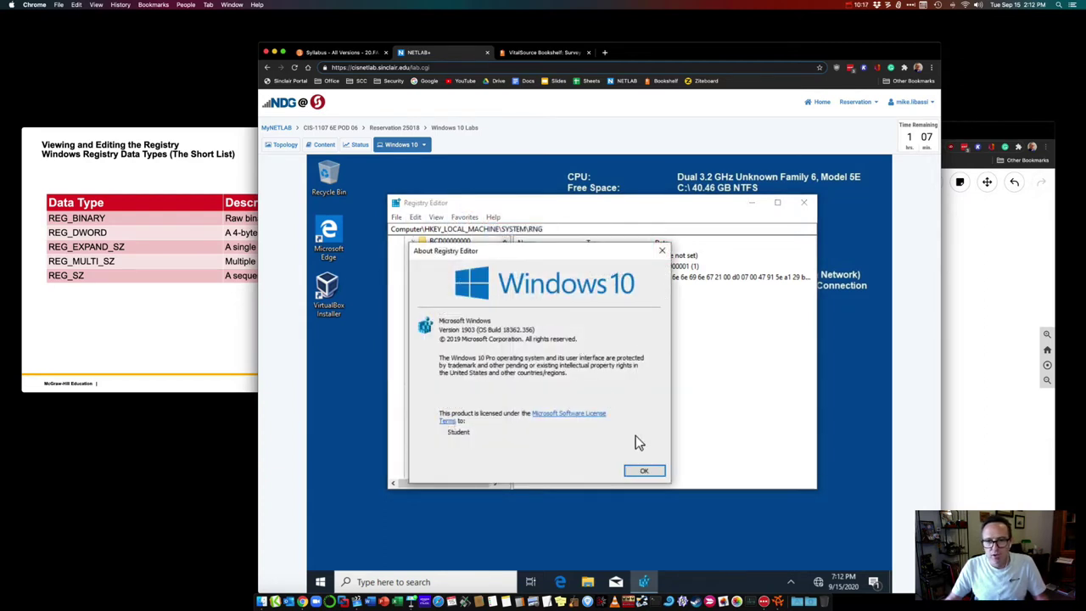
pyautogui.click(644, 472)
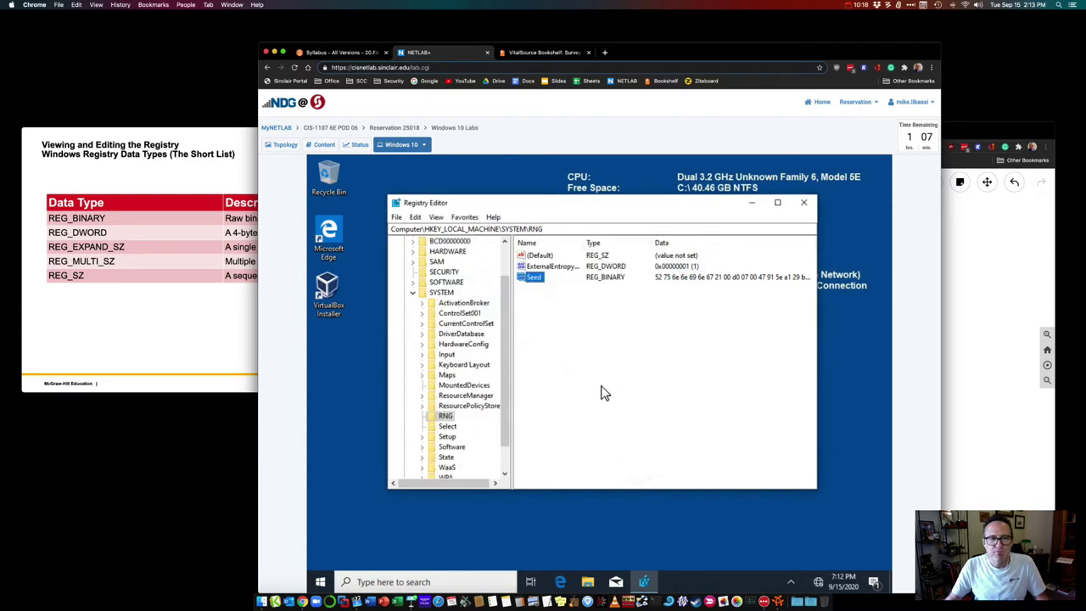
pyautogui.click(464, 217)
pyautogui.click(465, 218)
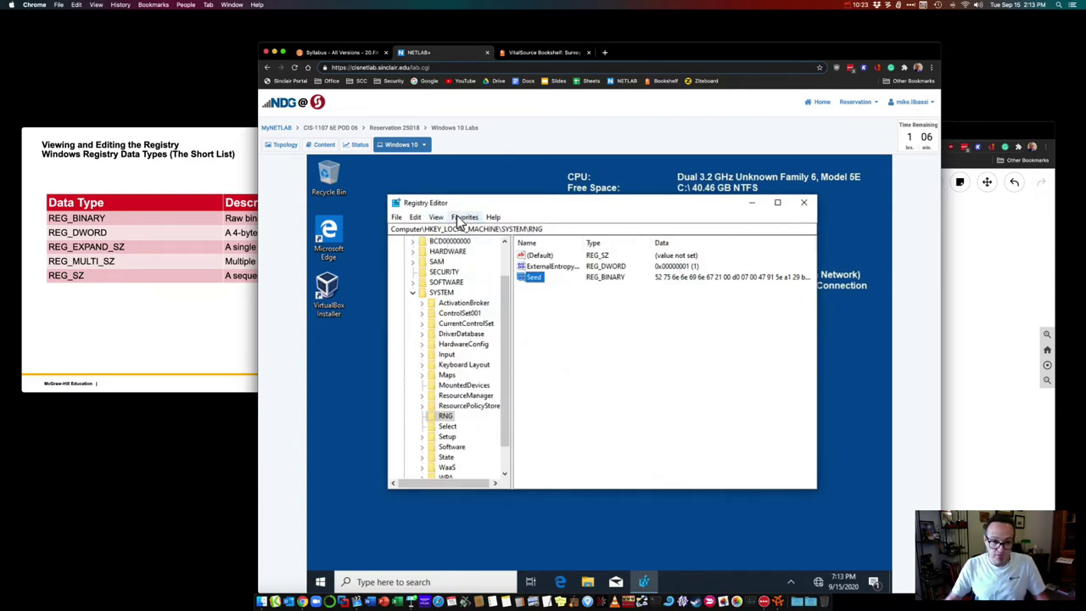
pyautogui.click(461, 217)
pyautogui.click(460, 218)
pyautogui.click(436, 219)
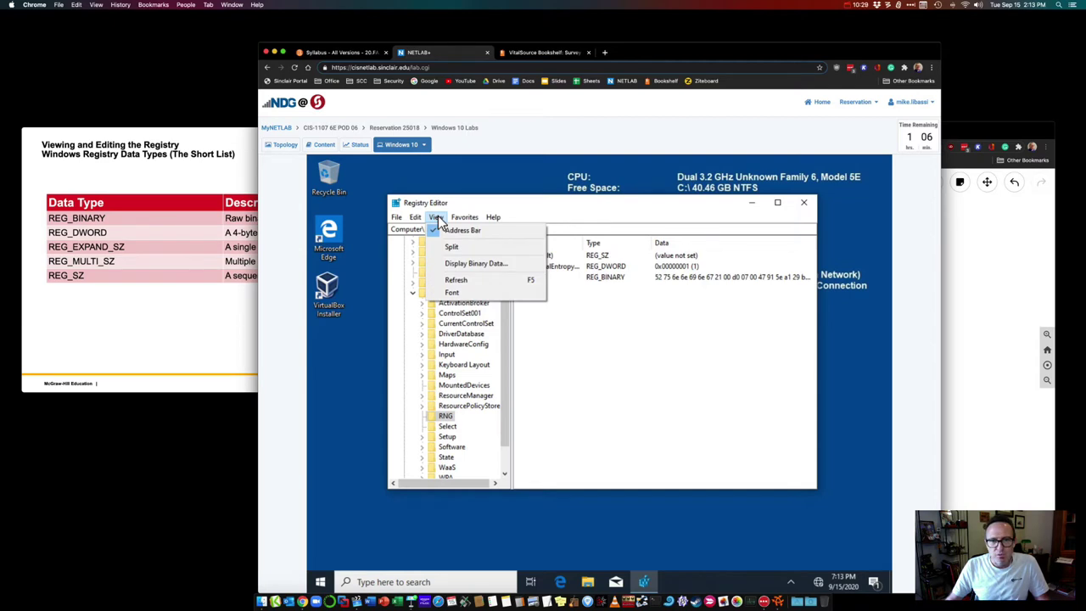
pyautogui.moveTo(400, 218)
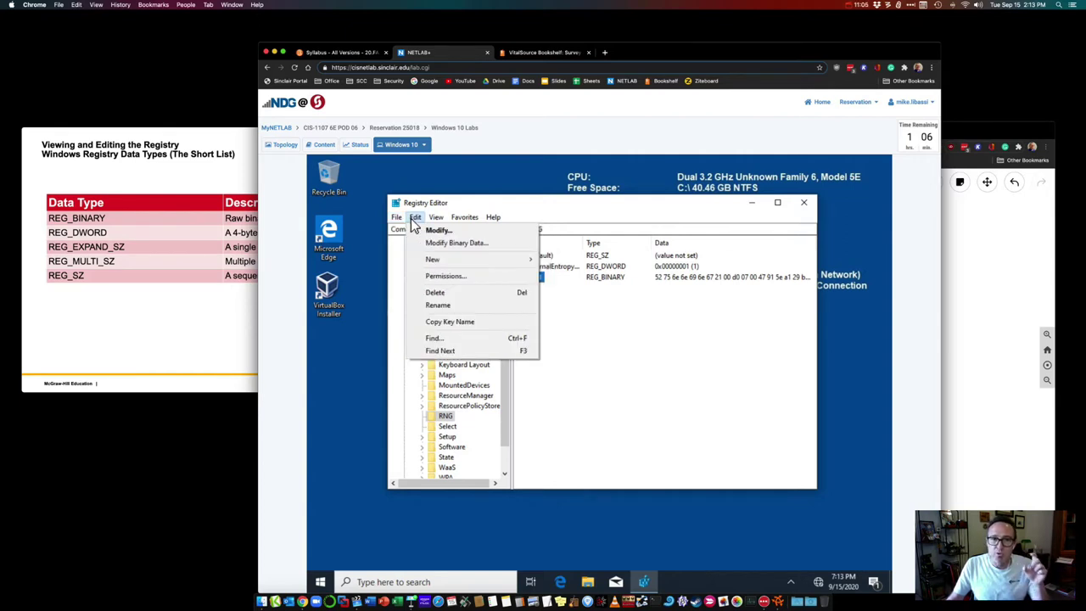
pyautogui.click(415, 222)
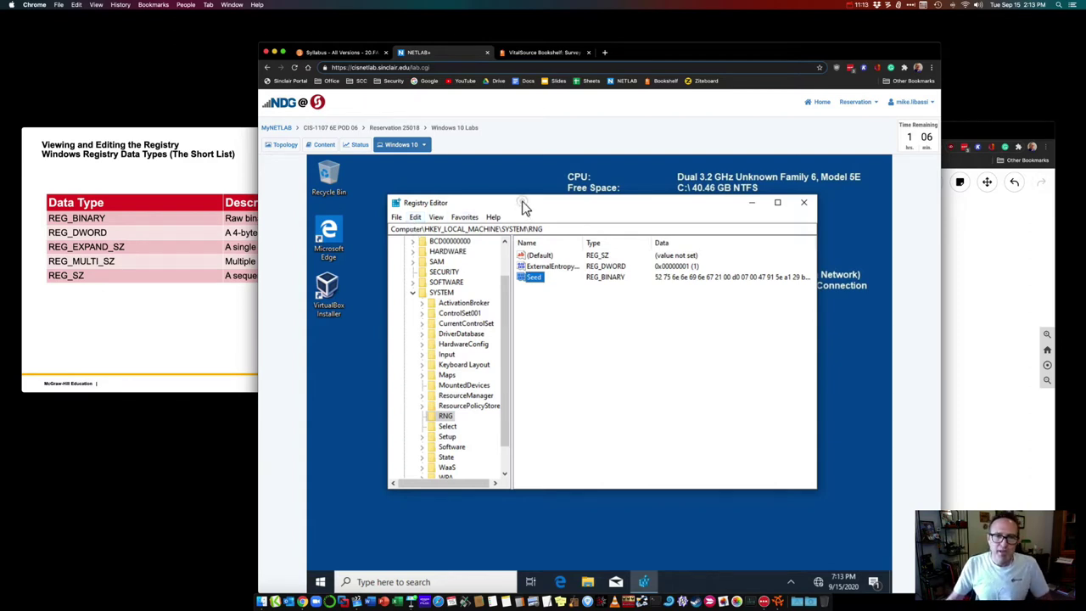
pyautogui.moveTo(522, 203); pyautogui.dragTo(531, 208)
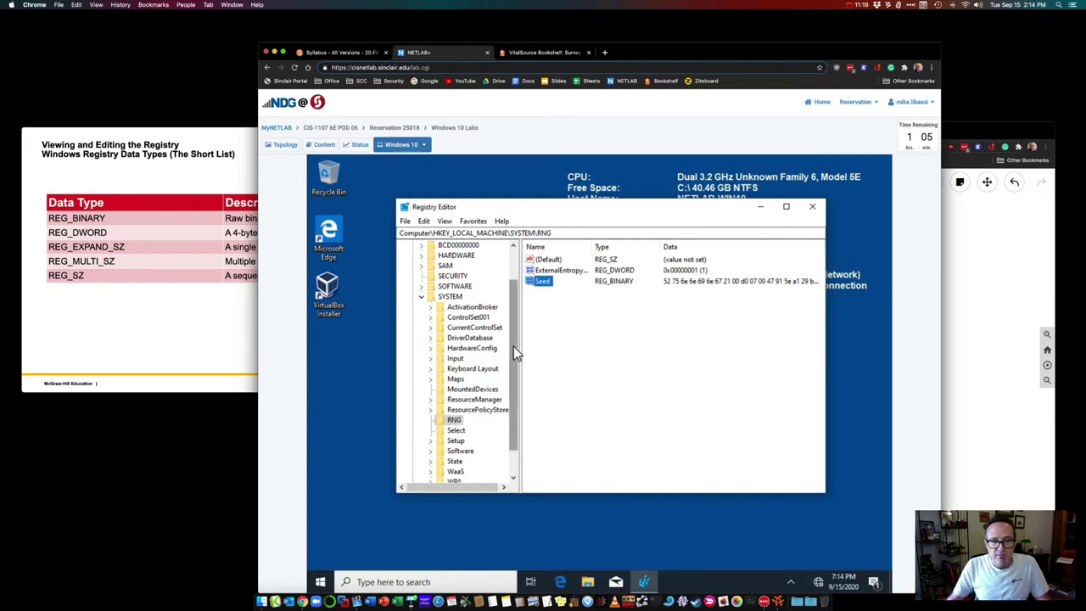
pyautogui.scroll(-1, 513, 352)
pyautogui.click(450, 411)
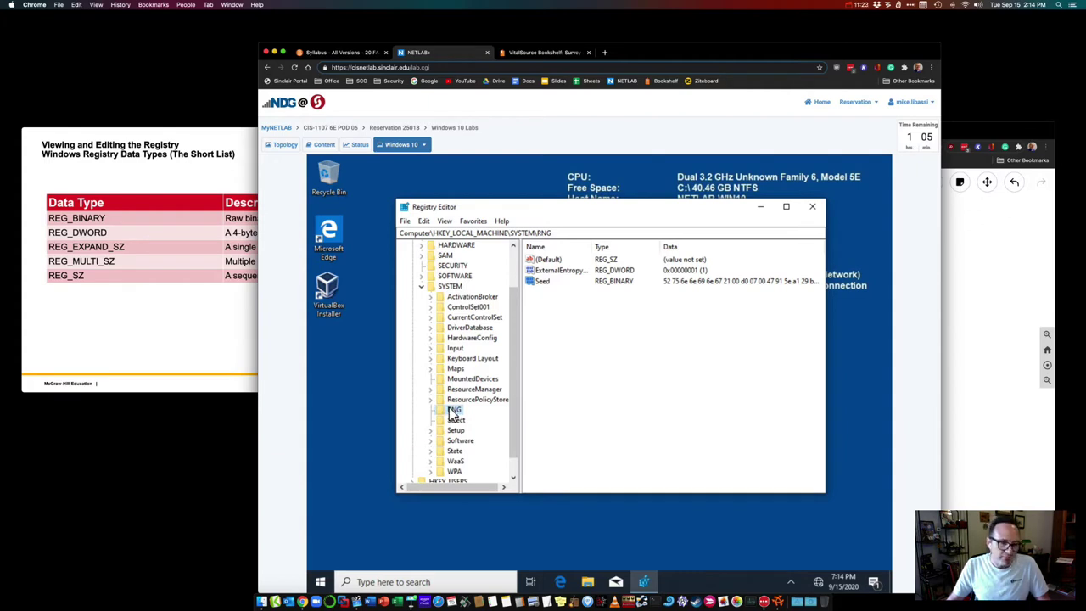
# Step: Start a File > Export, check the branch to be exported, then cancel it
pyautogui.click(406, 221)
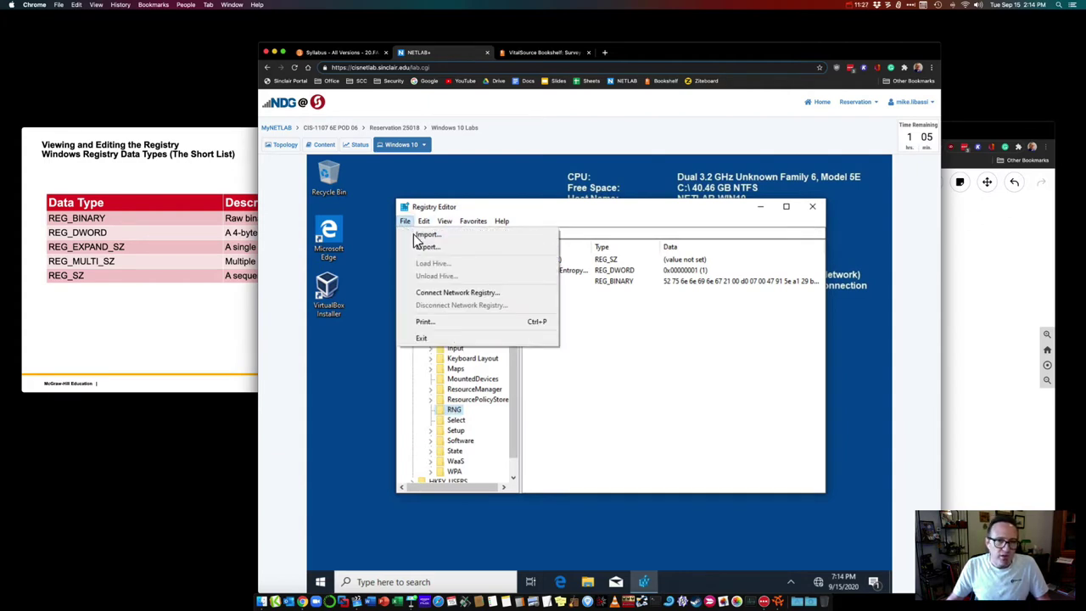
pyautogui.click(424, 249)
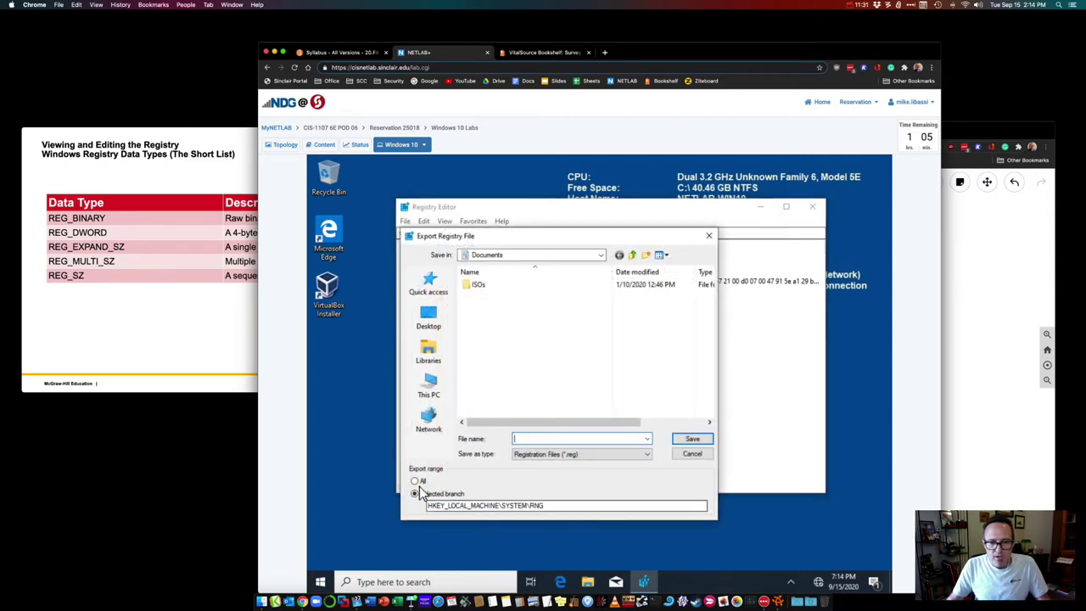
pyautogui.click(462, 506)
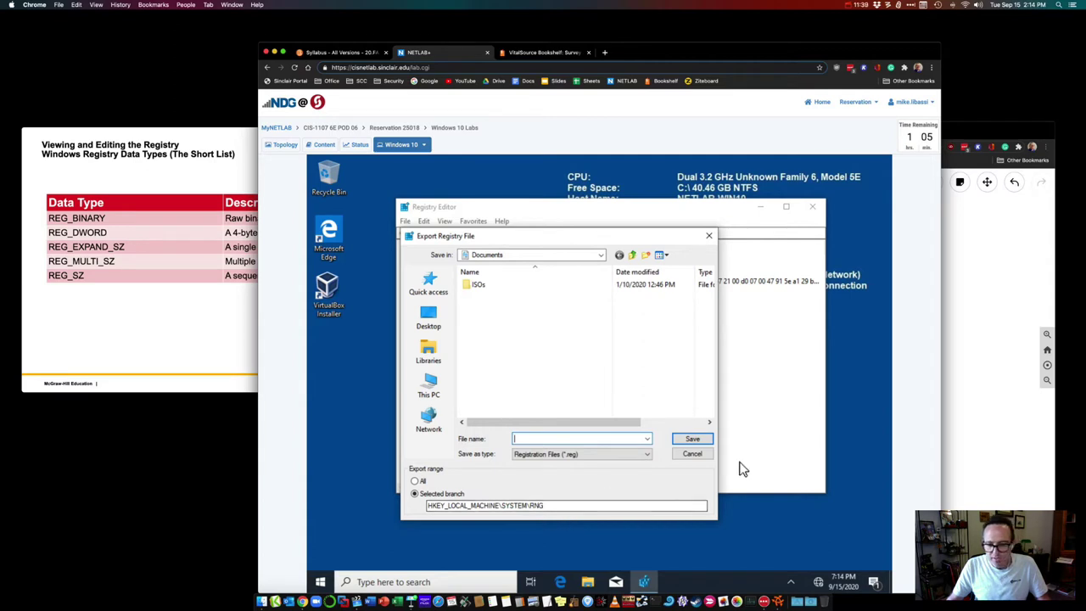
pyautogui.click(692, 456)
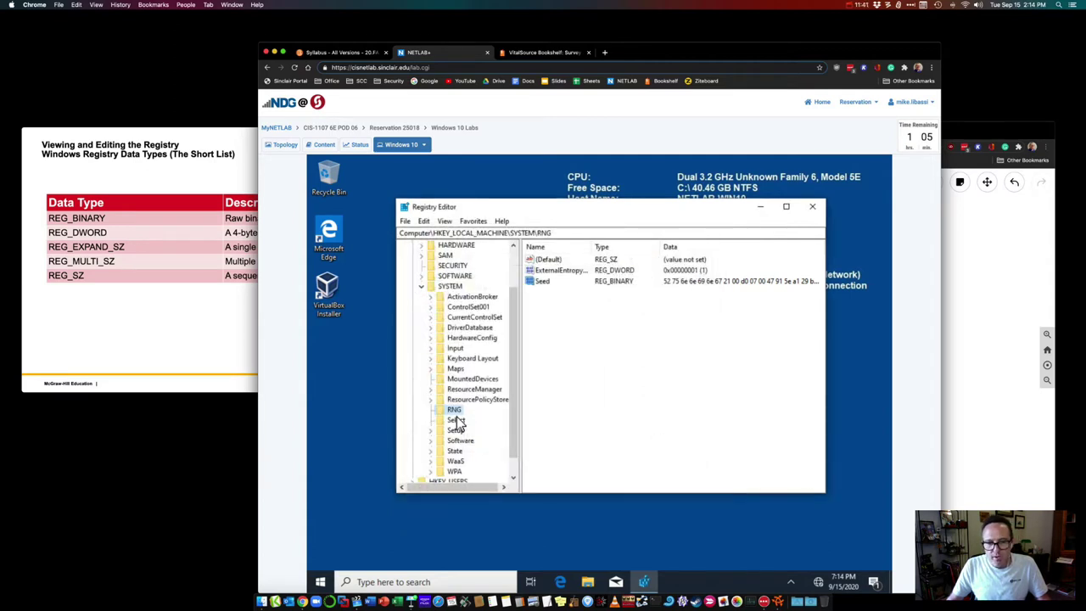
# Step: Export the RNG key to the Desktop as 'rng-bck'
pyautogui.rightClick(449, 411)
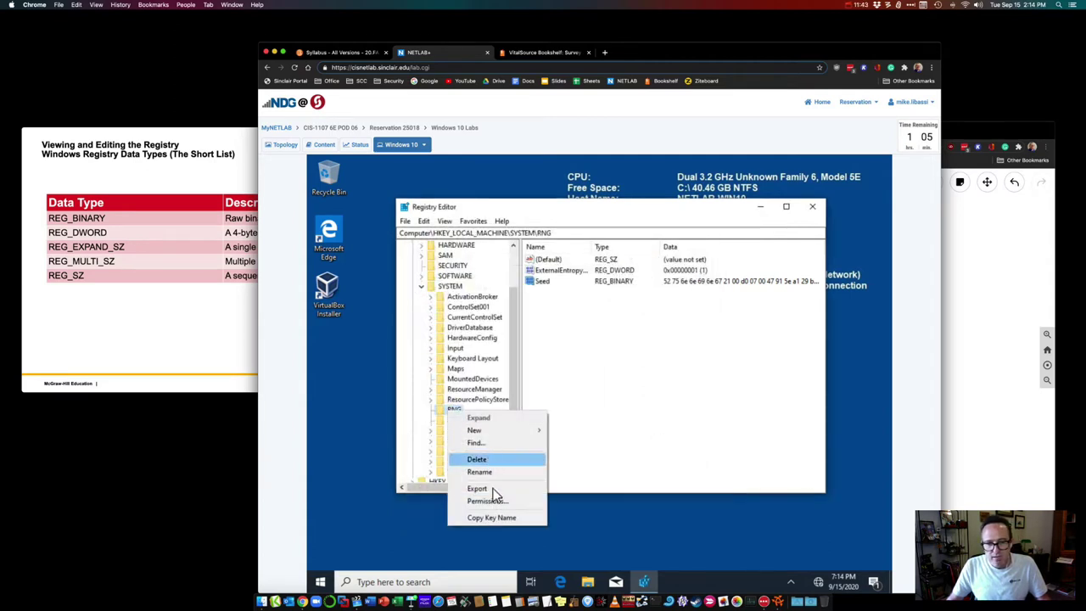
pyautogui.click(494, 491)
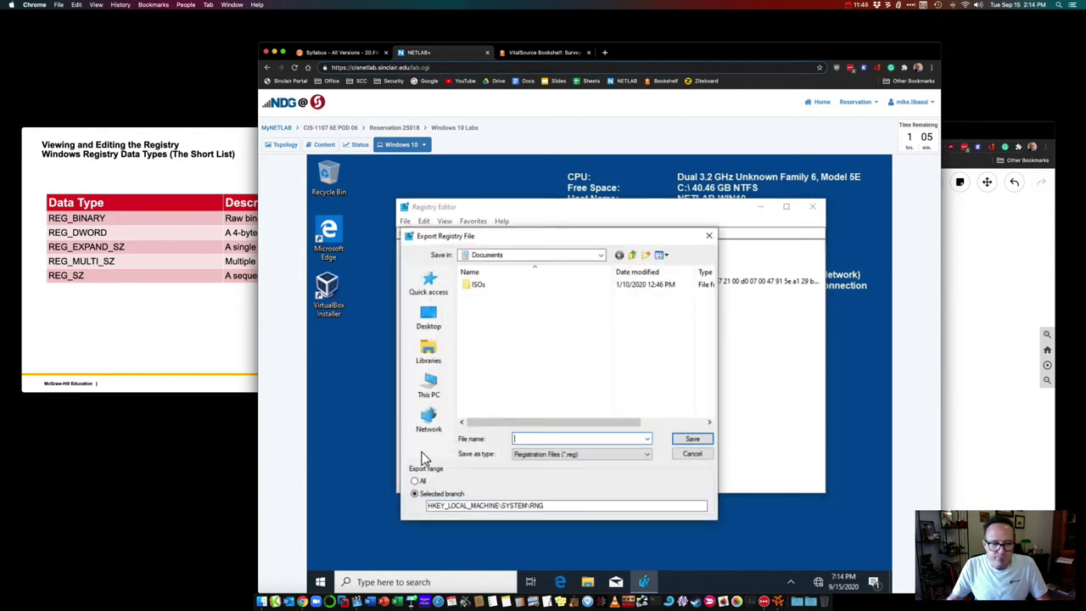
pyautogui.click(440, 320)
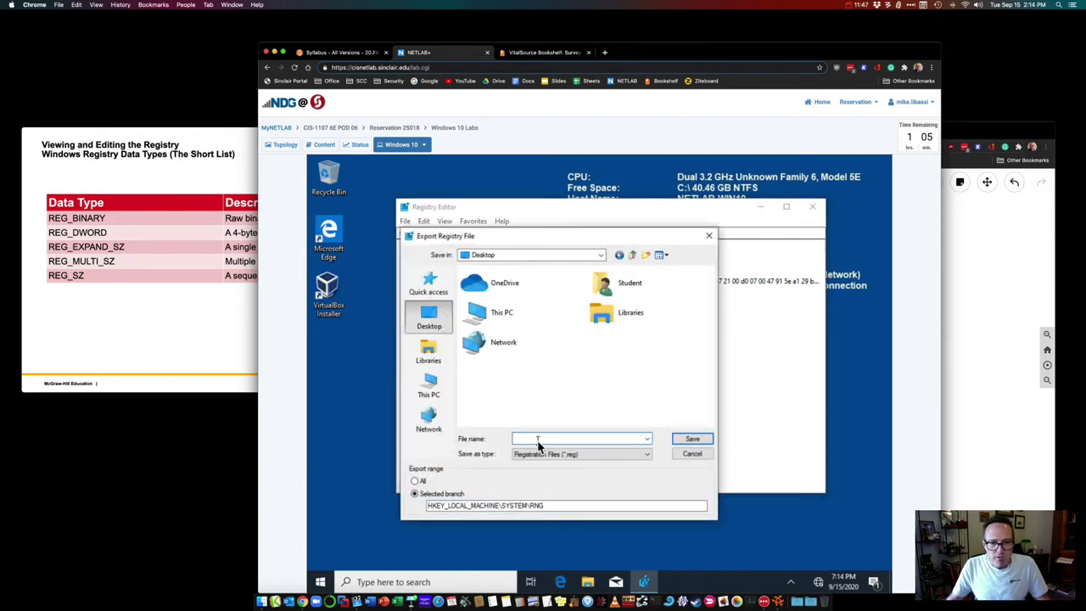
pyautogui.click(538, 442)
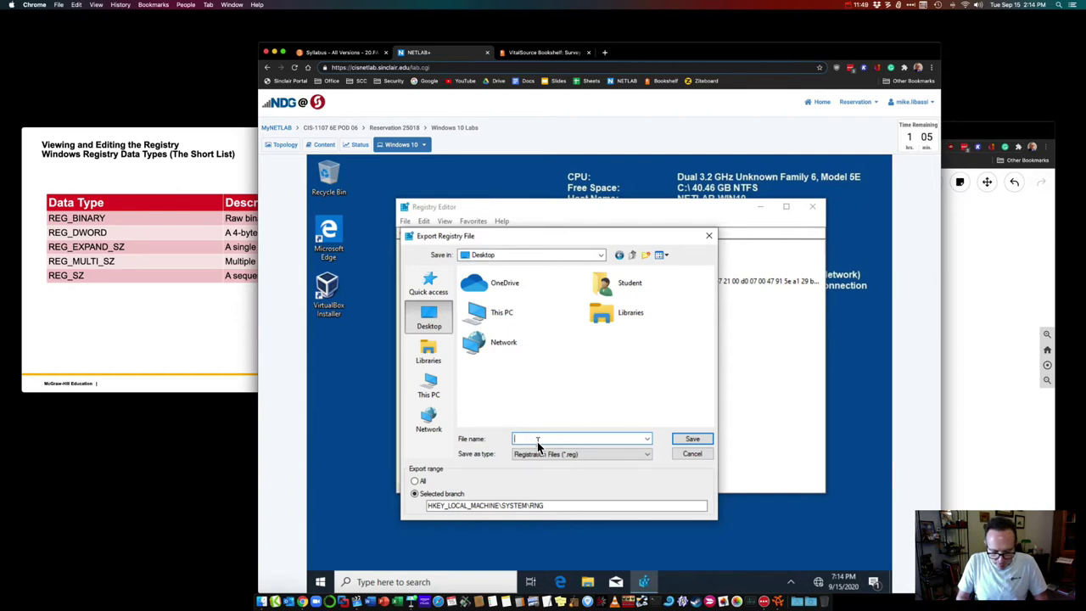
pyautogui.write('rng-bck')
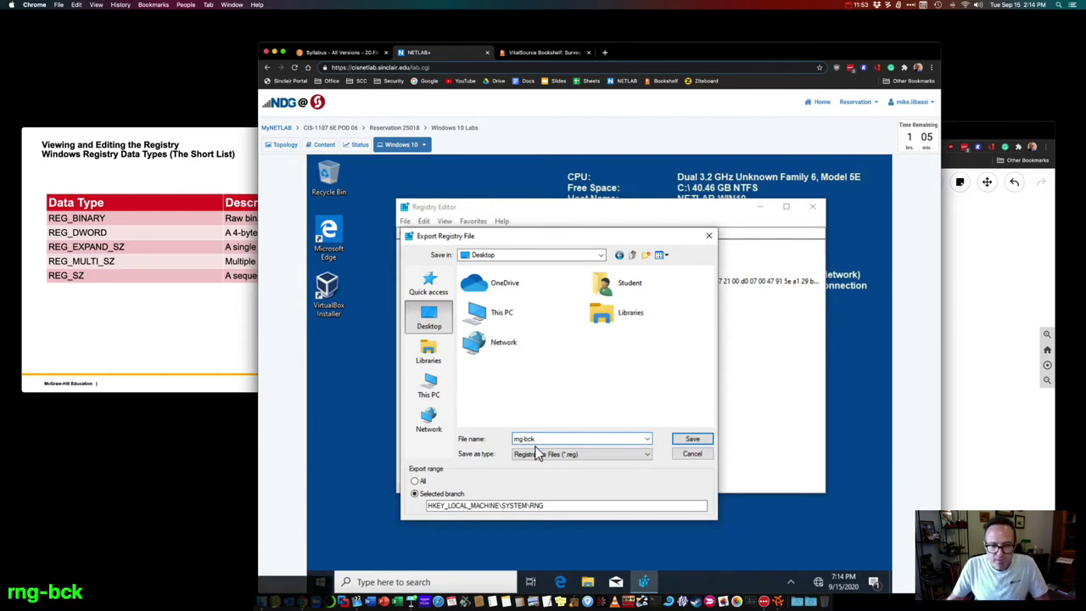
pyautogui.click(691, 441)
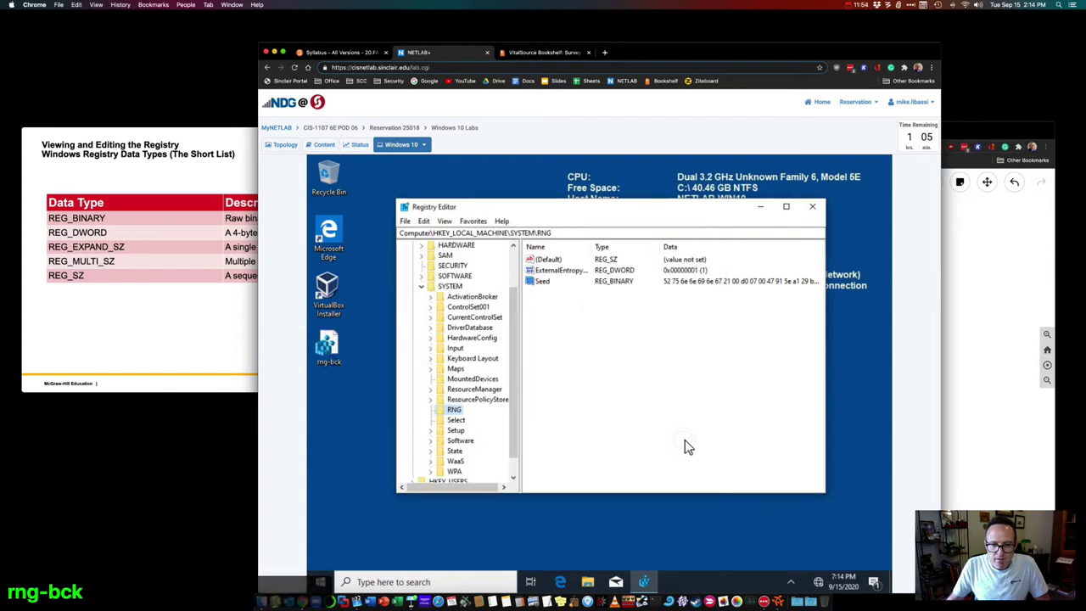
# Step: View the rng-bck file's properties and close them without changes
pyautogui.rightClick(338, 360)
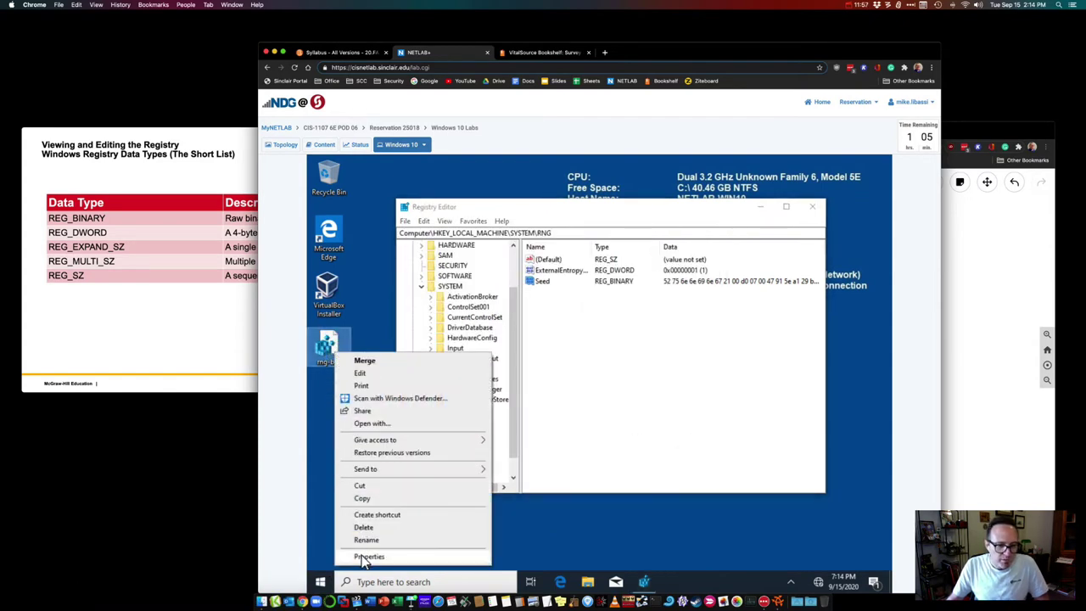
pyautogui.click(361, 555)
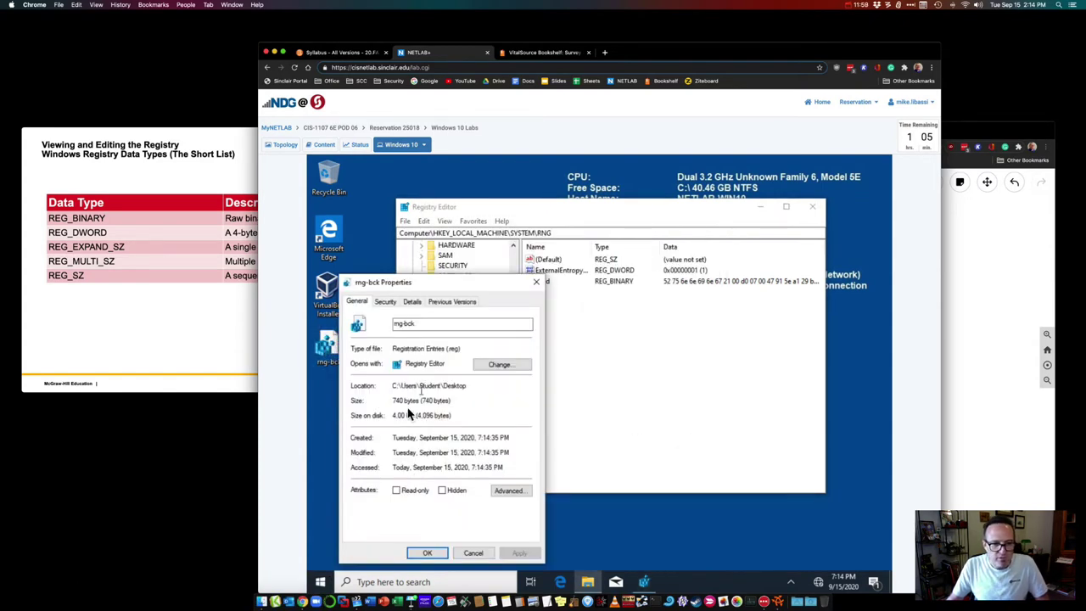
pyautogui.click(472, 556)
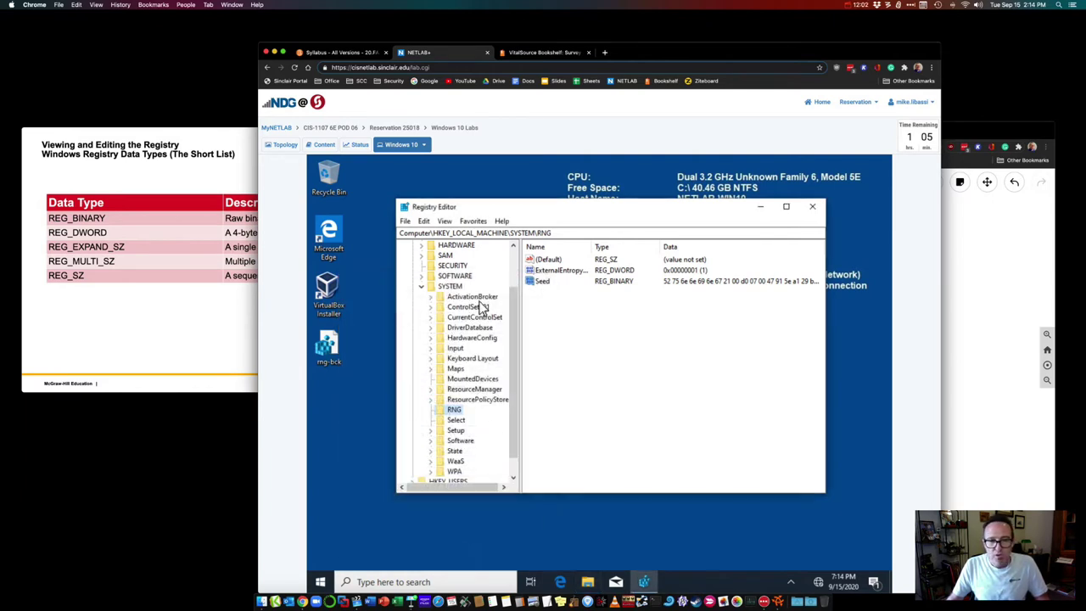
# Step: Export the whole registry (range All) to the Desktop as 'full-bck'
pyautogui.click(405, 222)
pyautogui.click(414, 245)
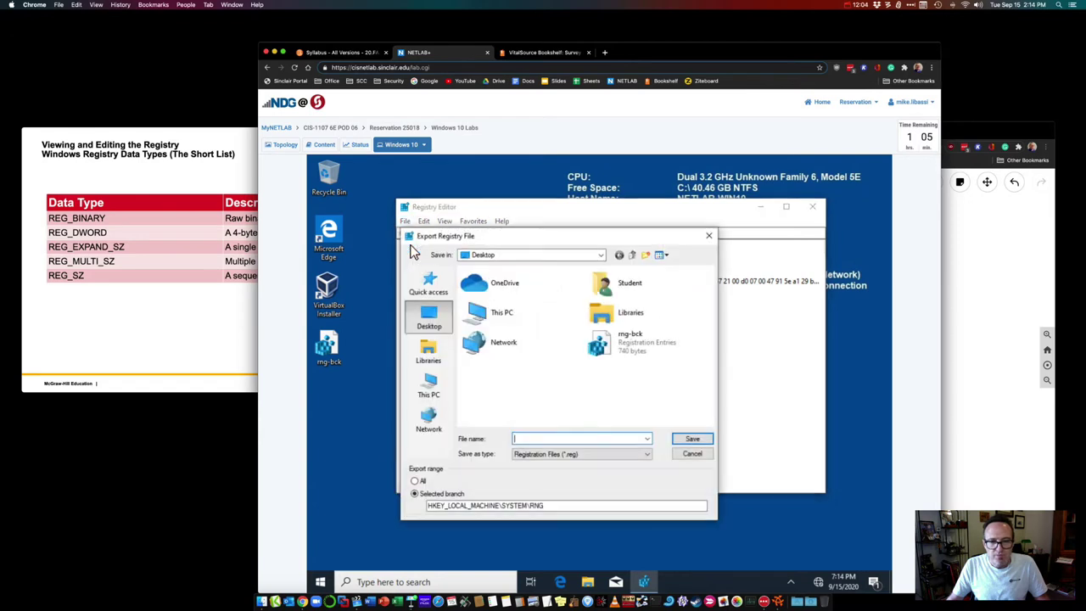
pyautogui.click(415, 481)
pyautogui.click(523, 440)
pyautogui.write('full')
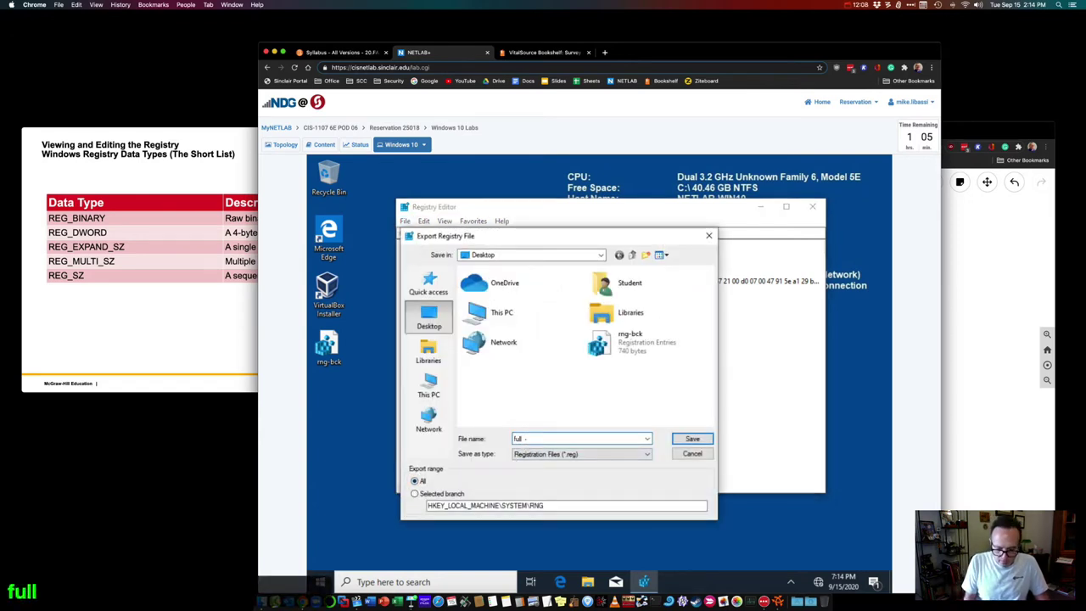
pyautogui.write('-bck')
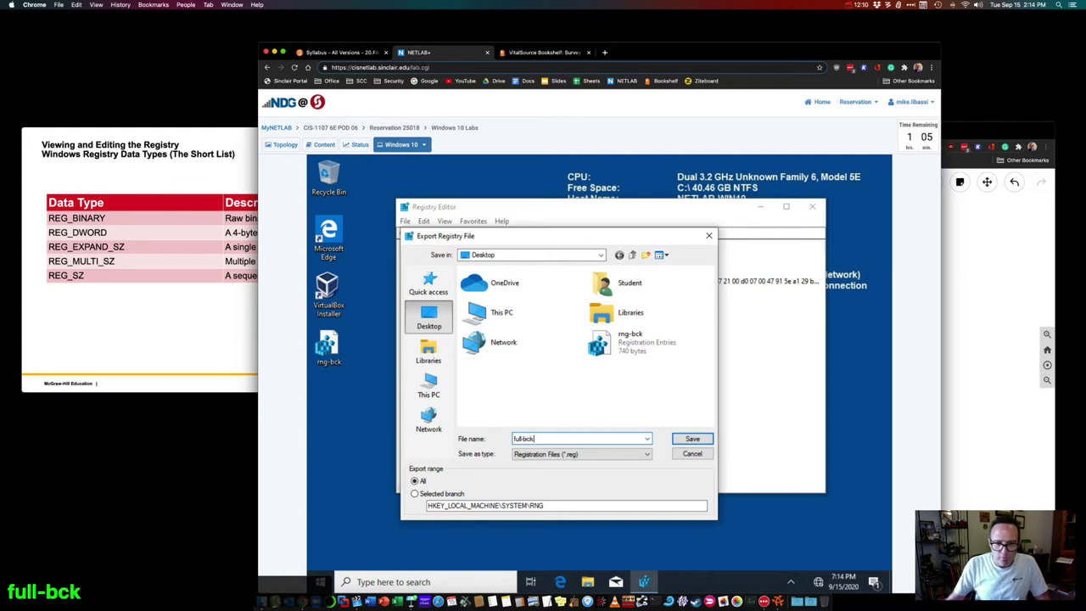
pyautogui.click(693, 439)
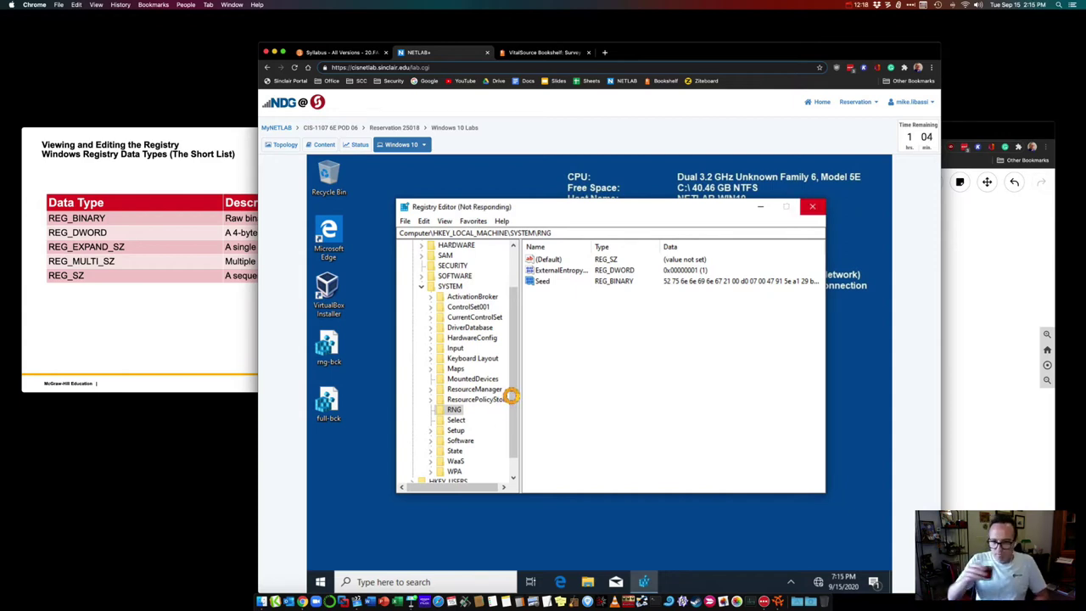
pyautogui.rightClick(325, 401)
pyautogui.click(344, 388)
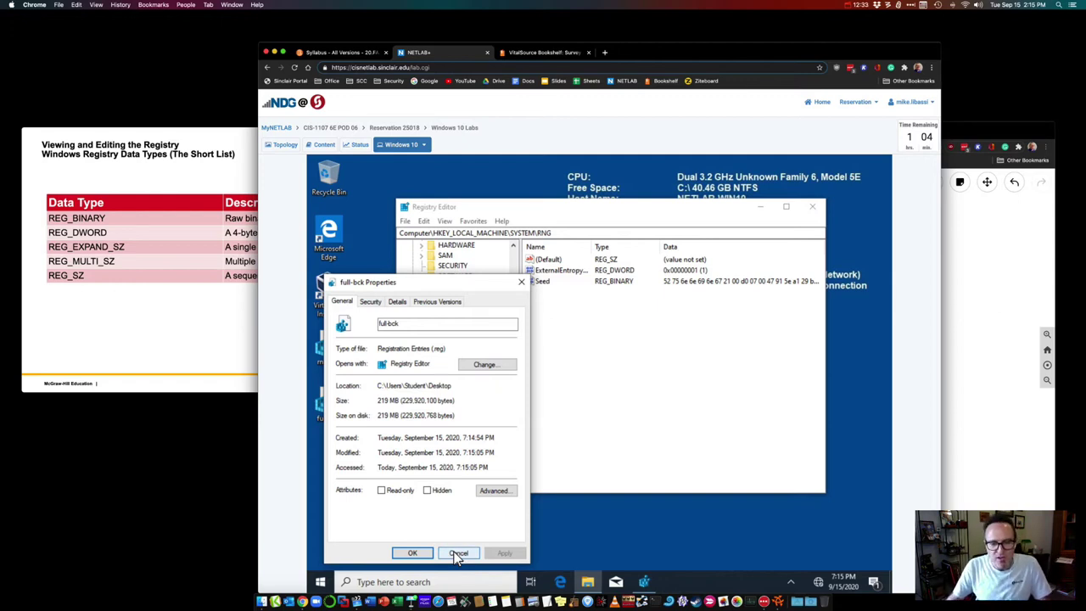
pyautogui.click(458, 553)
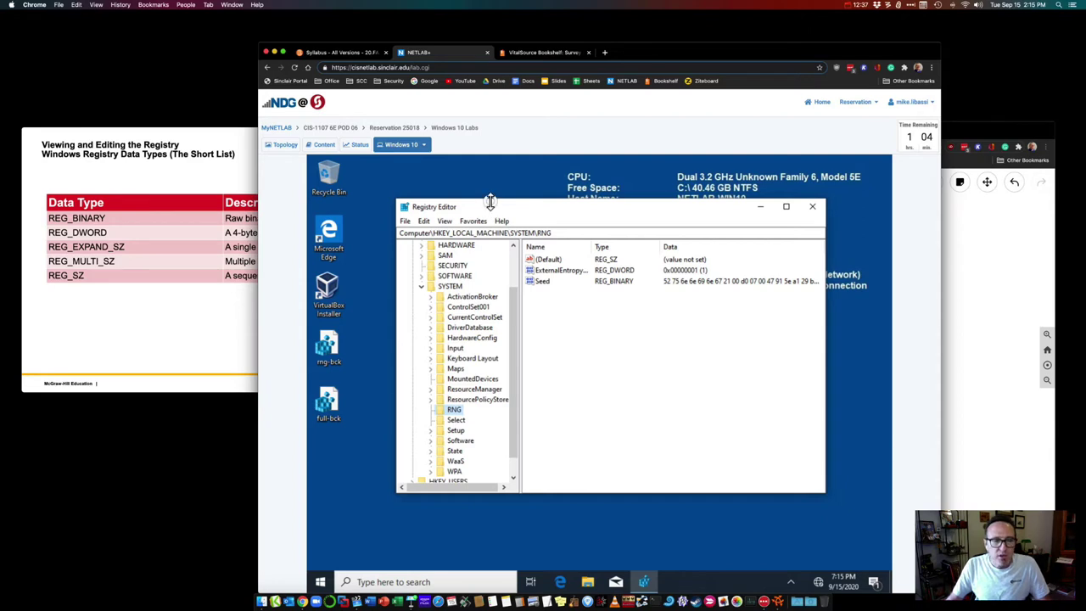
pyautogui.click(334, 348)
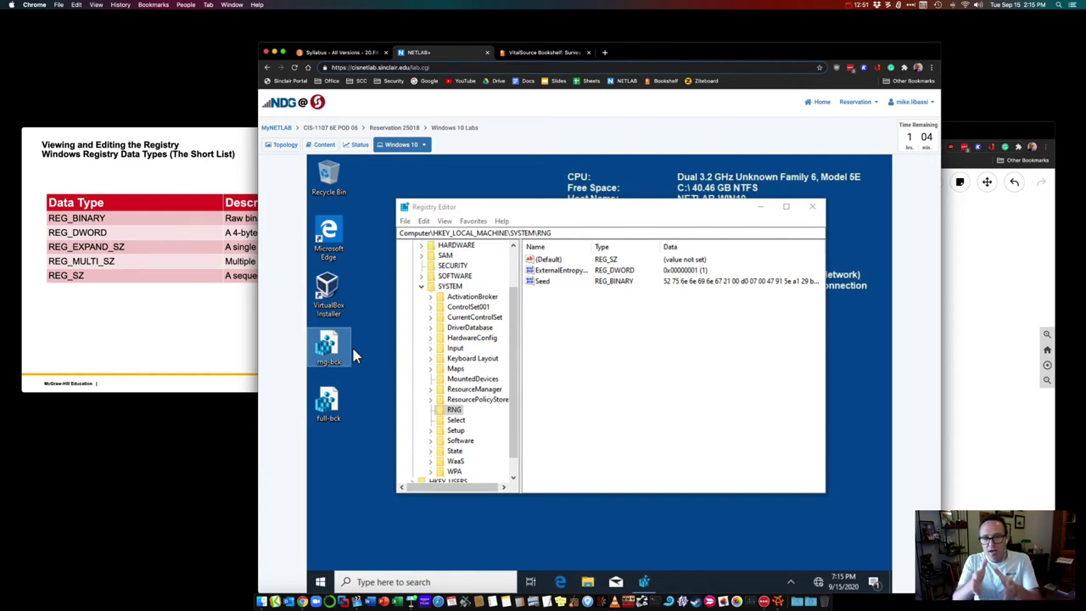
pyautogui.click(543, 283)
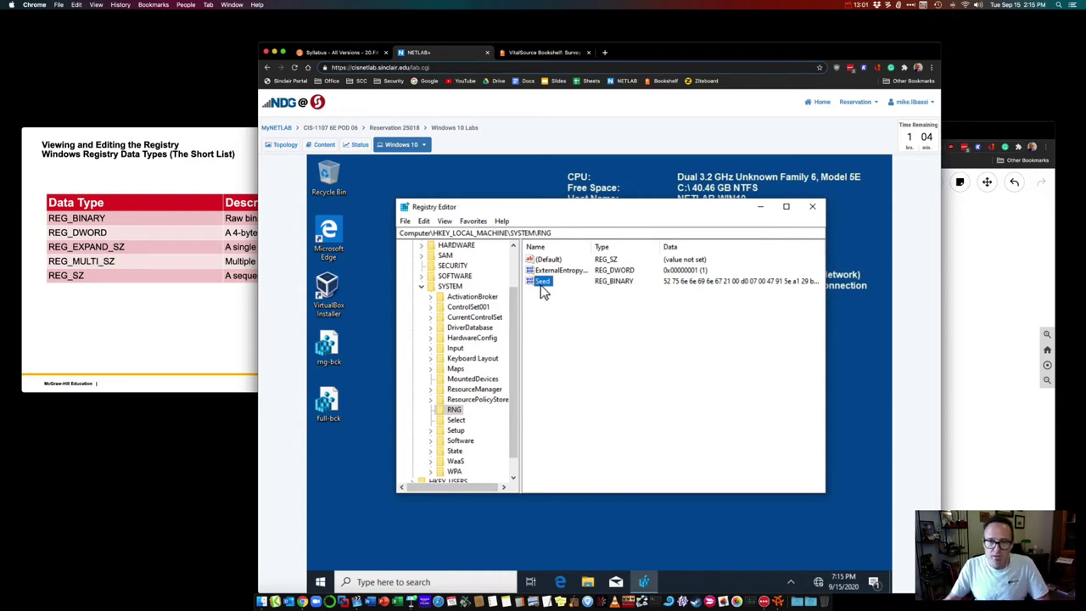
# Step: Insert a 00 byte at the start of the Seed value's binary data and save it
pyautogui.doubleClick(543, 282)
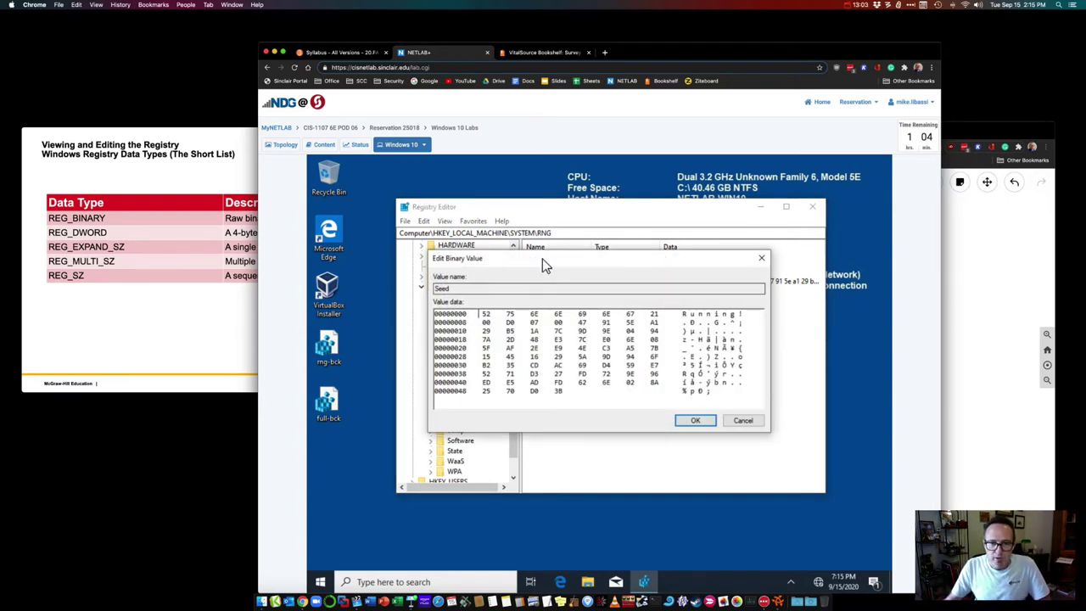
pyautogui.moveTo(545, 260); pyautogui.dragTo(560, 267)
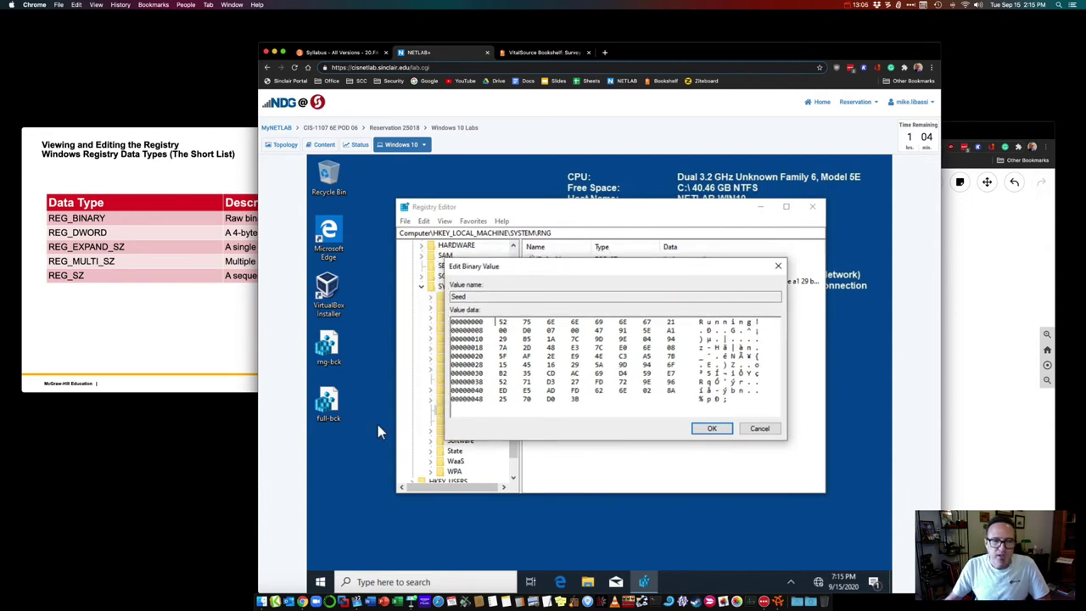
pyautogui.click(503, 322)
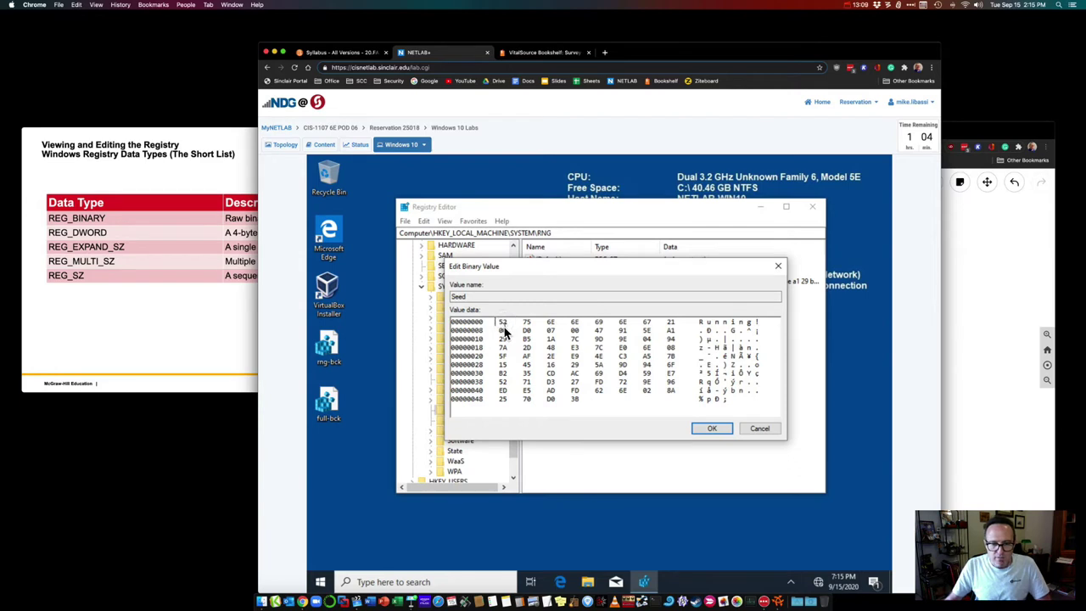
pyautogui.write('00')
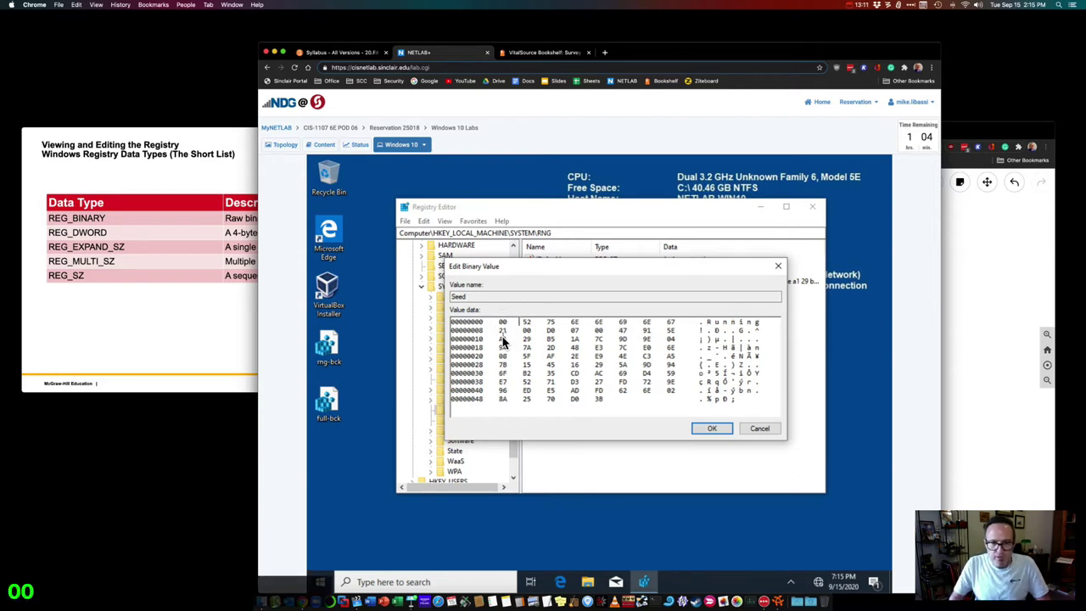
pyautogui.click(704, 429)
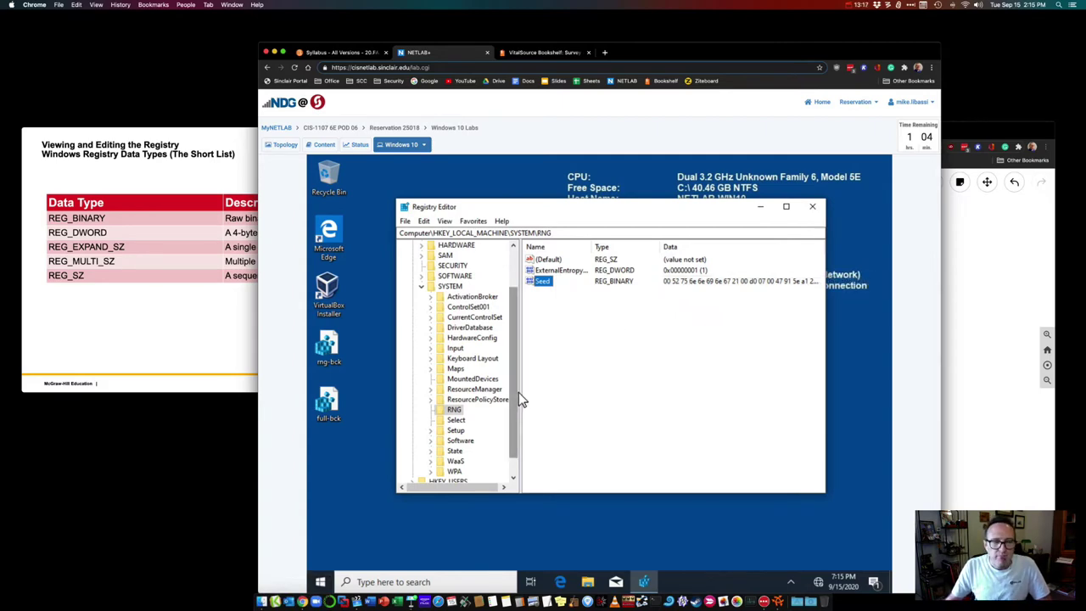
# Step: Close Registry Editor, relaunch it with 'regedit' to confirm the change, then close it again
pyautogui.click(812, 206)
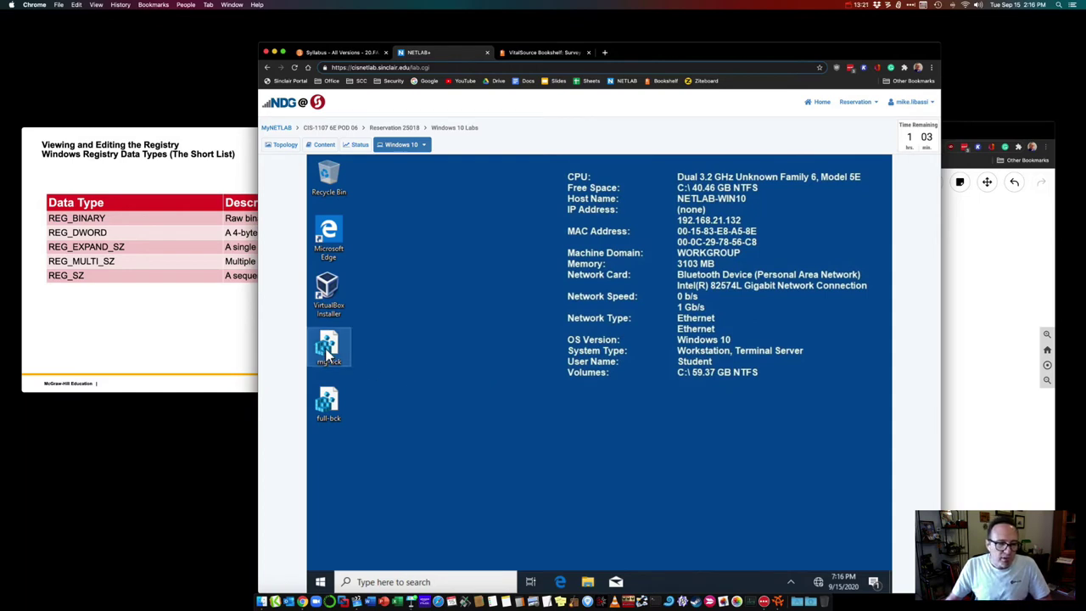
pyautogui.click(363, 582)
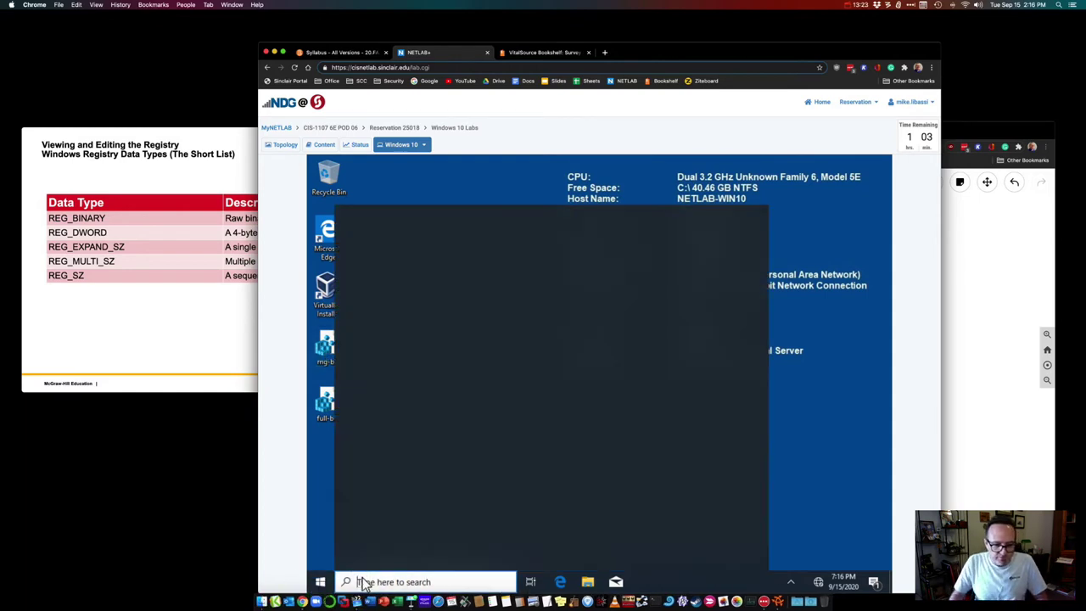
pyautogui.write('re')
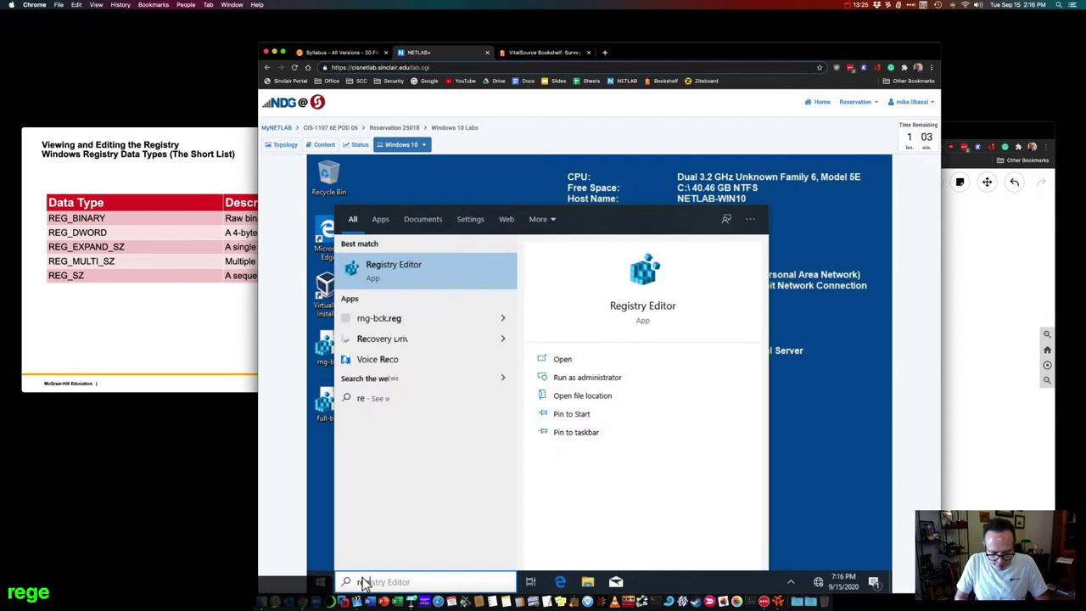
pyautogui.write('gedit')
pyautogui.press('Return')
pyautogui.click(509, 441)
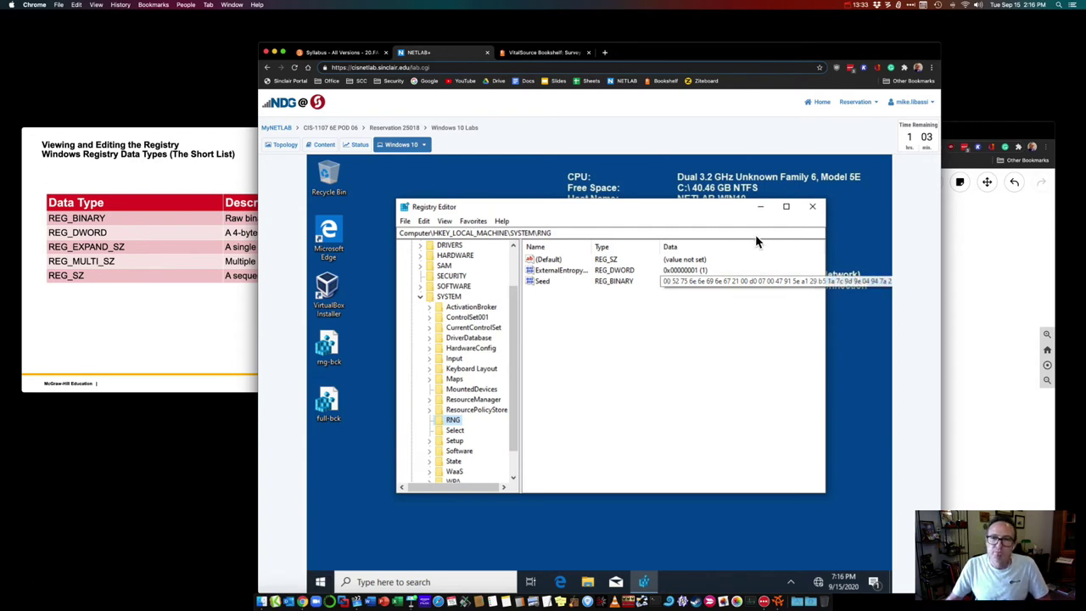
pyautogui.click(812, 206)
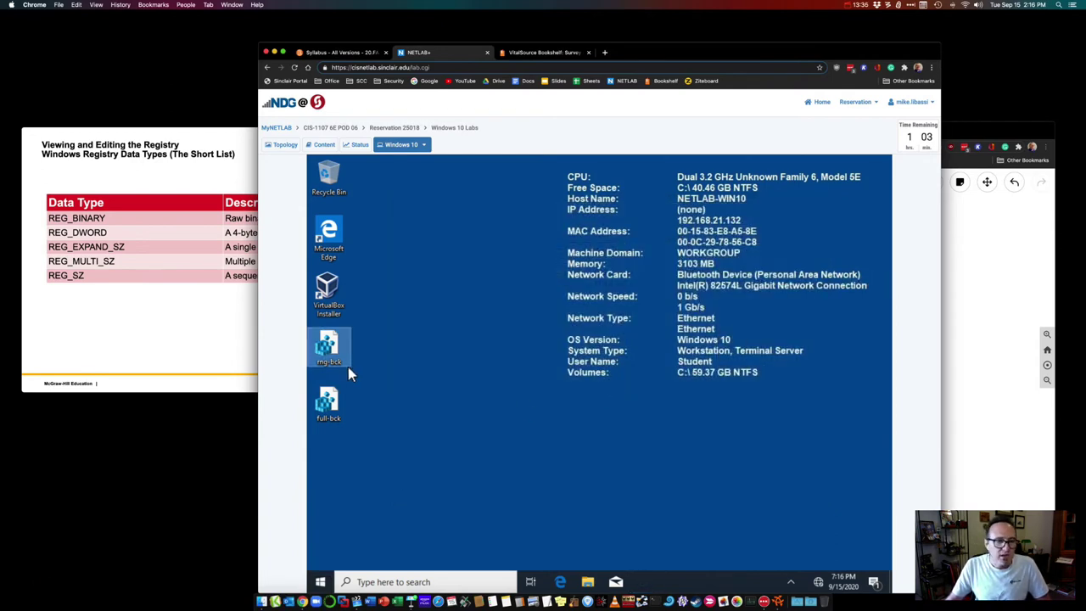
# Step: Merge the rng-bck backup into the registry, approving UAC and the merge warning
pyautogui.doubleClick(328, 348)
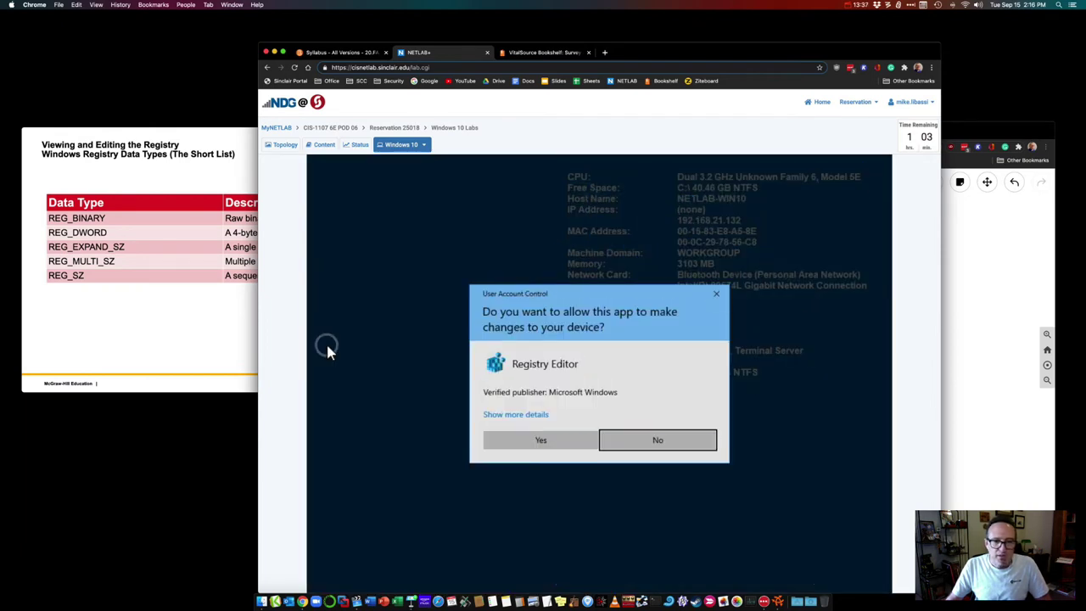
pyautogui.click(518, 440)
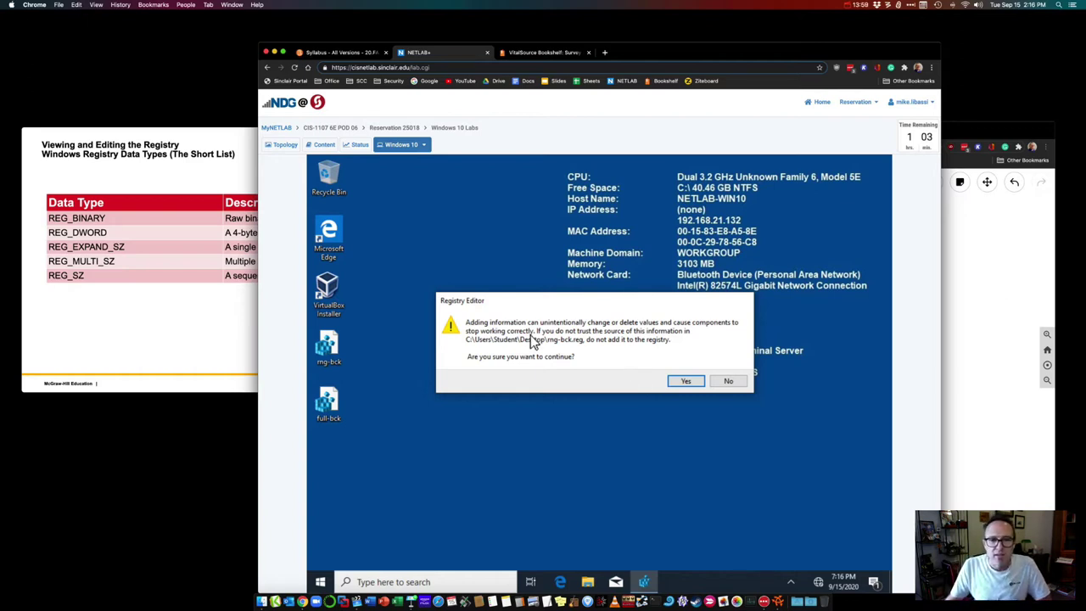
pyautogui.click(684, 382)
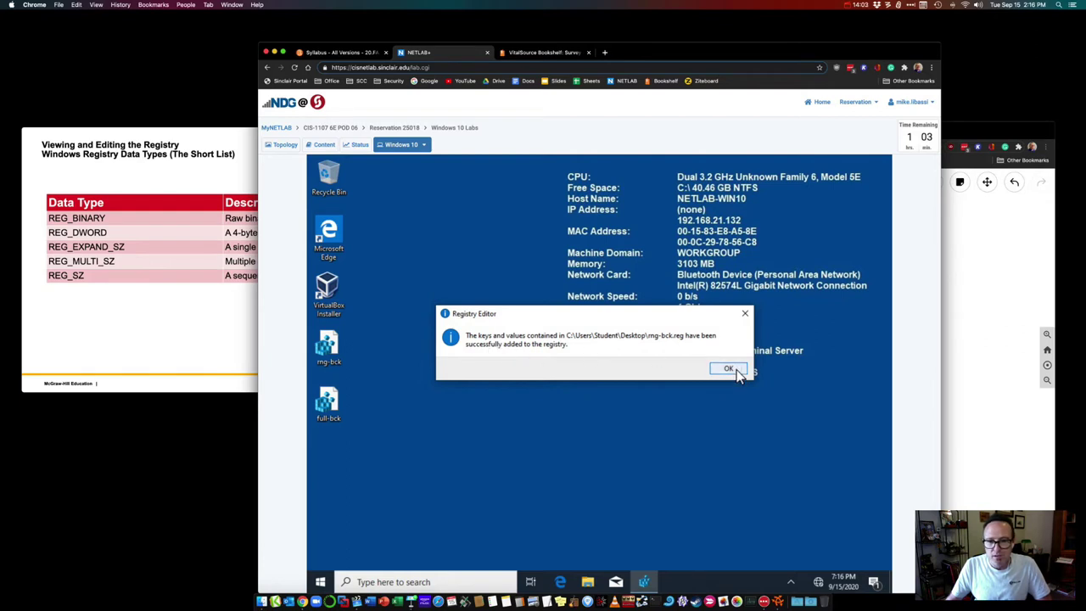
pyautogui.click(735, 370)
# Step: Reopen Registry Editor via 'regedit' and check that Seed's data is restored
pyautogui.click(381, 582)
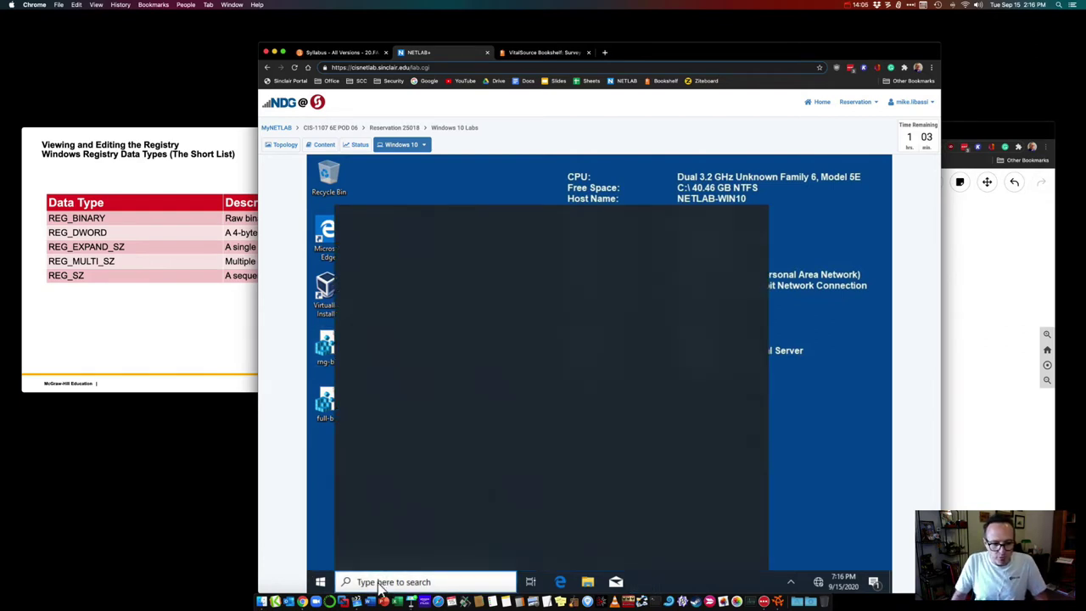
pyautogui.write('regedit')
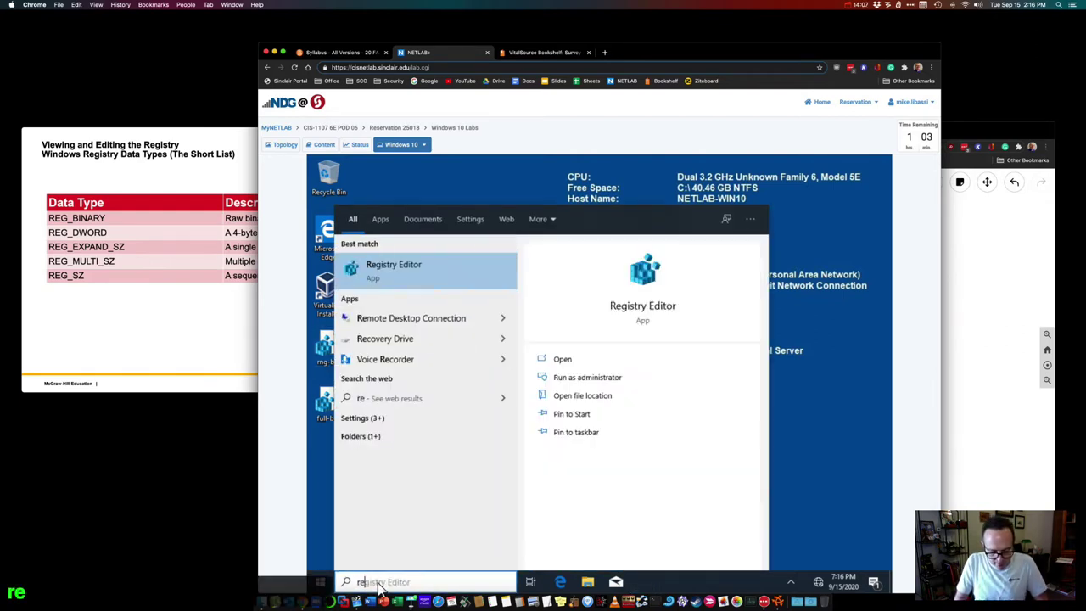
pyautogui.press('Return')
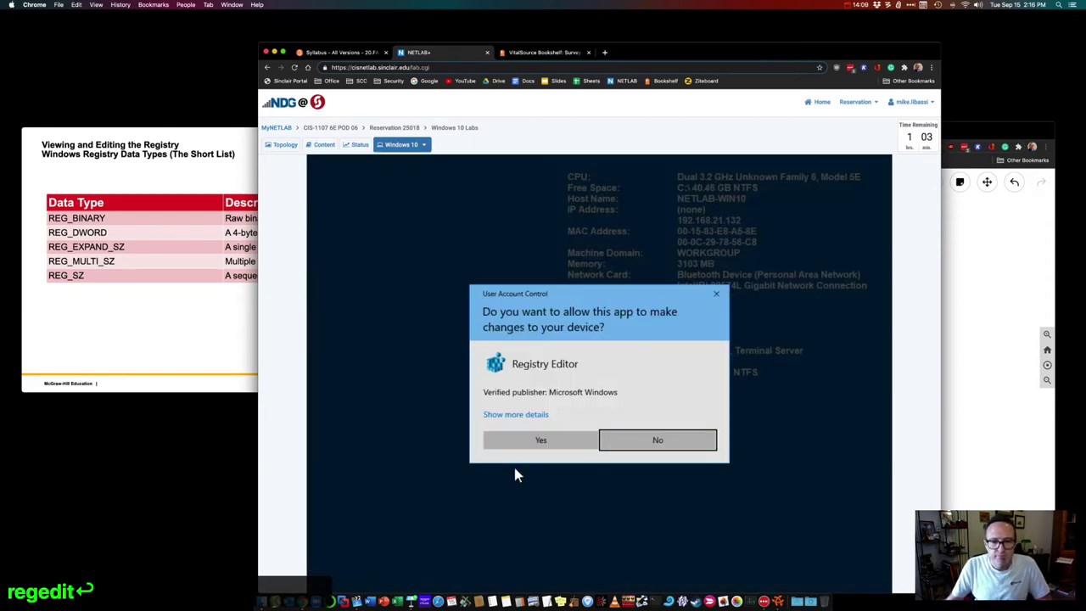
pyautogui.click(538, 439)
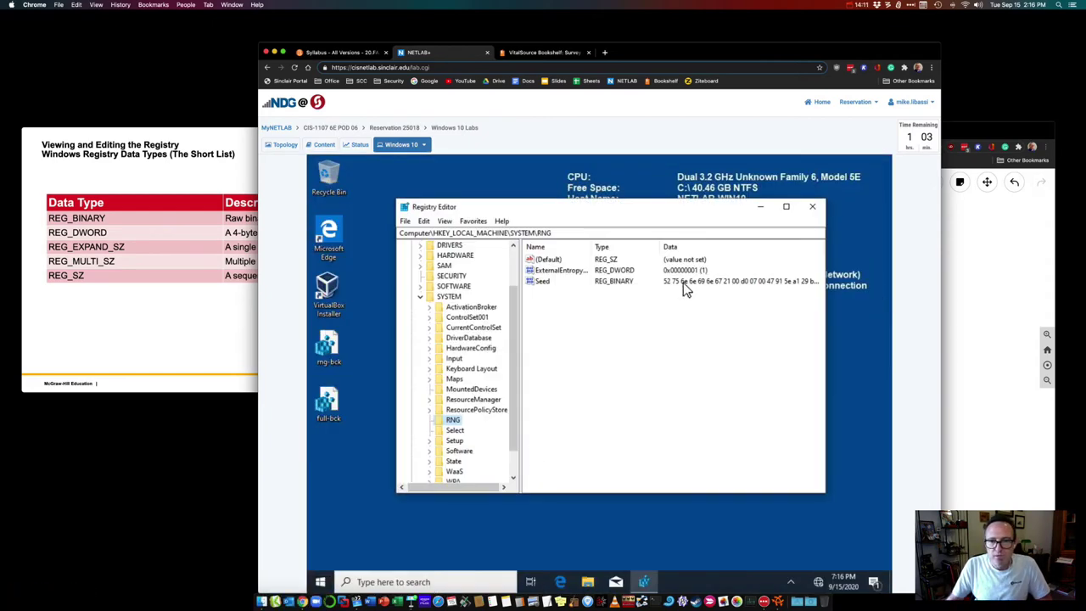
pyautogui.click(671, 285)
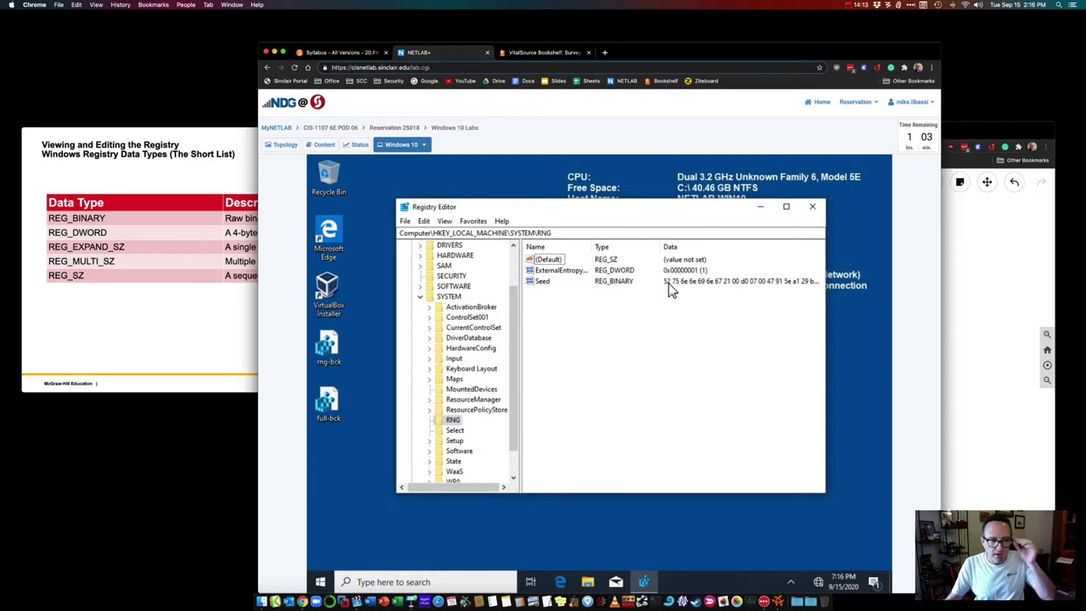
# Step: Close Registry Editor and advance Keynote three slides to 'Modifying System Startup – Part One'
pyautogui.click(812, 206)
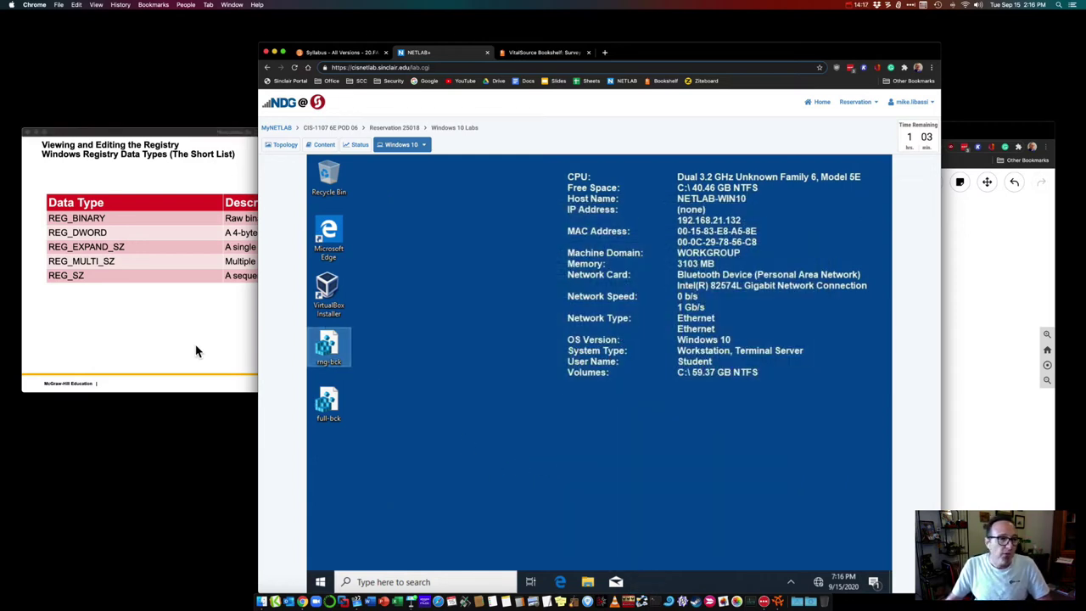
pyautogui.click(183, 134)
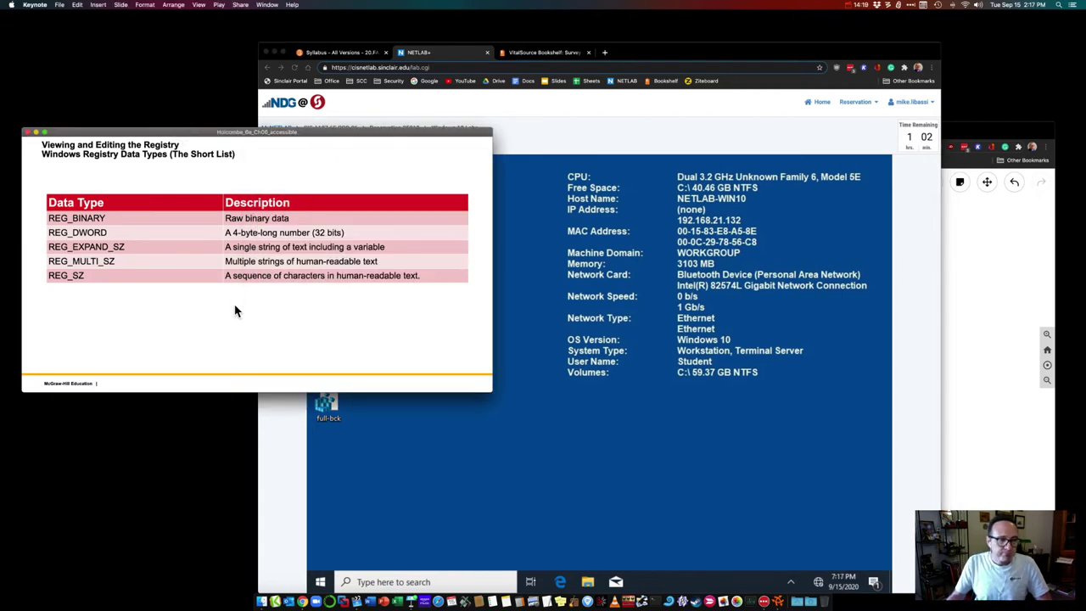
pyautogui.press('Right')
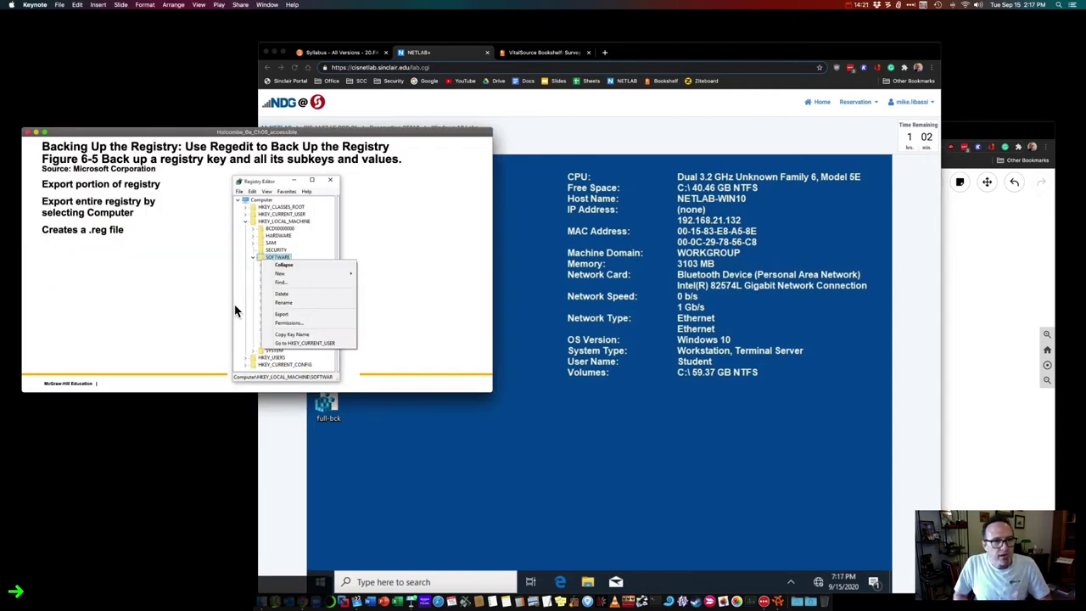
pyautogui.press('Right')
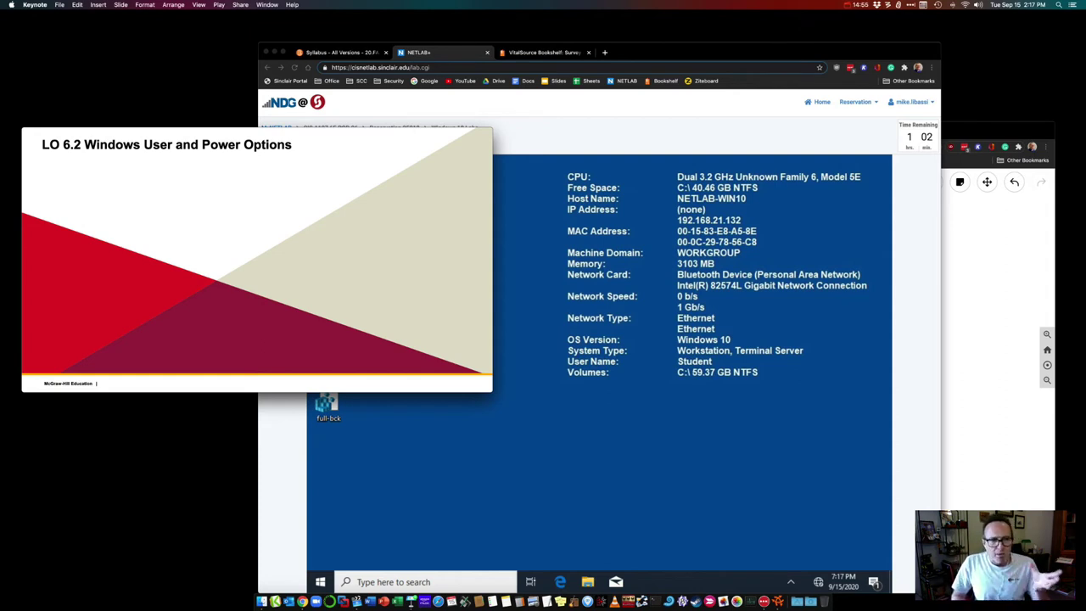
pyautogui.press('Right')
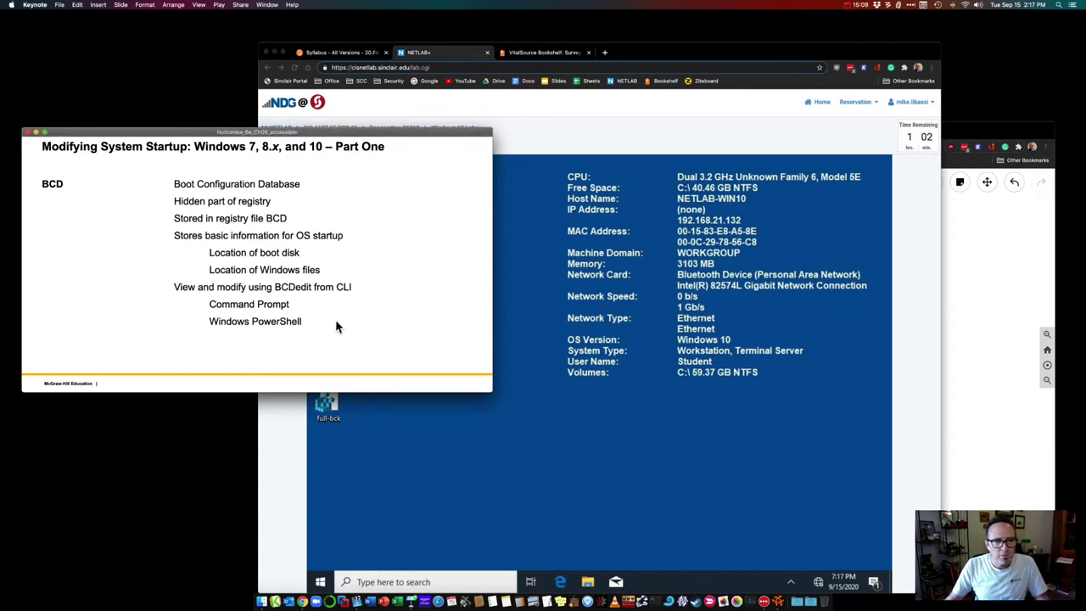
# Step: Expand the Windows System folder in the Start menu's W app list
pyautogui.click(375, 589)
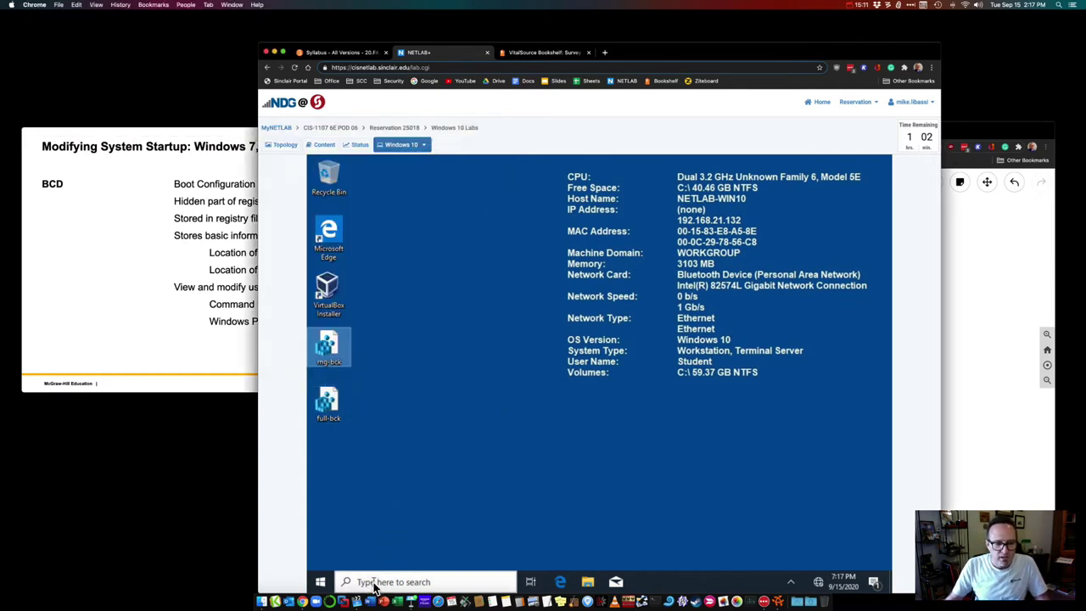
pyautogui.click(322, 584)
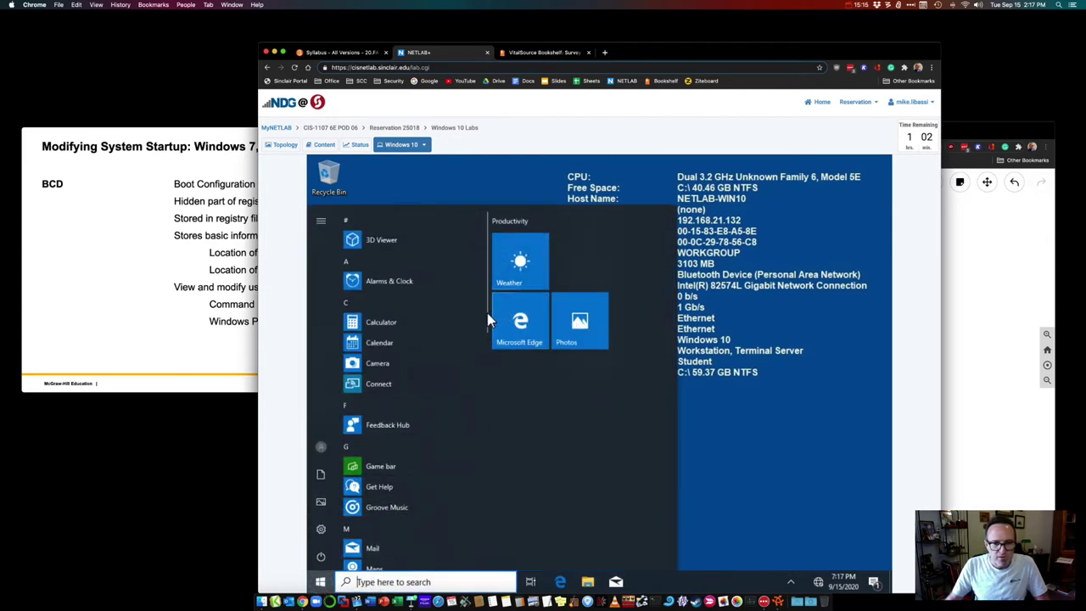
pyautogui.click(347, 447)
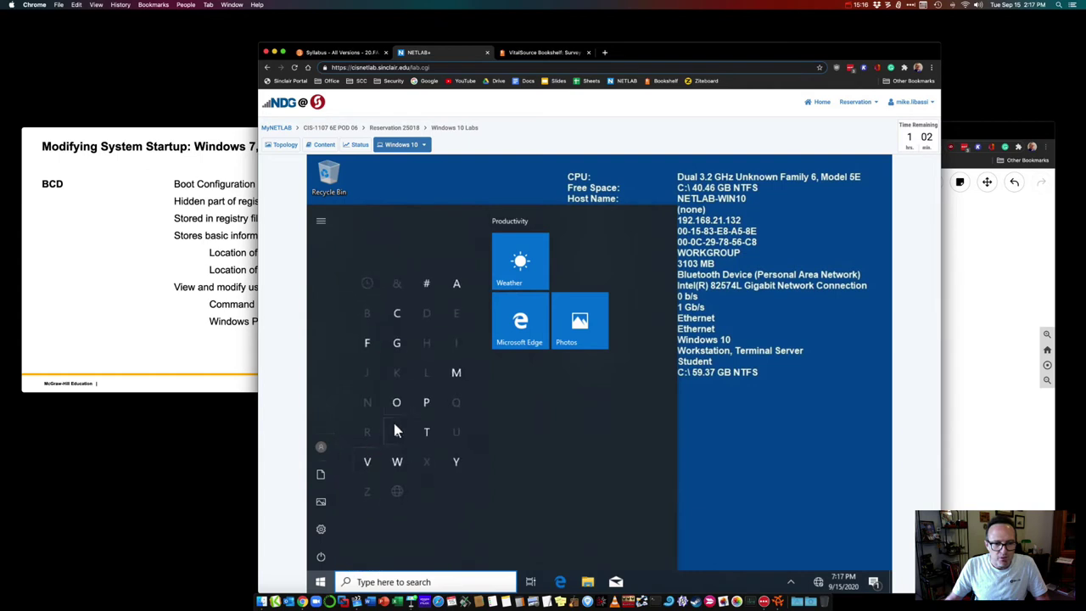
pyautogui.click(394, 463)
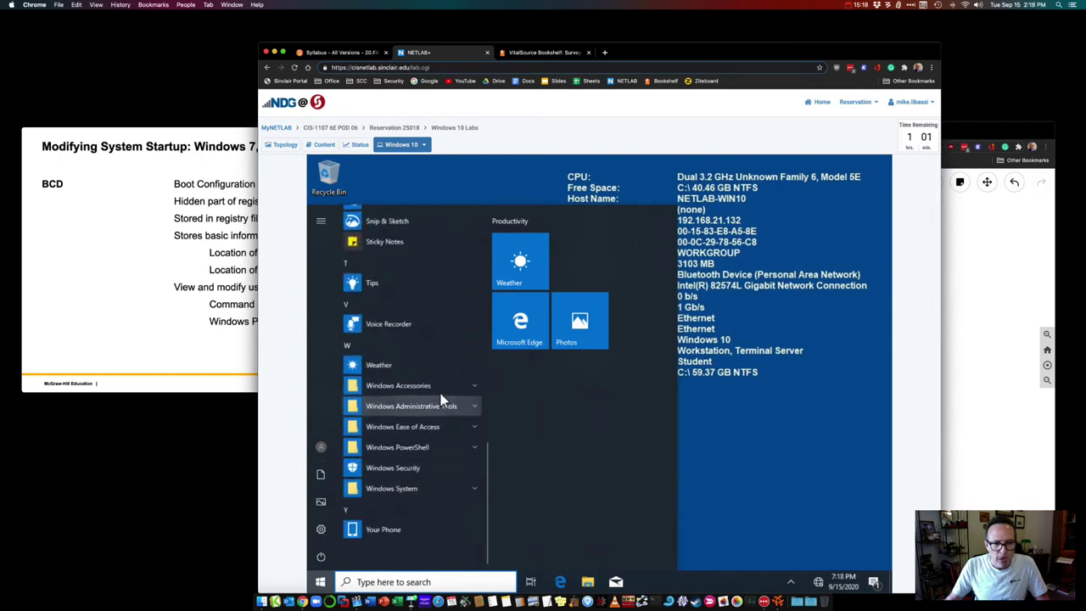
pyautogui.click(466, 407)
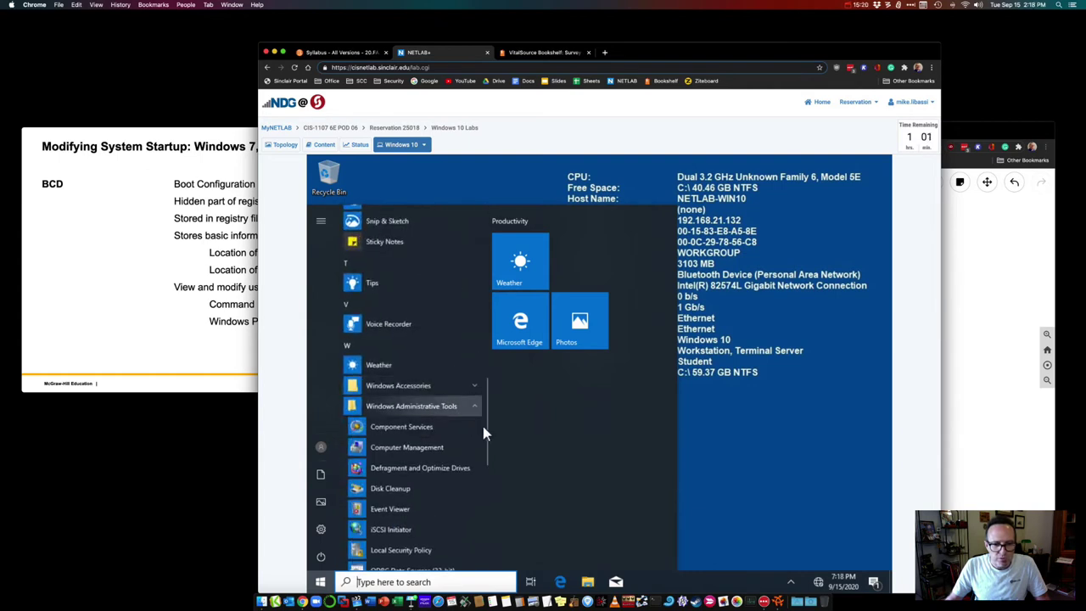
pyautogui.moveTo(485, 431); pyautogui.dragTo(483, 505)
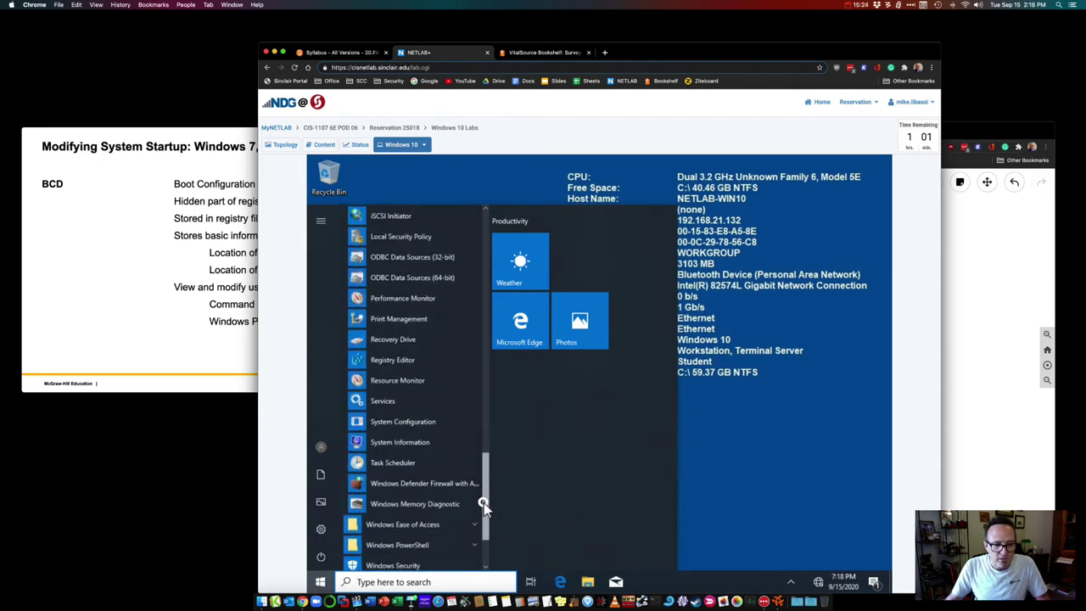
pyautogui.scroll(1, 413, 363)
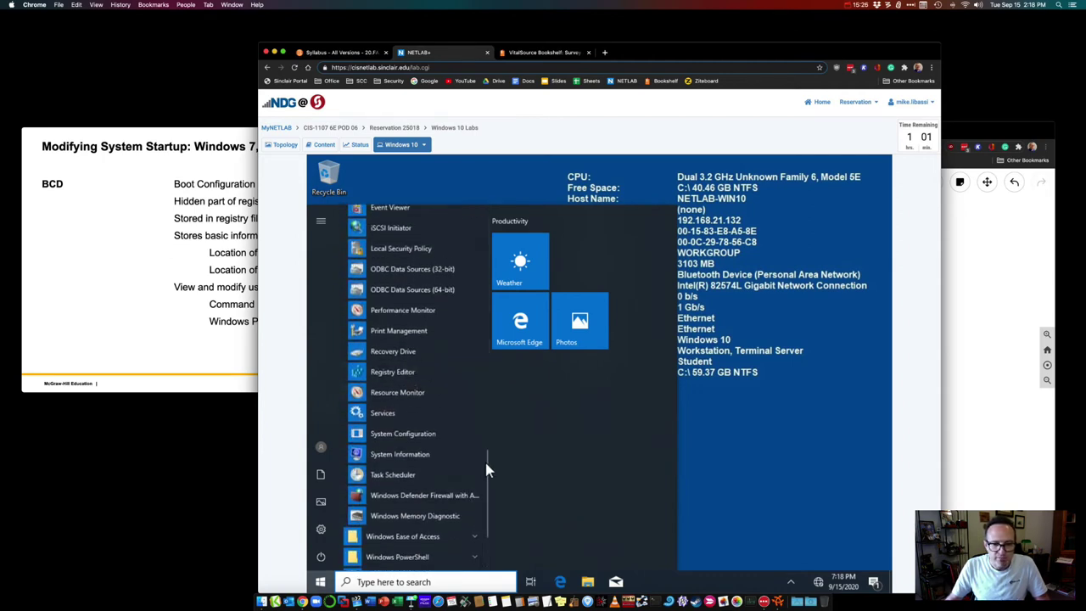
pyautogui.moveTo(486, 466); pyautogui.dragTo(486, 393)
pyautogui.click(472, 387)
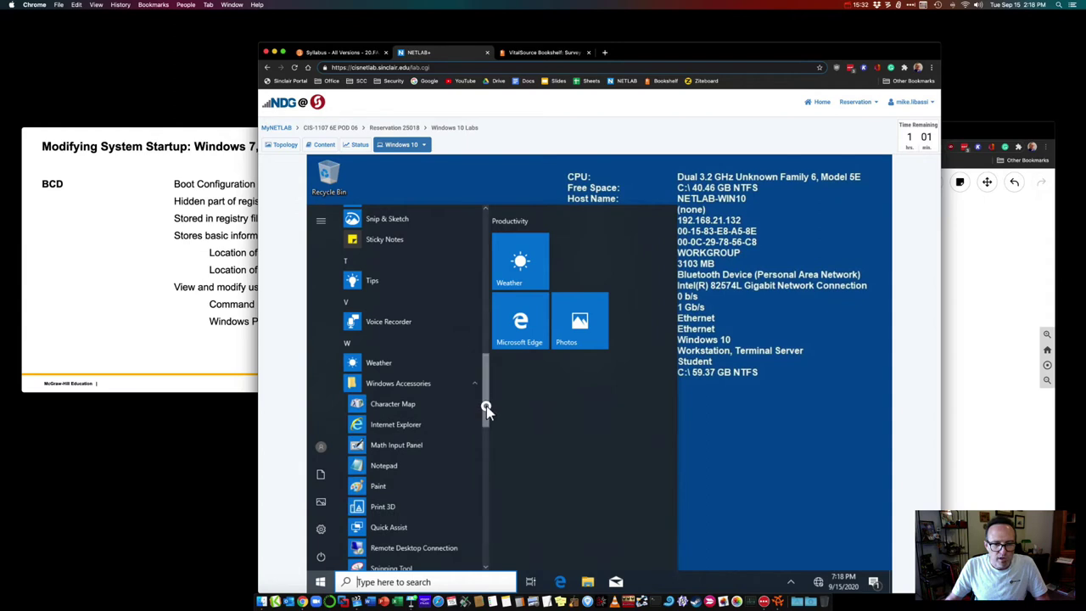
pyautogui.moveTo(487, 408); pyautogui.dragTo(484, 527)
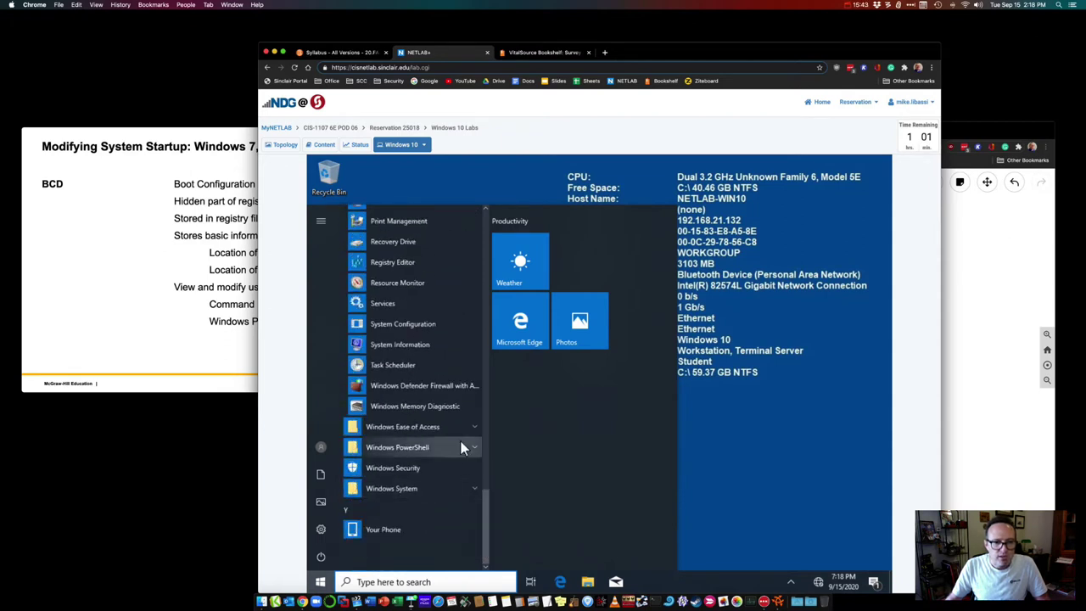
pyautogui.click(456, 490)
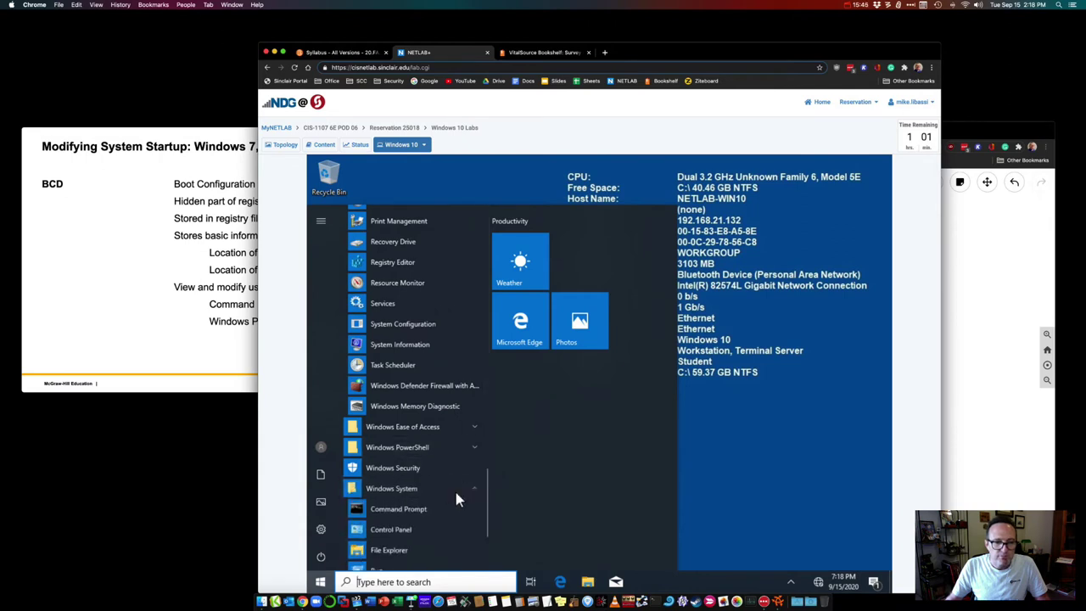
# Step: Run Command Prompt as administrator and approve the elevation request
pyautogui.click(412, 510)
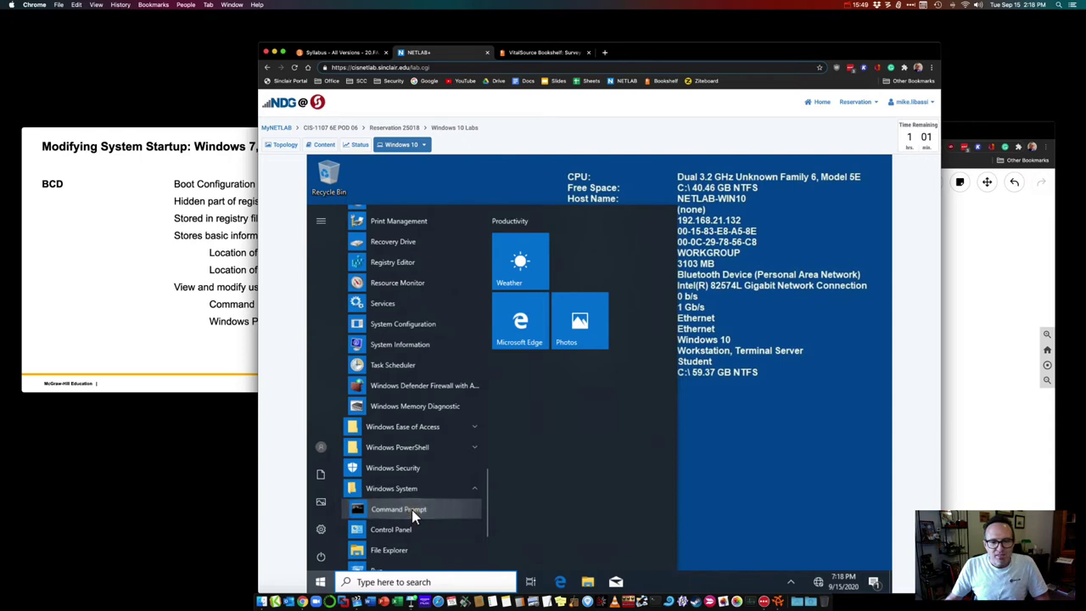
pyautogui.rightClick(412, 509)
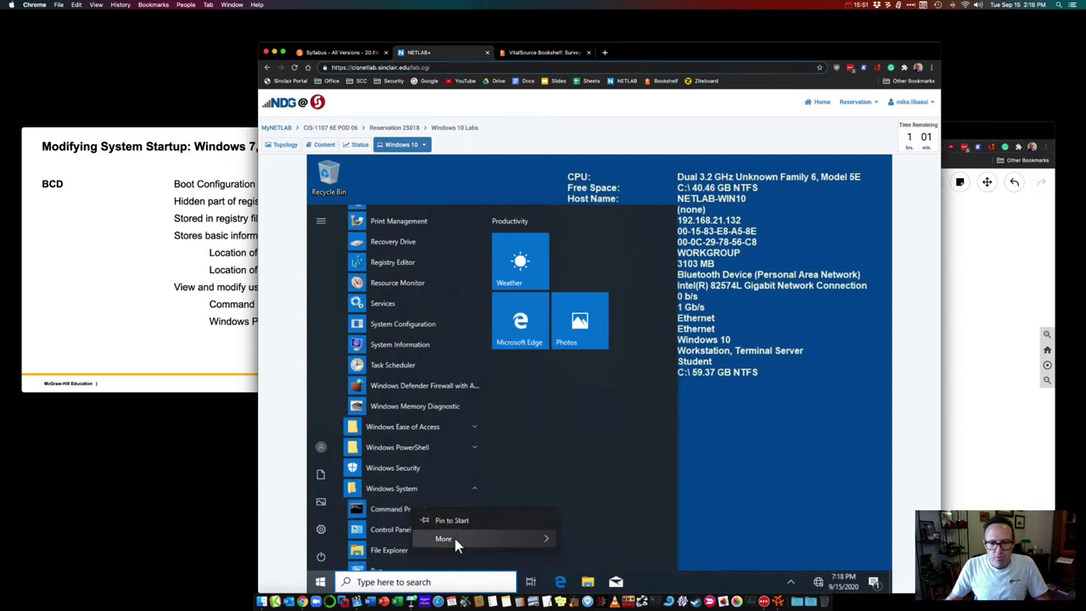
pyautogui.moveTo(458, 542)
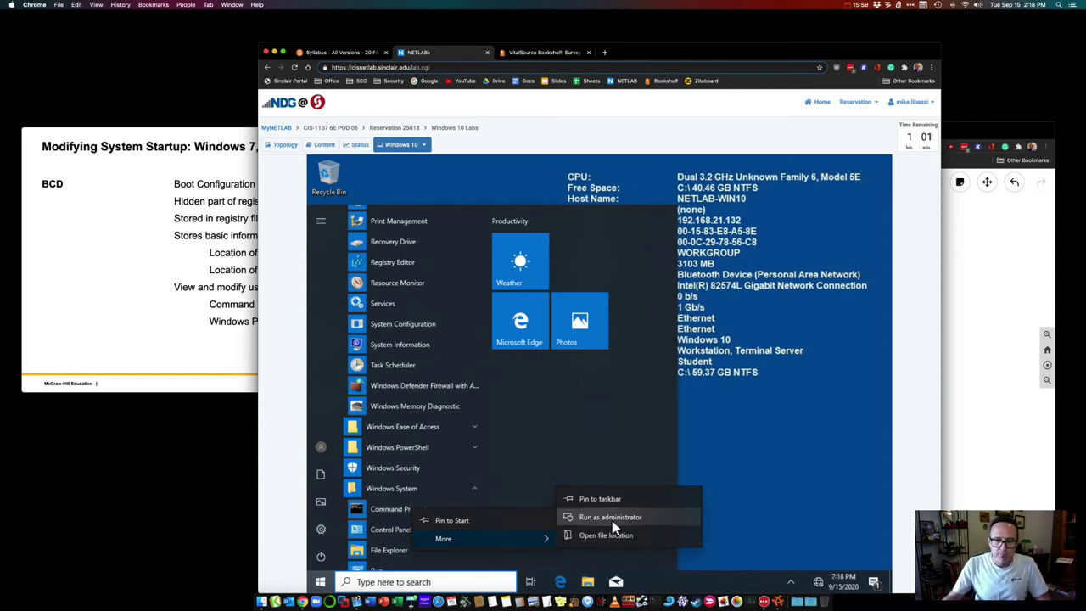
pyautogui.click(612, 521)
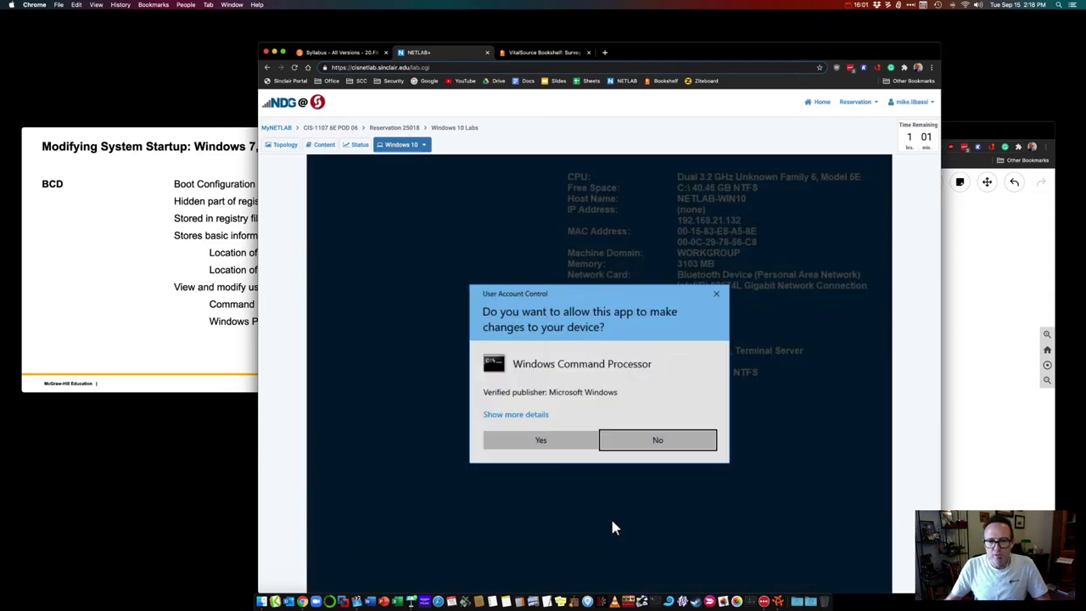
pyautogui.click(540, 440)
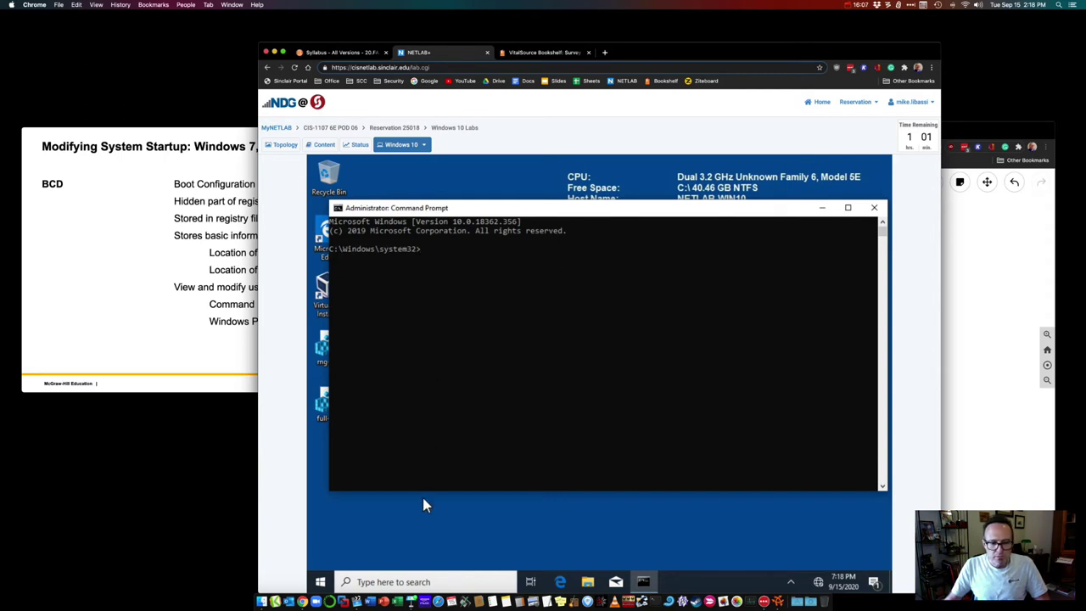
# Step: Launch a regular Command Prompt via 'cmd' search and move it to reveal the admin one
pyautogui.click(406, 584)
pyautogui.write('cmd')
pyautogui.press('Return')
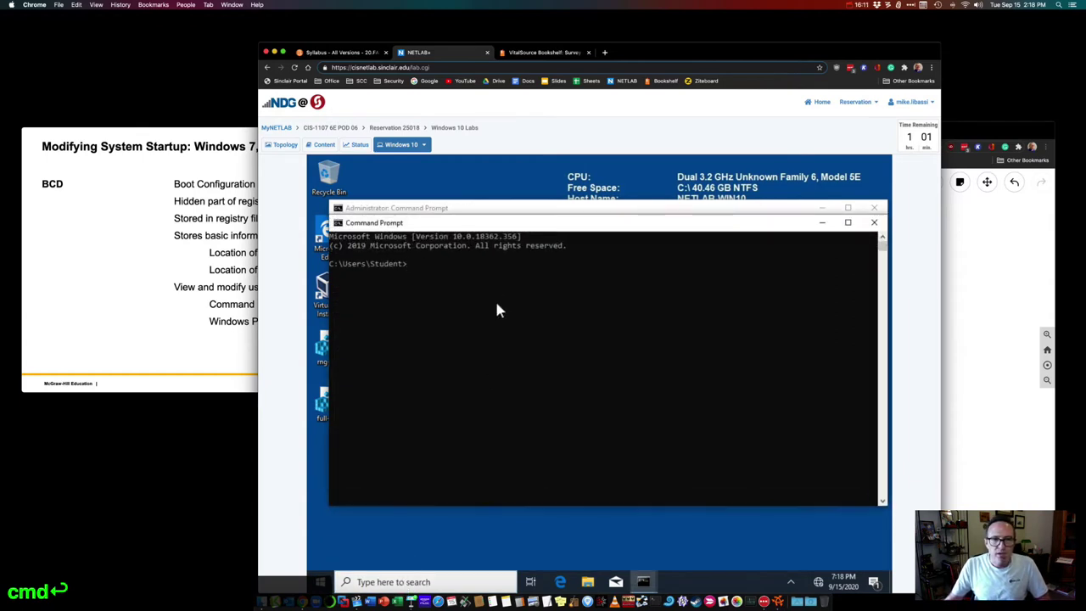
pyautogui.moveTo(513, 223); pyautogui.dragTo(508, 270)
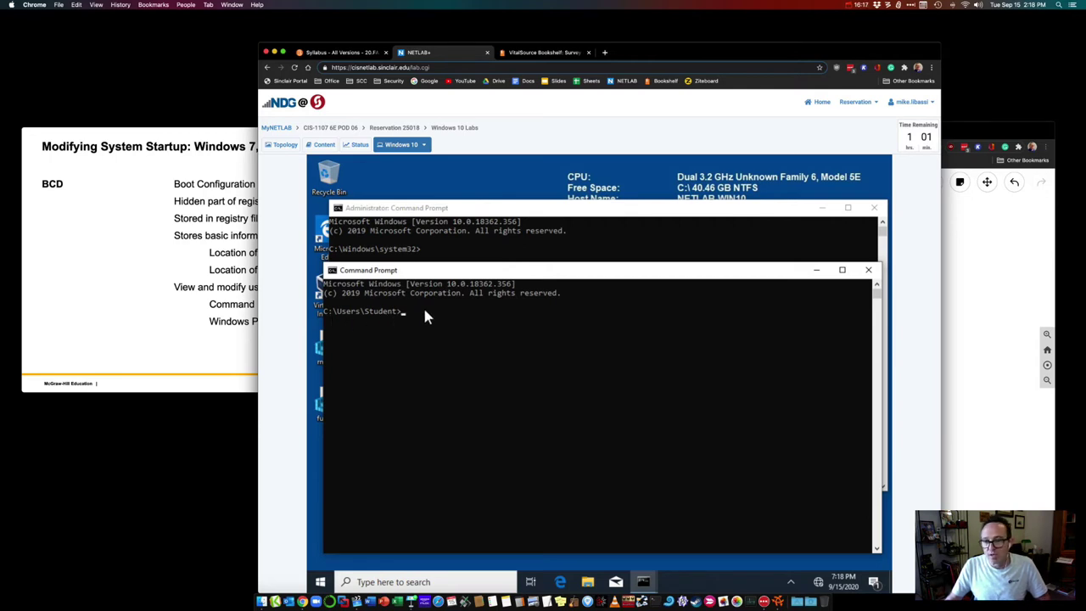
# Step: Close the regular prompt and run bcdedit.exe in the Administrator Command Prompt
pyautogui.click(869, 270)
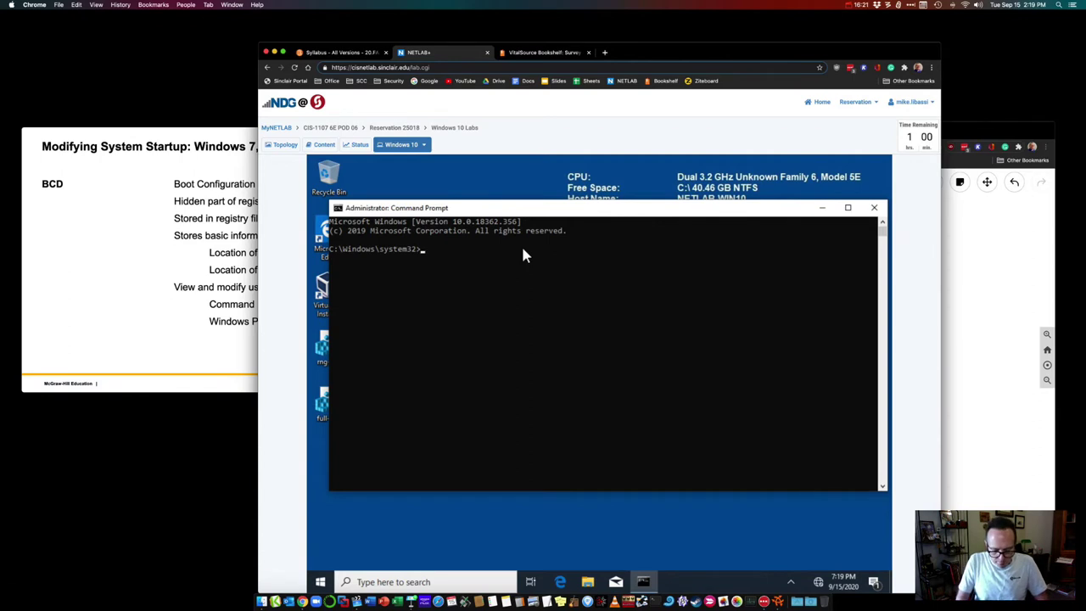
pyautogui.write('bcd')
pyautogui.press('Tab')
pyautogui.press('BackSpace')
pyautogui.press('BackSpace')
pyautogui.press('BackSpace')
pyautogui.press('BackSpace')
pyautogui.press('BackSpace')
pyautogui.press('BackSpace')
pyautogui.press('BackSpace')
pyautogui.press('BackSpace')
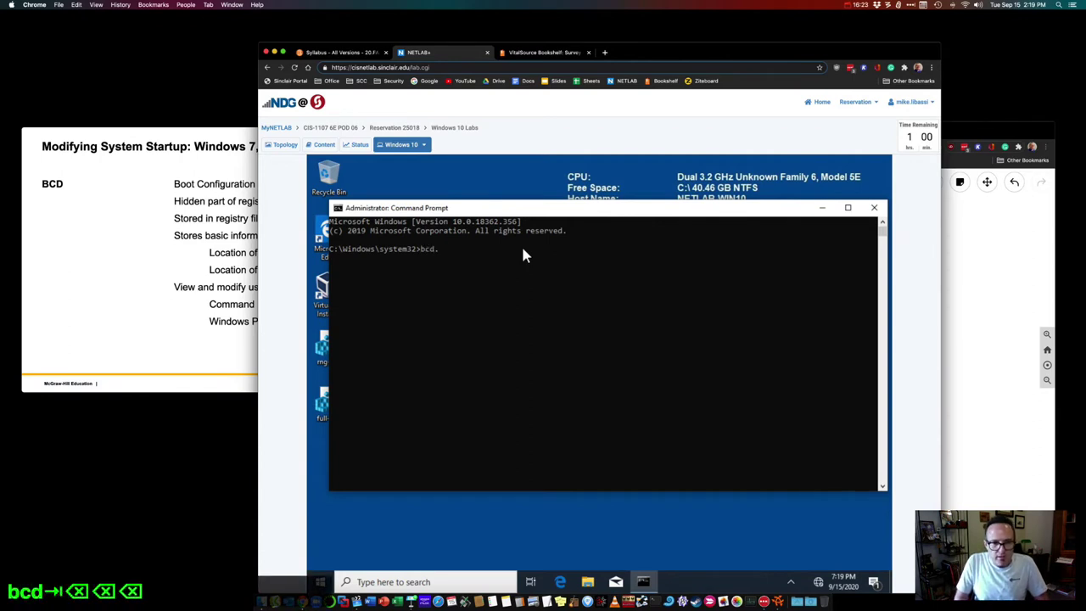
pyautogui.write('e')
pyautogui.press('Tab')
pyautogui.press('Return')
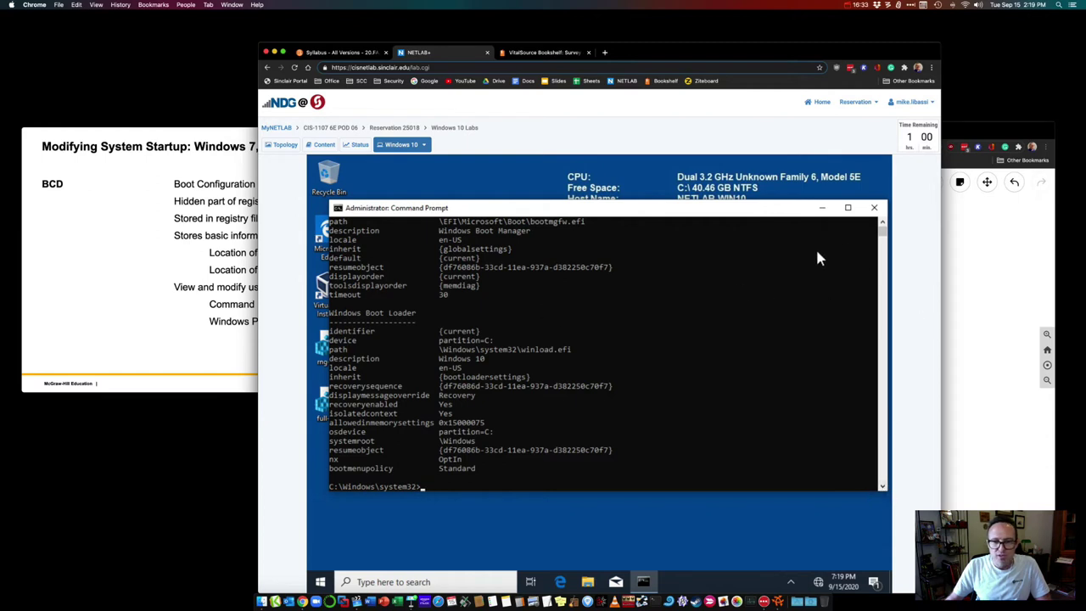
# Step: Review the Boot Manager and Boot Loader entries, then close the Administrator prompt
pyautogui.click(883, 231)
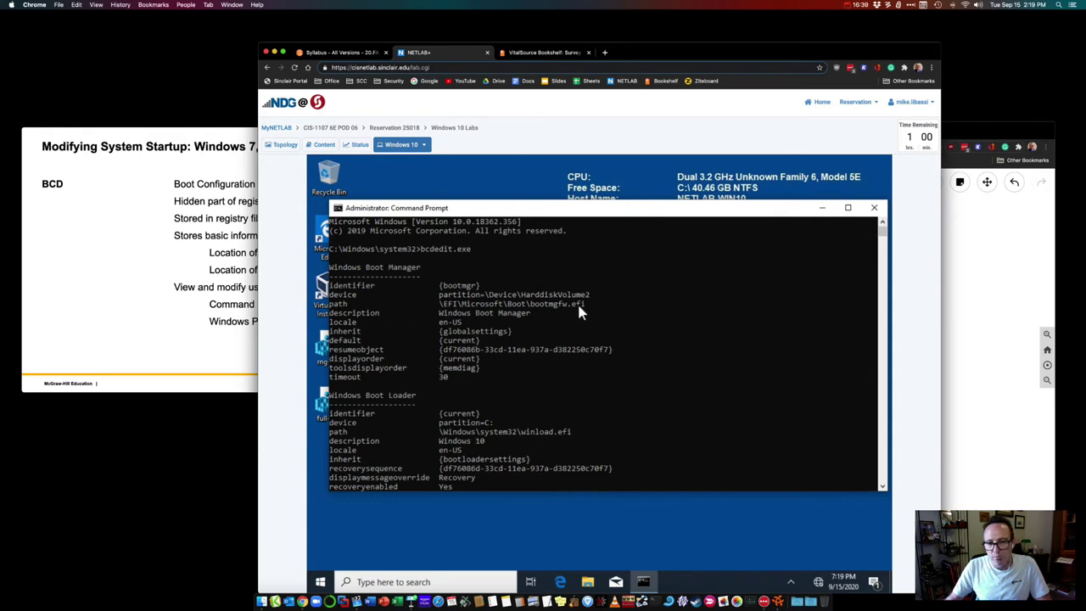
pyautogui.click(882, 487)
pyautogui.click(881, 488)
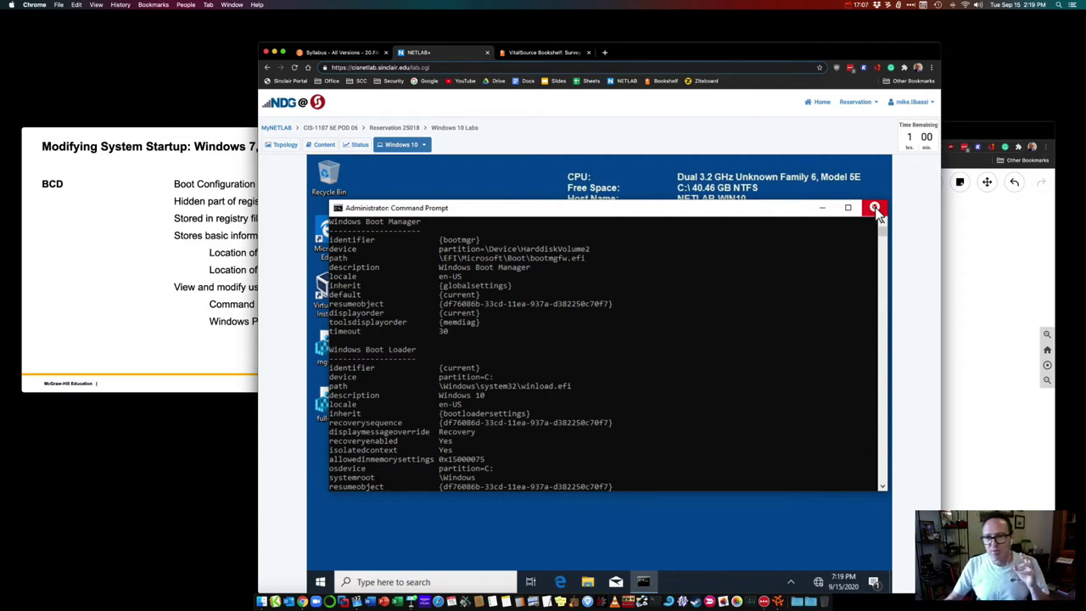
pyautogui.click(875, 209)
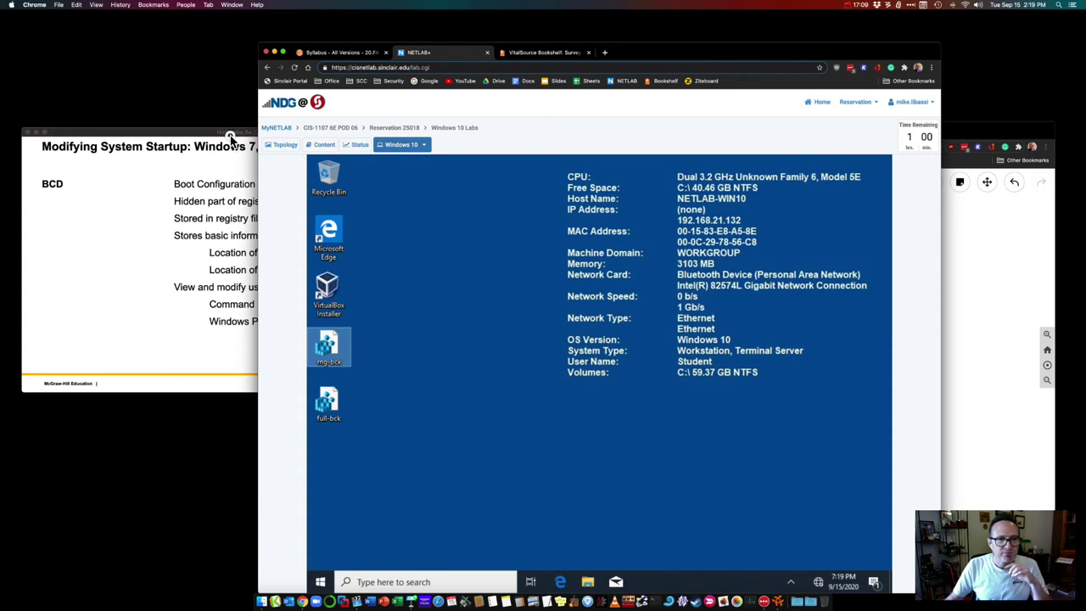
# Step: Advance Keynote to 'Modifying System Startup – Part Two' and bring the VM desktop back
pyautogui.click(231, 138)
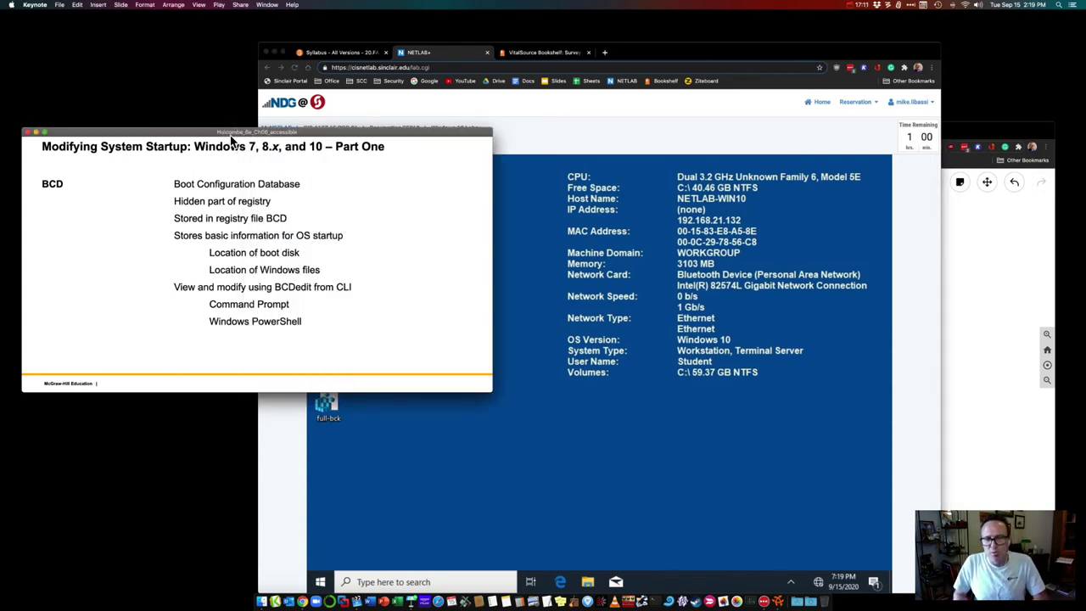
pyautogui.press('Right')
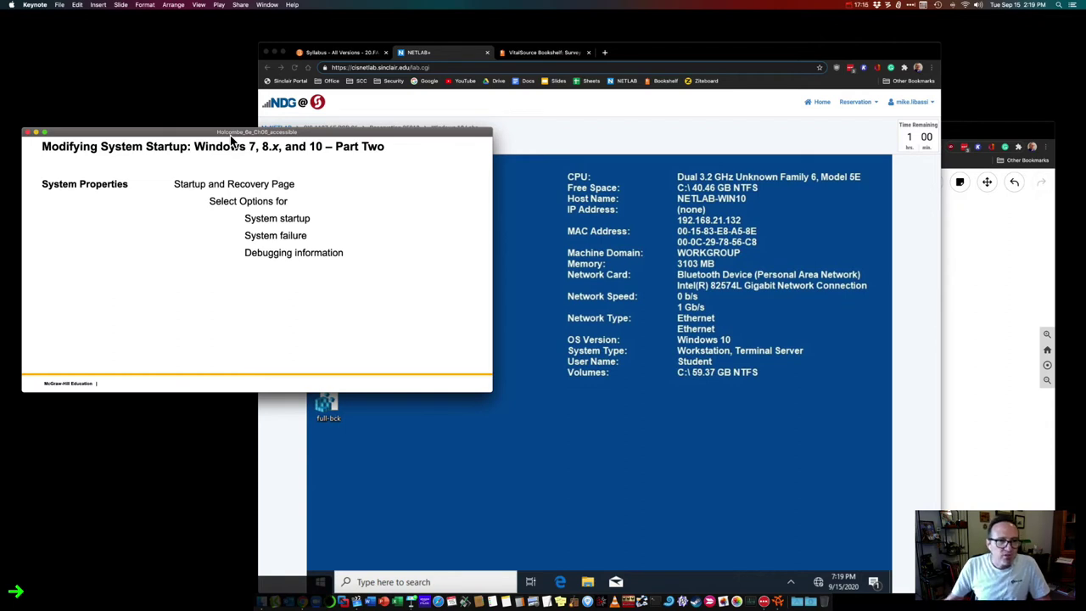
pyautogui.click(394, 480)
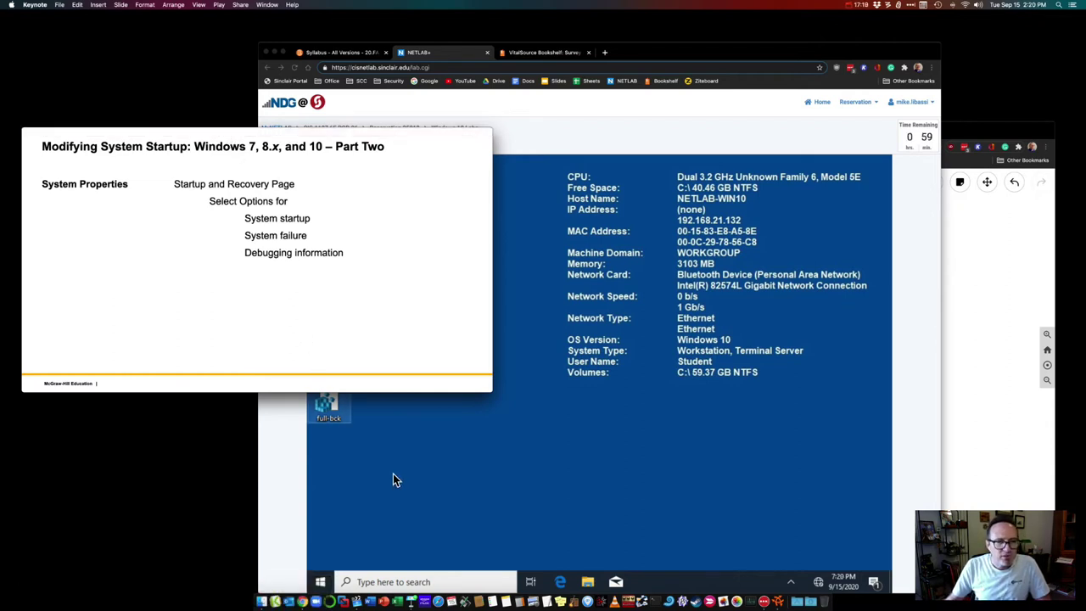
pyautogui.click(323, 582)
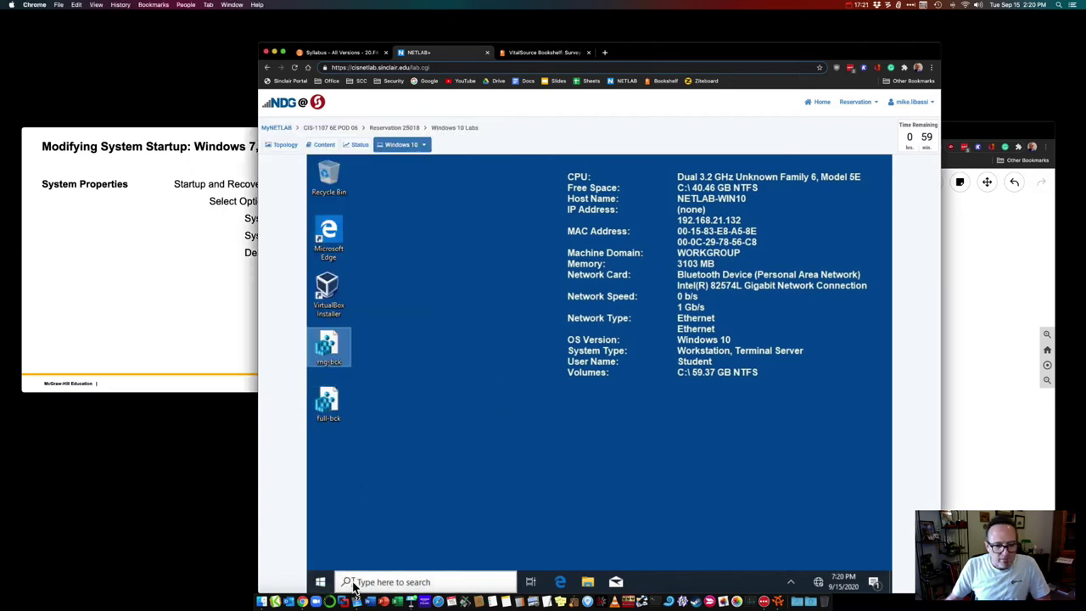
# Step: Launch msconfig, view the Boot tab, and open then cancel Advanced options
pyautogui.click(361, 583)
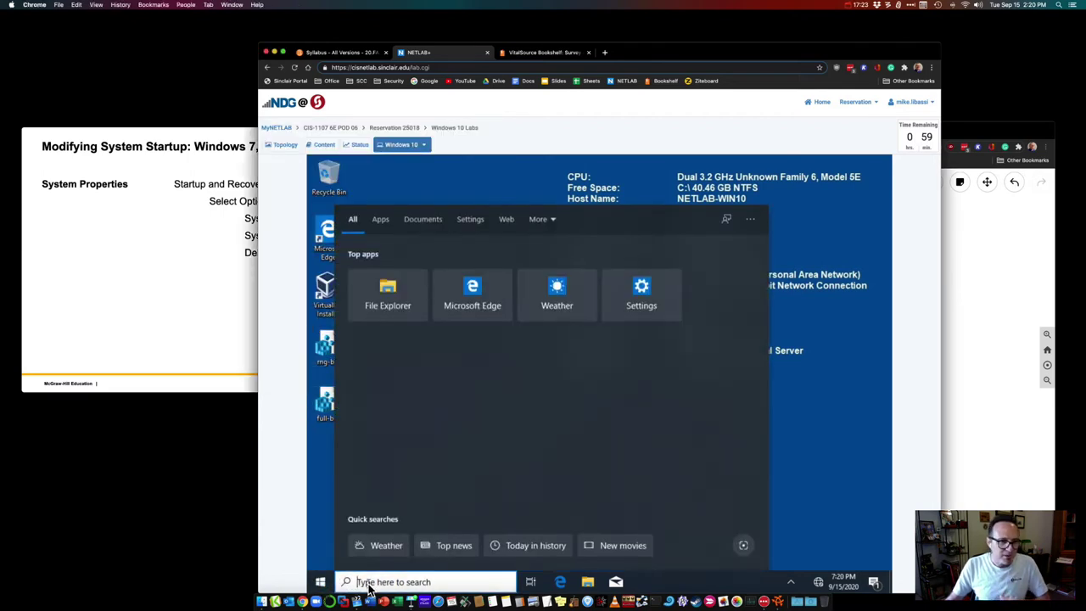
pyautogui.write('msconfig')
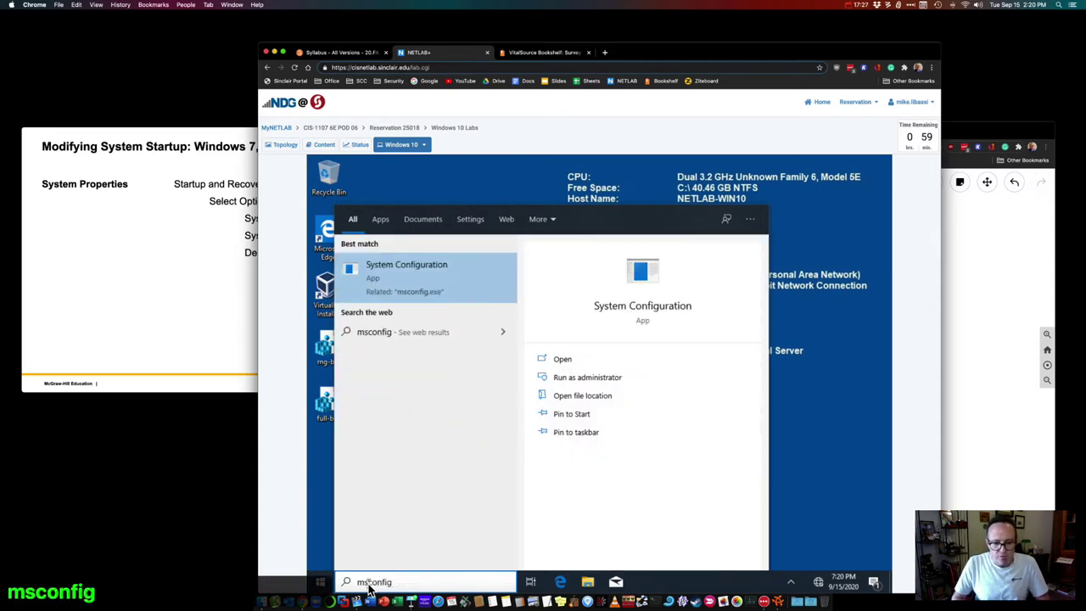
pyautogui.press('Return')
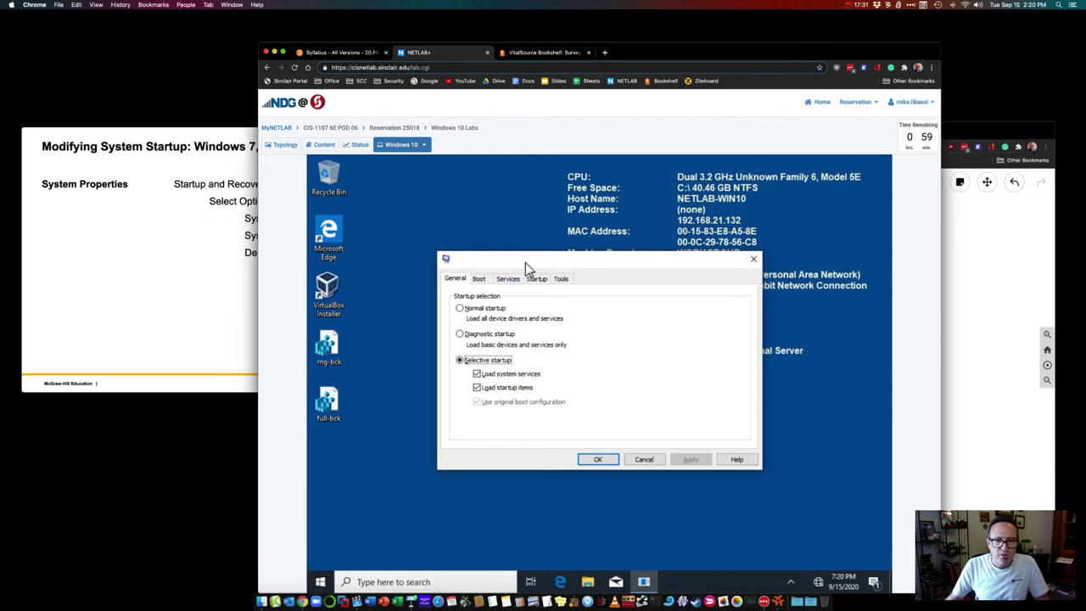
pyautogui.moveTo(525, 261); pyautogui.dragTo(511, 240)
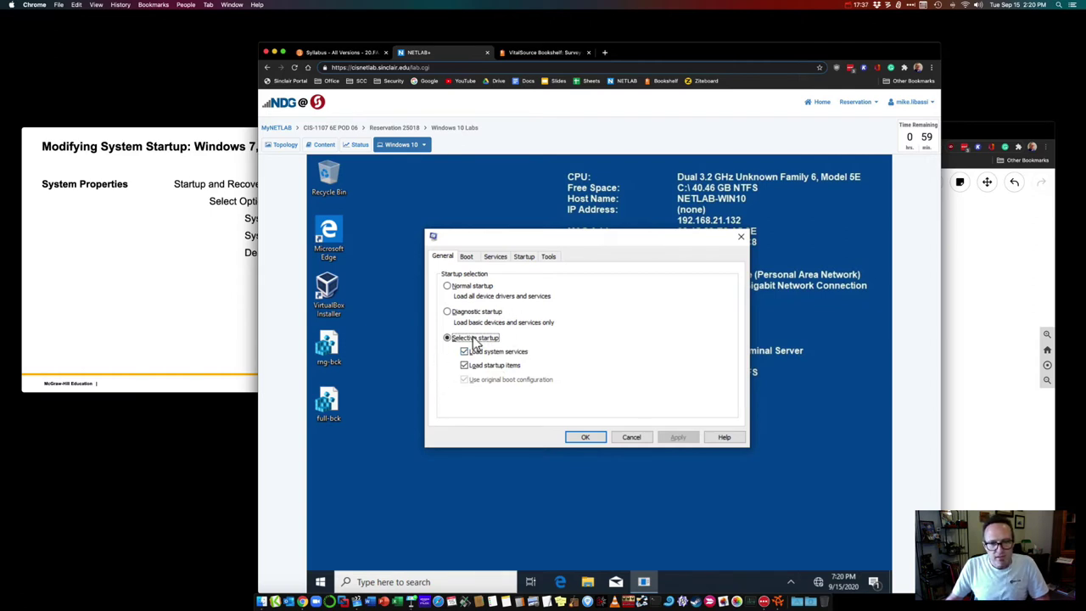
pyautogui.click(468, 256)
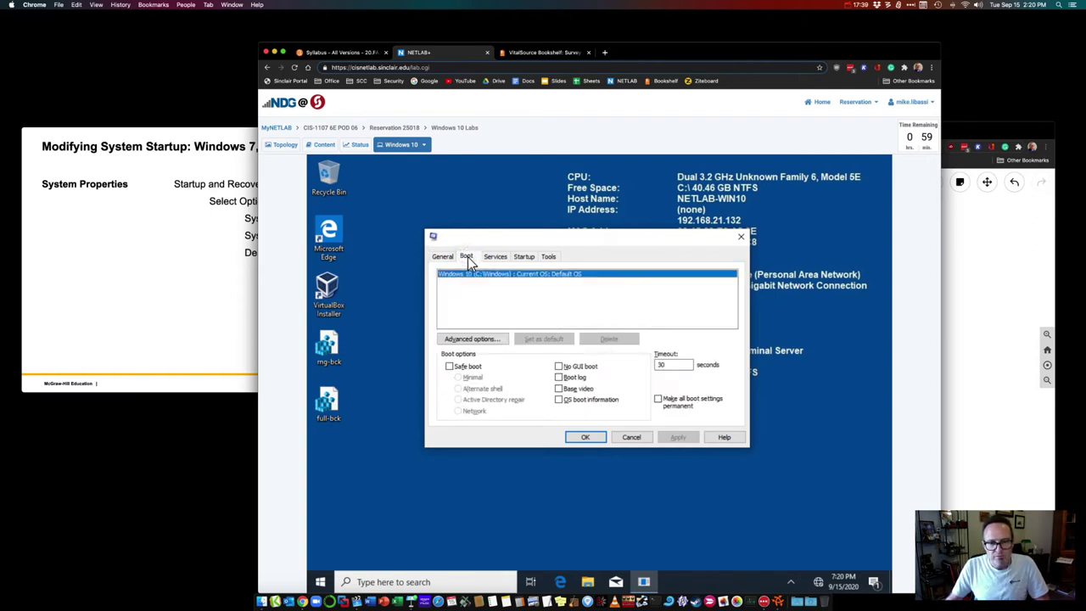
pyautogui.click(492, 340)
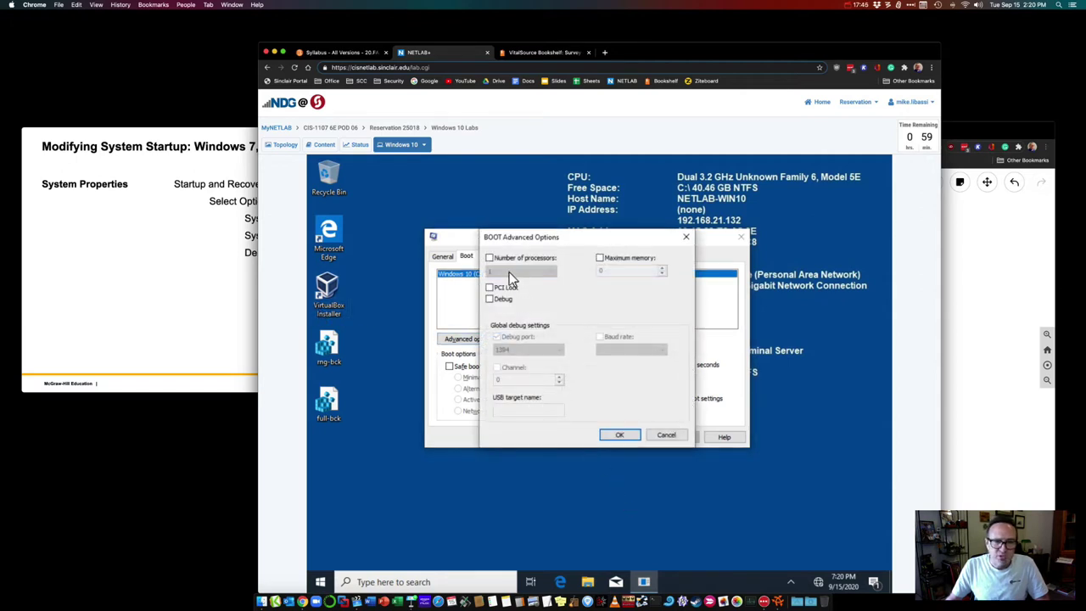
pyautogui.click(662, 436)
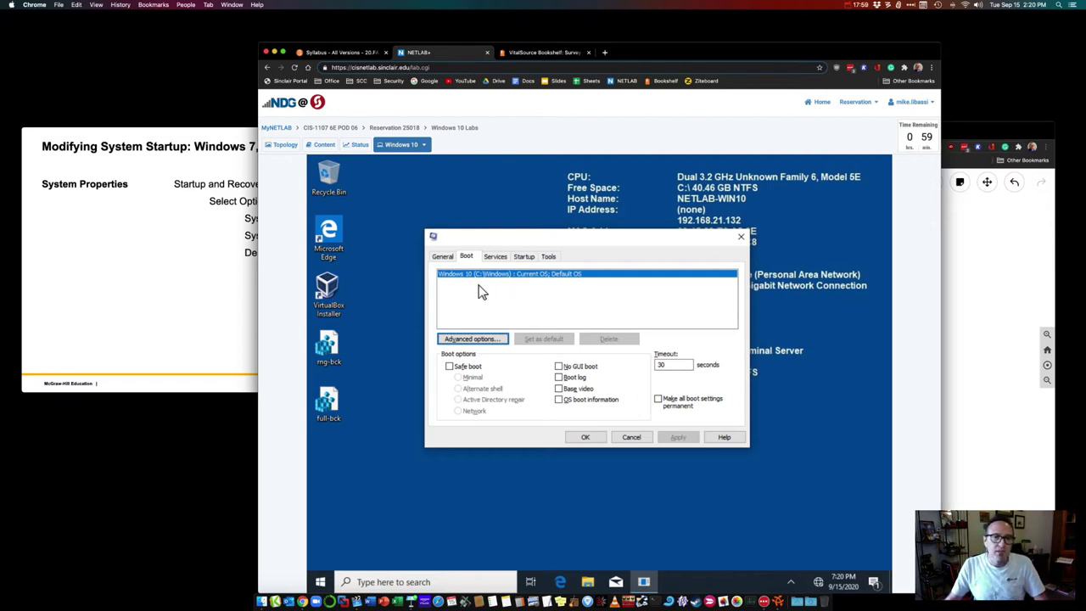
# Step: Advance Keynote to the device drivers slide, then close System Configuration from the General tab
pyautogui.click(173, 246)
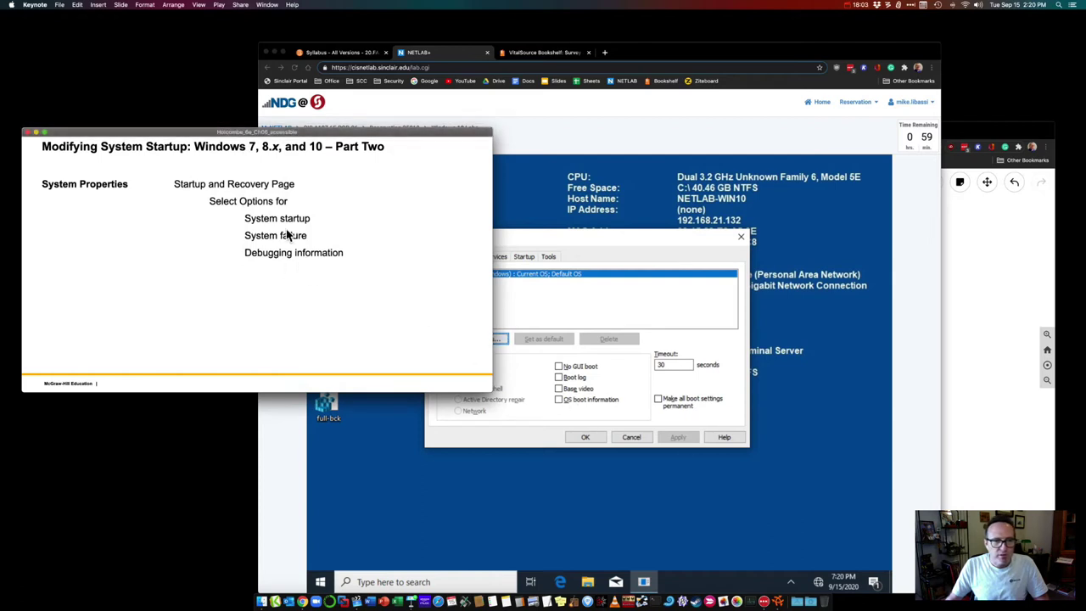
pyautogui.click(581, 236)
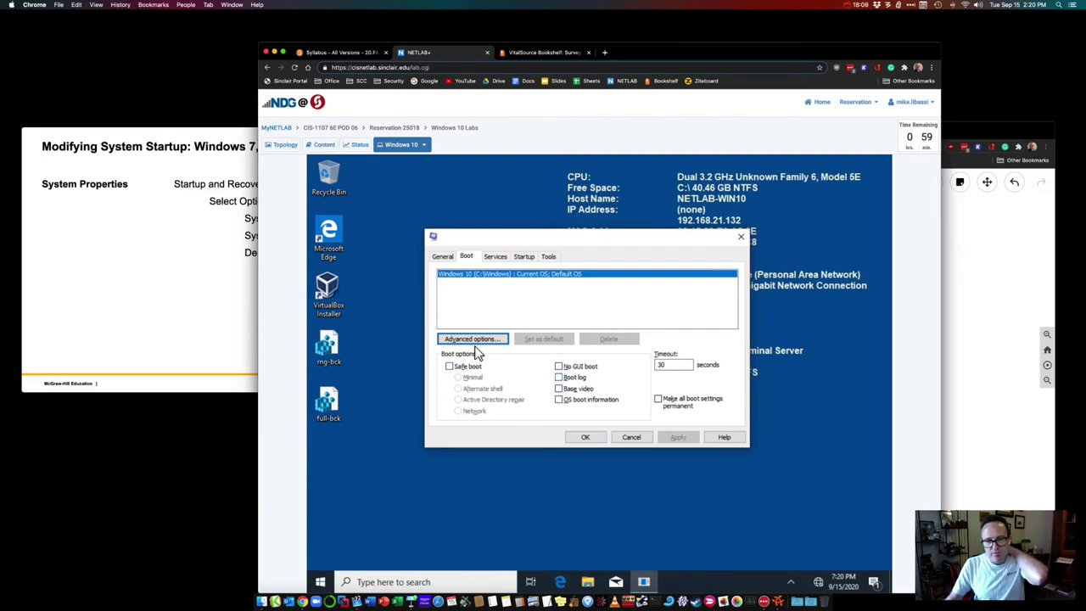
pyautogui.click(153, 290)
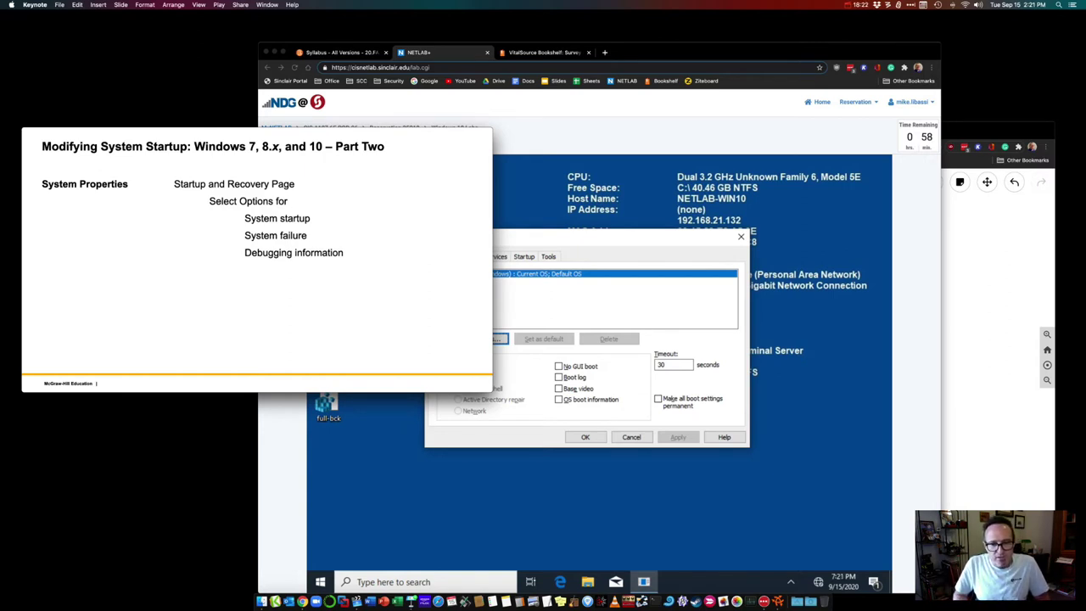
pyautogui.press('Down')
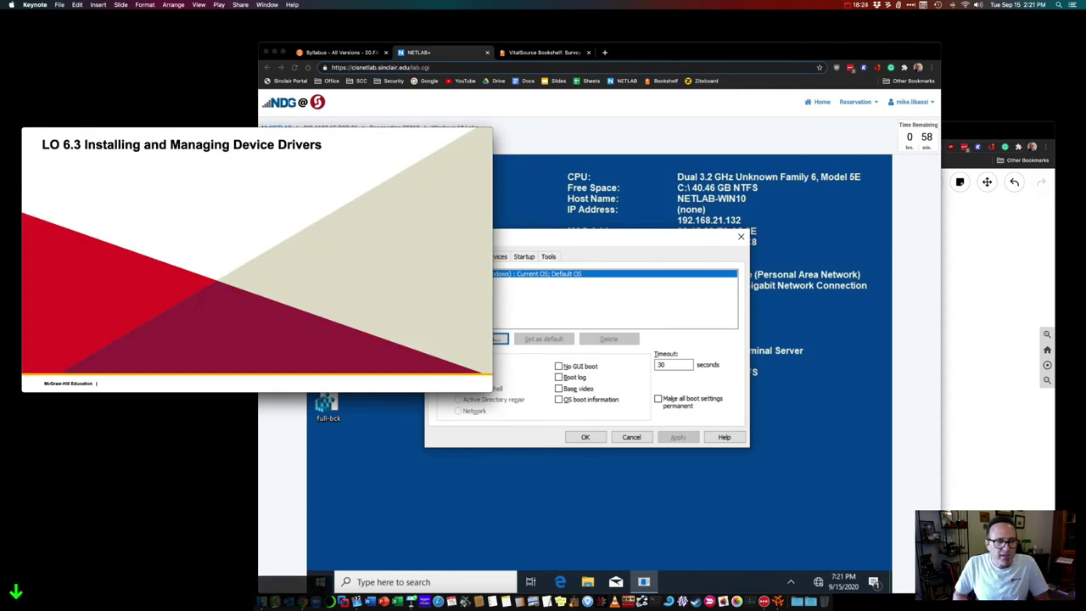
pyautogui.click(526, 242)
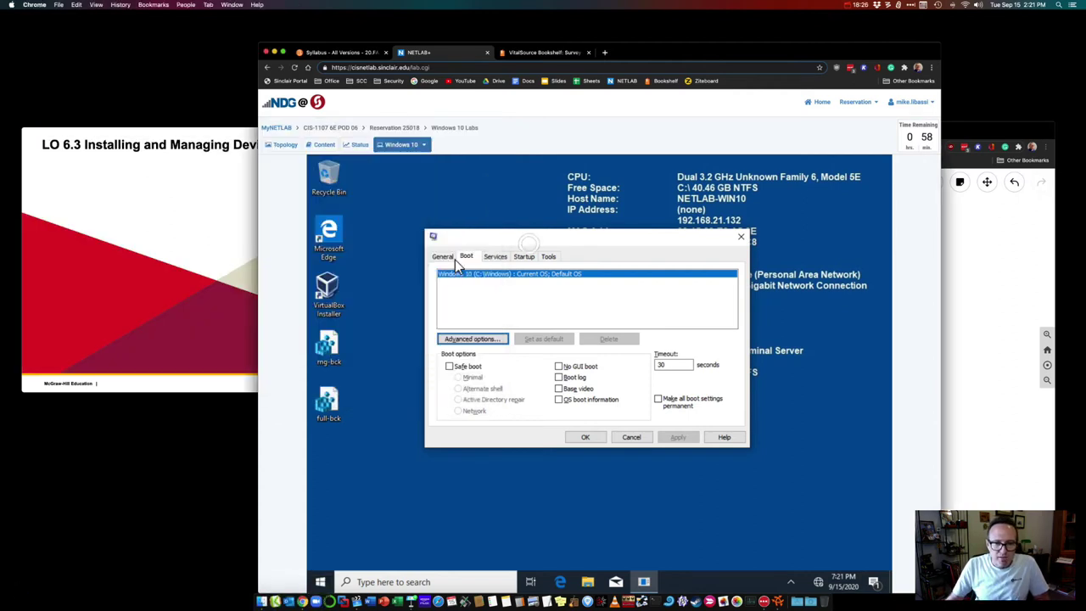
pyautogui.click(448, 258)
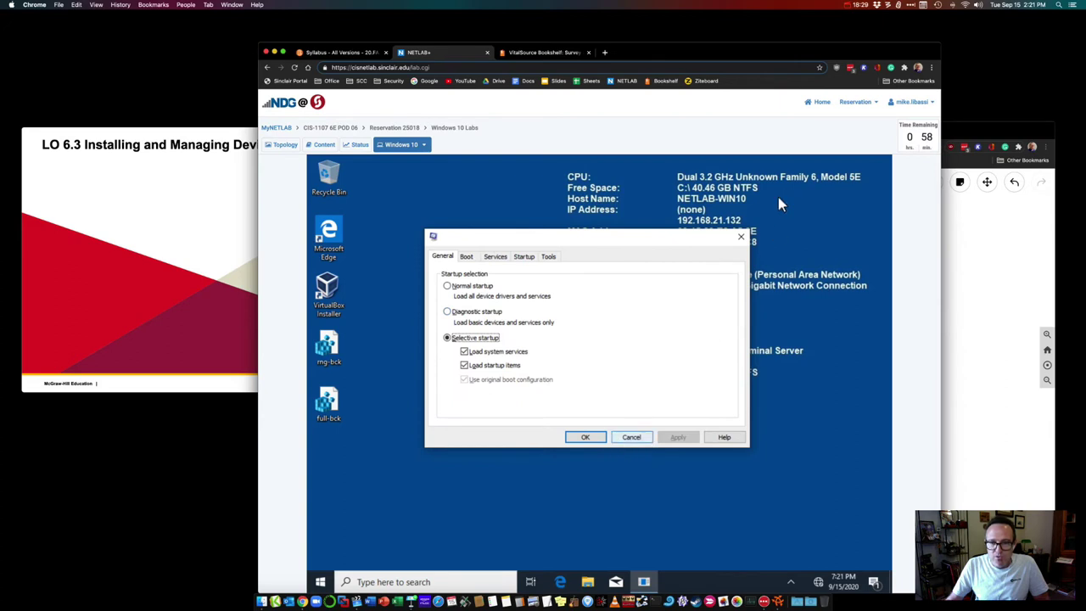
pyautogui.click(742, 240)
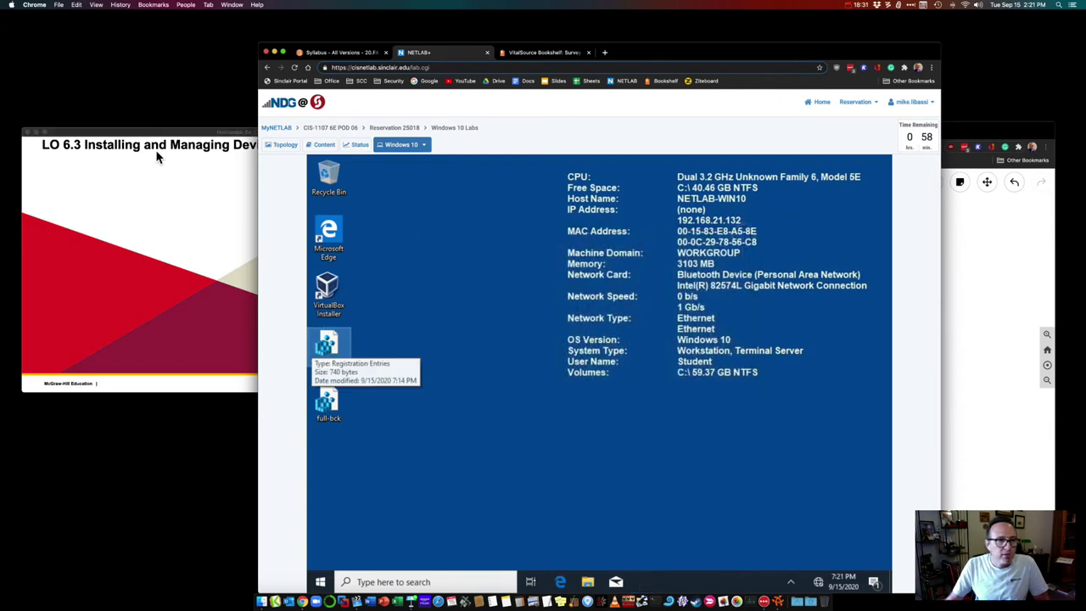
# Step: Advance Keynote to the Installing Device Drivers slide, then bring the Ziteboard whiteboard forward
pyautogui.click(160, 136)
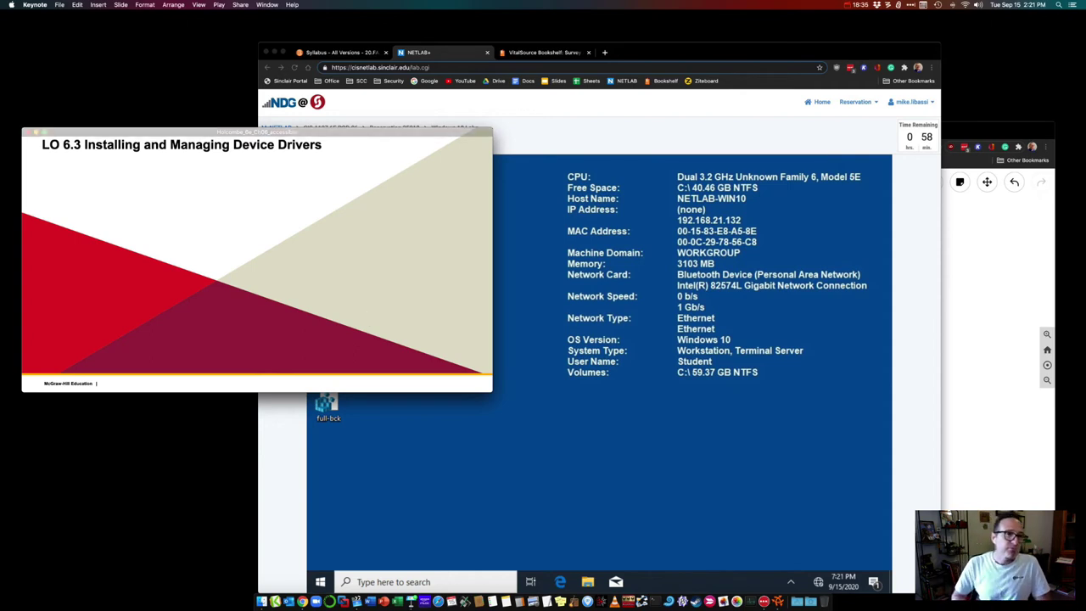
pyautogui.press('Down')
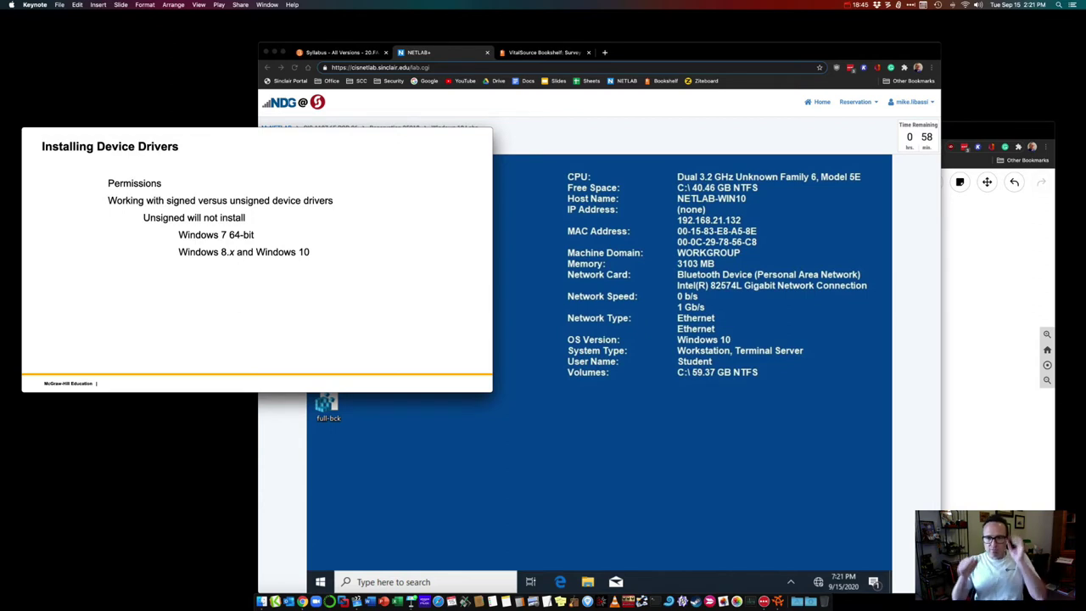
pyautogui.click(965, 265)
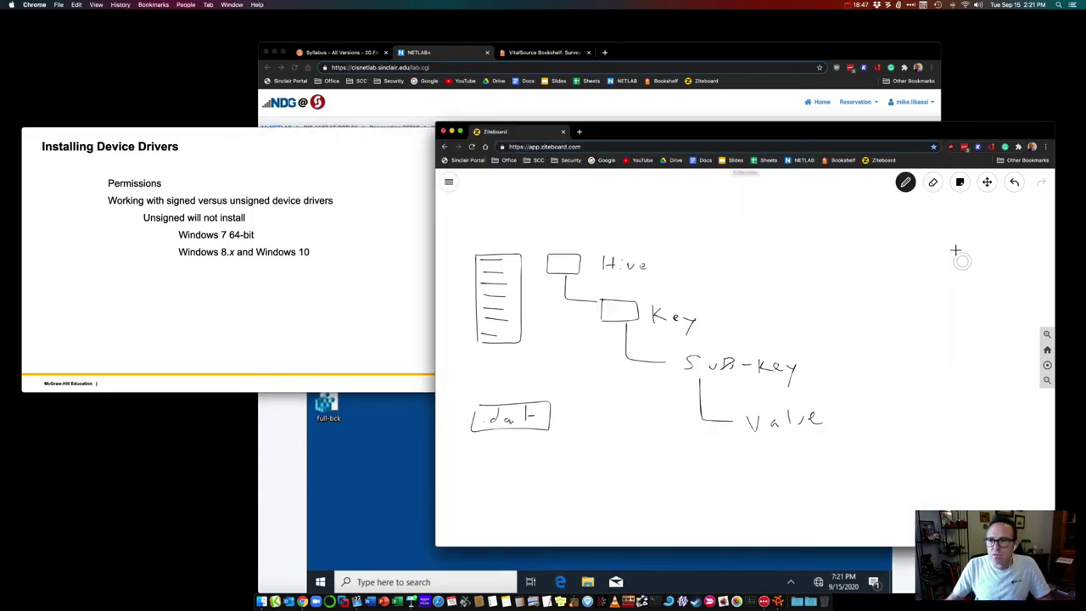
# Step: Clear the whole whiteboard and draw a cloud with short legs beneath it
pyautogui.click(932, 183)
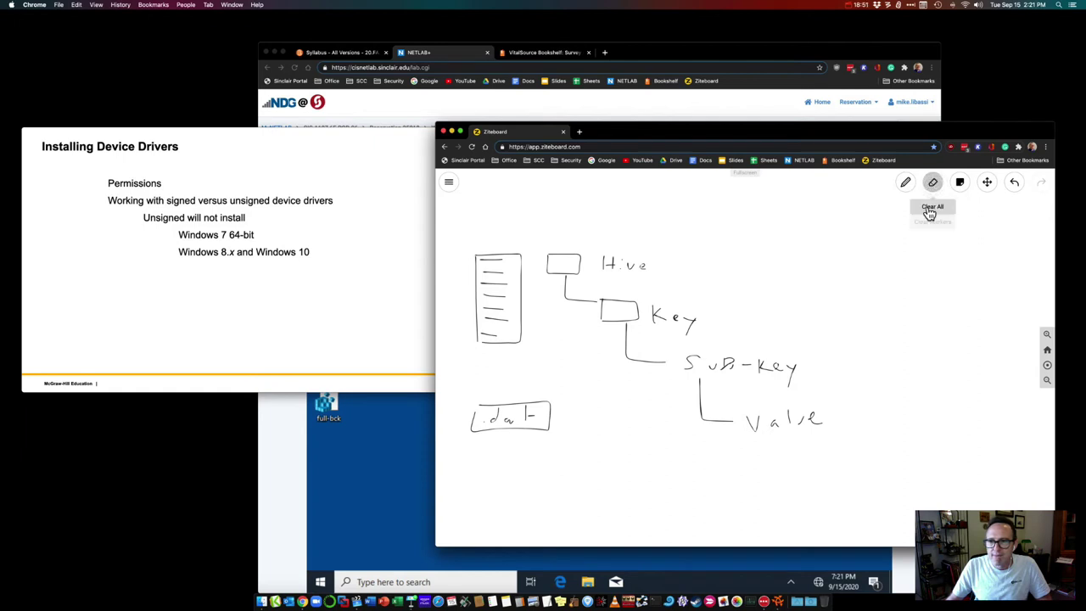
pyautogui.click(933, 222)
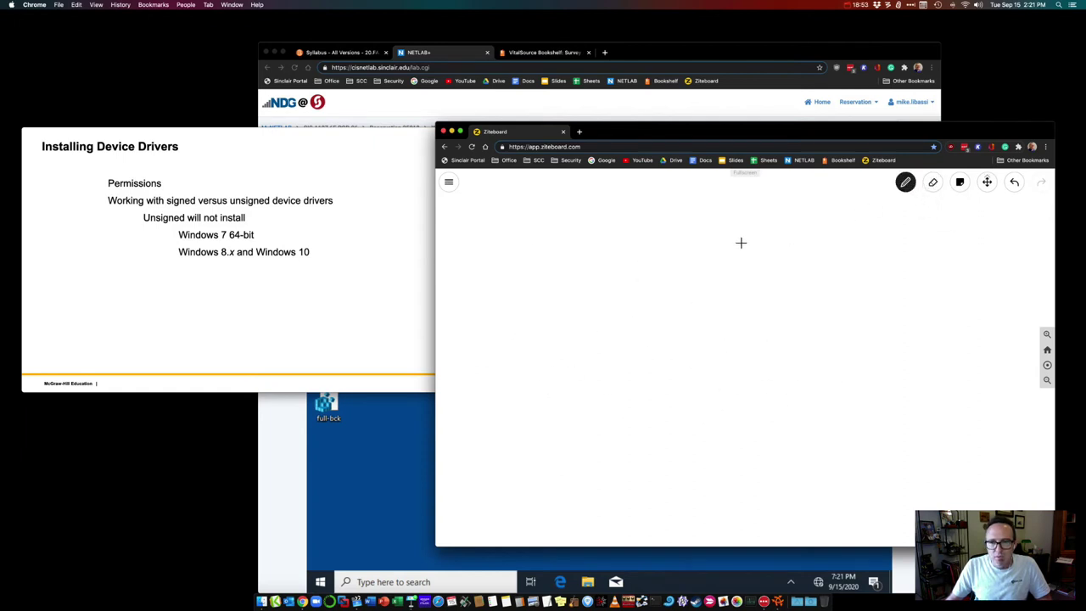
pyautogui.moveTo(647, 381)
pyautogui.mouseDown()
pyautogui.moveTo(623, 395)
pyautogui.moveTo(629, 407)
pyautogui.moveTo(732, 399)
pyautogui.moveTo(696, 371)
pyautogui.moveTo(660, 364)
pyautogui.moveTo(648, 378)
pyautogui.moveTo(665, 394)
pyautogui.mouseUp()
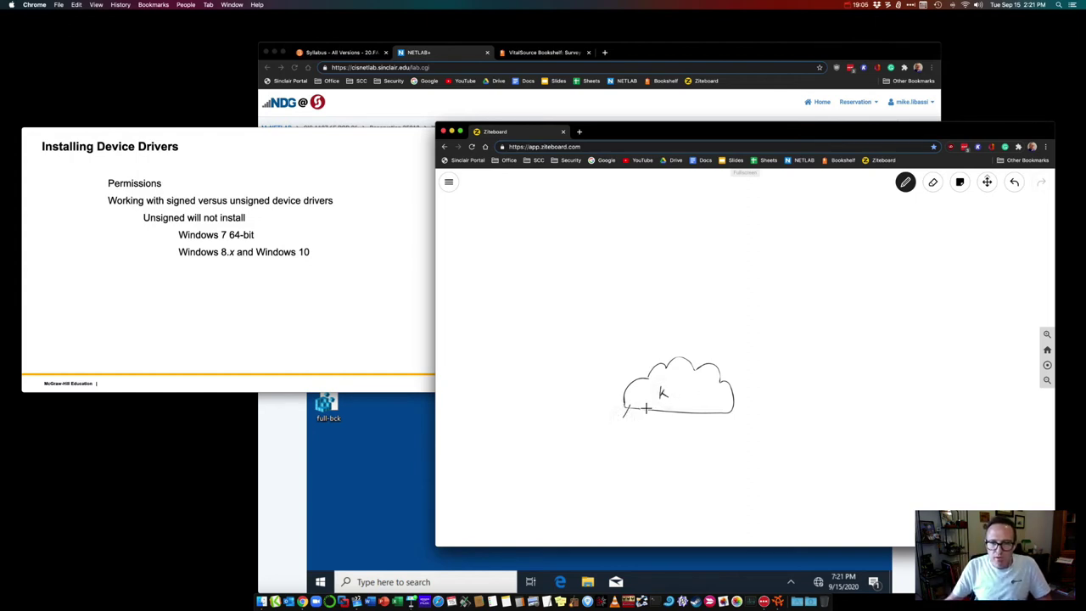
pyautogui.moveTo(650, 408)
pyautogui.mouseDown()
pyautogui.moveTo(653, 420)
pyautogui.moveTo(696, 419)
pyautogui.mouseUp()
# Step: Write CPU below the cloud, with VC, SC and PIMFD labels to its right and above
pyautogui.moveTo(637, 441)
pyautogui.mouseDown()
pyautogui.moveTo(641, 454)
pyautogui.moveTo(662, 441)
pyautogui.moveTo(704, 452)
pyautogui.moveTo(758, 442)
pyautogui.mouseUp()
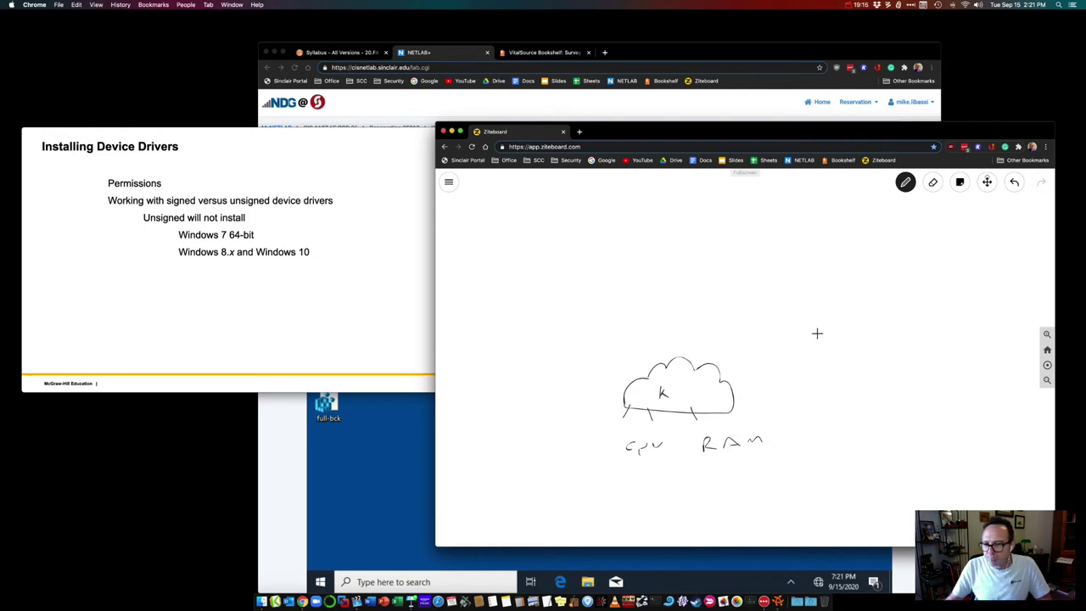
pyautogui.moveTo(814, 347)
pyautogui.mouseDown()
pyautogui.moveTo(819, 363)
pyautogui.moveTo(825, 346)
pyautogui.moveTo(842, 365)
pyautogui.mouseUp()
pyautogui.moveTo(822, 294)
pyautogui.mouseDown()
pyautogui.moveTo(809, 308)
pyautogui.moveTo(873, 297)
pyautogui.mouseUp()
pyautogui.moveTo(693, 250); pyautogui.dragTo(690, 268)
pyautogui.moveTo(692, 251)
pyautogui.mouseDown()
pyautogui.moveTo(717, 267)
pyautogui.moveTo(752, 265)
pyautogui.moveTo(771, 239)
pyautogui.moveTo(772, 259)
pyautogui.mouseUp()
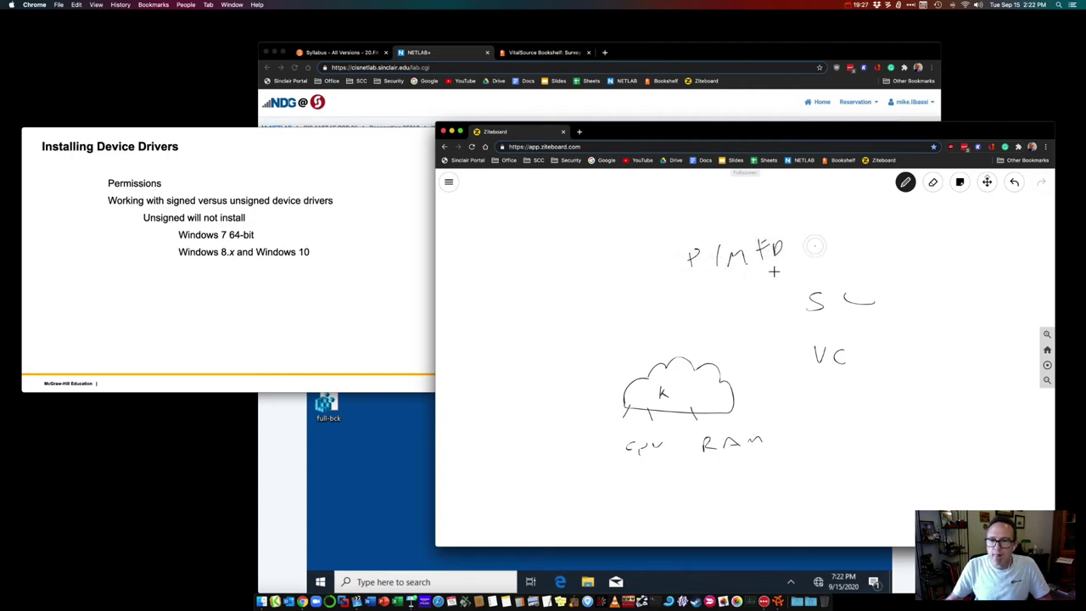
# Step: Draw boxes around the PIMFD, SC and VC labels
pyautogui.moveTo(671, 283)
pyautogui.mouseDown()
pyautogui.moveTo(730, 280)
pyautogui.moveTo(744, 218)
pyautogui.moveTo(647, 278)
pyautogui.mouseUp()
pyautogui.moveTo(801, 280)
pyautogui.mouseDown()
pyautogui.moveTo(885, 285)
pyautogui.moveTo(800, 329)
pyautogui.moveTo(799, 283)
pyautogui.mouseUp()
pyautogui.moveTo(799, 338)
pyautogui.mouseDown()
pyautogui.moveTo(837, 338)
pyautogui.moveTo(817, 378)
pyautogui.moveTo(806, 341)
pyautogui.mouseUp()
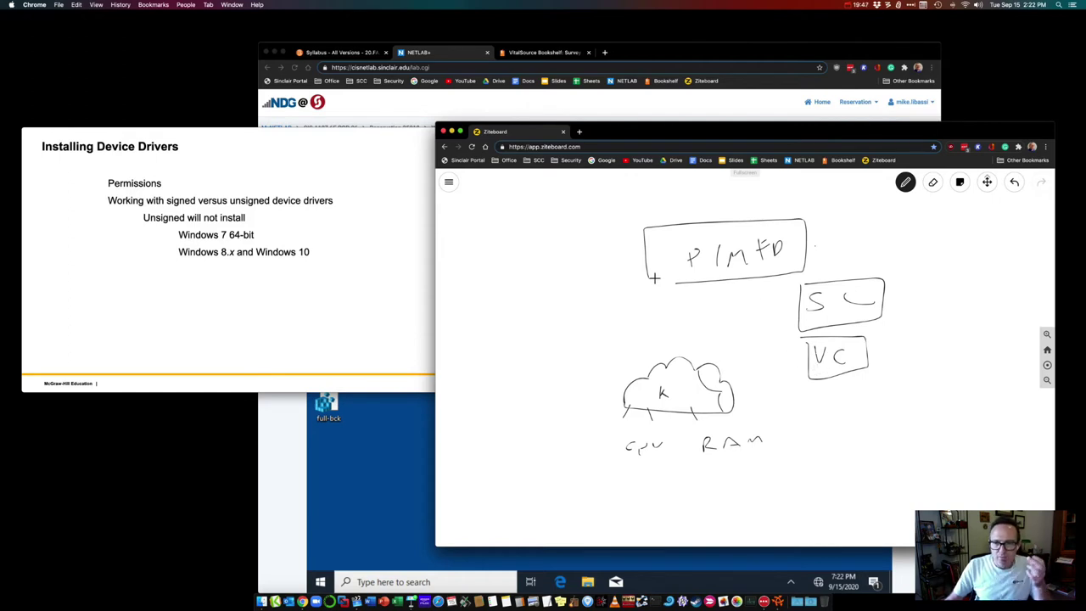
# Step: Draw connector lines from the cloud to the PIMFD and SC boxes and mark a P inside the cloud
pyautogui.moveTo(660, 332)
pyautogui.mouseDown()
pyautogui.moveTo(701, 333)
pyautogui.moveTo(755, 370)
pyautogui.moveTo(759, 398)
pyautogui.moveTo(738, 407)
pyautogui.mouseUp()
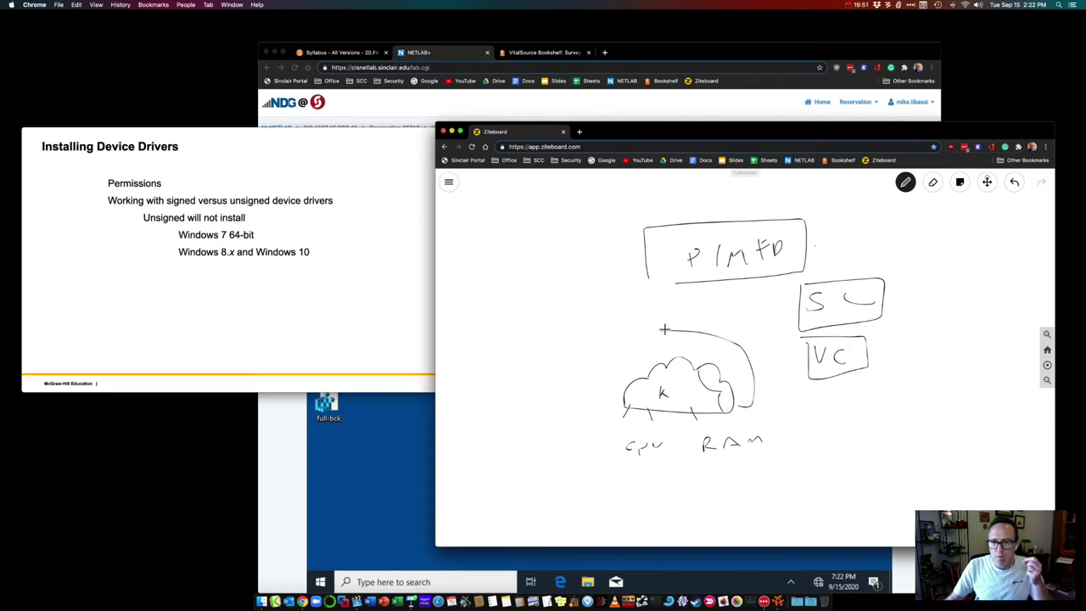
pyautogui.moveTo(658, 331); pyautogui.dragTo(656, 363)
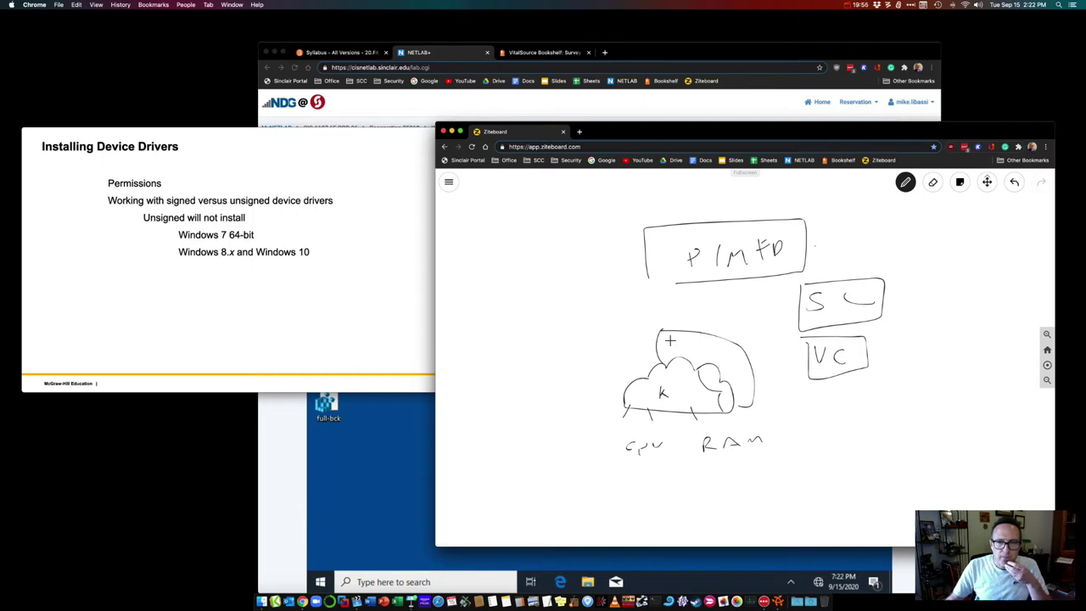
pyautogui.moveTo(673, 331); pyautogui.dragTo(677, 282)
pyautogui.moveTo(670, 367)
pyautogui.mouseDown()
pyautogui.moveTo(671, 383)
pyautogui.moveTo(678, 272)
pyautogui.mouseUp()
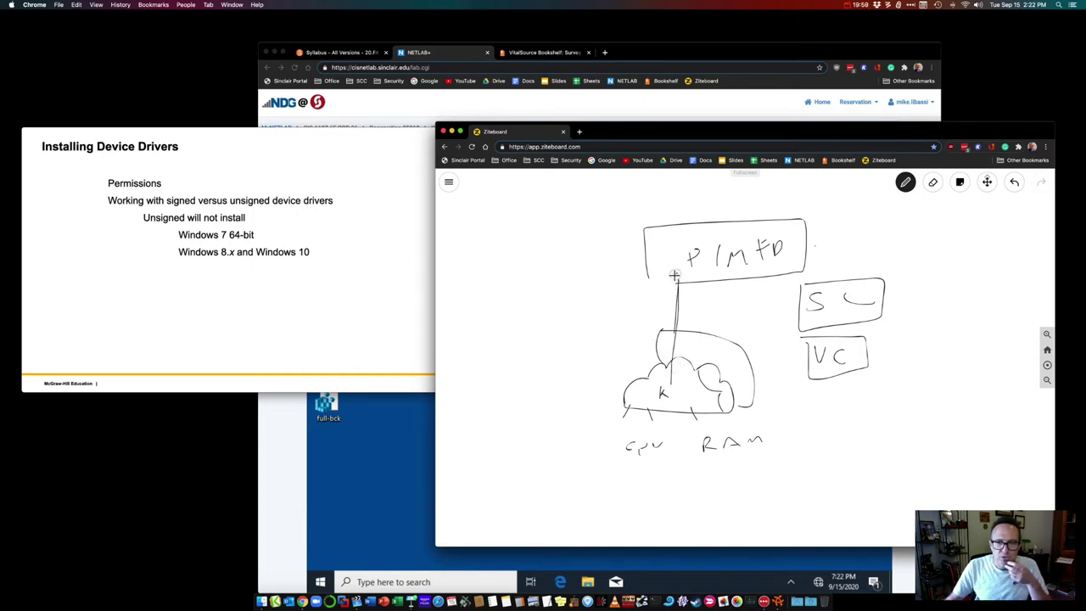
pyautogui.moveTo(676, 281); pyautogui.dragTo(726, 271)
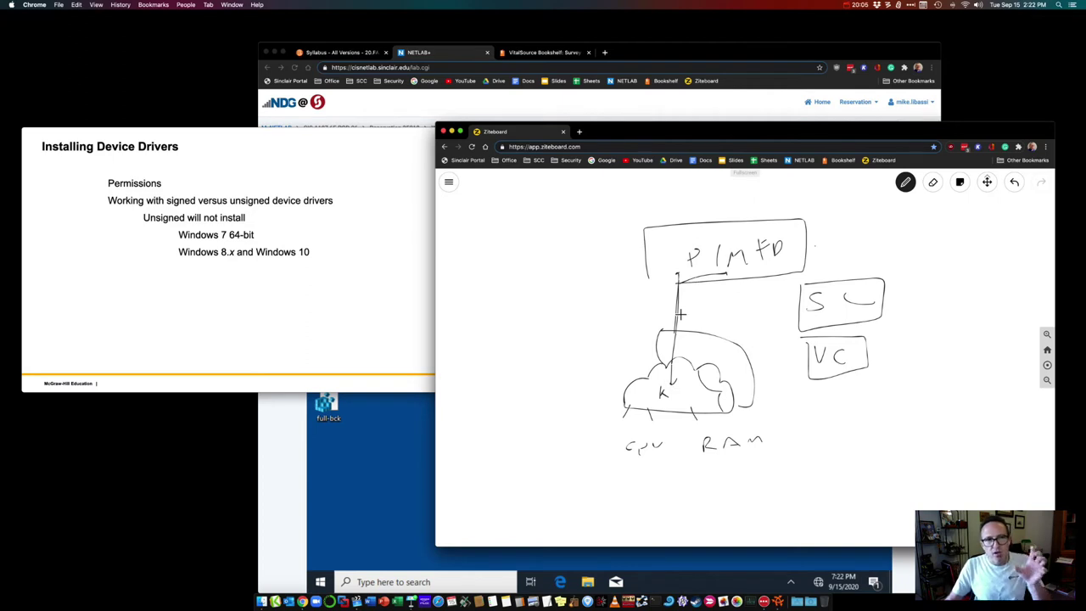
pyautogui.moveTo(701, 375); pyautogui.dragTo(802, 312)
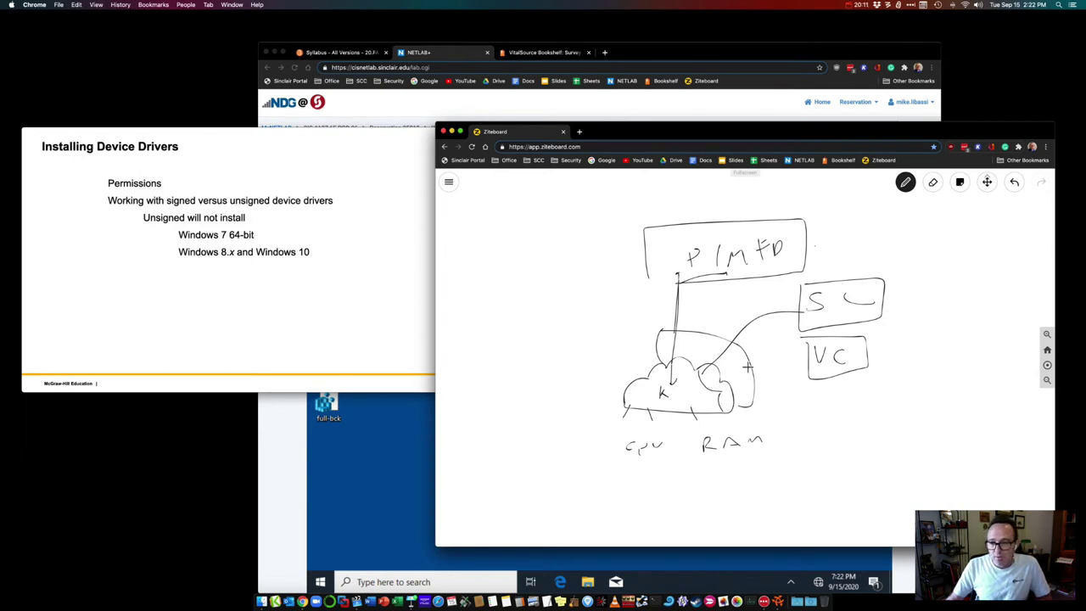
pyautogui.moveTo(735, 365)
pyautogui.mouseDown()
pyautogui.moveTo(734, 382)
pyautogui.moveTo(735, 371)
pyautogui.moveTo(812, 360)
pyautogui.moveTo(757, 373)
pyautogui.mouseUp()
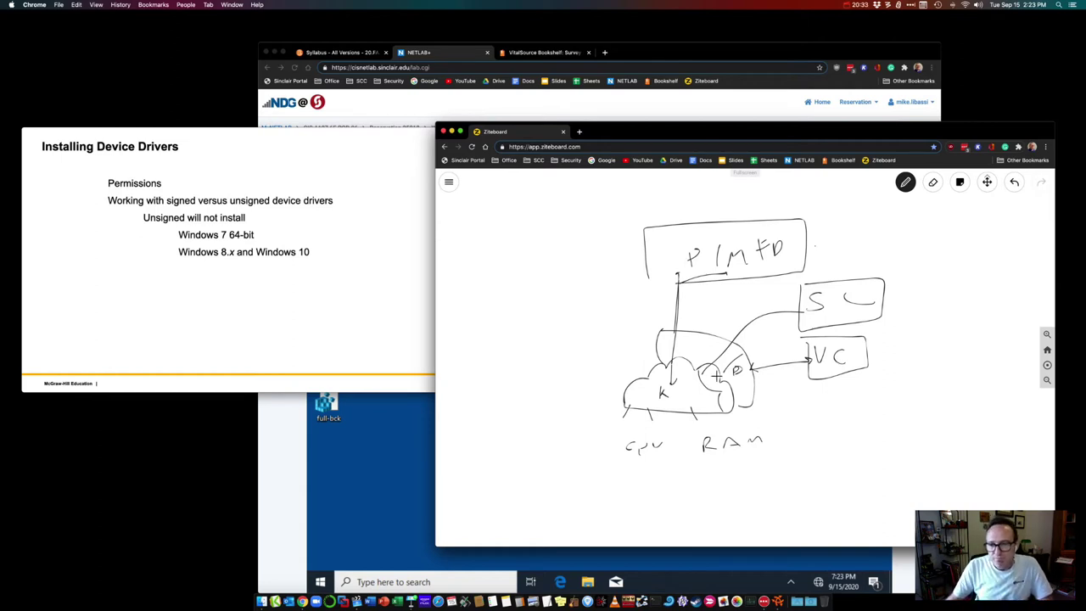
pyautogui.moveTo(691, 338); pyautogui.dragTo(692, 357)
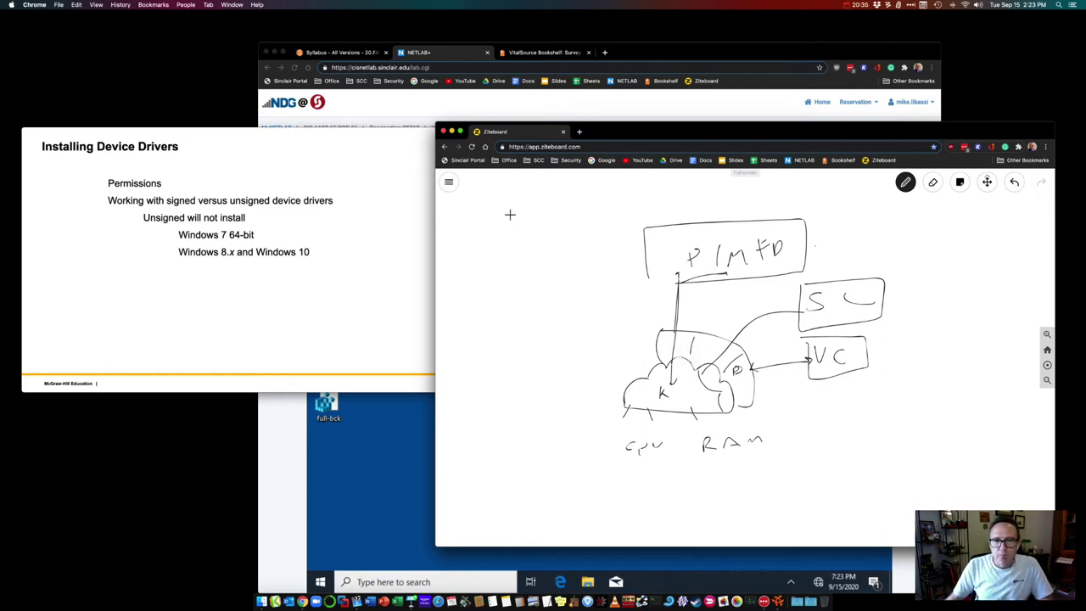
# Step: Bring the NETLAB+ Windows 10 VM forward, then put the Installing Device Drivers slide back on top
pyautogui.click(422, 138)
pyautogui.click(441, 54)
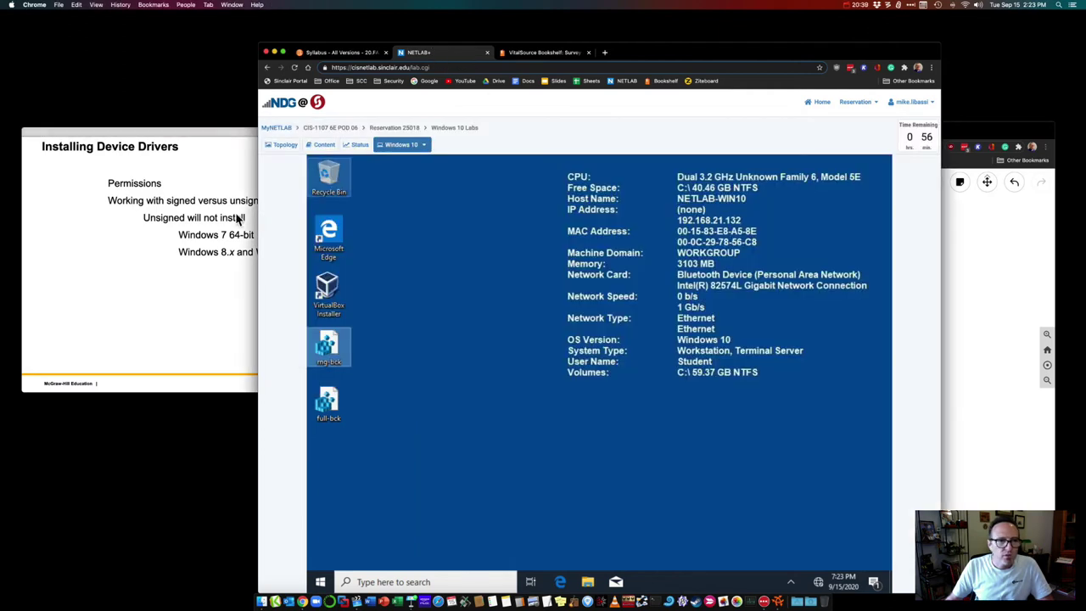
pyautogui.click(212, 148)
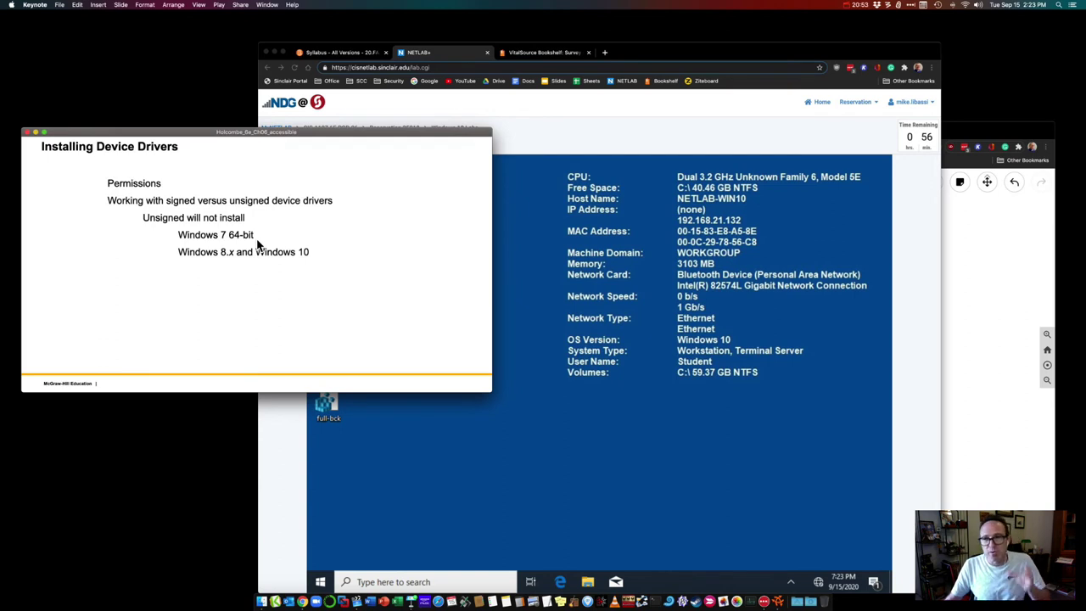
# Step: Advance past the Windows 8.x and Devices and Printers slides to the Figure 6-13 slide
pyautogui.click(404, 313)
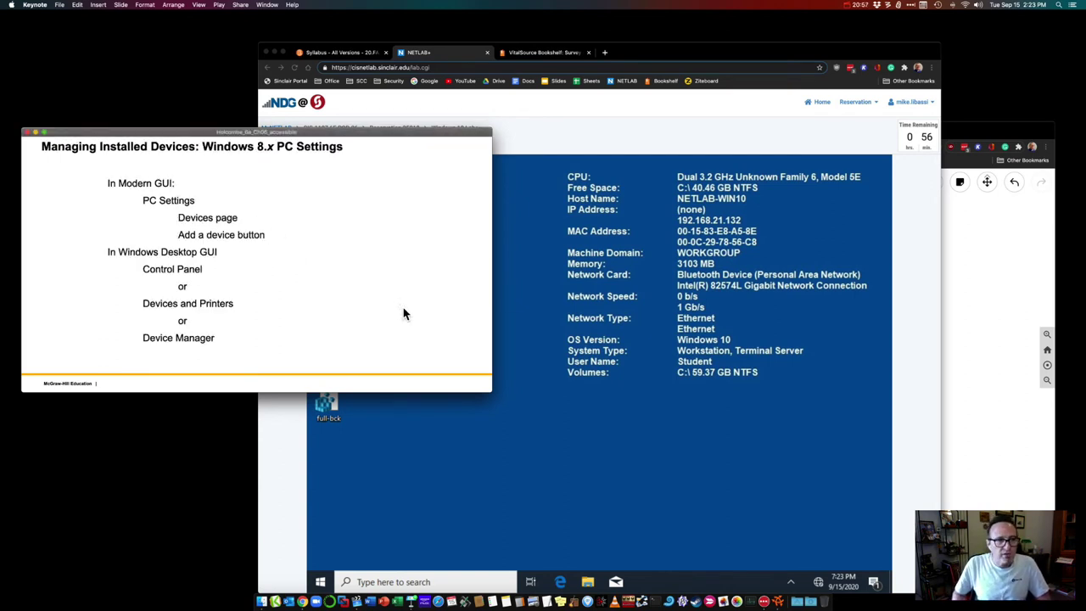
pyautogui.click(404, 312)
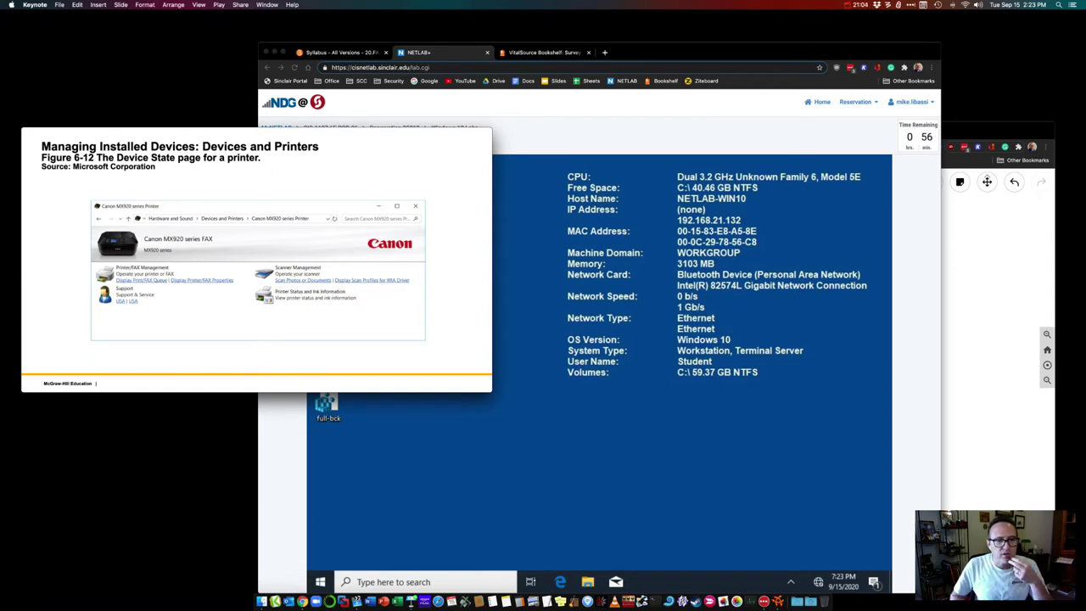
pyautogui.press('Right')
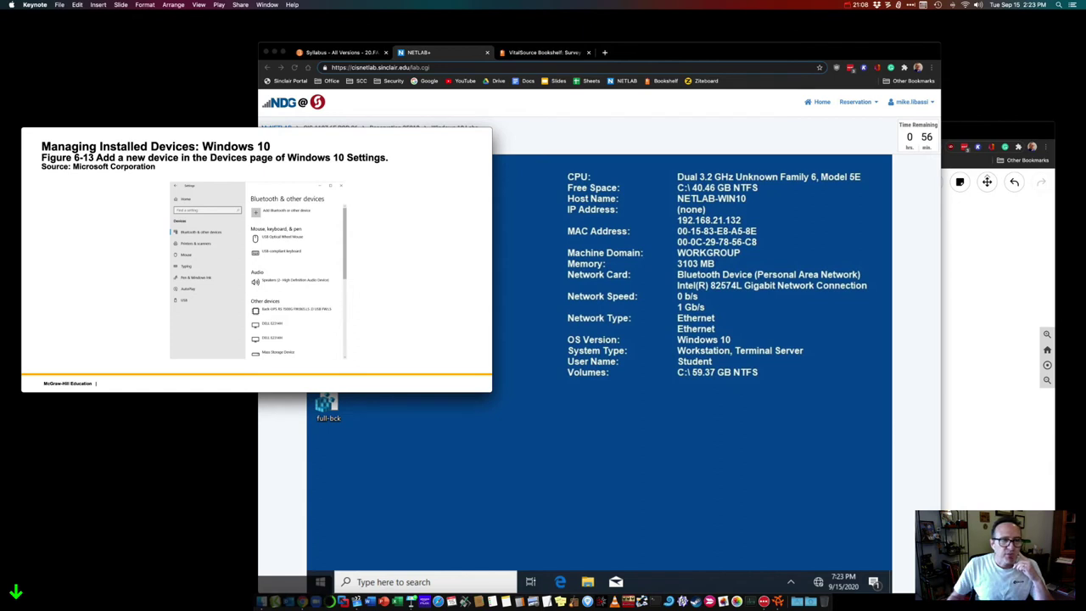
# Step: In the VM, open Settings > Devices to show Bluetooth & other devices
pyautogui.click(321, 584)
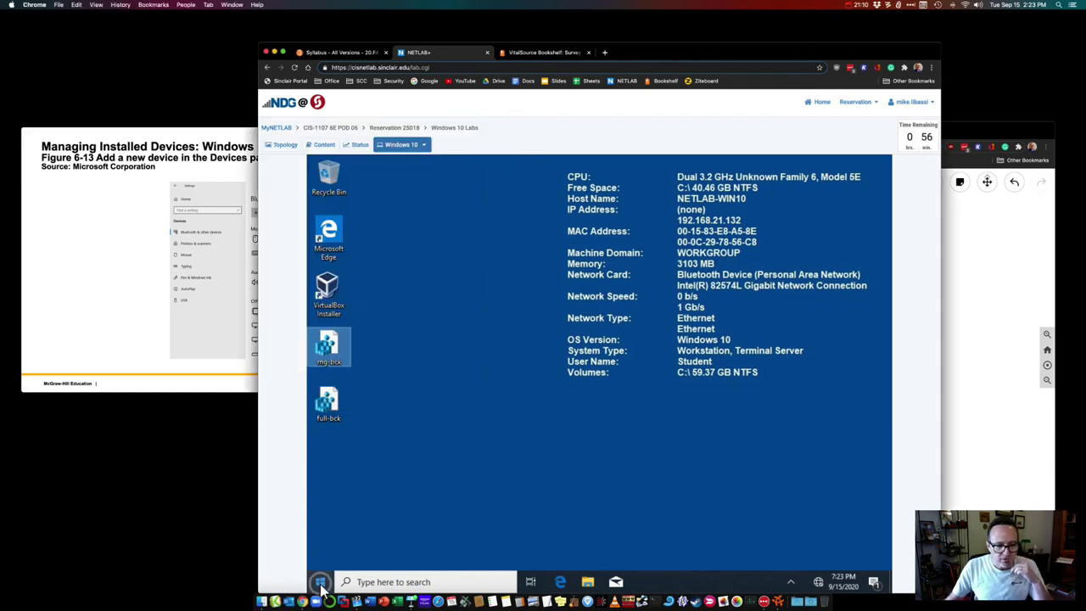
pyautogui.click(323, 530)
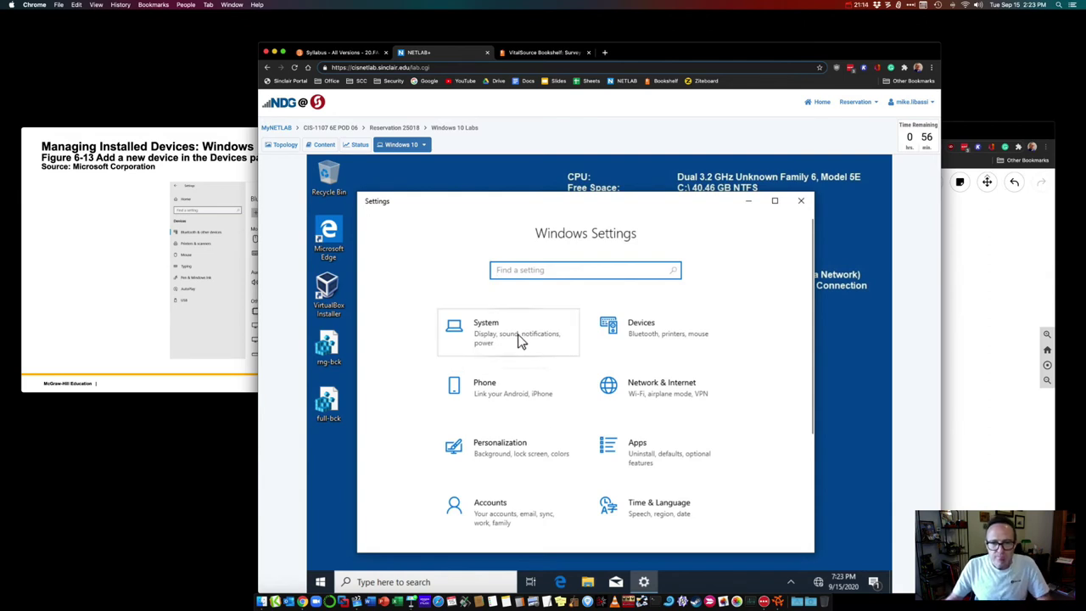
pyautogui.click(638, 337)
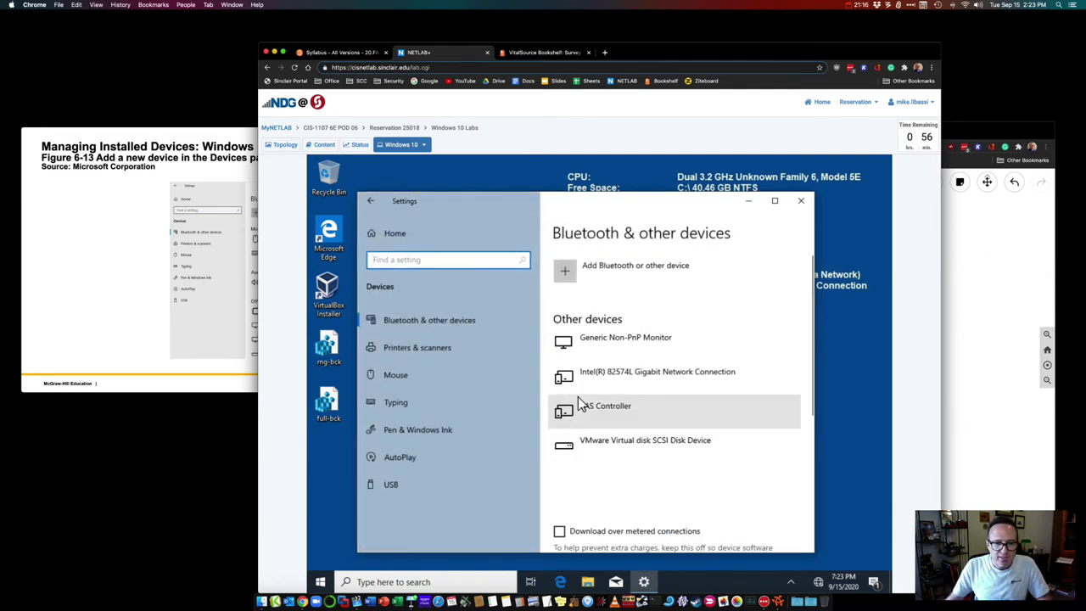
# Step: Advance Keynote to the Device Manager slide and return to the remote VM
pyautogui.click(102, 295)
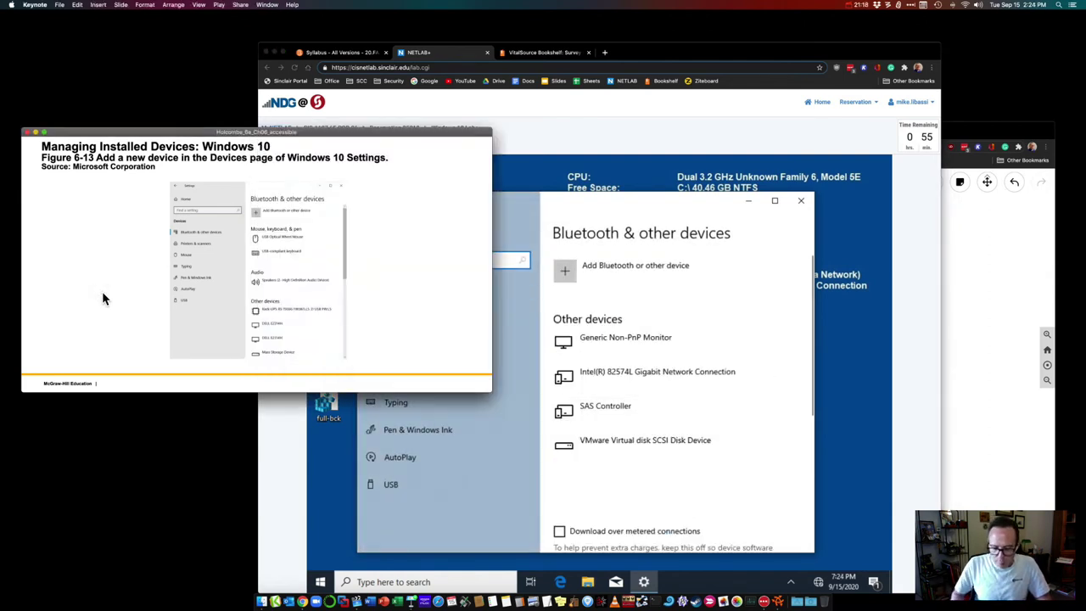
pyautogui.press('Right')
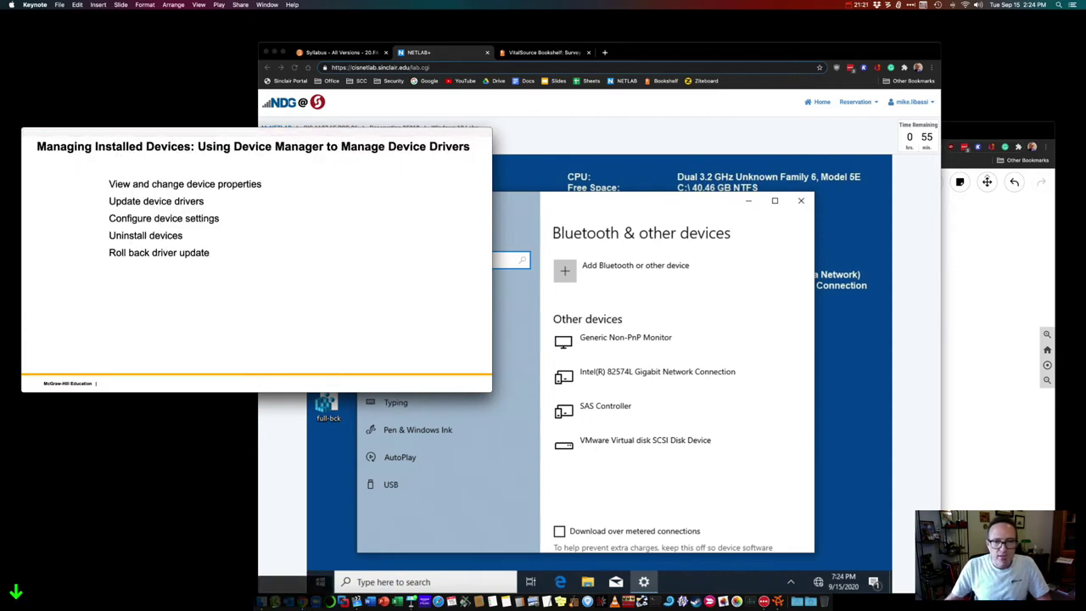
pyautogui.click(789, 245)
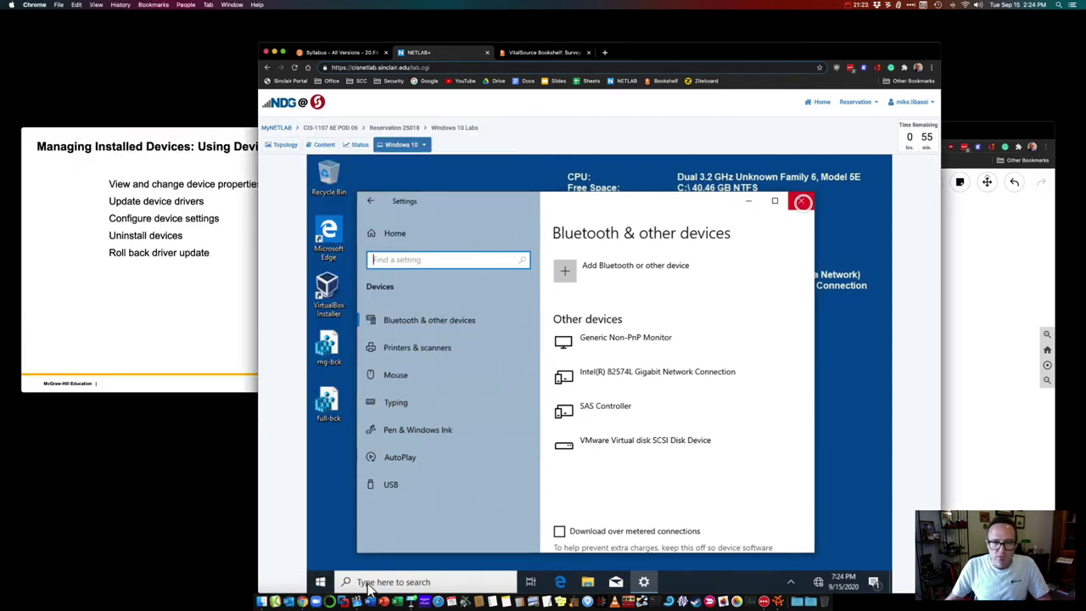
# Step: Close Settings and launch Device Manager by searching 'device man'
pyautogui.click(804, 207)
pyautogui.click(371, 582)
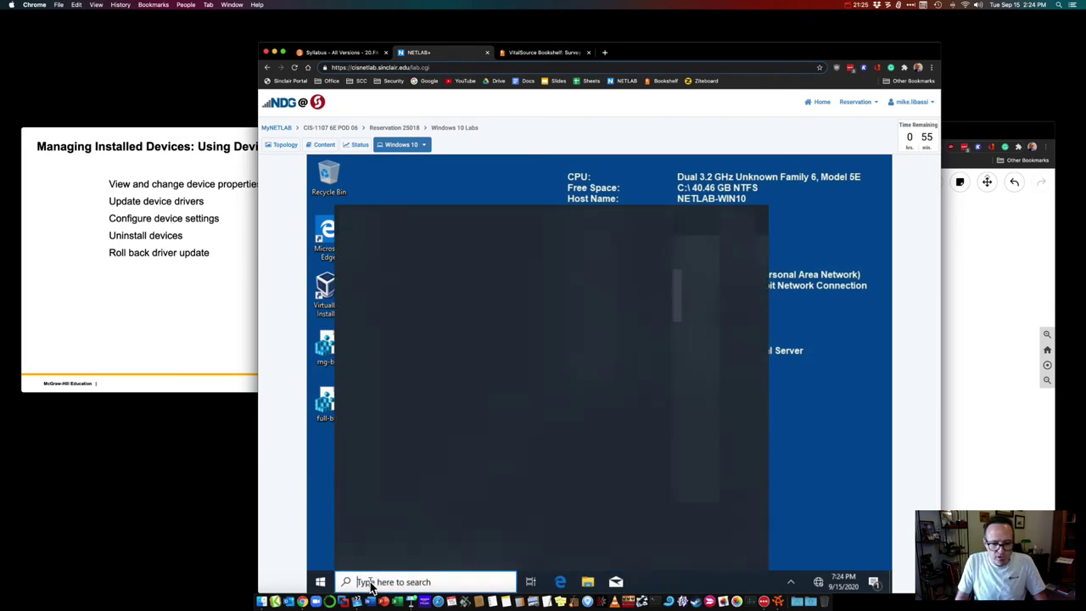
pyautogui.write('device man')
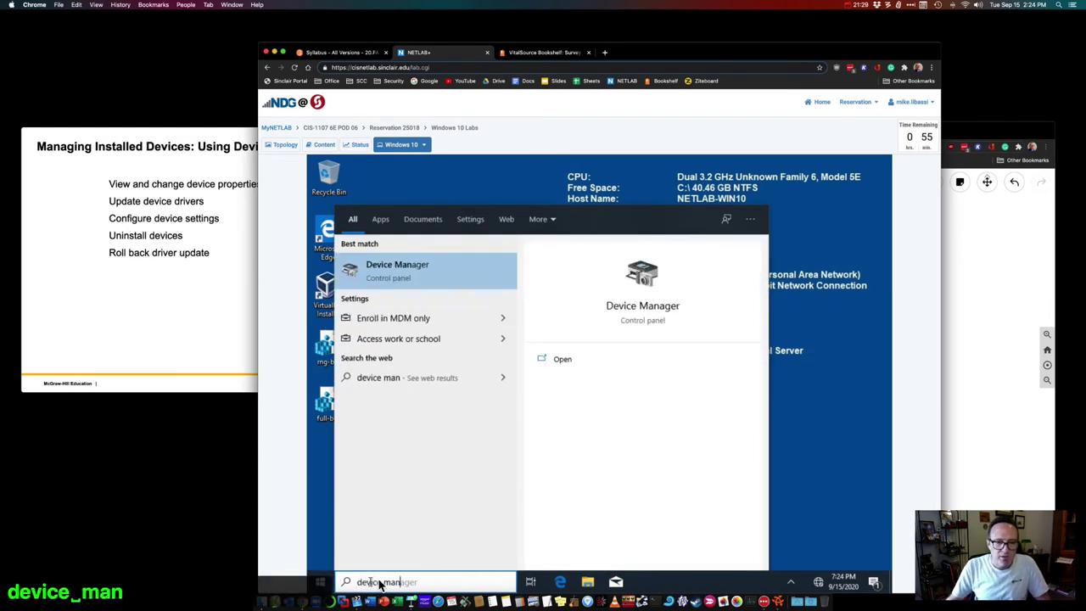
pyautogui.click(410, 276)
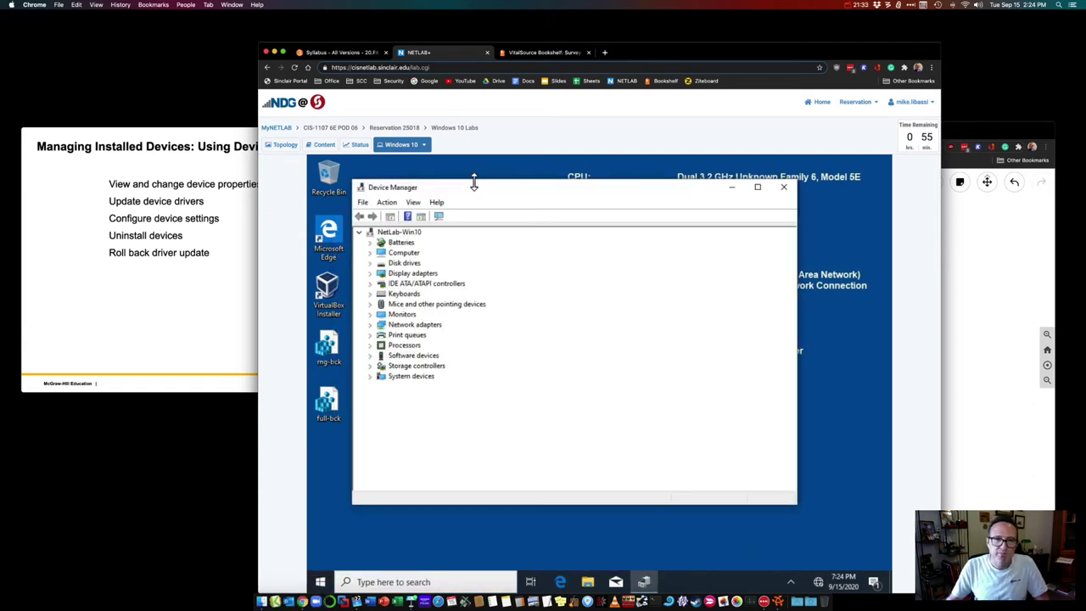
pyautogui.moveTo(480, 191); pyautogui.dragTo(492, 198)
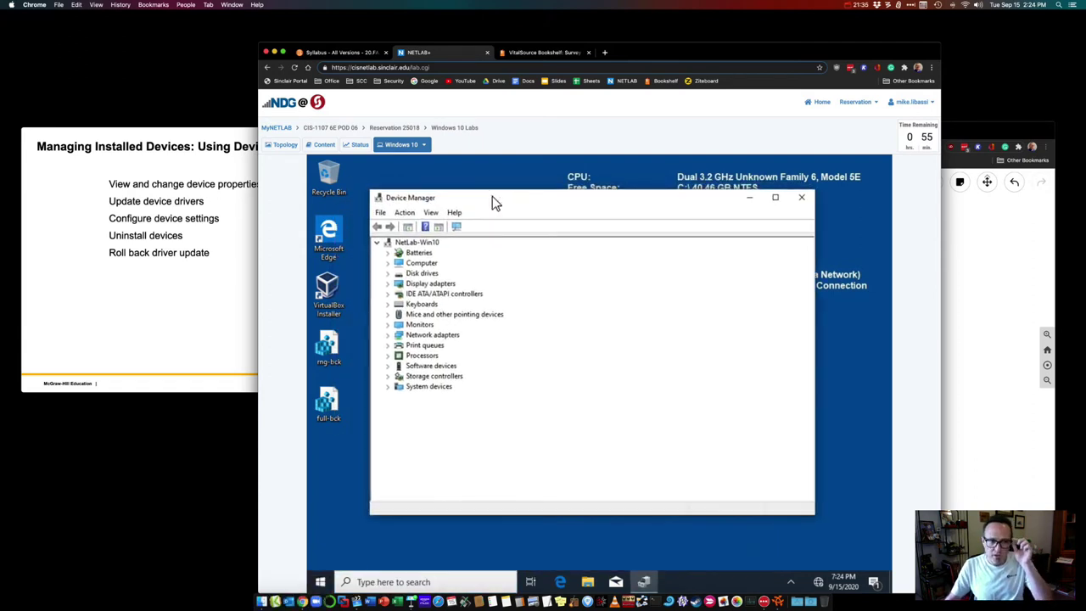
# Step: Open the Generic Non-PnP Monitor's Properties on its Driver tab
pyautogui.click(388, 325)
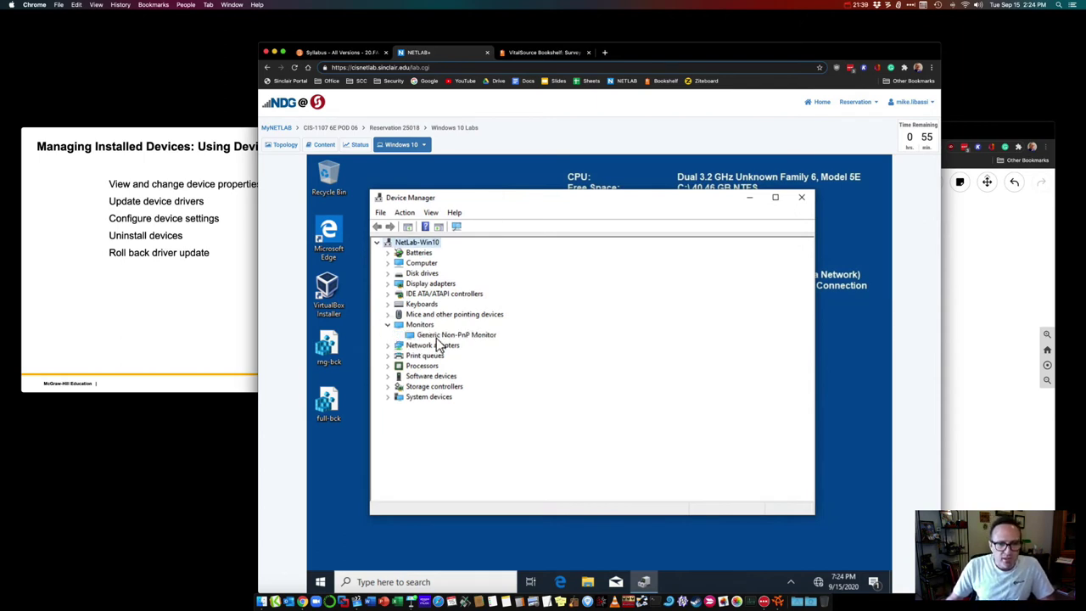
pyautogui.click(437, 338)
pyautogui.rightClick(436, 338)
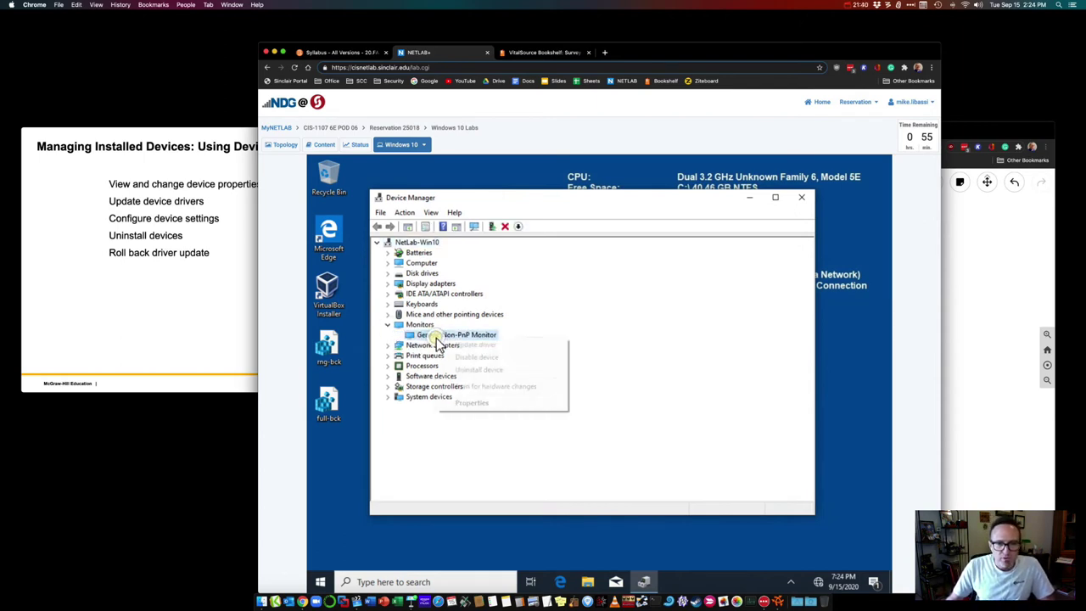
pyautogui.click(472, 404)
pyautogui.click(523, 250)
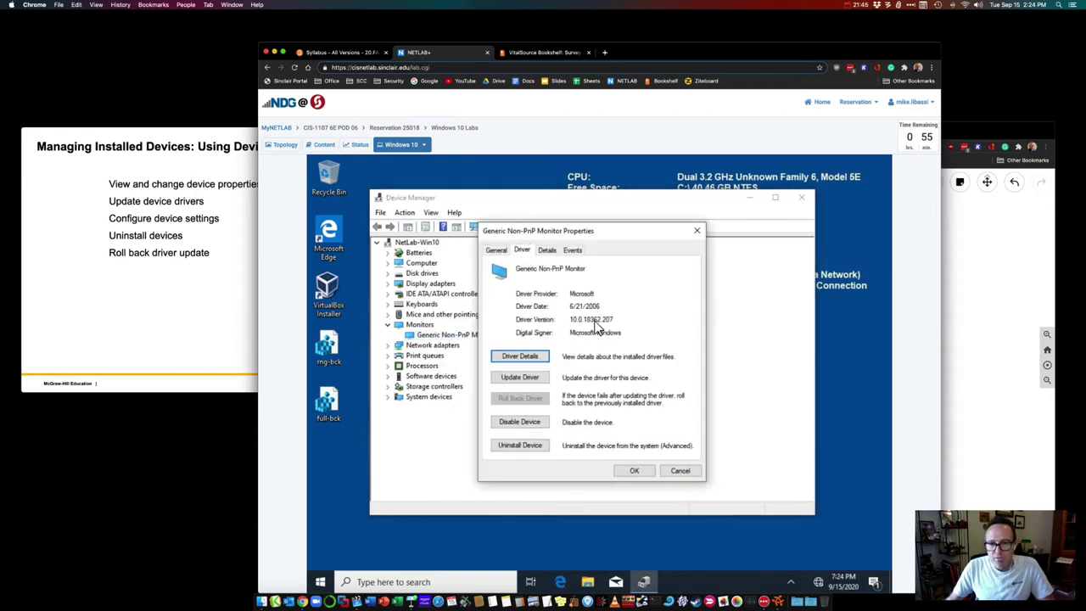
# Step: View the monitor's Driver File Details, then close them
pyautogui.click(540, 355)
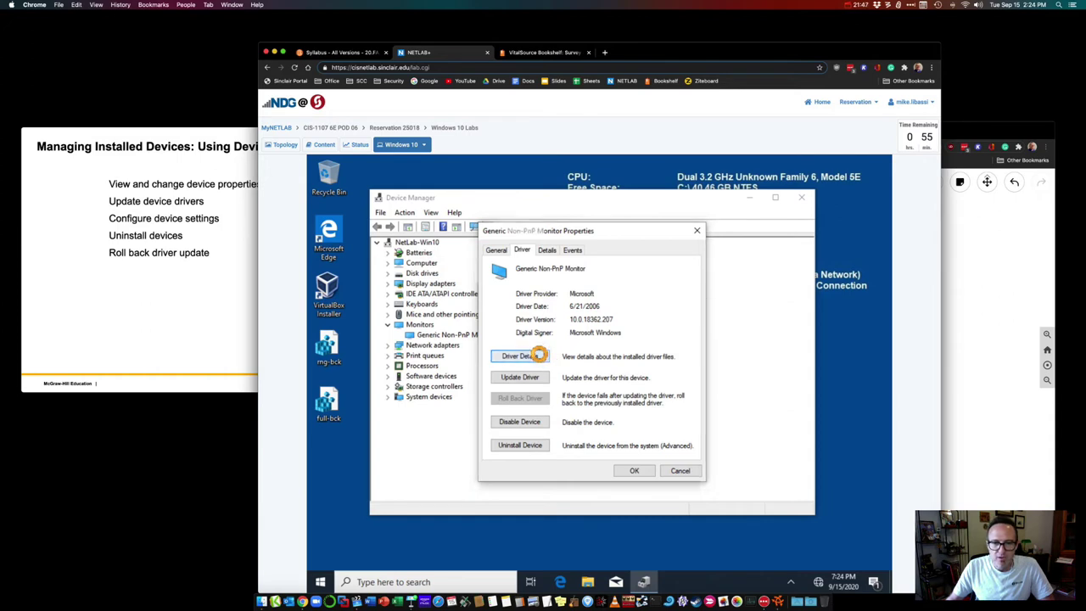
pyautogui.moveTo(617, 256); pyautogui.dragTo(776, 272)
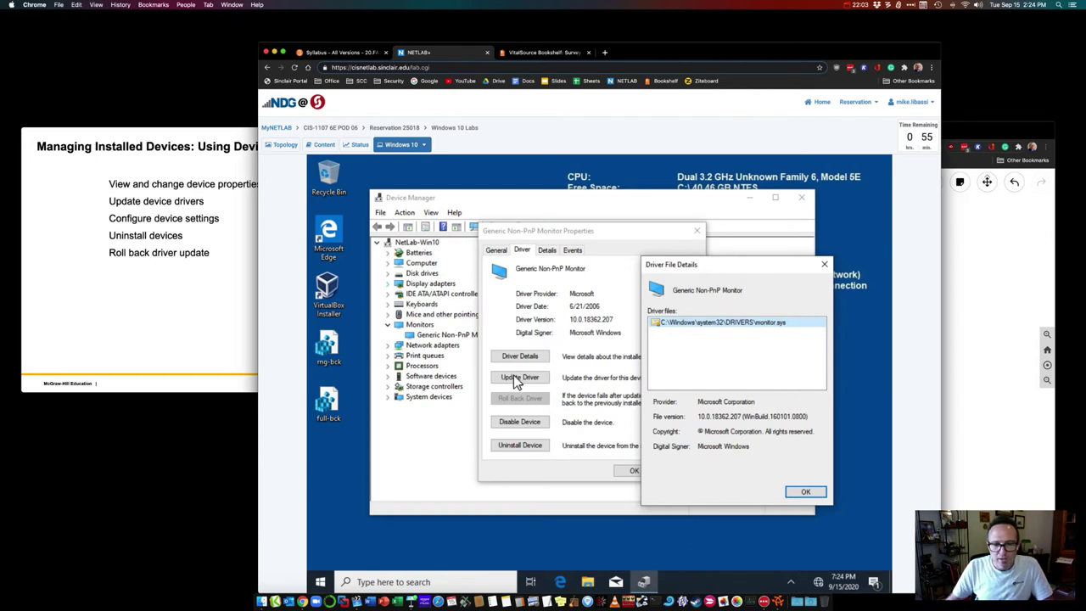
pyautogui.click(805, 493)
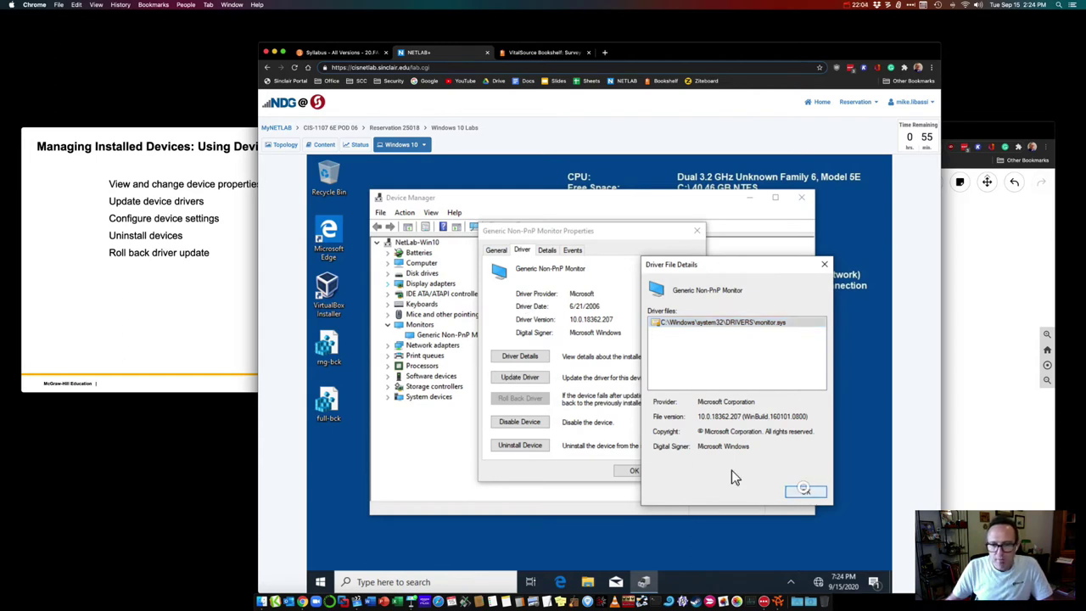
# Step: Start Update Driver, cancel it, and bring the Keynote slide deck to the front
pyautogui.click(522, 379)
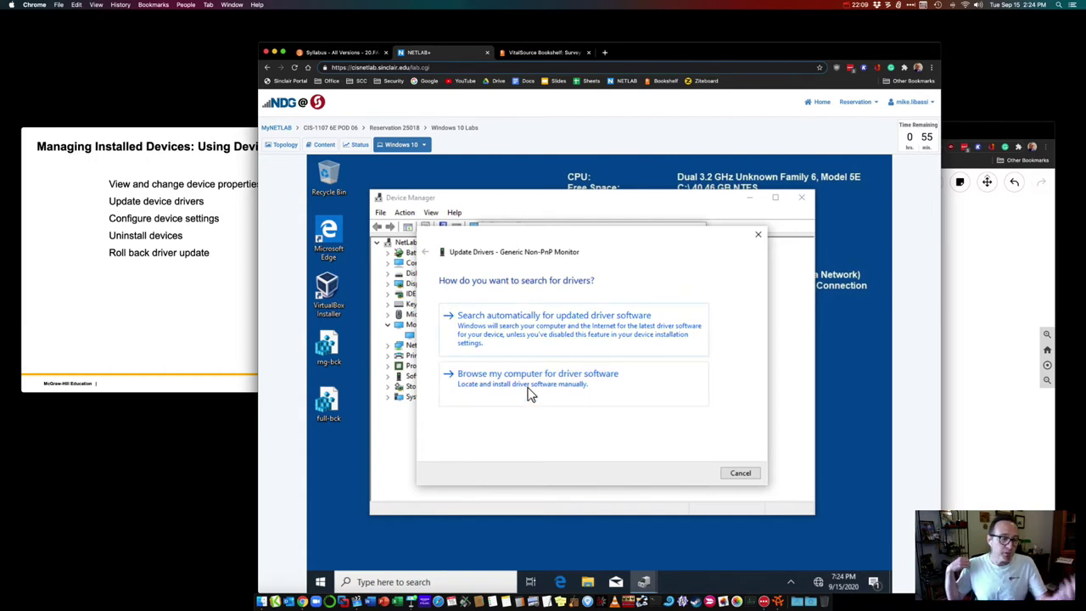
pyautogui.click(738, 473)
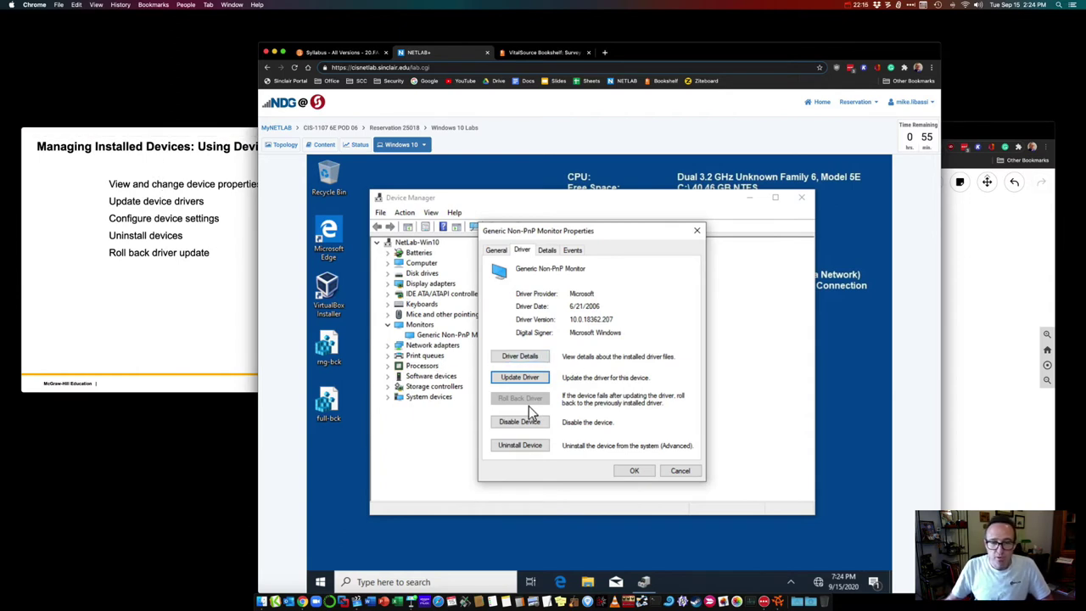
pyautogui.click(188, 134)
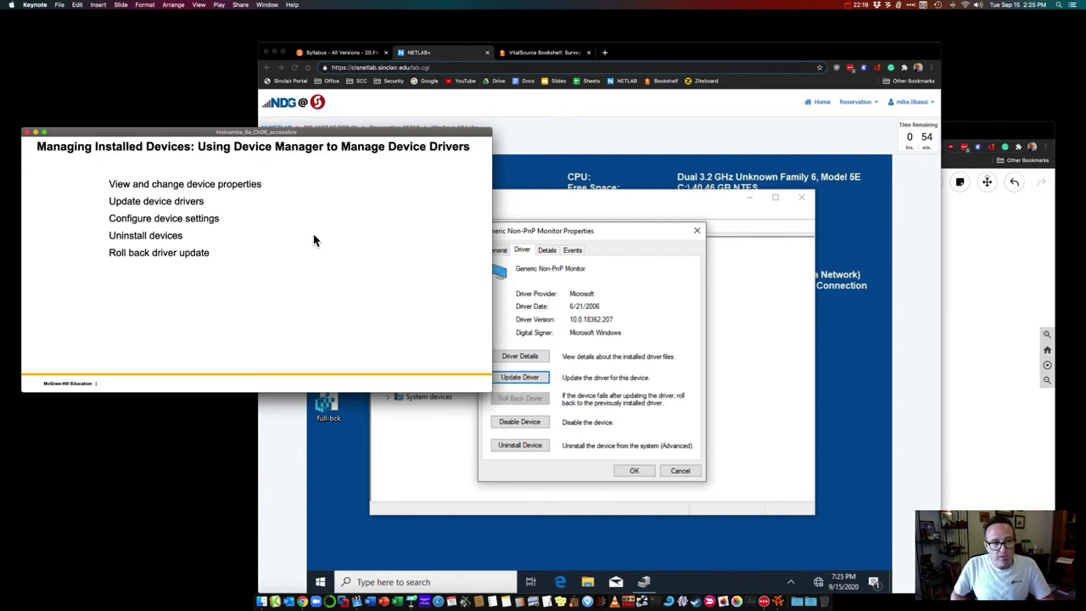
# Step: Advance to the Windows RE slide, then close the monitor Properties and Device Manager in the VM
pyautogui.press('Right')
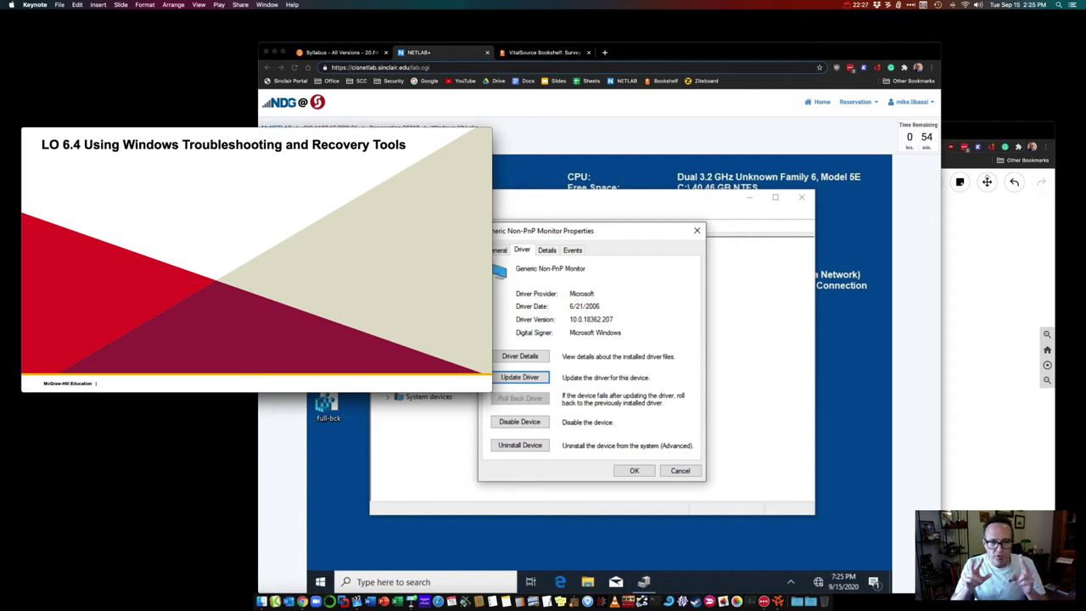
pyautogui.press('Down')
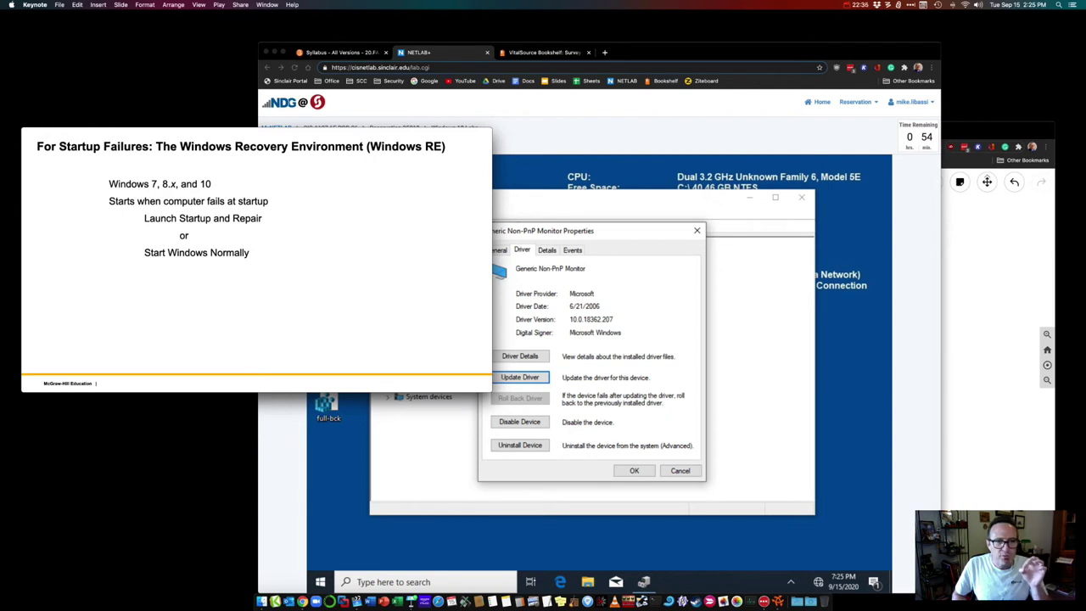
pyautogui.click(753, 215)
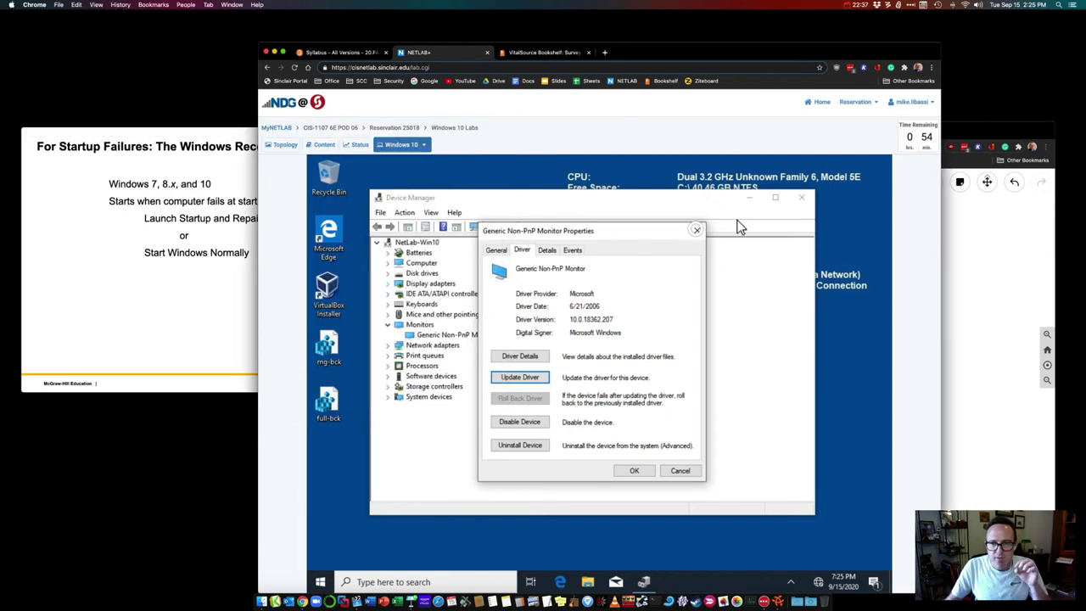
pyautogui.click(697, 230)
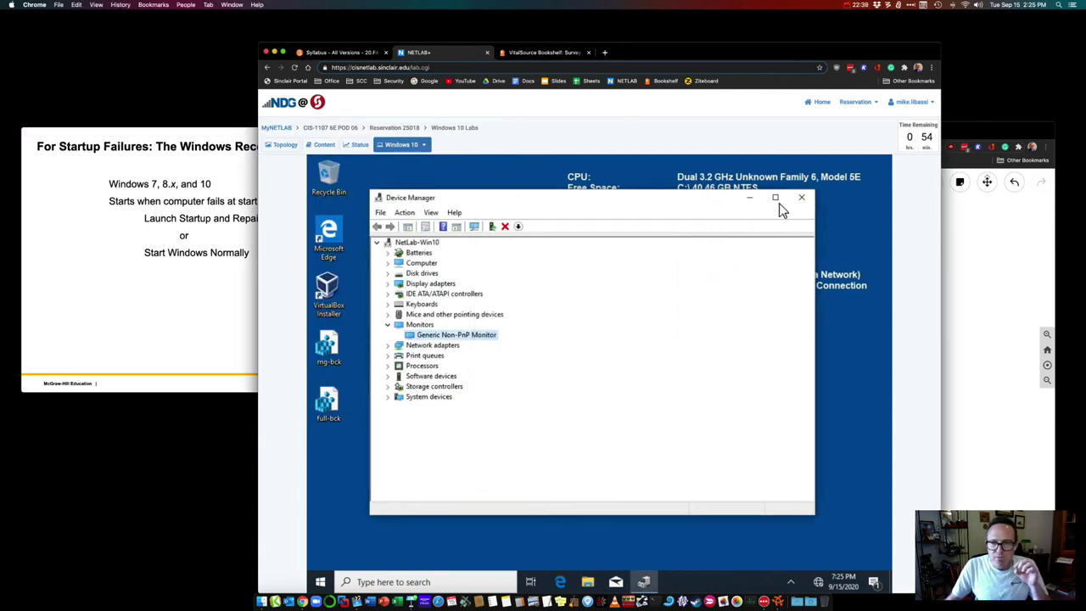
pyautogui.click(188, 342)
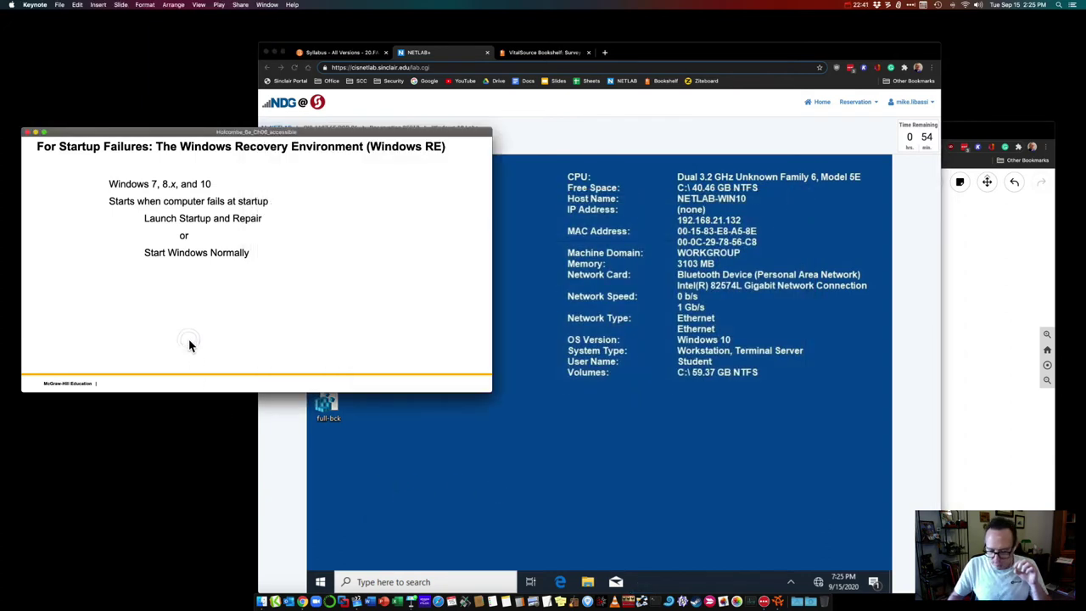
# Step: Advance the slides through Windows 8.x Refresh to the Windows 10 Reset options
pyautogui.press('Down')
pyautogui.press('Down')
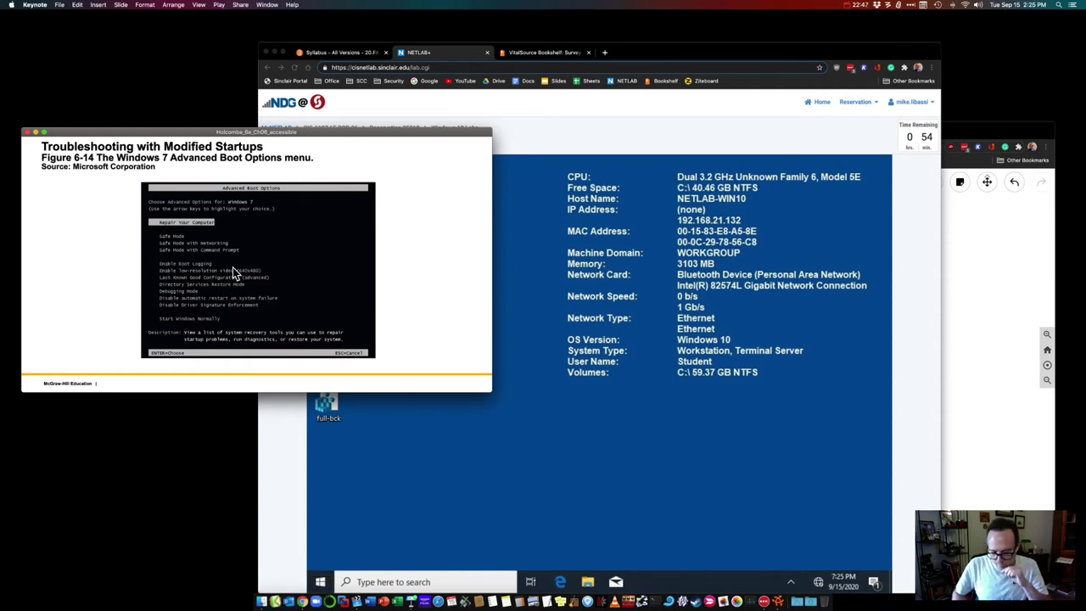
pyautogui.press('Down')
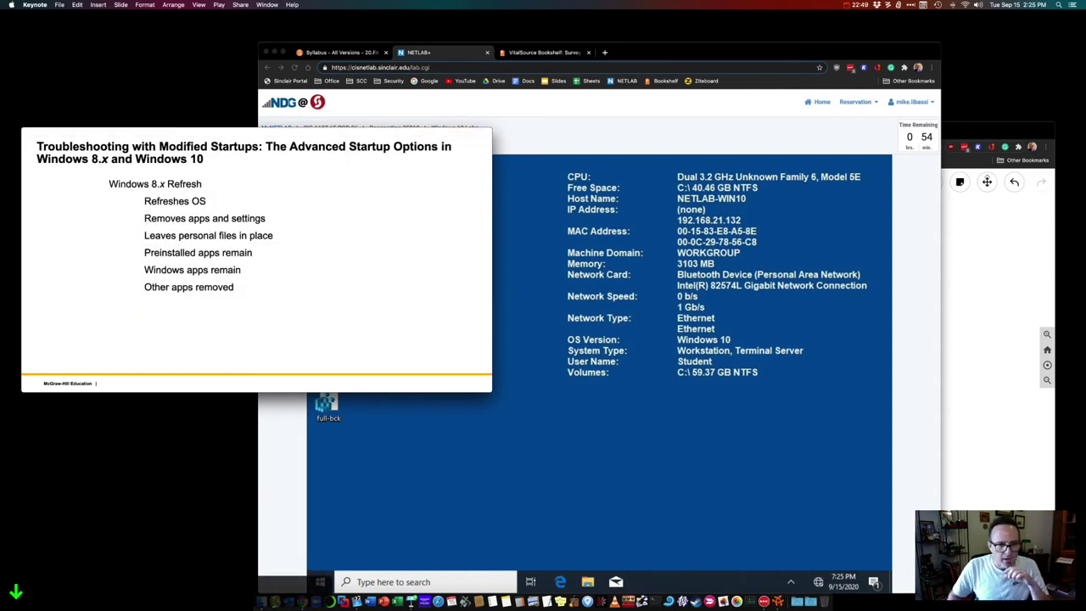
pyautogui.press('Down')
pyautogui.press('Down')
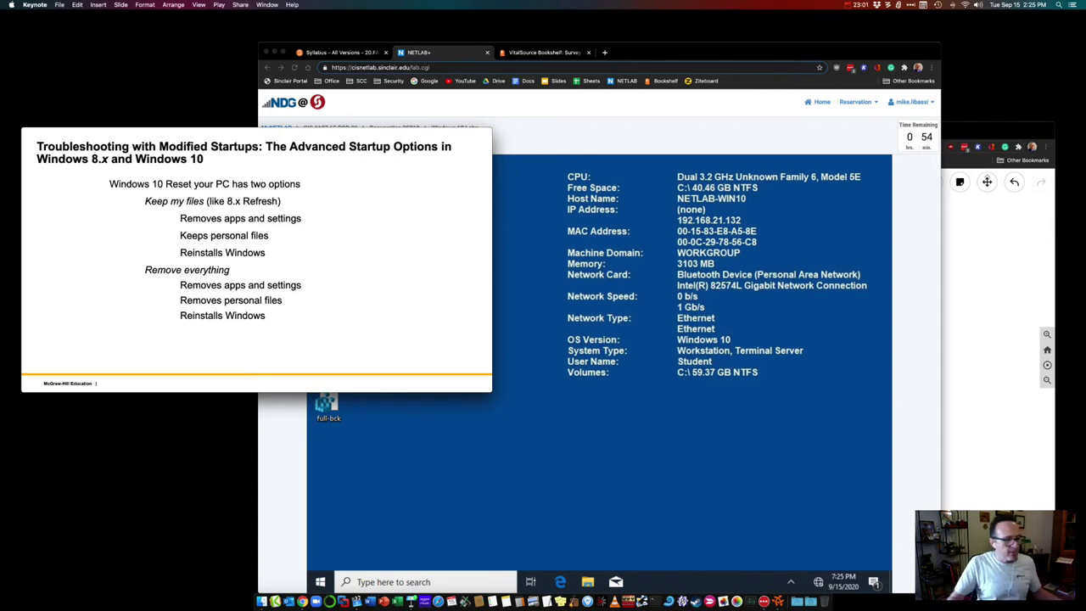
# Step: Search Settings for 'update a', open Recovery options, and choose Restart now under Advanced startup
pyautogui.click(316, 582)
pyautogui.click(316, 582)
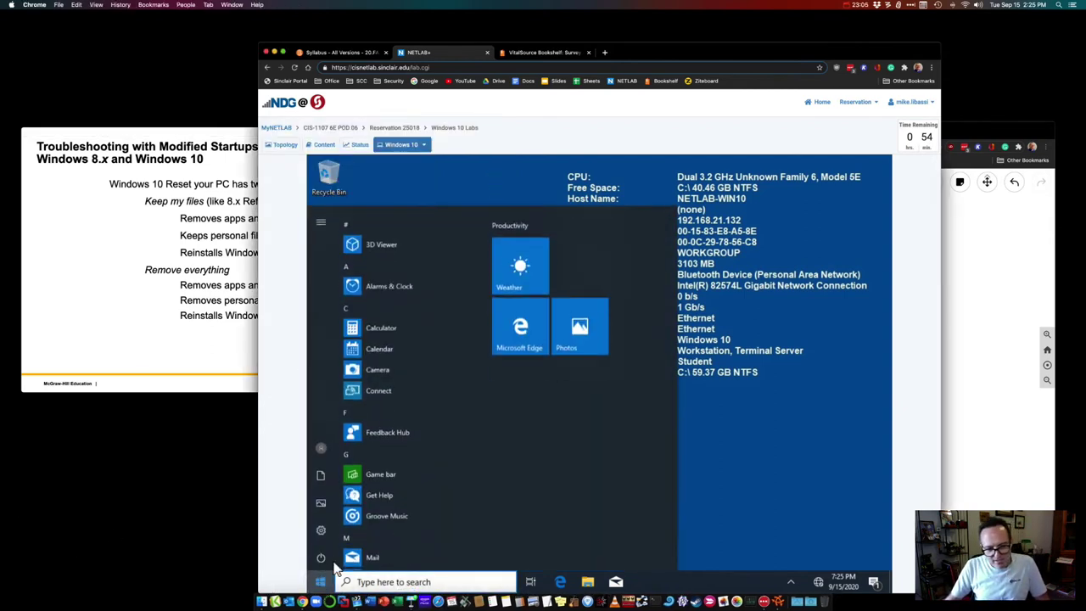
pyautogui.click(323, 526)
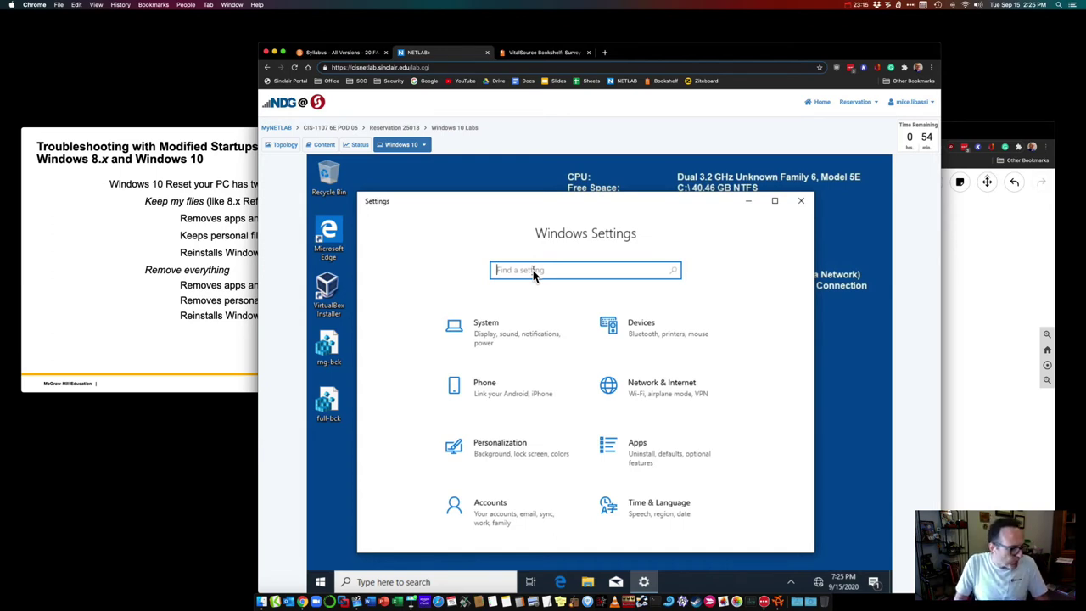
pyautogui.write('update')
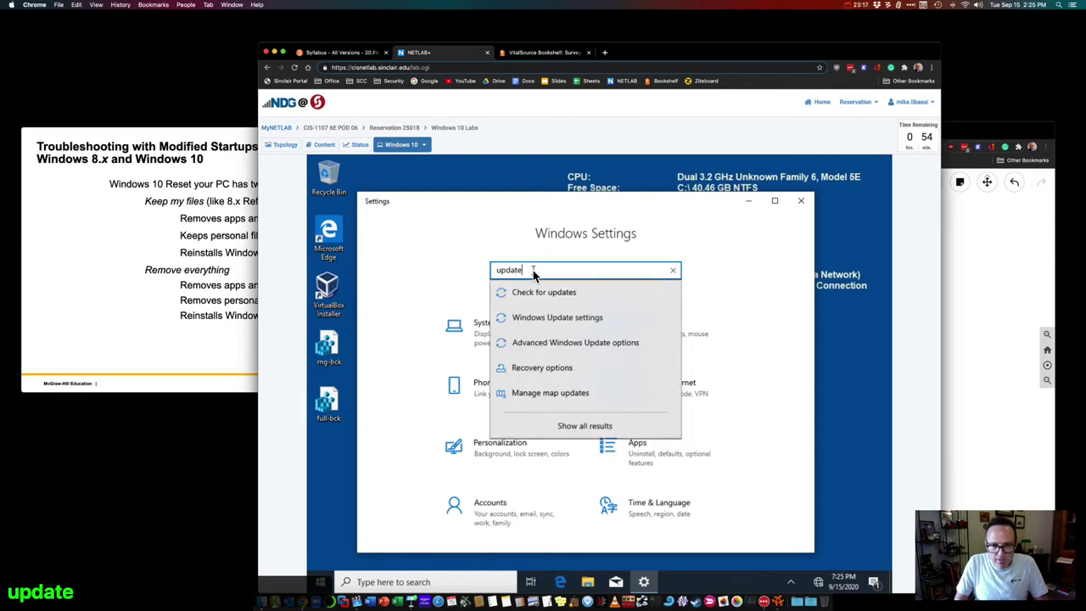
pyautogui.write(' and')
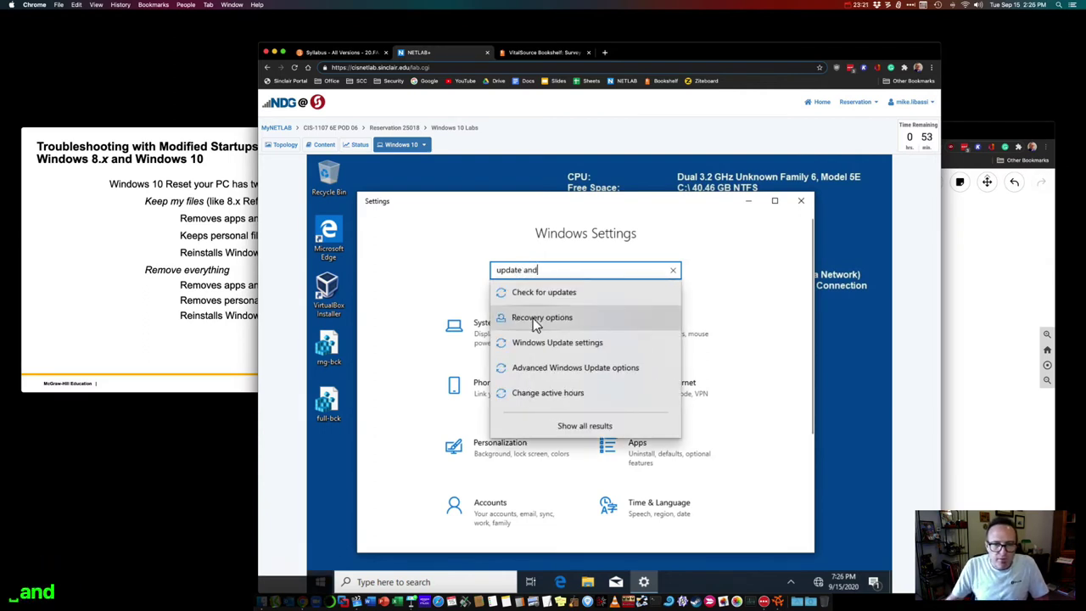
pyautogui.click(533, 318)
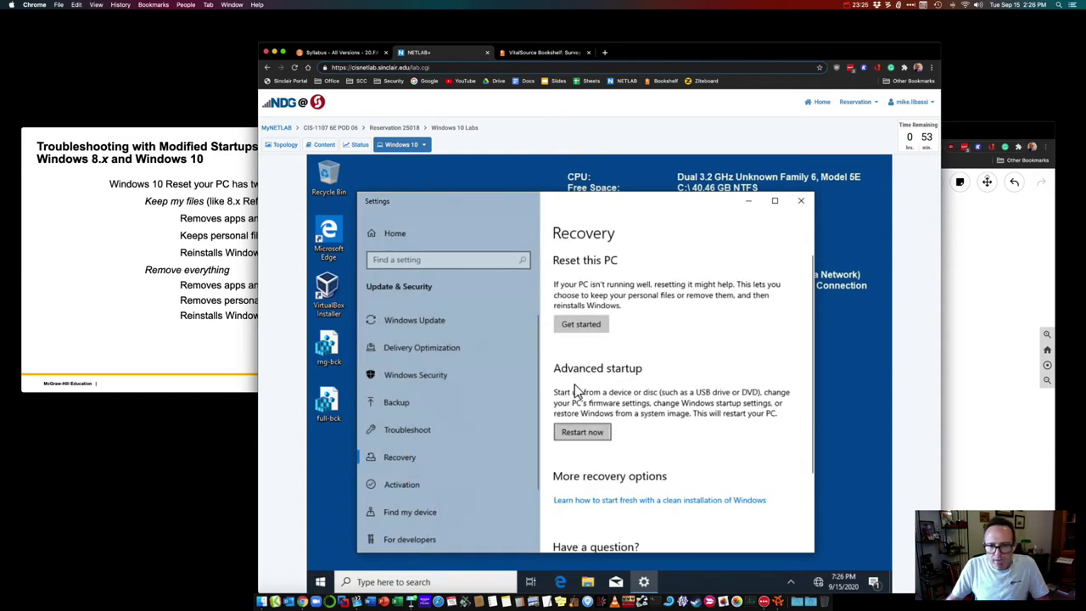
pyautogui.click(595, 434)
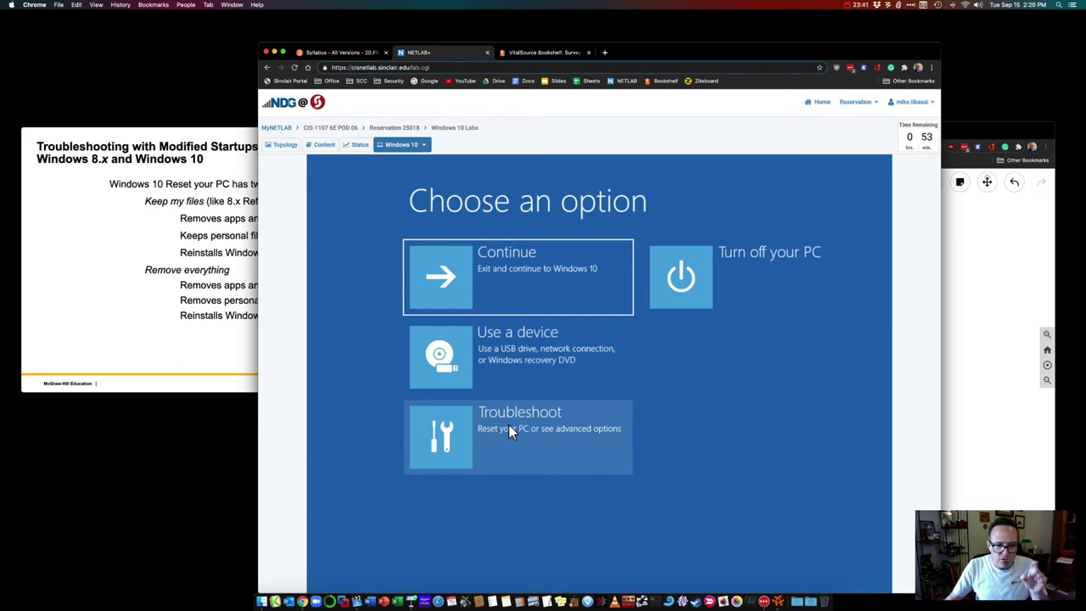
# Step: Open Troubleshoot > Advanced options on the VM's recovery screen, returning the slides to Advanced Boot Options
pyautogui.click(509, 430)
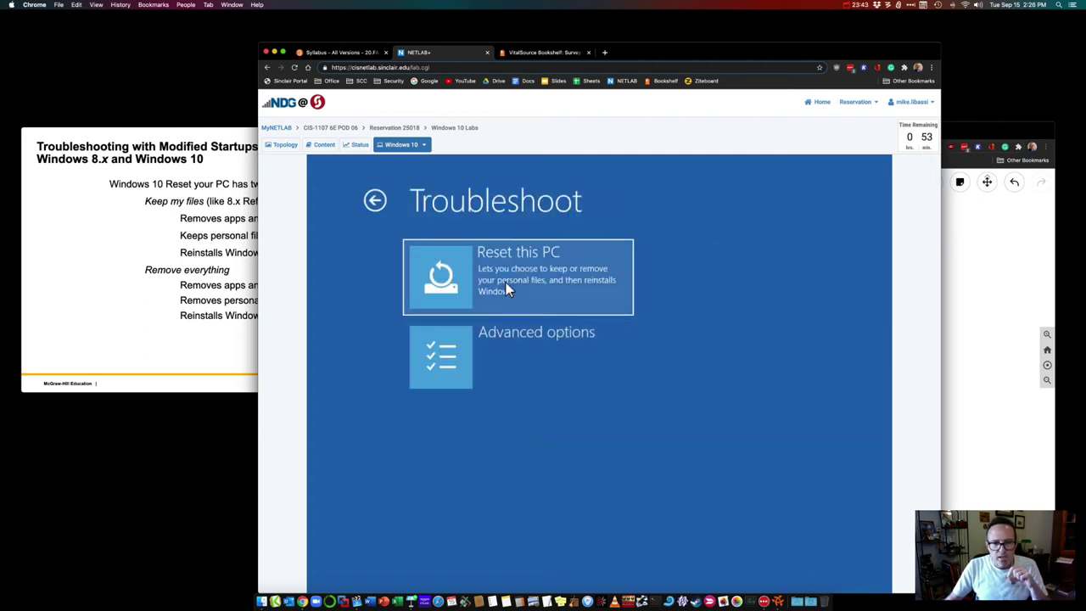
pyautogui.click(474, 366)
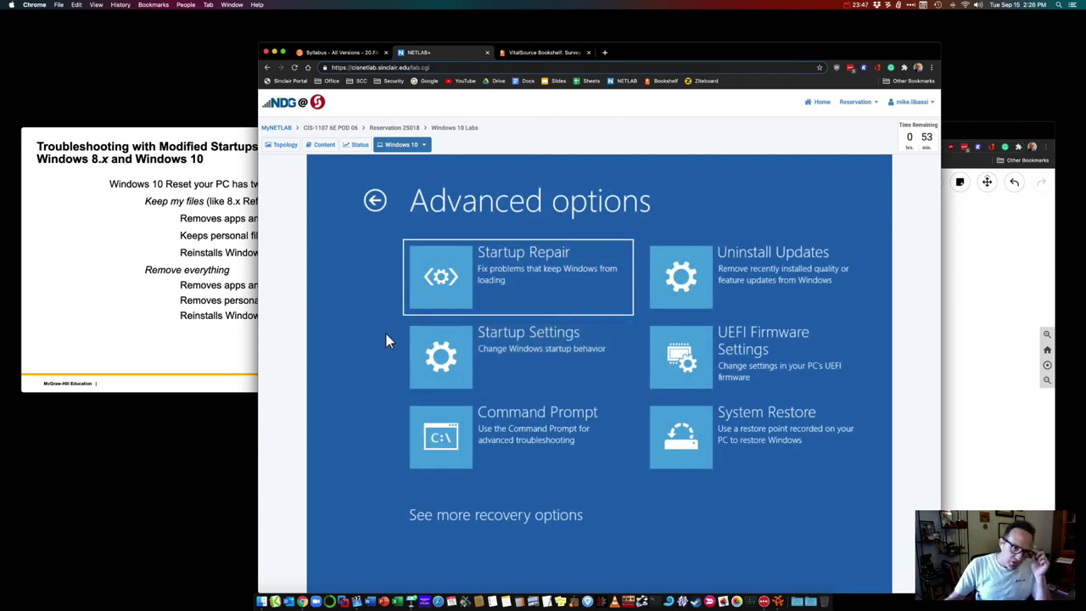
pyautogui.click(158, 316)
pyautogui.press('Left')
pyautogui.press('Left')
pyautogui.press('Left')
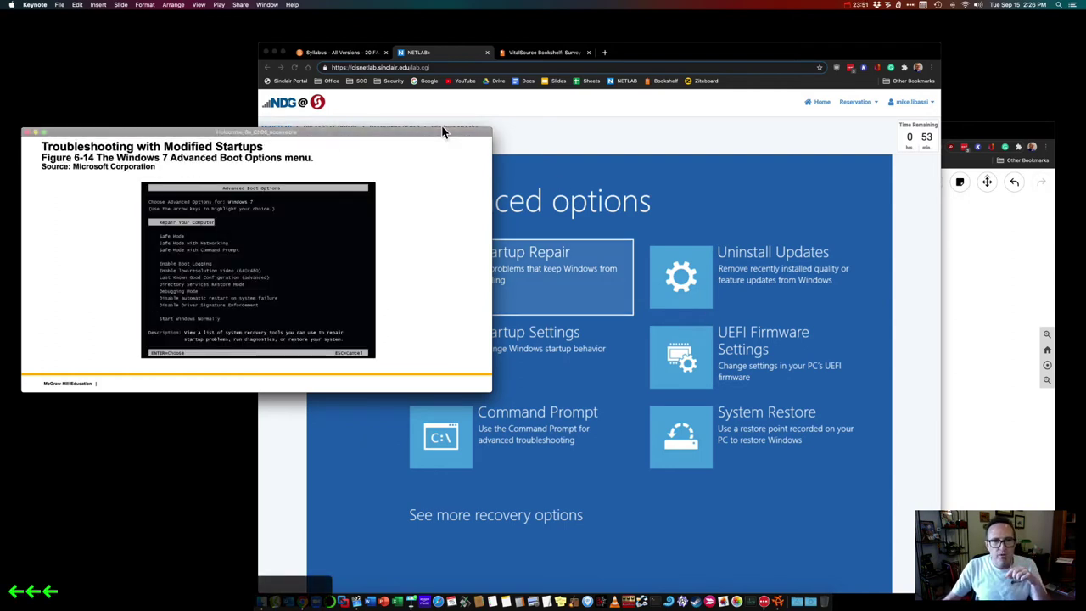
pyautogui.moveTo(437, 127); pyautogui.dragTo(293, 93)
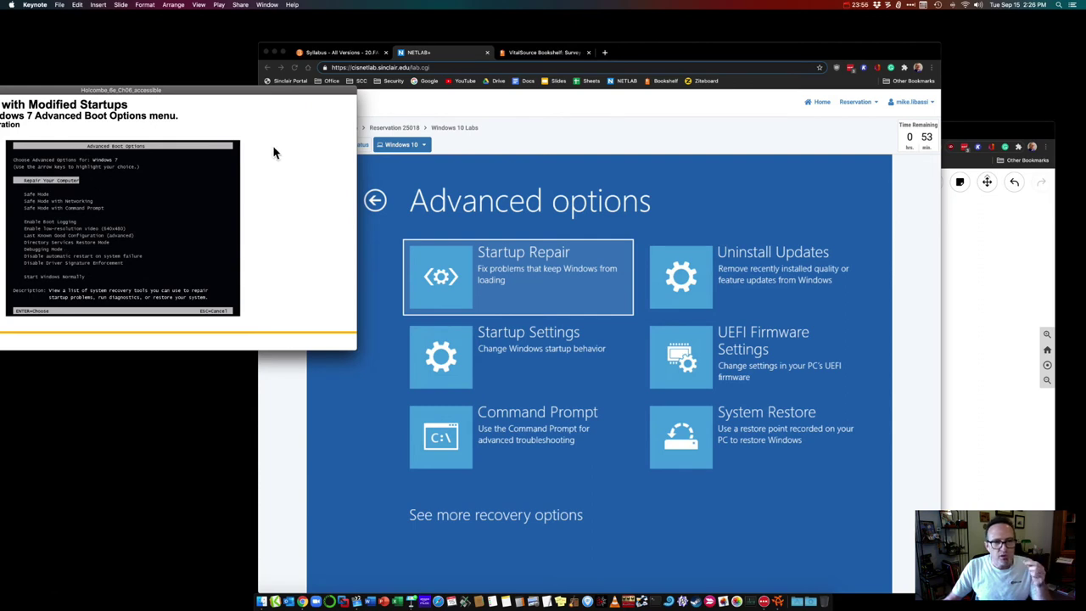
pyautogui.moveTo(243, 96); pyautogui.dragTo(377, 163)
pyautogui.click(775, 202)
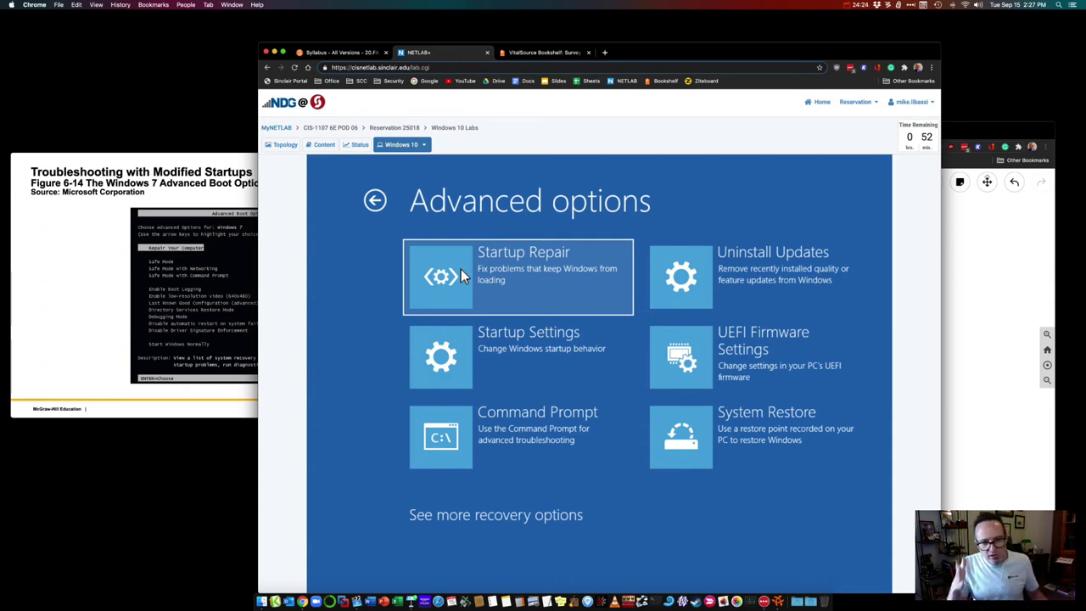
# Step: Advance the lecture to the Windows 10 Reset options slide and launch Startup Repair on the VM
pyautogui.click(154, 158)
pyautogui.press('Down')
pyautogui.press('Down')
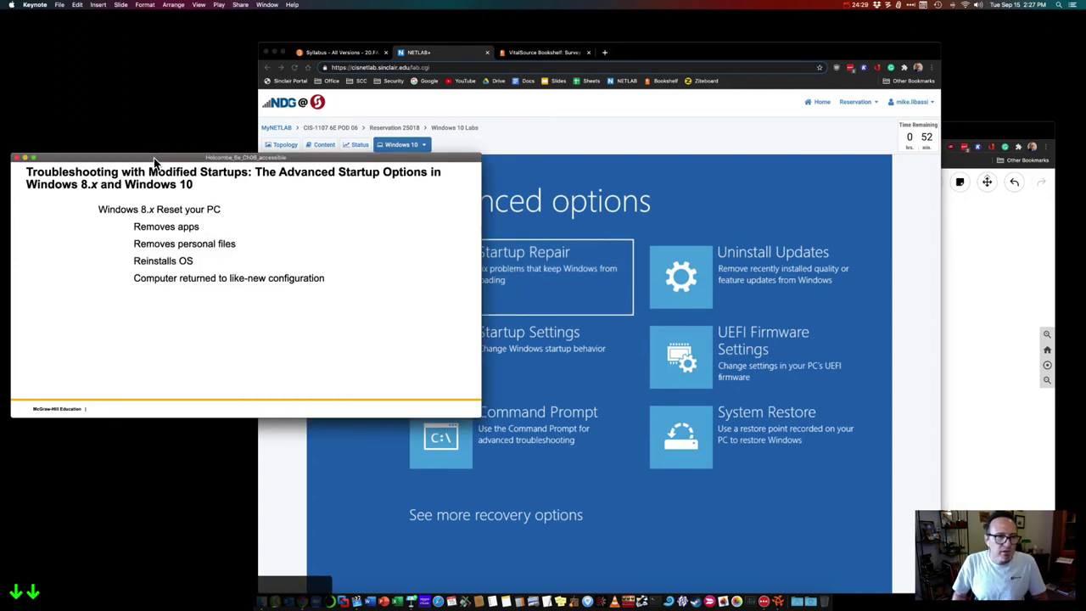
pyautogui.press('Down')
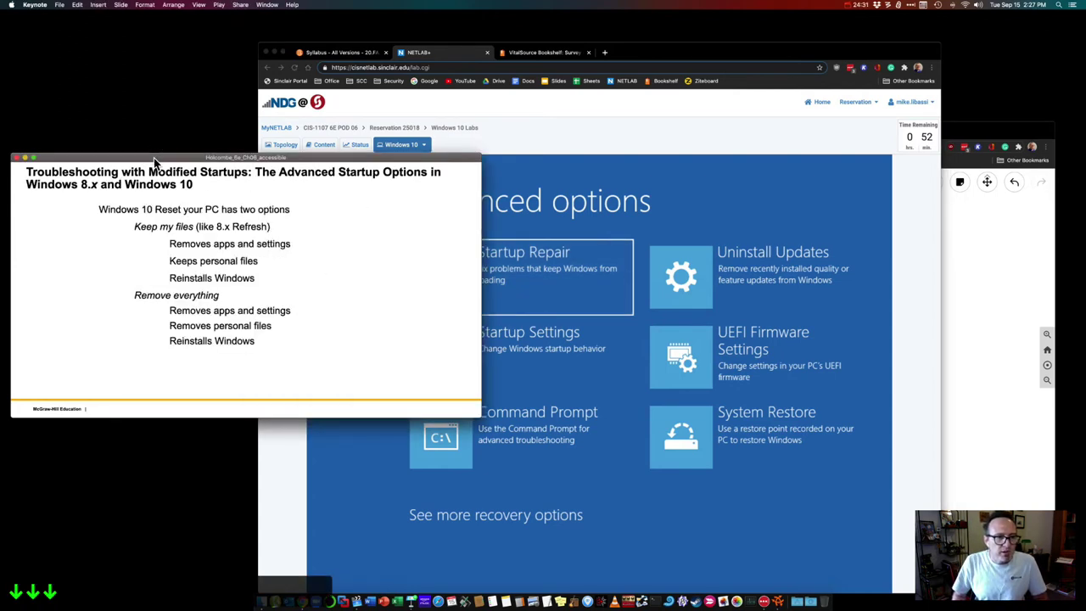
pyautogui.click(751, 530)
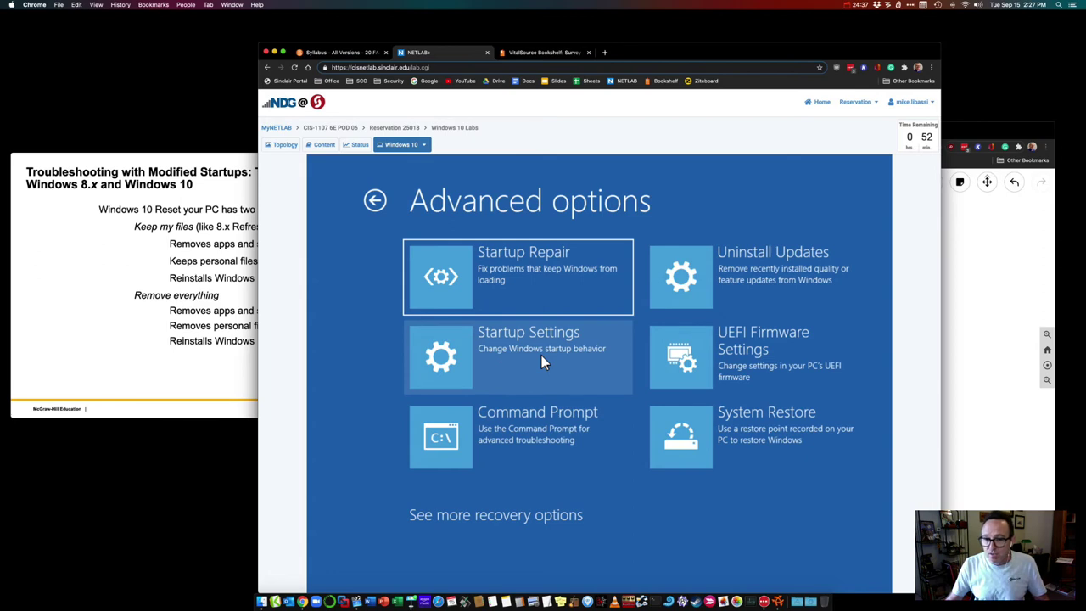
pyautogui.click(459, 254)
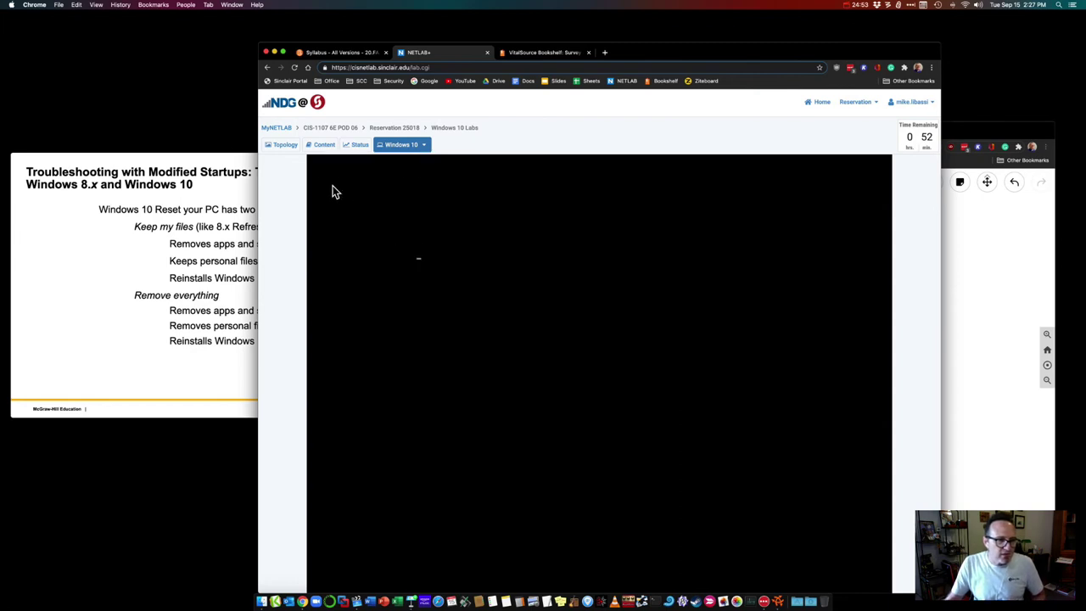
pyautogui.click(175, 159)
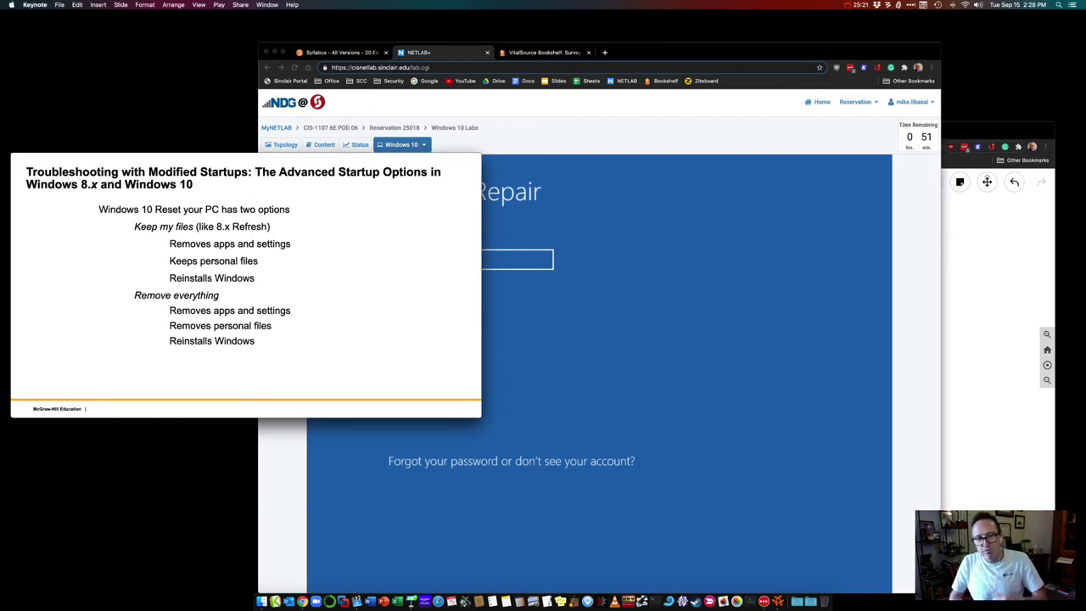
# Step: Continue Startup Repair as Student with an empty password while advancing to the MSCONFIG in Windows 7 slide
pyautogui.click(483, 321)
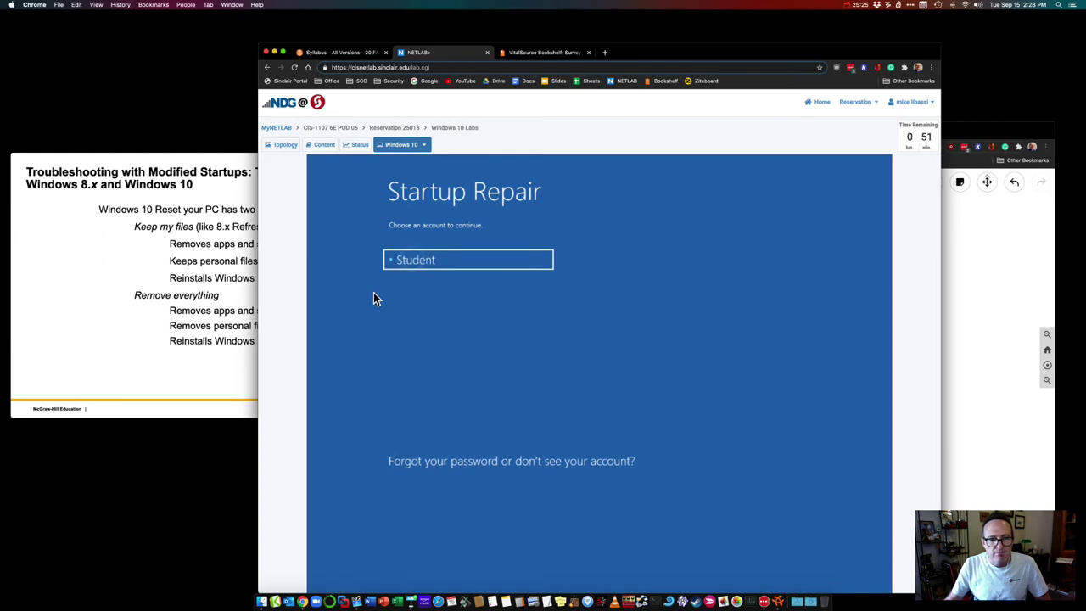
pyautogui.press('Return')
pyautogui.press('Return')
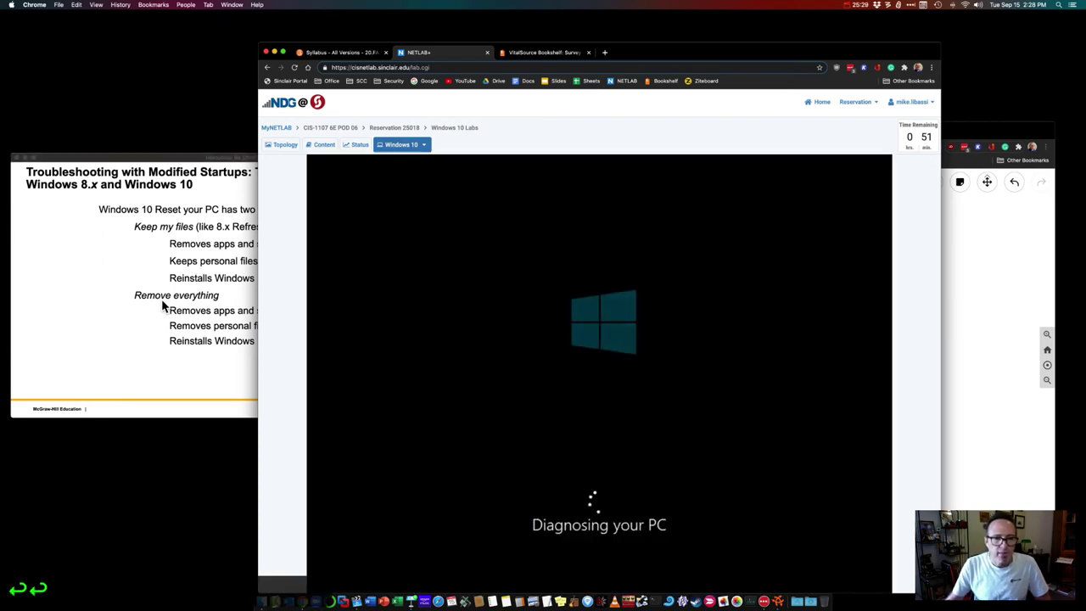
pyautogui.click(204, 285)
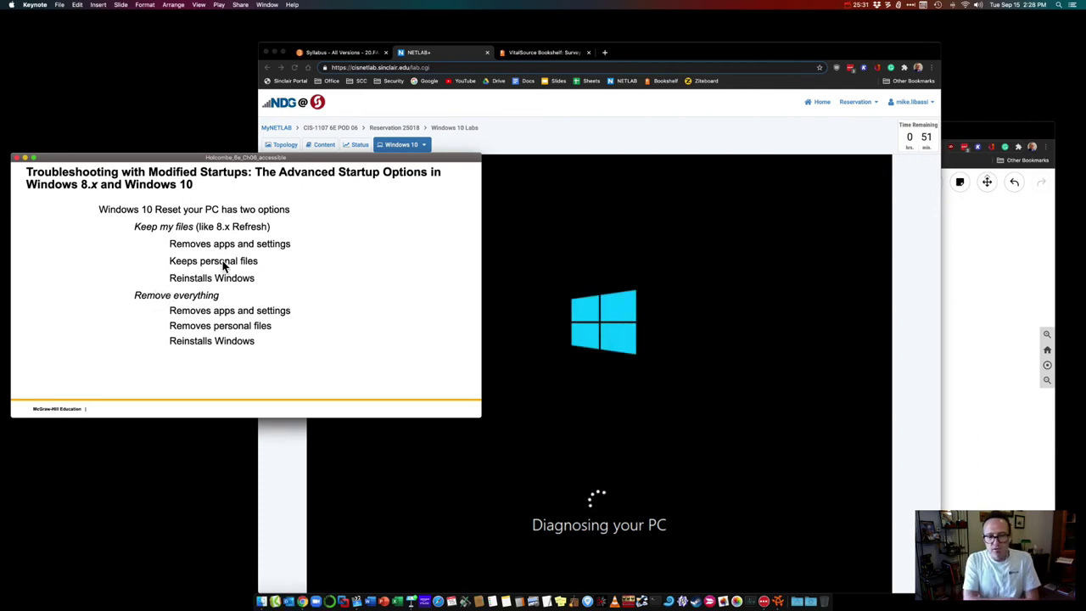
pyautogui.click(223, 266)
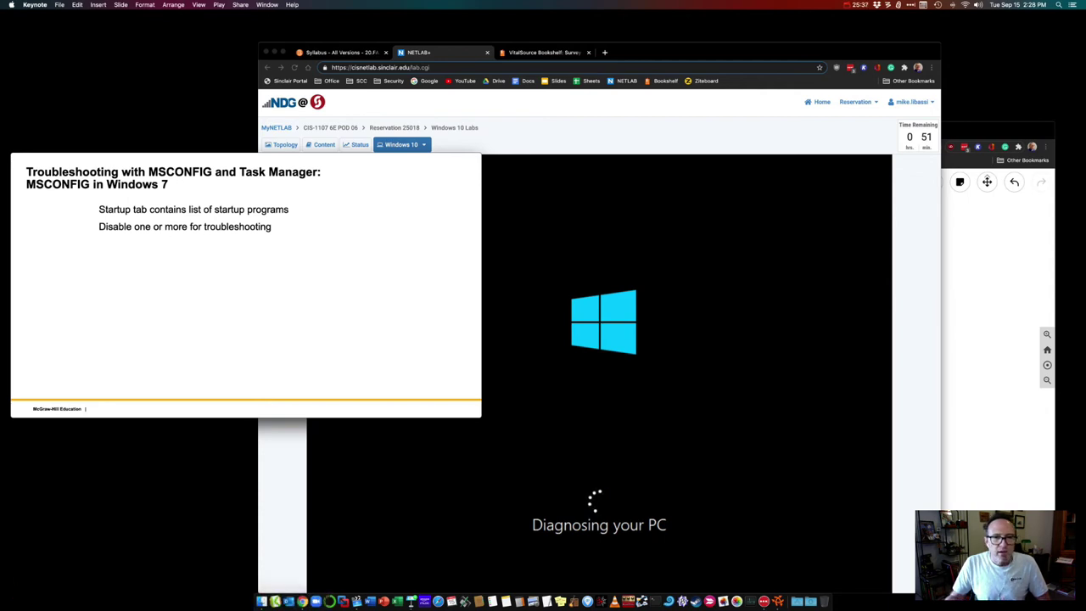
pyautogui.click(446, 56)
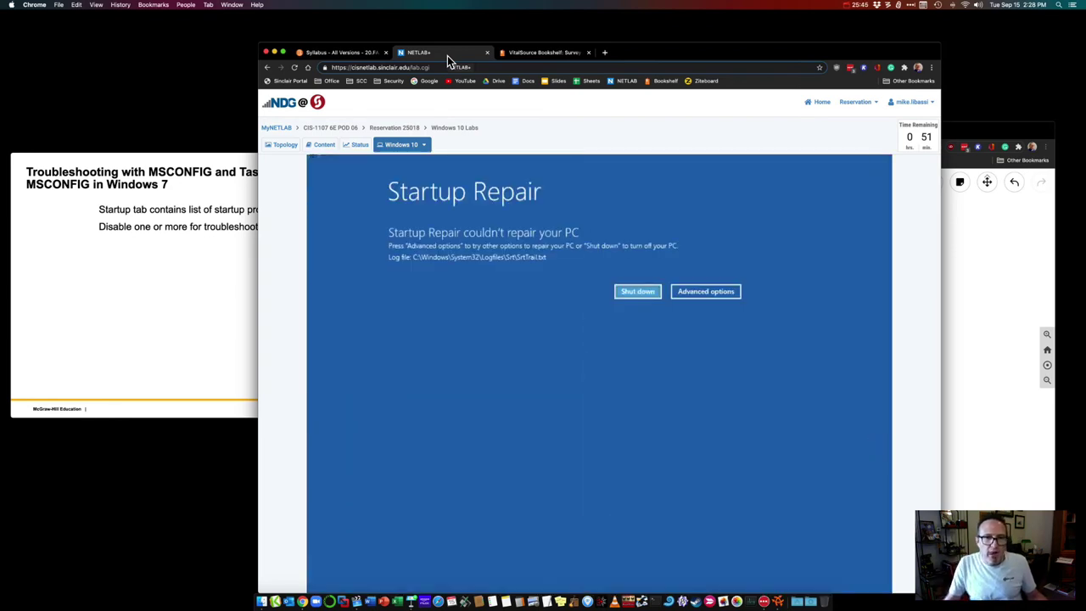
# Step: Choose Advanced options on the failed Startup Repair screen
pyautogui.click(692, 293)
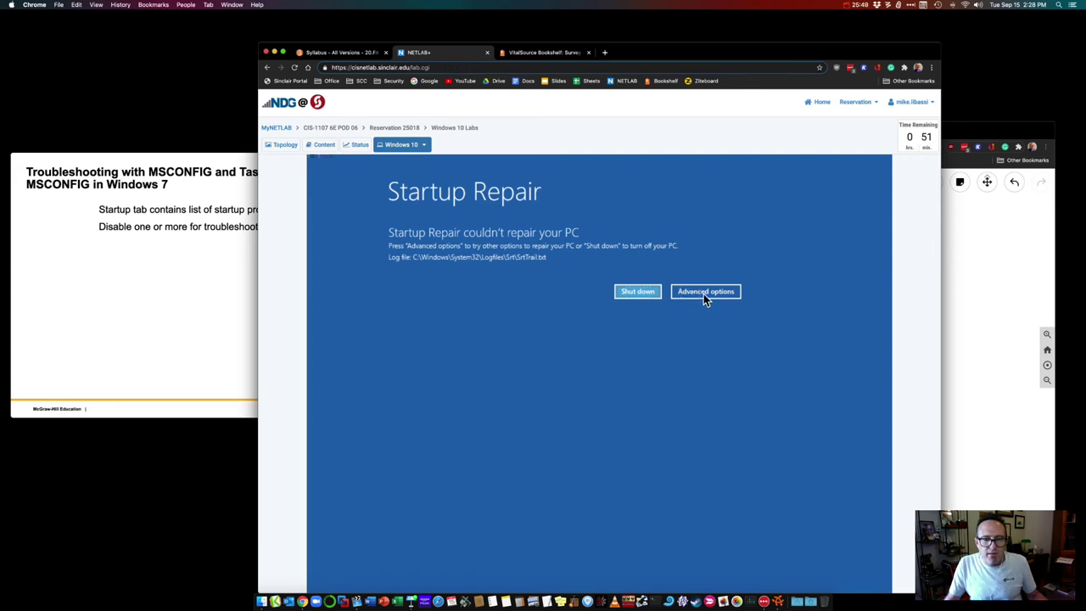
pyautogui.click(704, 293)
pyautogui.press('Tab')
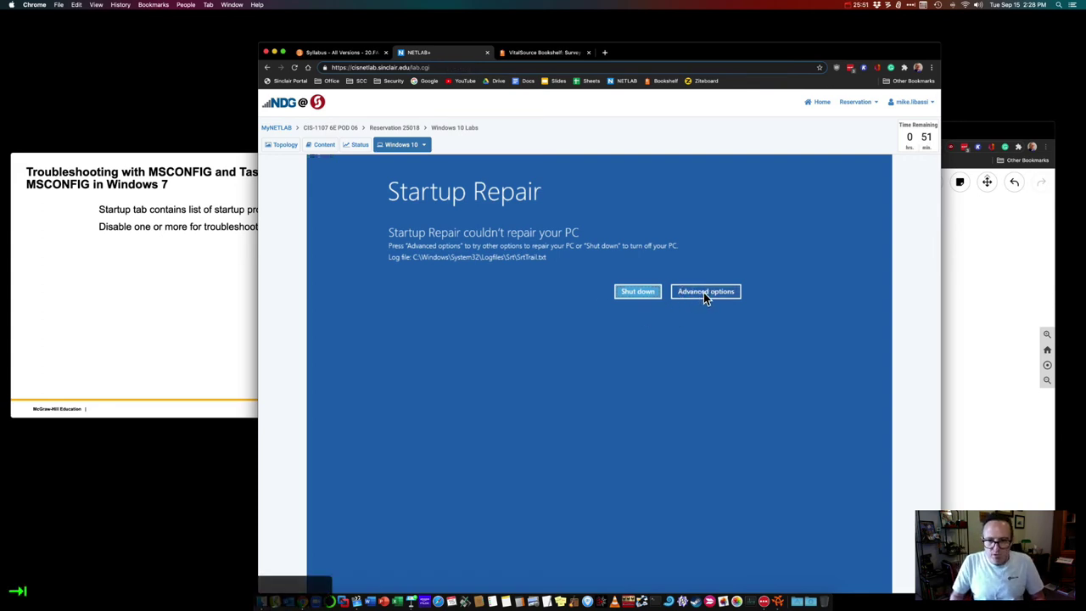
pyautogui.click(703, 292)
pyautogui.press('Tab')
pyautogui.press('Return')
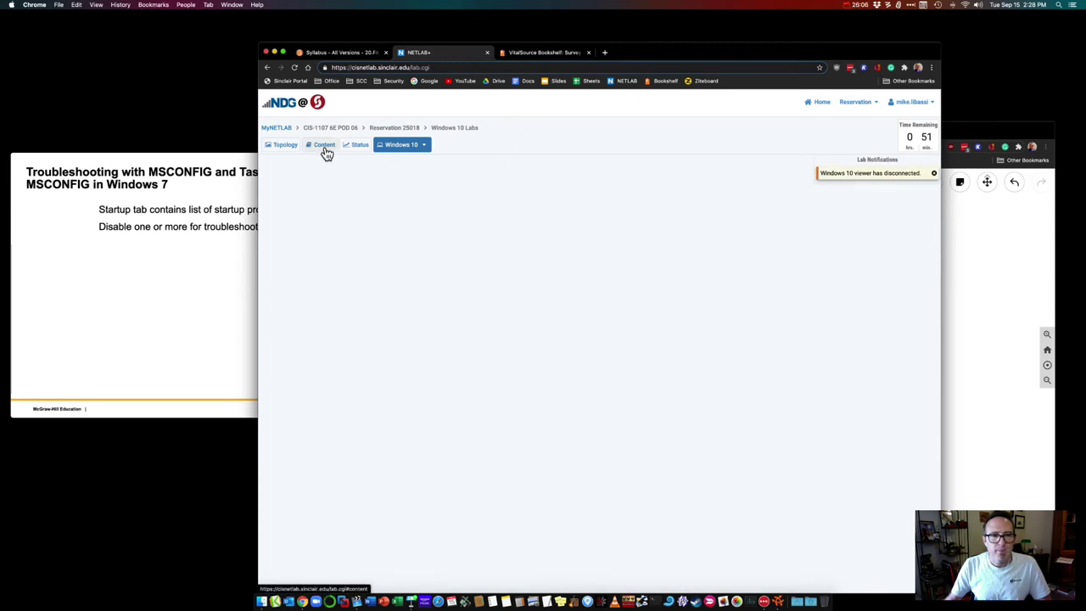
# Step: Power on the Windows 10 VM from NETLAB+'s Status page and confirm
pyautogui.click(348, 149)
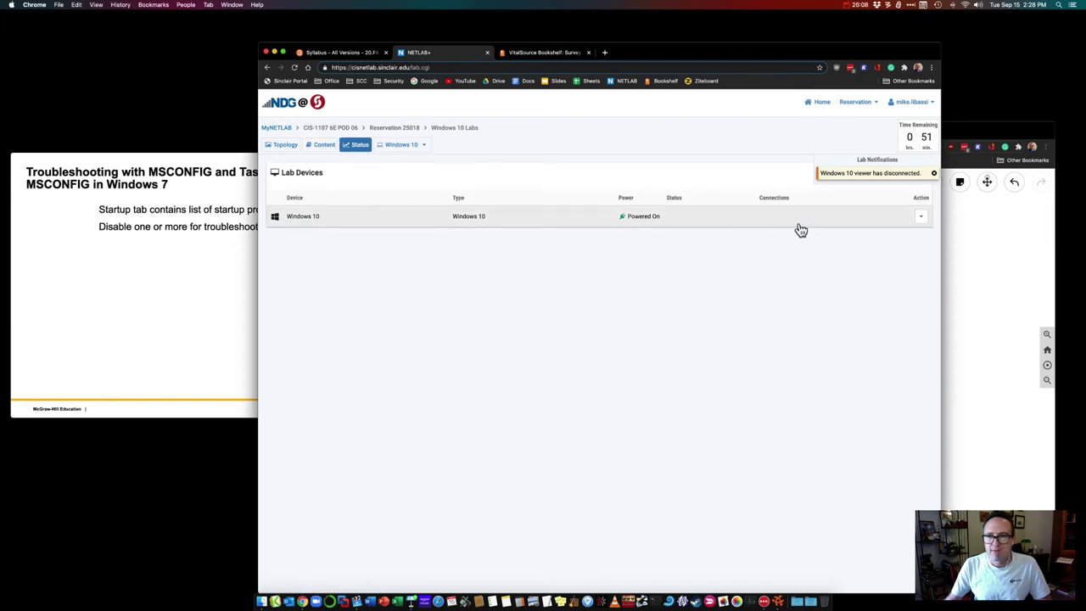
pyautogui.click(403, 146)
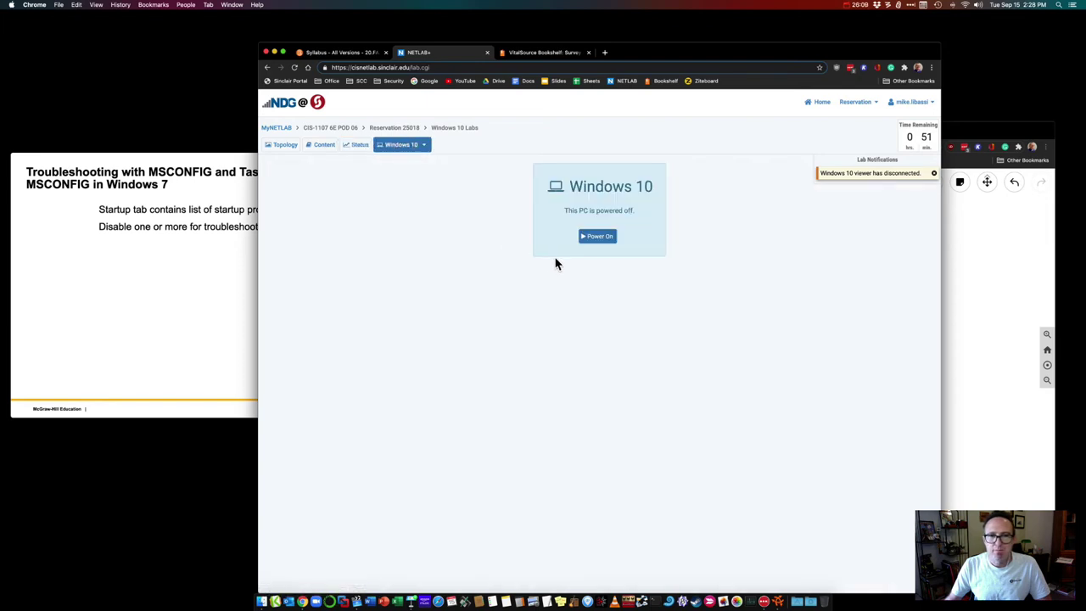
pyautogui.click(597, 236)
pyautogui.click(583, 359)
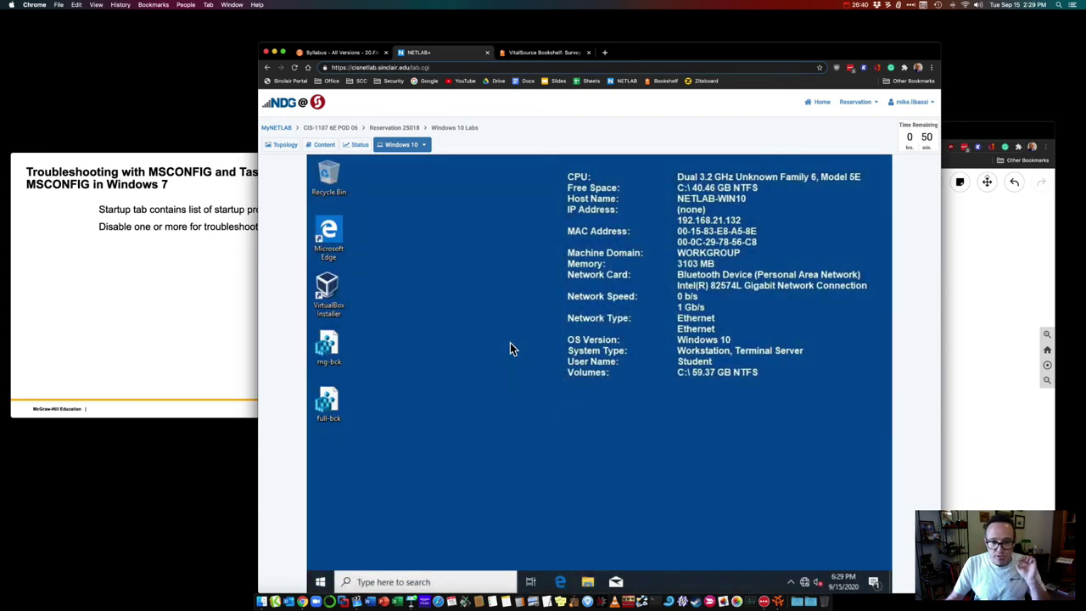
pyautogui.click(371, 585)
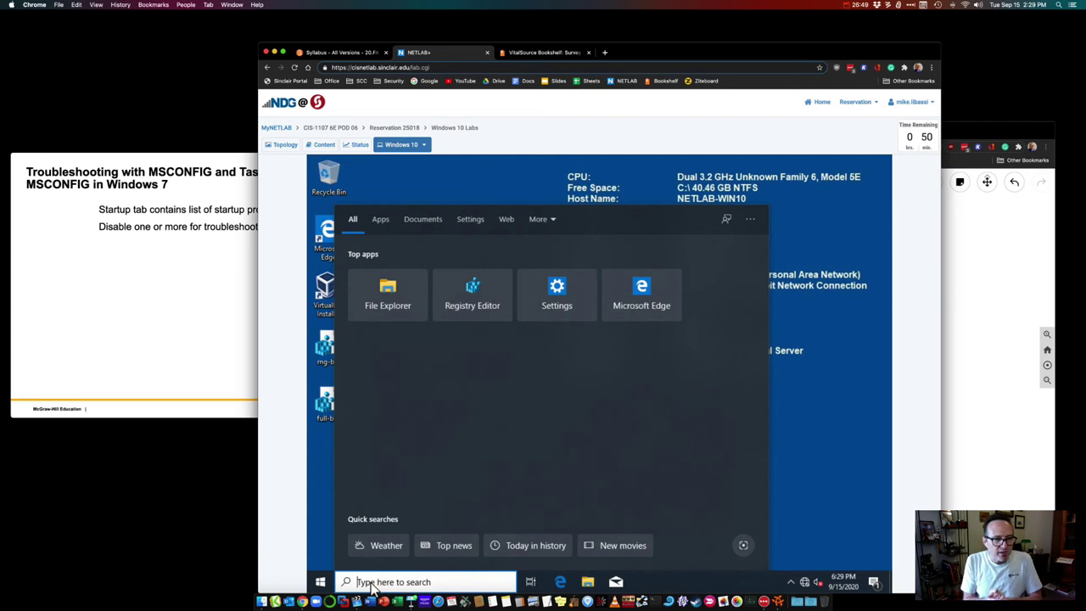
pyautogui.click(374, 586)
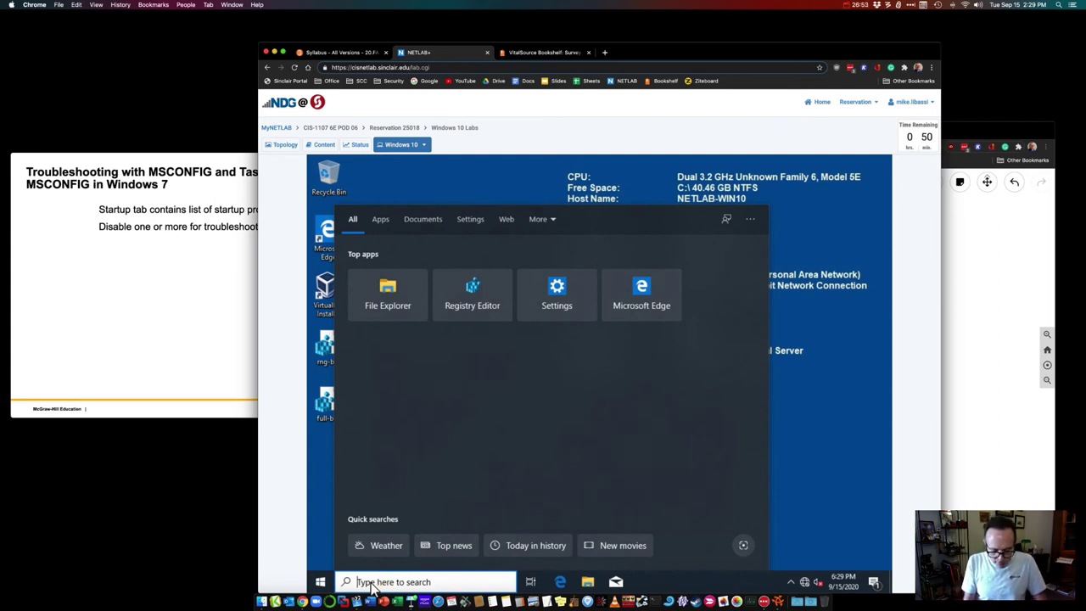
pyautogui.write('msconfig')
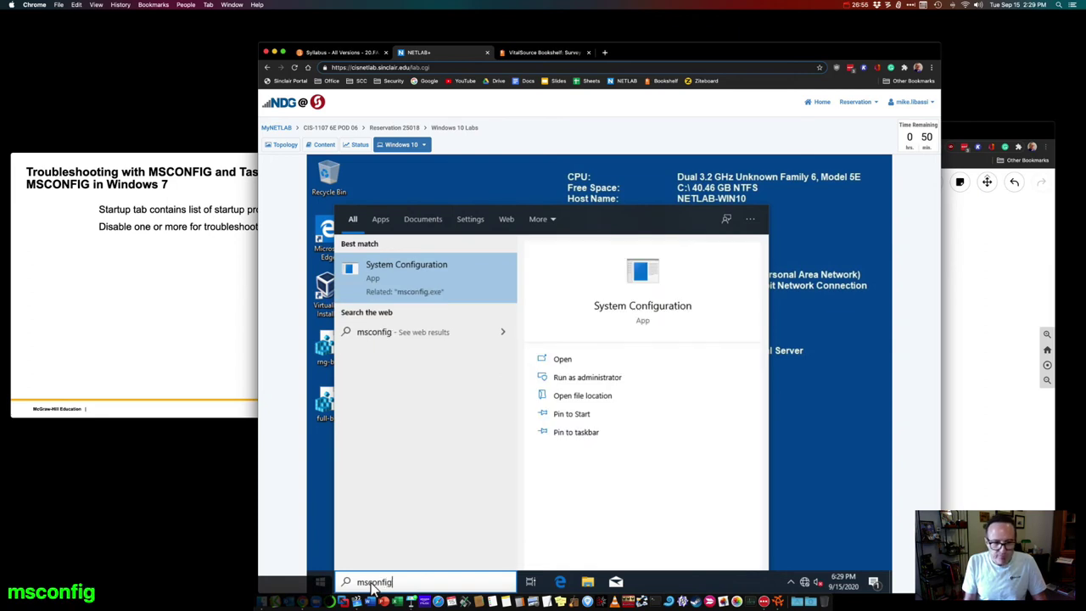
pyautogui.press('Return')
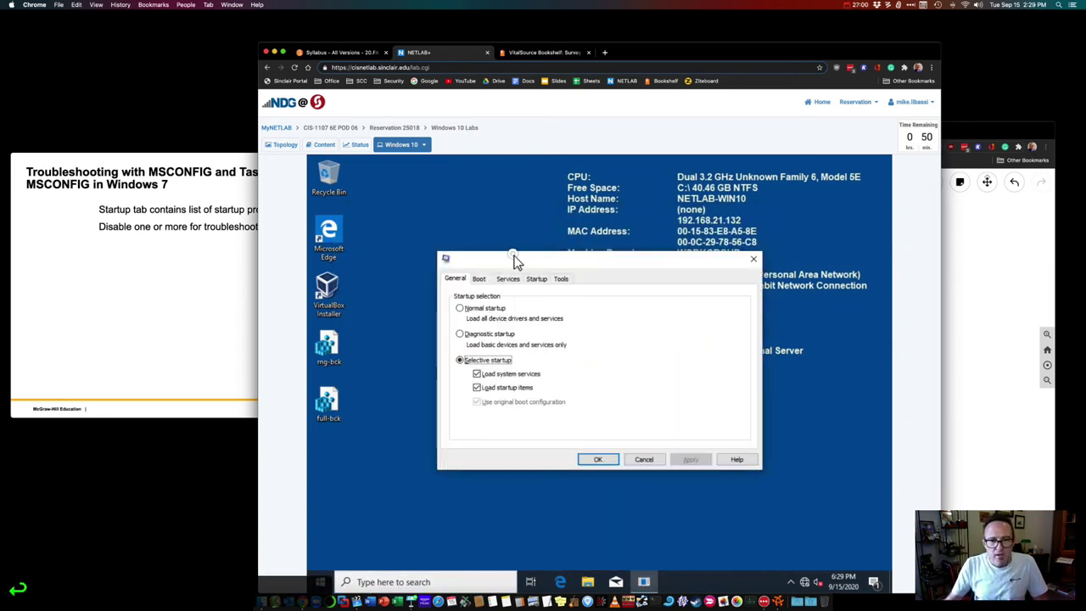
pyautogui.moveTo(512, 258); pyautogui.dragTo(504, 244)
pyautogui.click(470, 263)
pyautogui.click(447, 264)
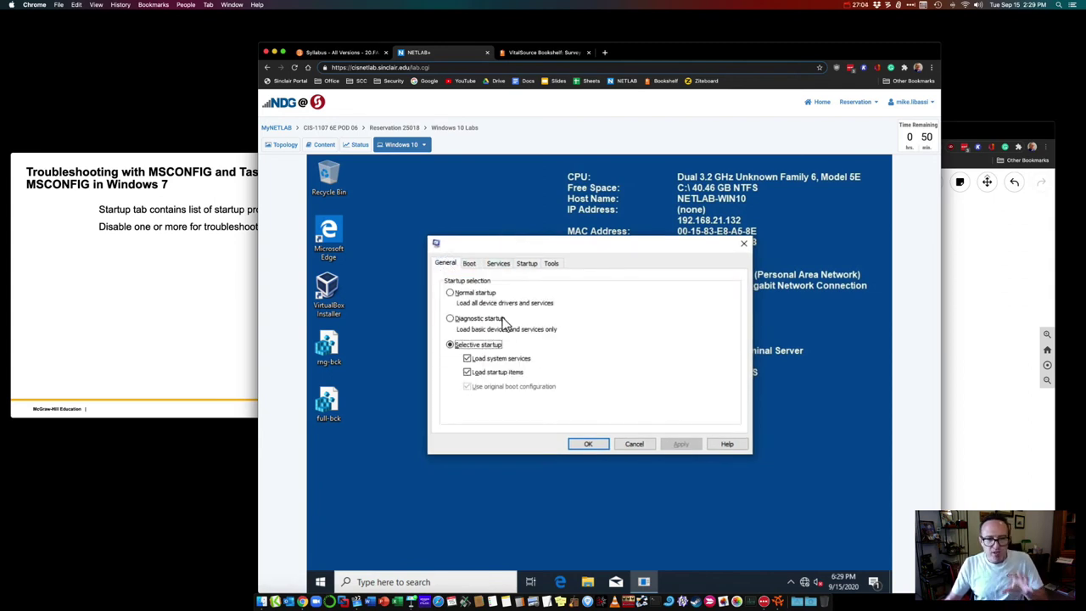
pyautogui.click(553, 264)
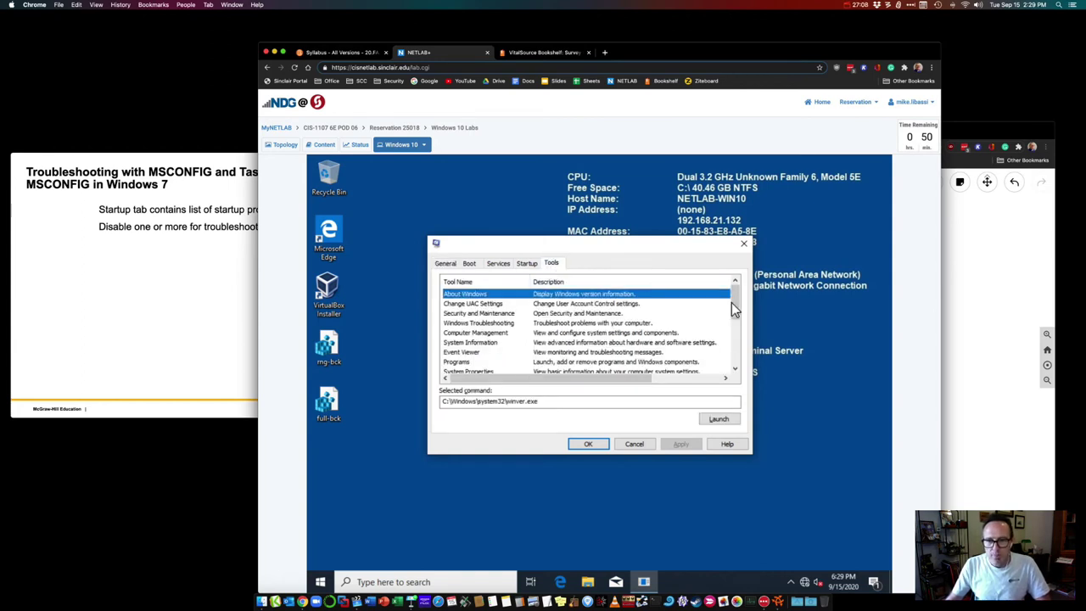
pyautogui.moveTo(735, 303); pyautogui.dragTo(703, 274)
pyautogui.moveTo(618, 239); pyautogui.dragTo(594, 198)
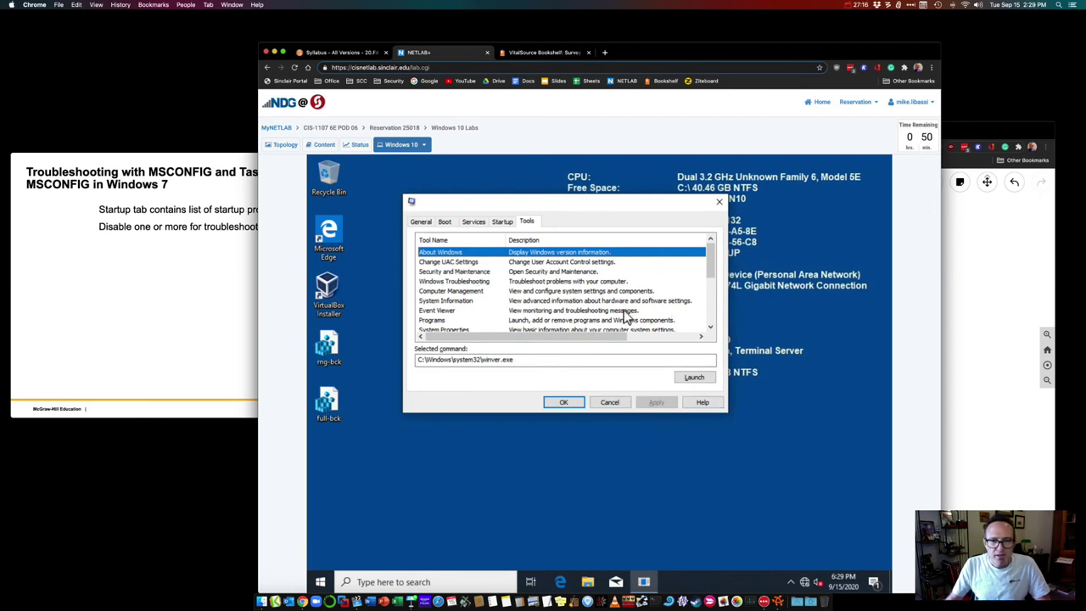
pyautogui.click(693, 378)
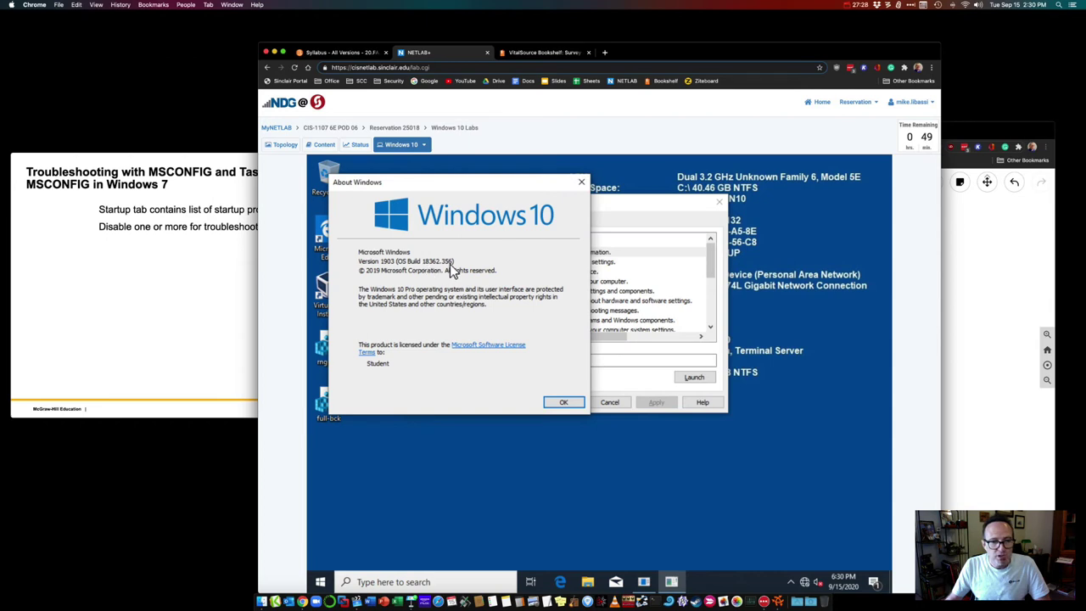
pyautogui.click(581, 182)
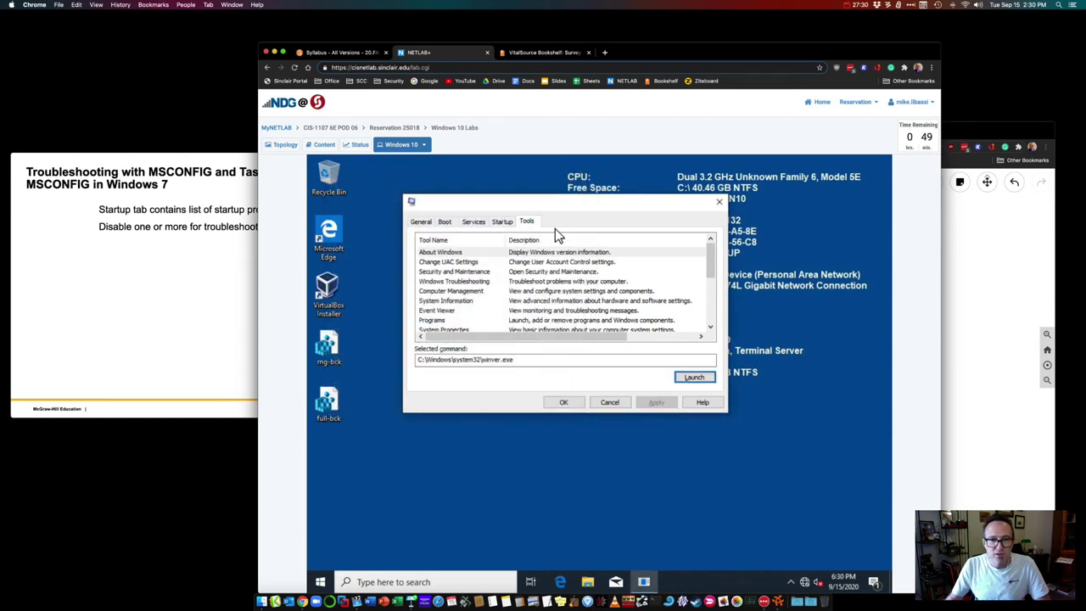
pyautogui.click(484, 263)
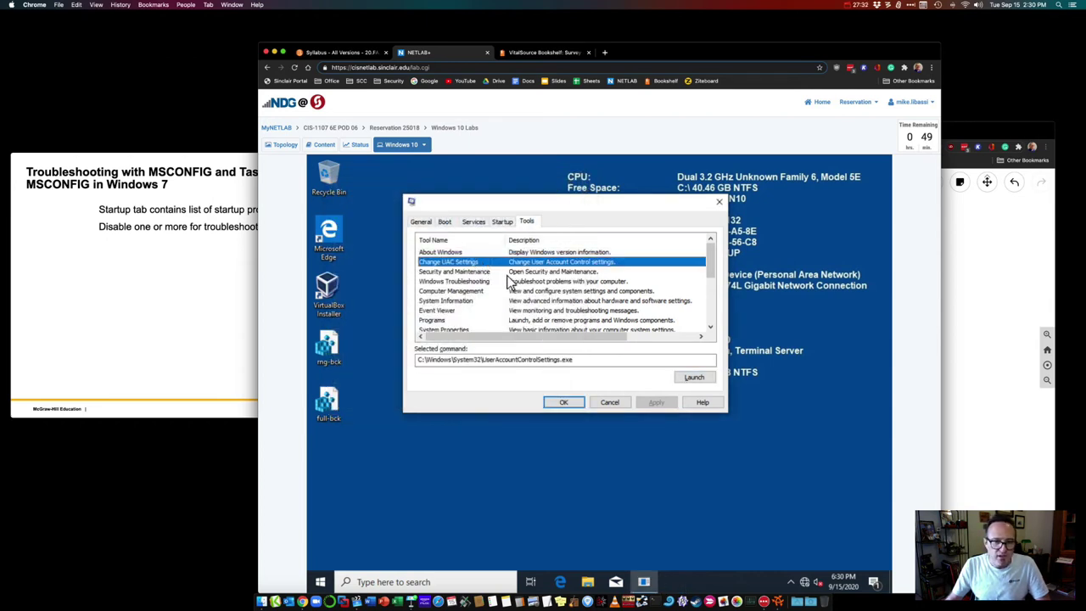
pyautogui.click(561, 273)
pyautogui.moveTo(710, 270); pyautogui.dragTo(713, 291)
pyautogui.click(539, 262)
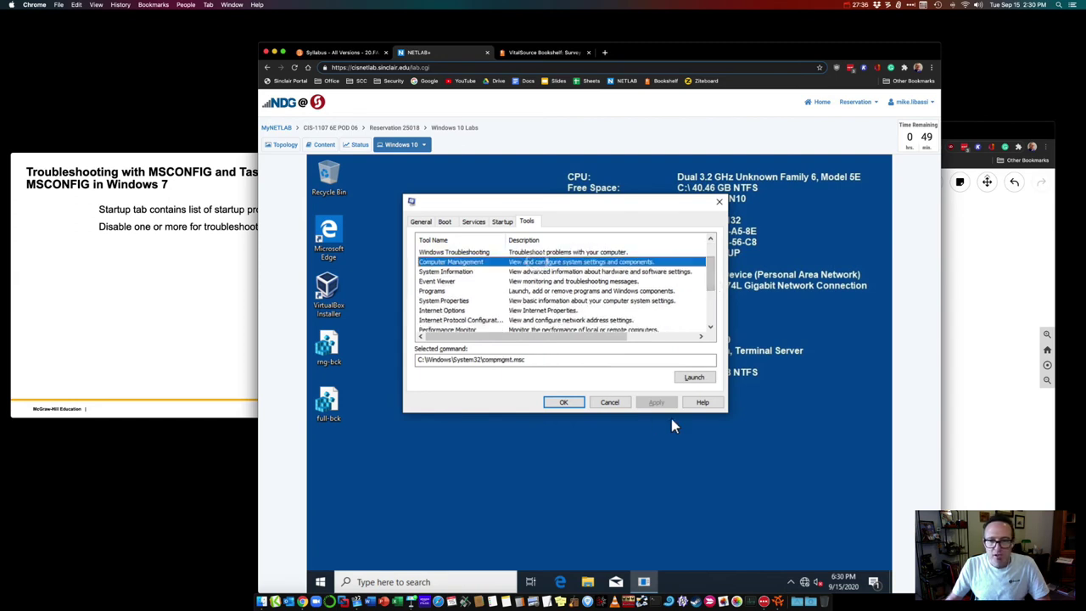
pyautogui.click(696, 382)
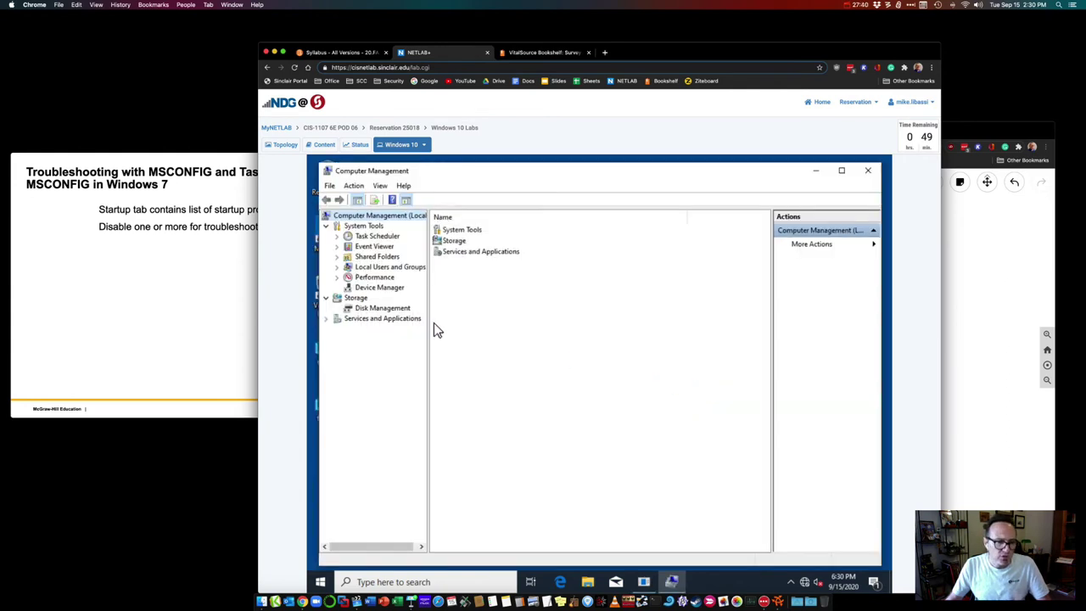
pyautogui.click(338, 247)
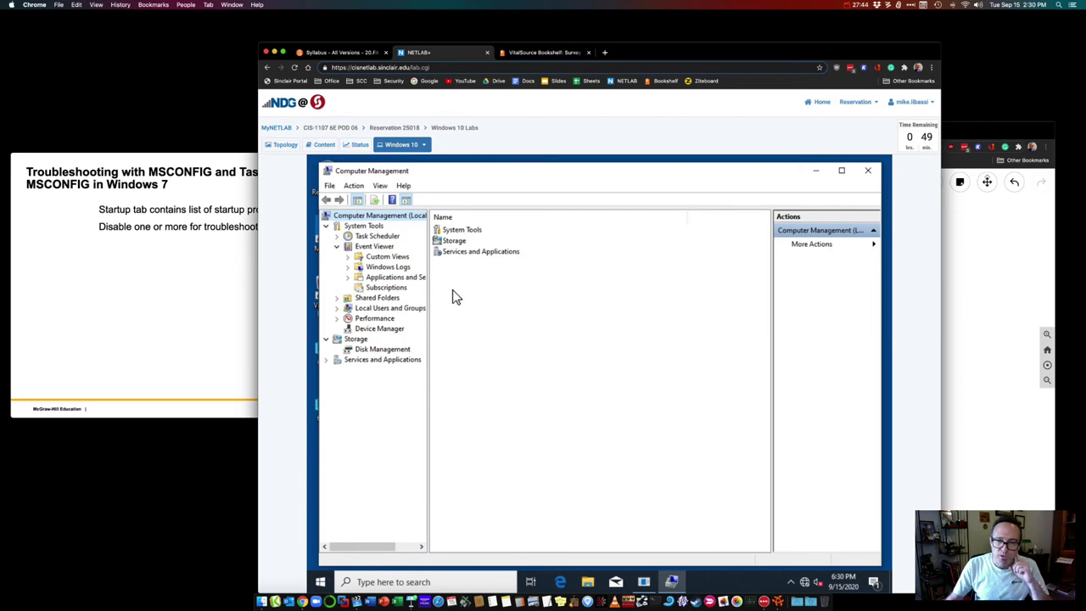
pyautogui.click(384, 267)
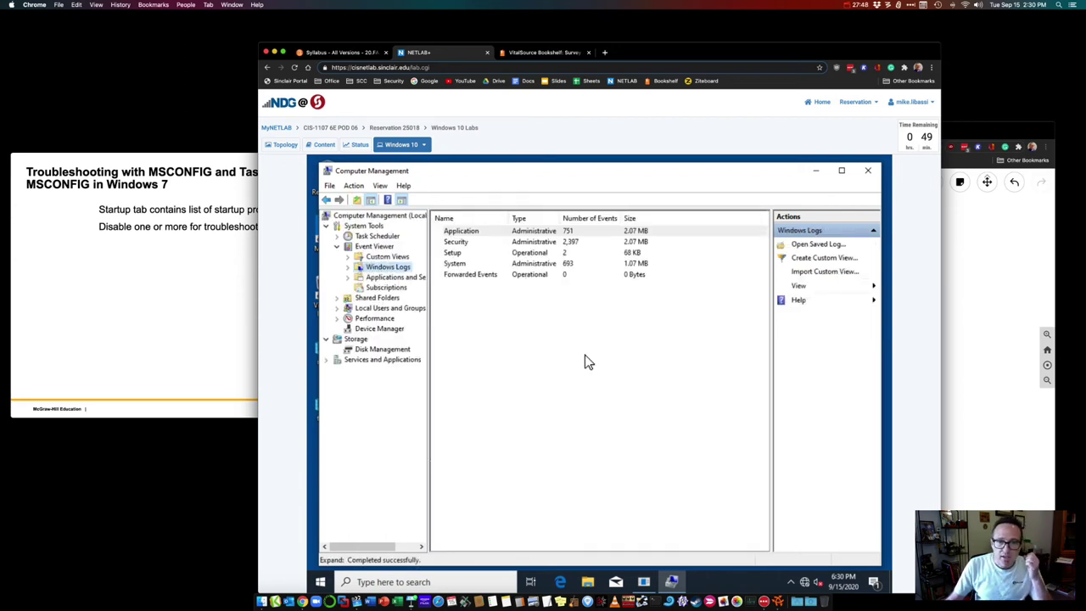
pyautogui.click(347, 267)
pyautogui.click(388, 308)
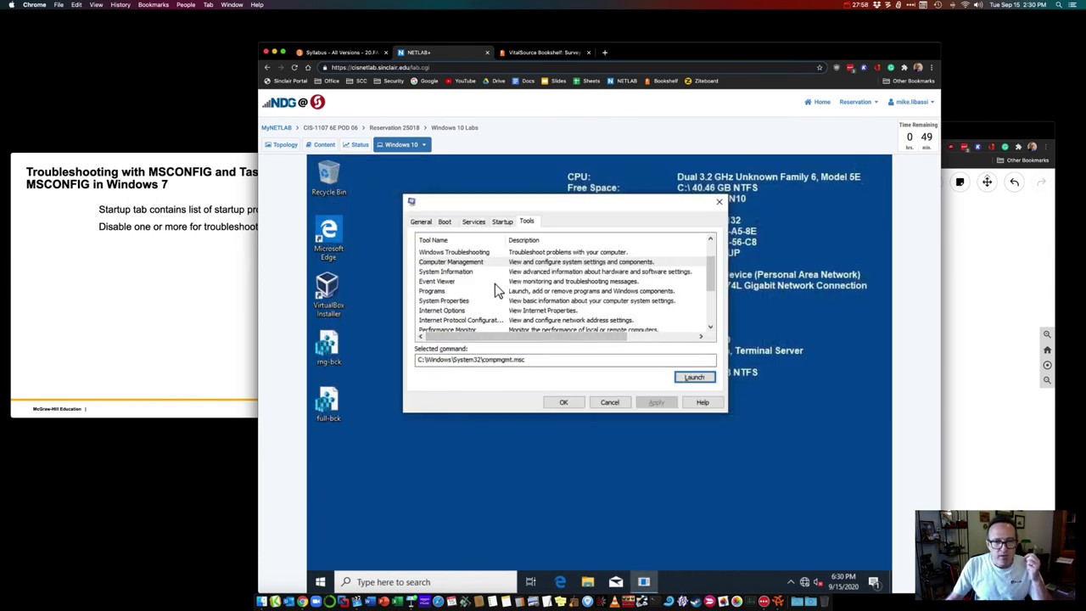
pyautogui.click(502, 282)
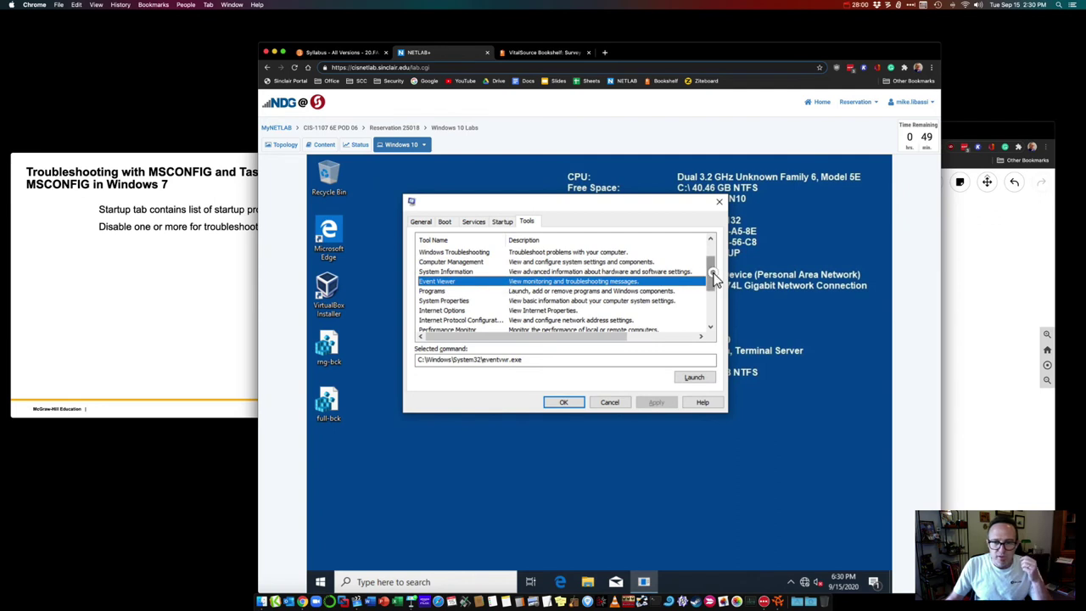
pyautogui.moveTo(714, 280); pyautogui.dragTo(711, 295)
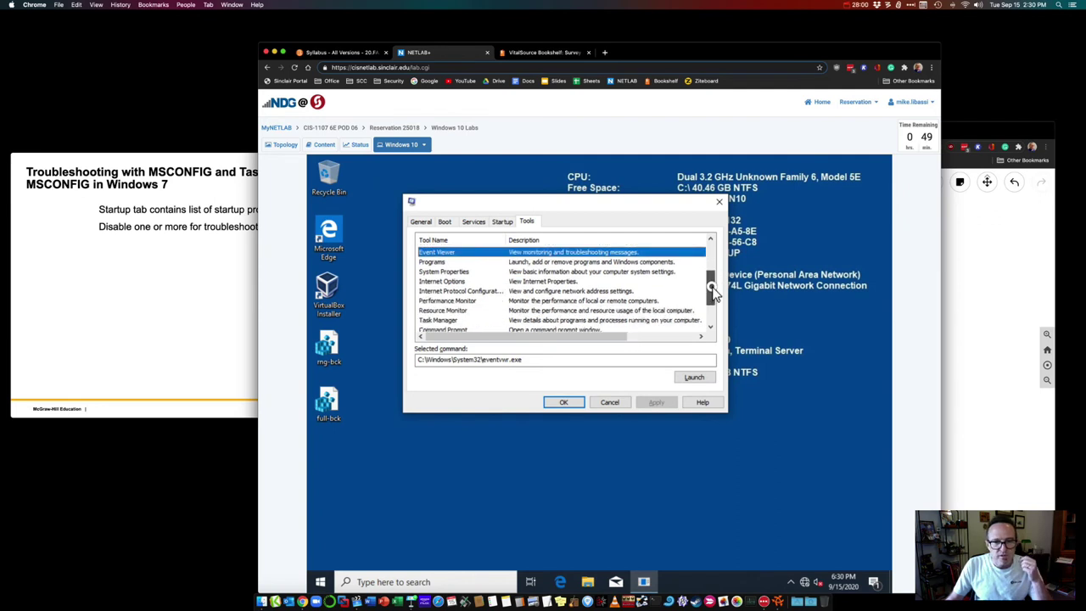
pyautogui.click(549, 272)
pyautogui.click(696, 380)
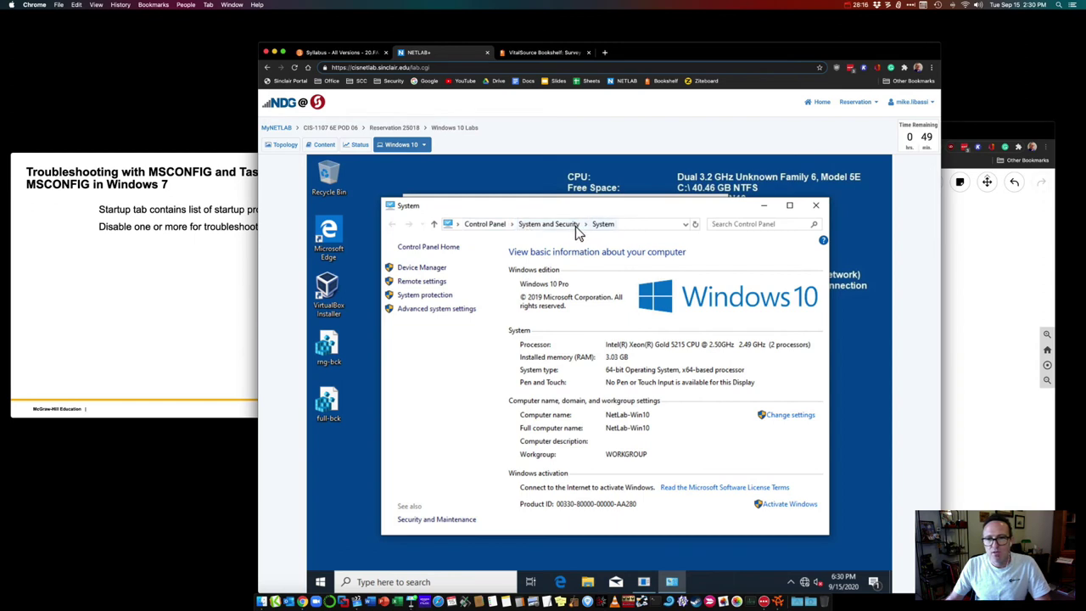
pyautogui.click(491, 226)
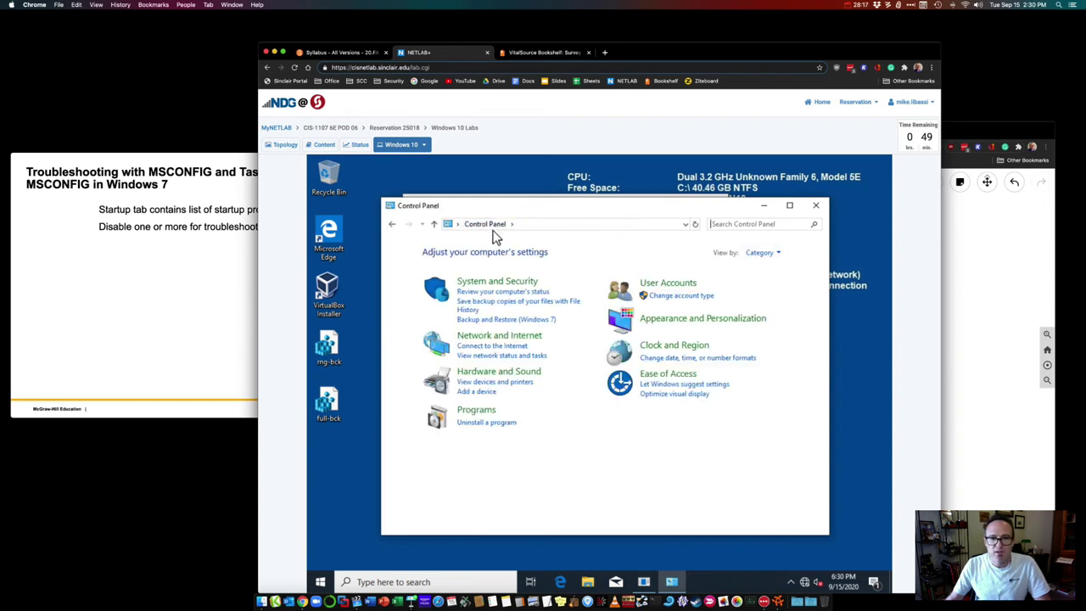
pyautogui.click(513, 284)
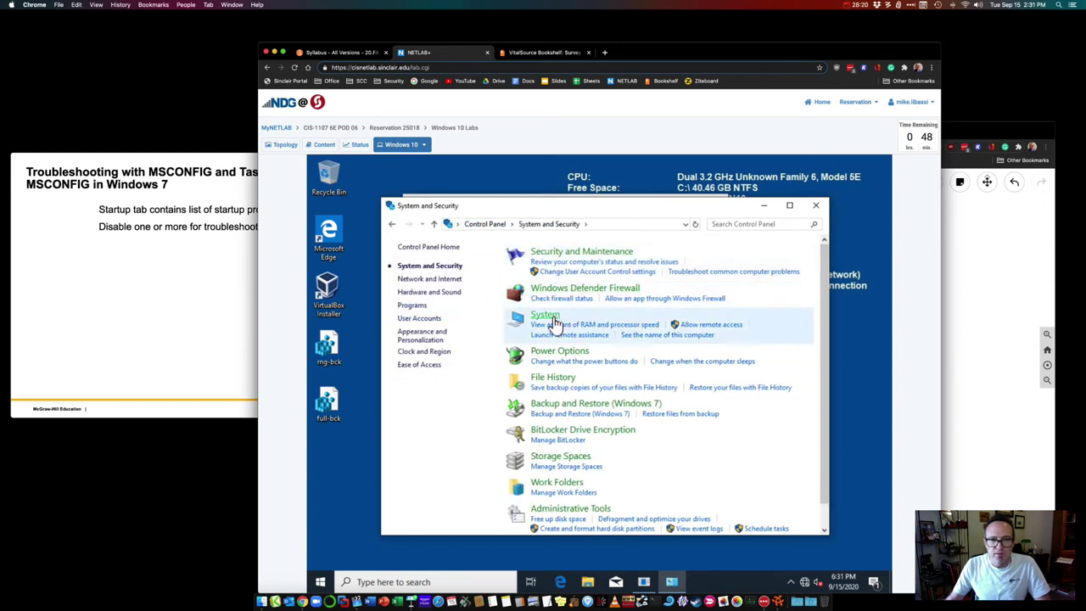
pyautogui.click(550, 316)
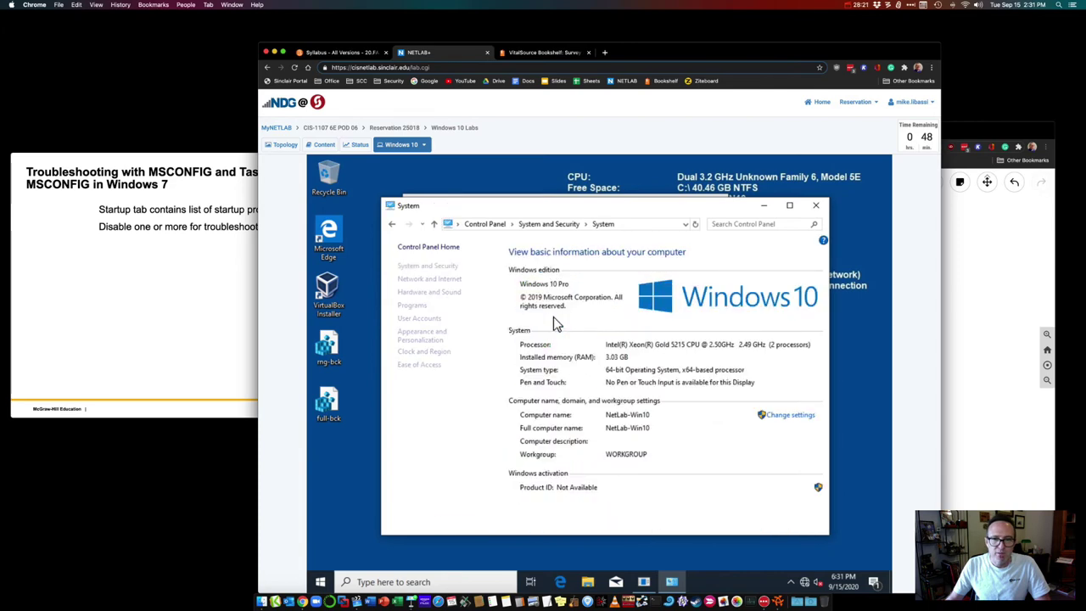
pyautogui.click(815, 205)
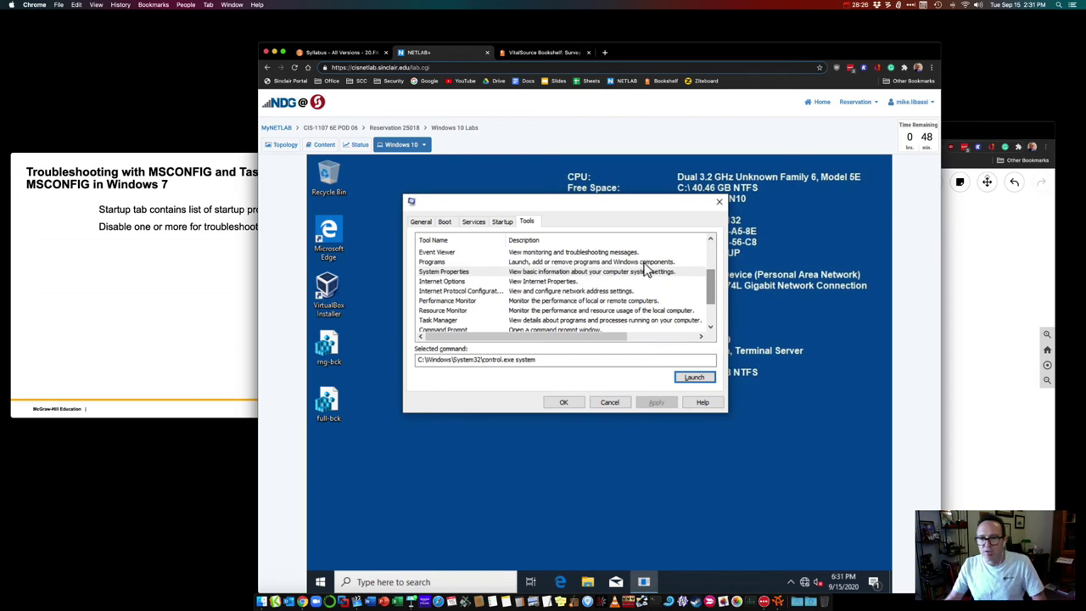
pyautogui.moveTo(711, 292); pyautogui.dragTo(711, 311)
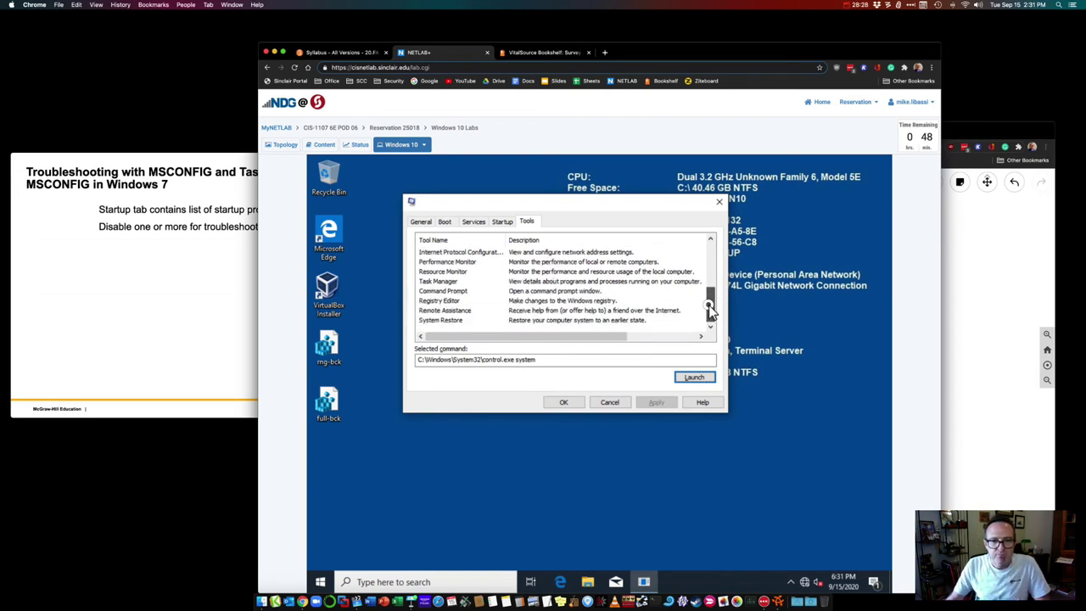
pyautogui.click(547, 320)
pyautogui.click(694, 379)
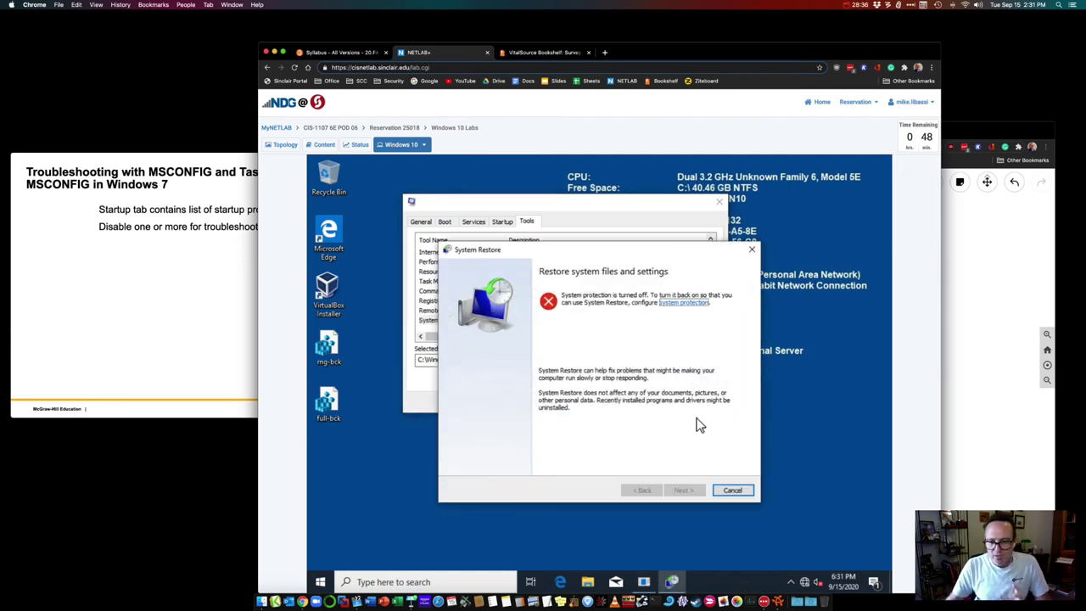
# Step: Cancel System Restore and show the startup items in System Configuration
pyautogui.click(732, 491)
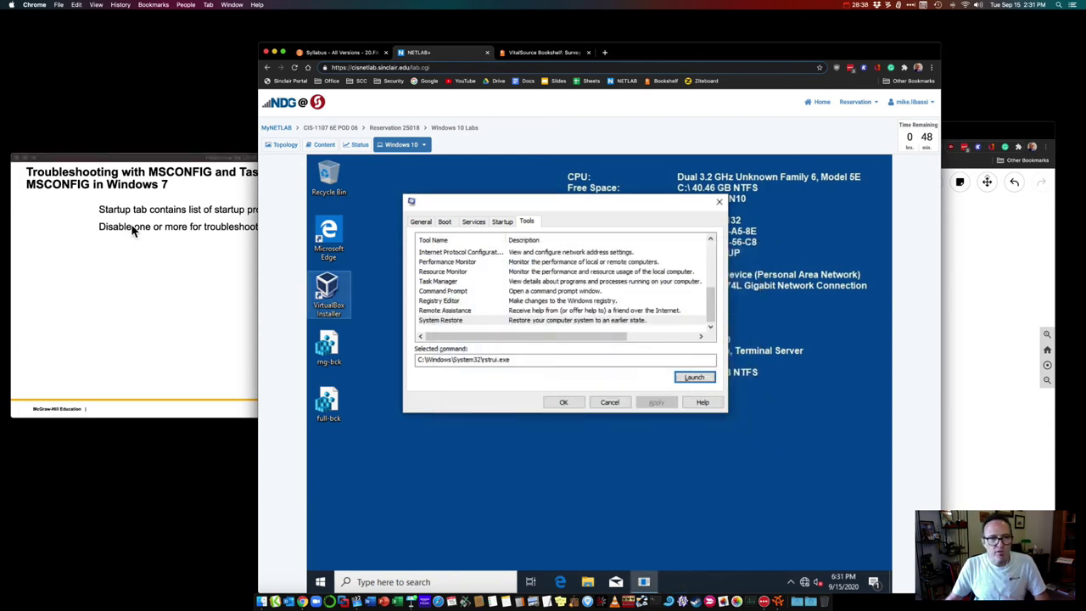
pyautogui.click(181, 247)
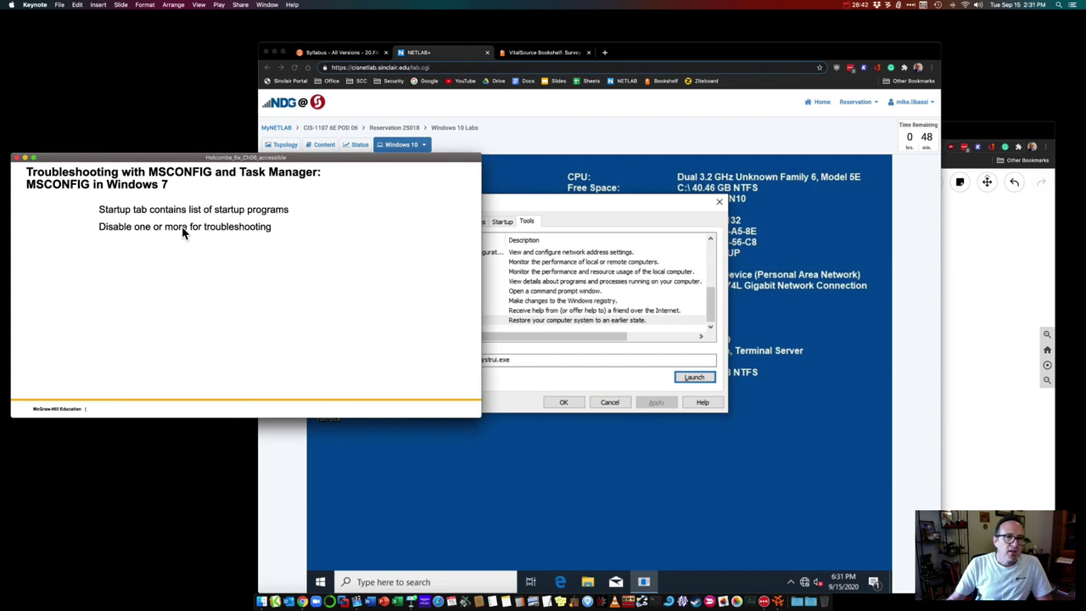
pyautogui.click(509, 204)
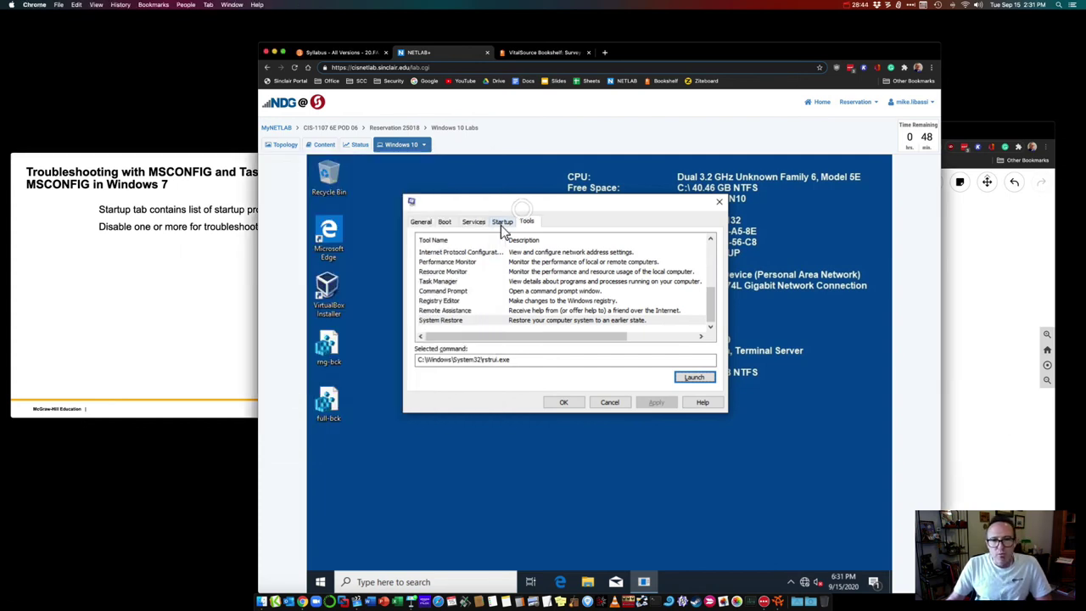
pyautogui.click(495, 224)
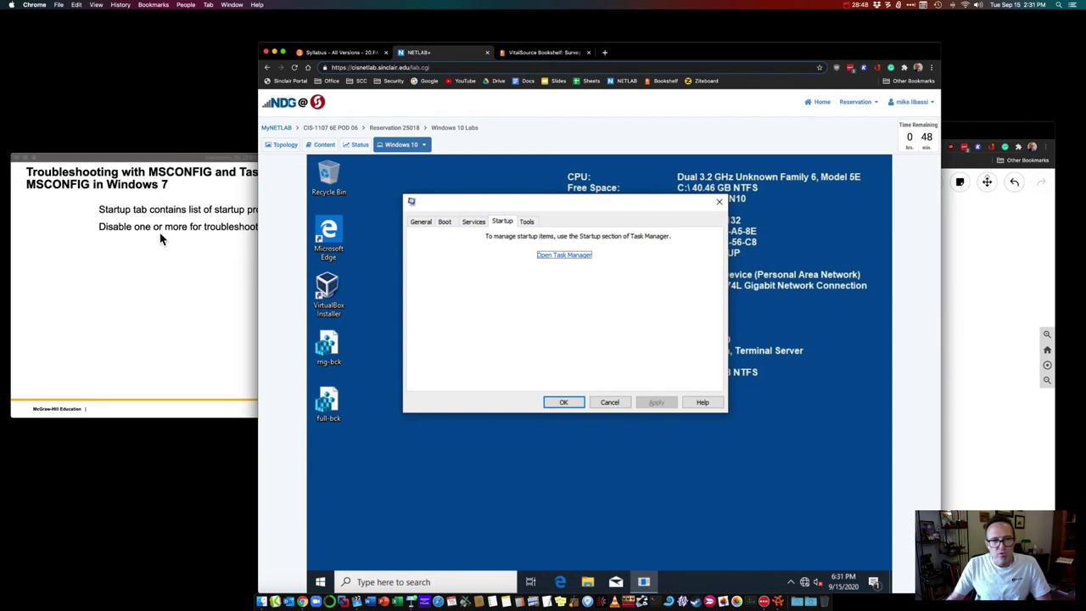
# Step: Advance past the MSCONFIG figure slide and bring up Task Manager's Startup tab in the VM
pyautogui.click(153, 160)
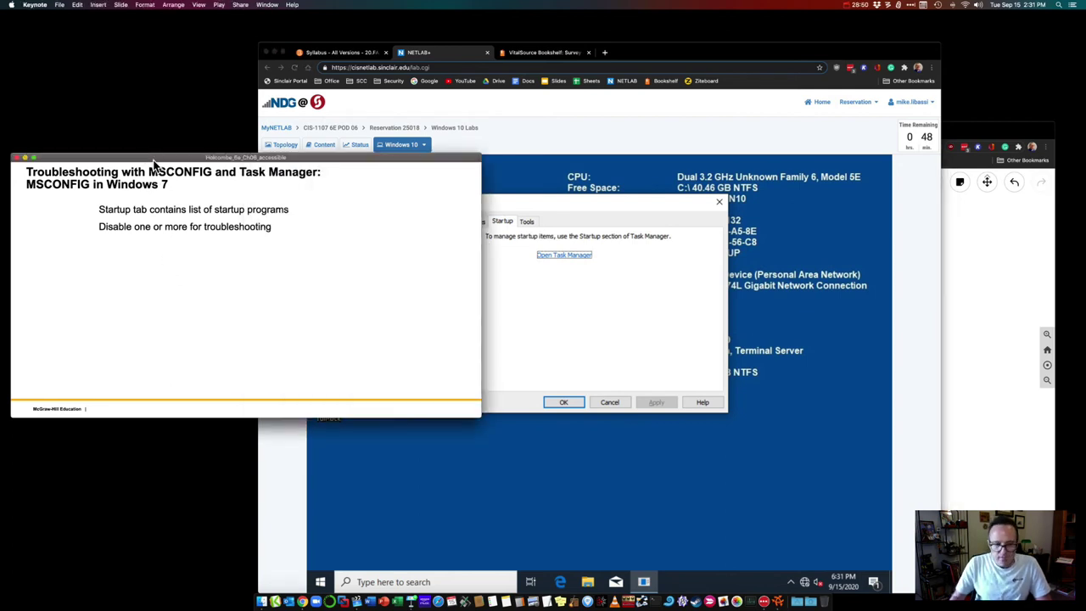
pyautogui.press('Right')
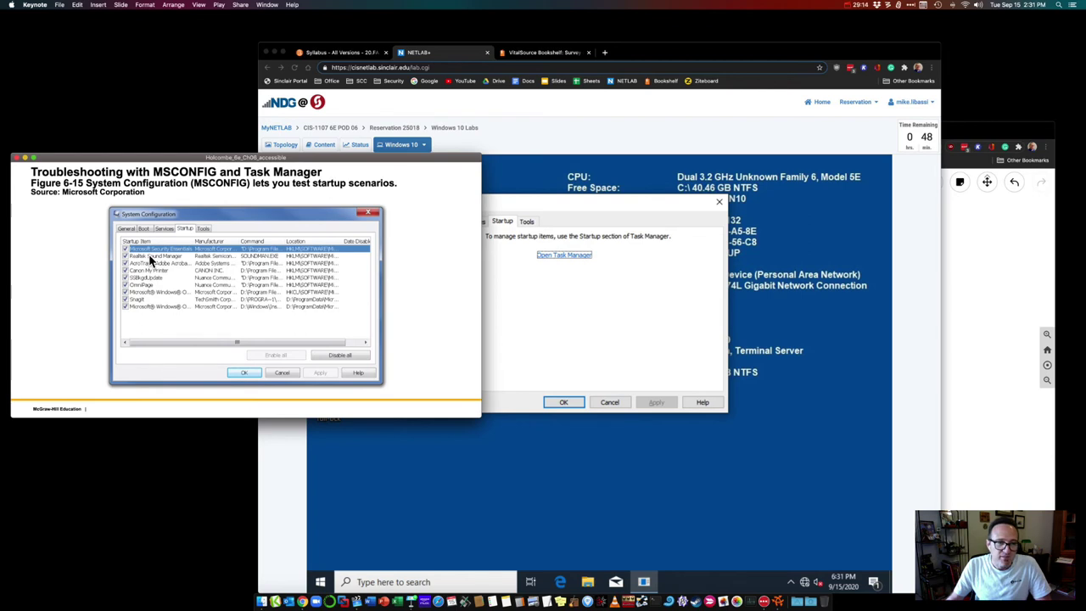
pyautogui.press('Right')
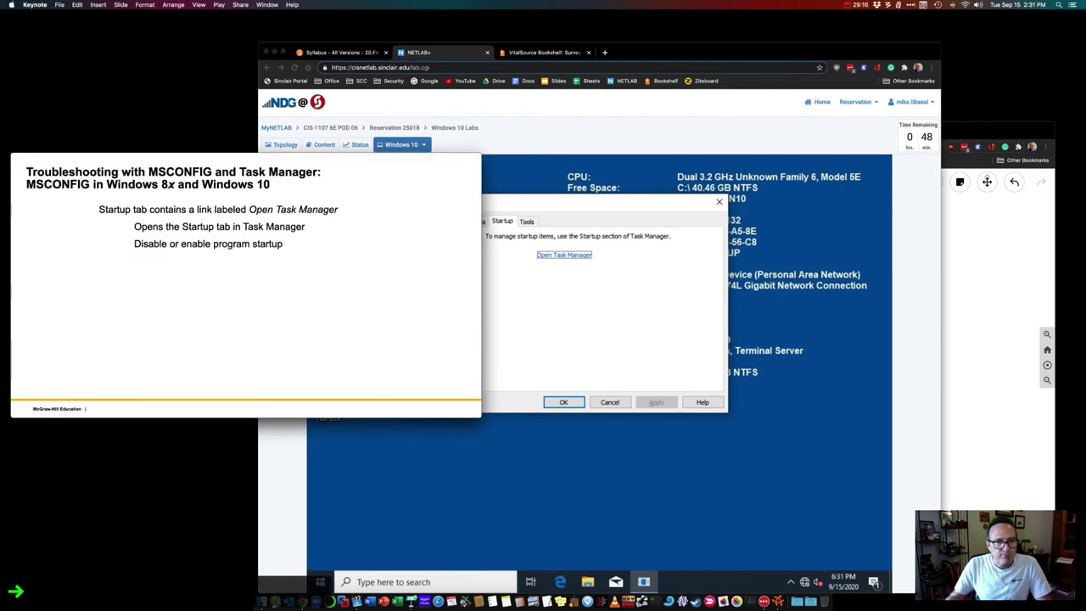
pyautogui.click(548, 308)
pyautogui.click(565, 256)
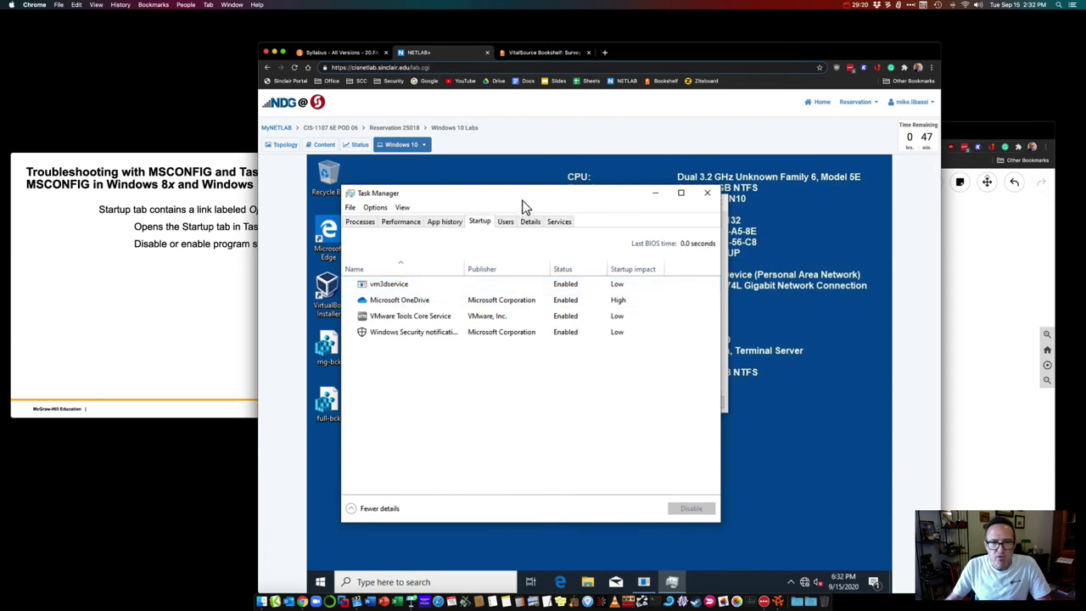
pyautogui.moveTo(524, 204); pyautogui.dragTo(591, 206)
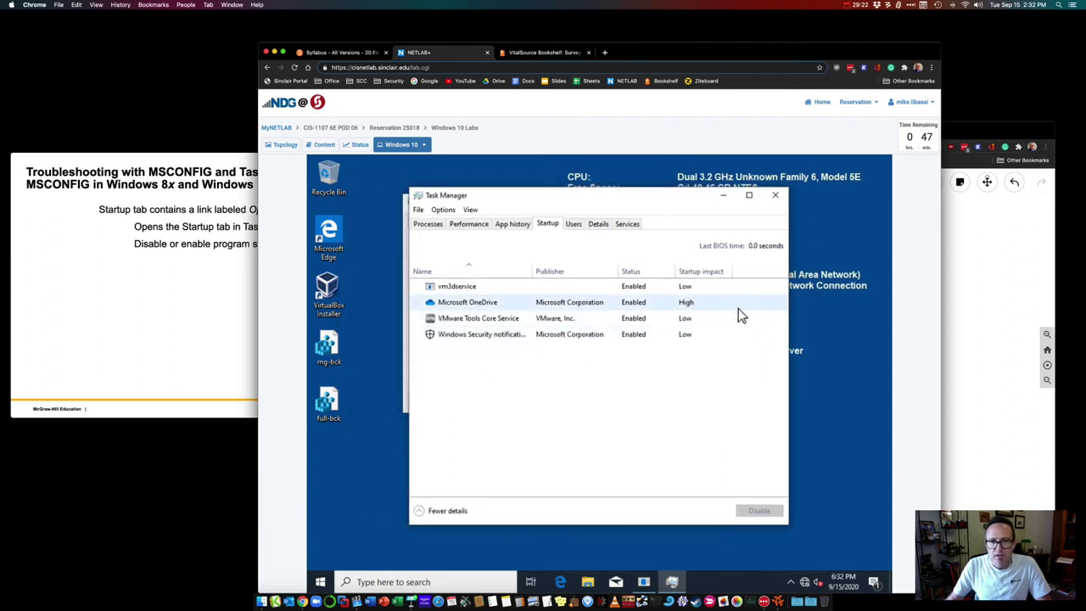
# Step: Review the startup entries and disable Microsoft OneDrive from running at startup
pyautogui.click(457, 322)
pyautogui.click(509, 338)
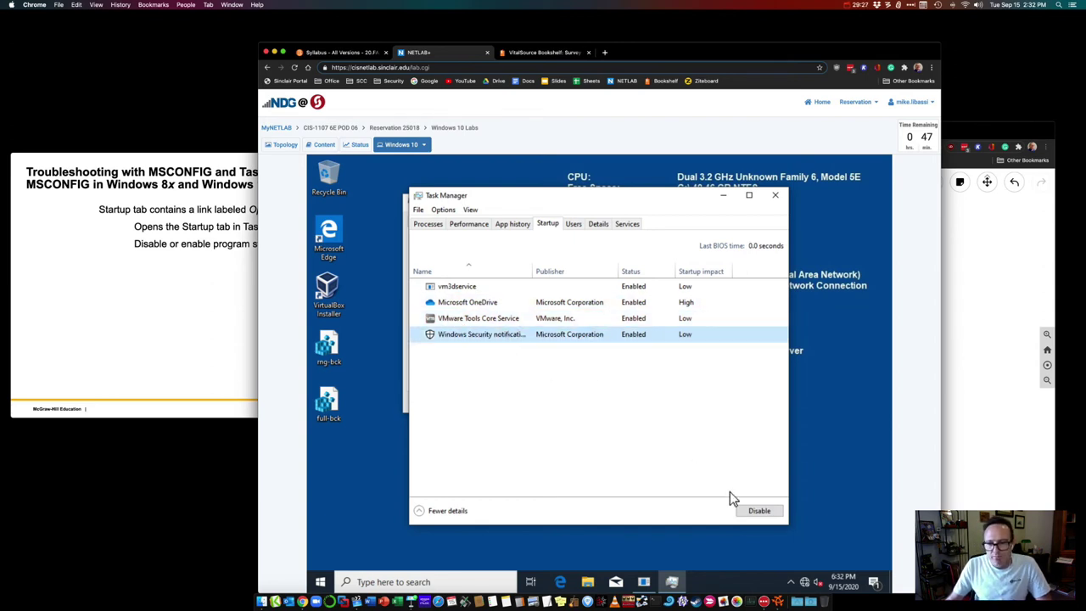
pyautogui.click(872, 583)
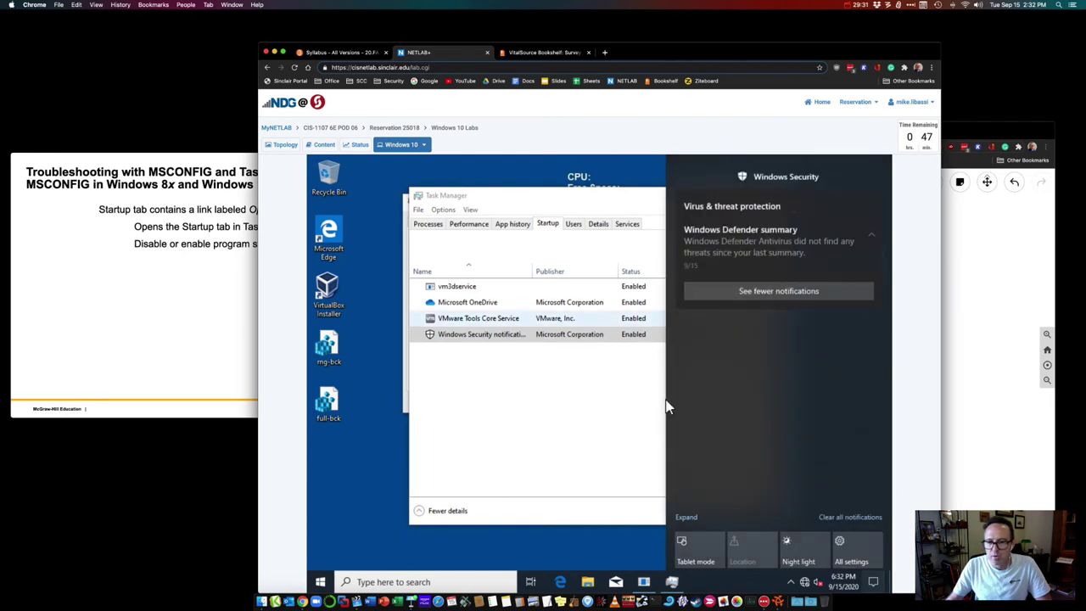
pyautogui.click(876, 583)
pyautogui.click(467, 303)
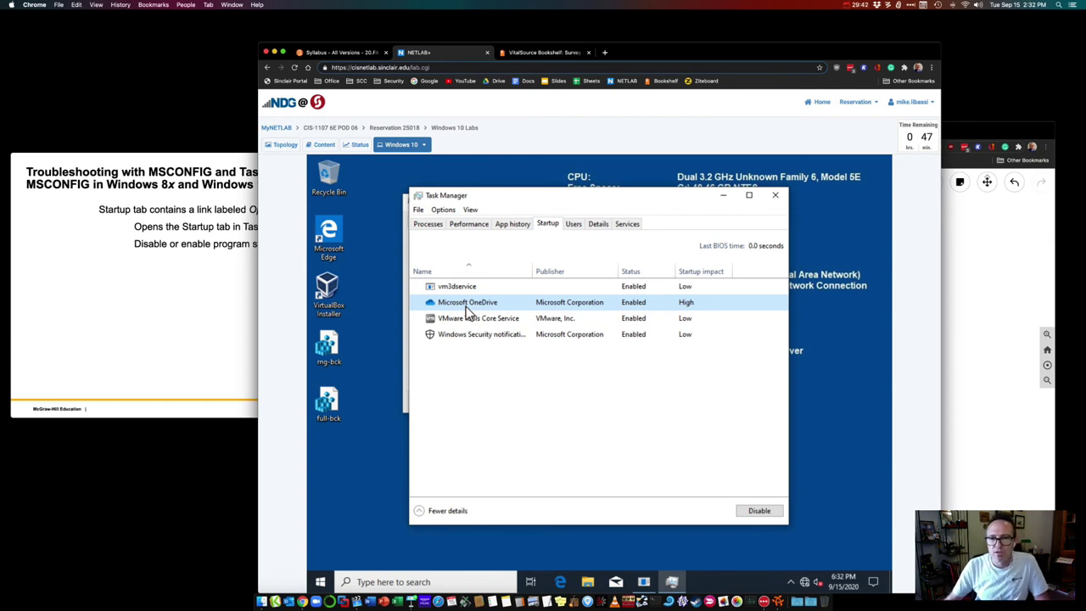
pyautogui.click(756, 512)
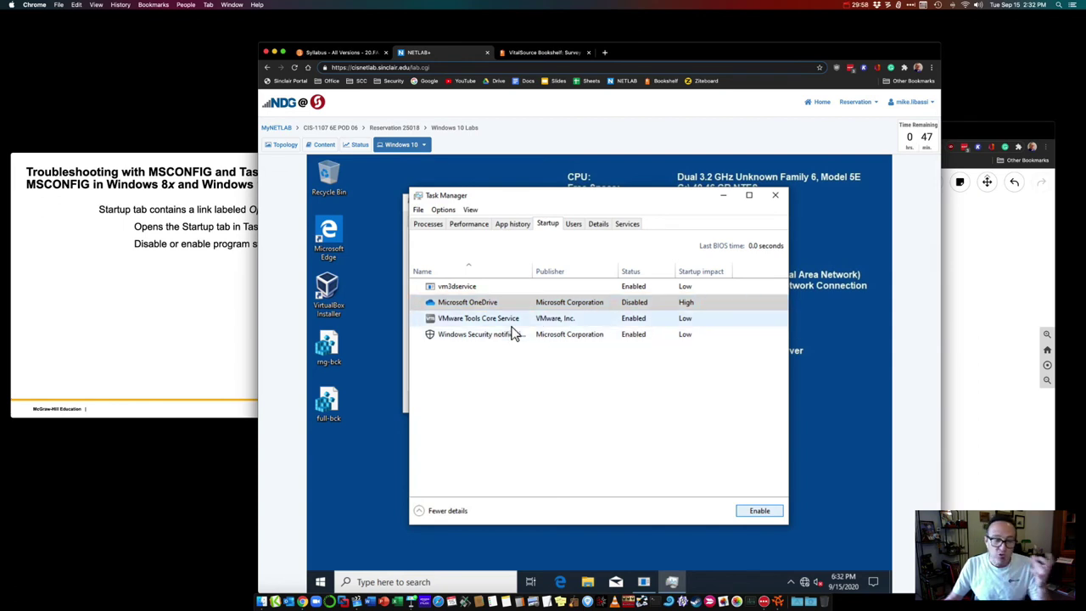
pyautogui.click(644, 308)
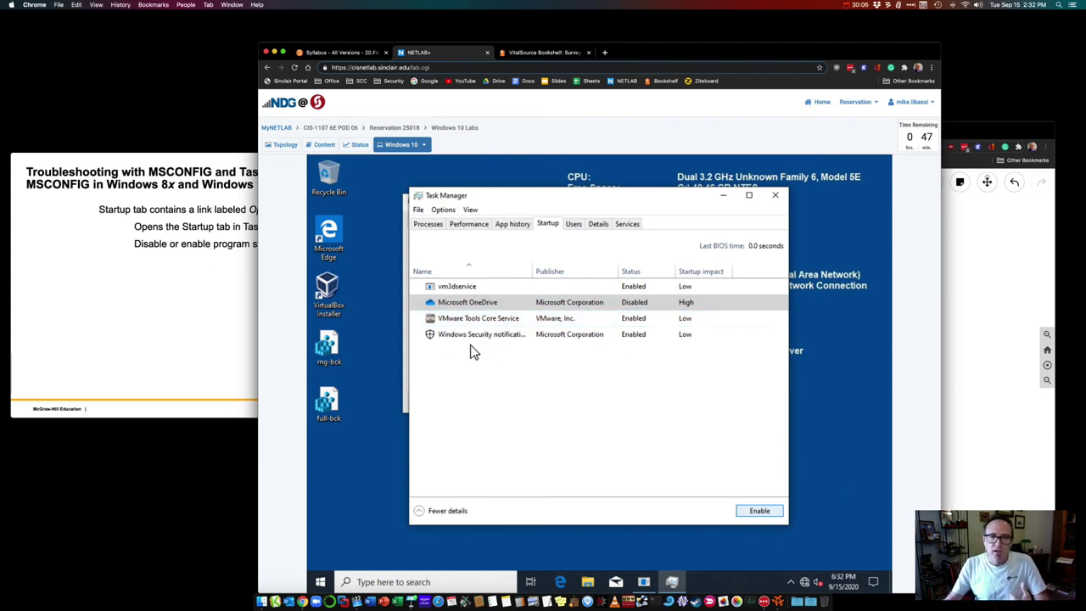
# Step: Reopen Task Manager from the taskbar and toggle between its compact and full-detail views
pyautogui.click(514, 301)
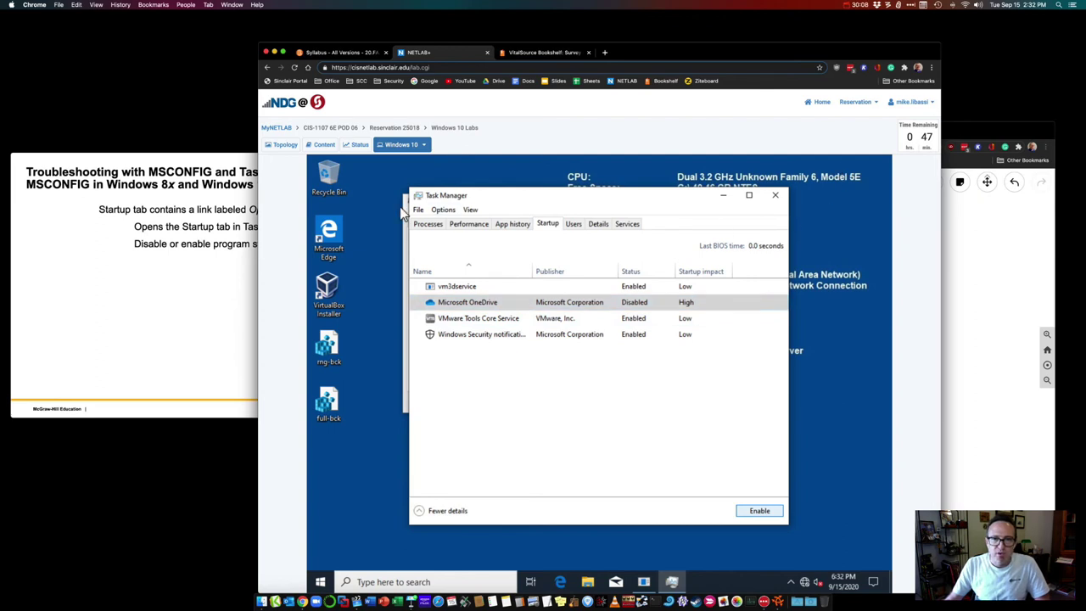
pyautogui.moveTo(522, 196); pyautogui.dragTo(549, 198)
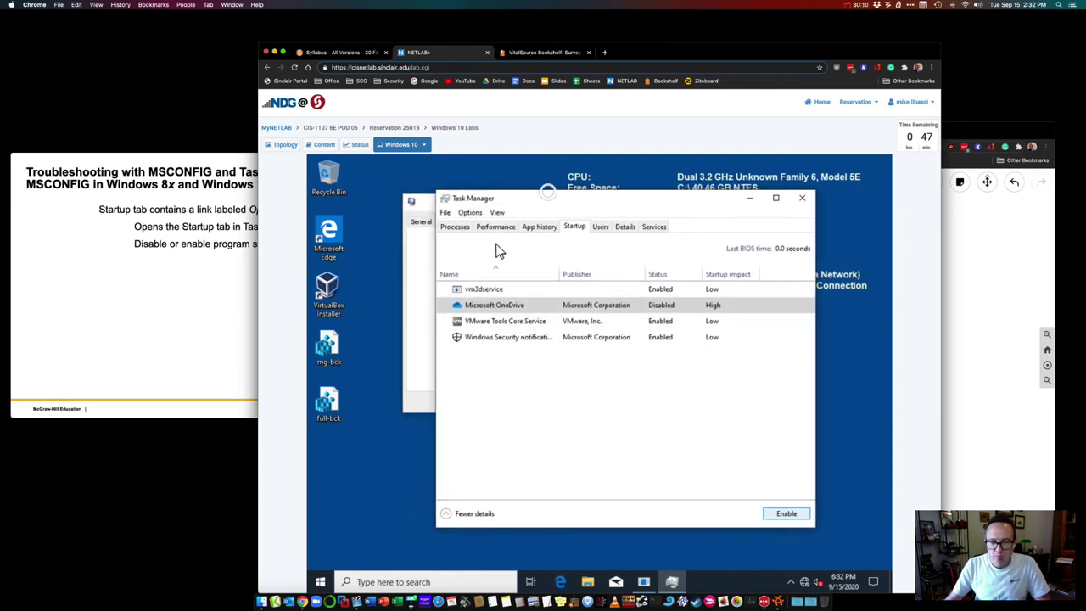
pyautogui.click(453, 230)
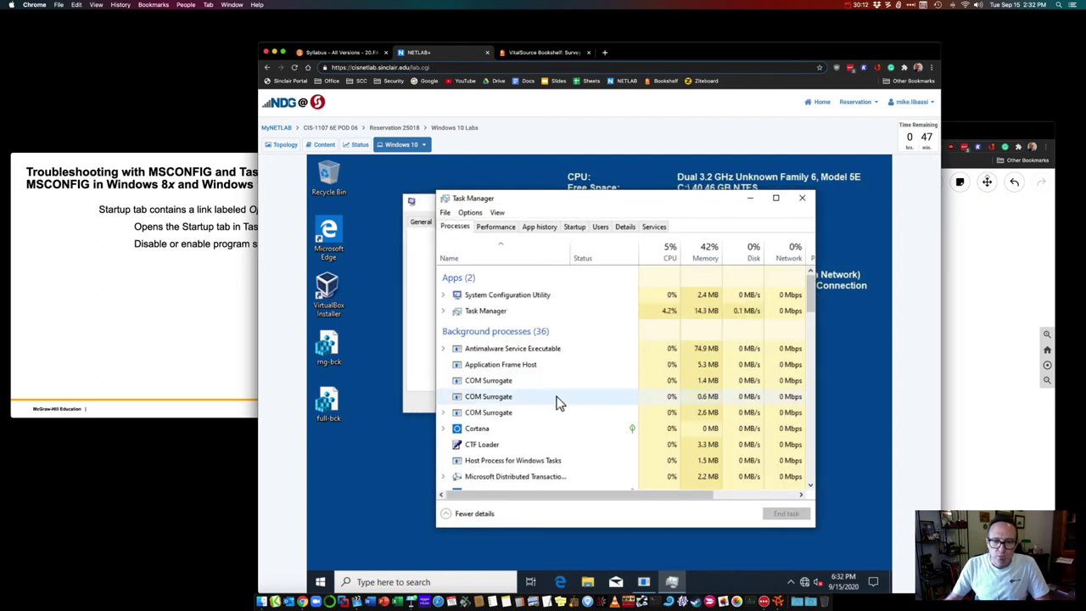
pyautogui.rightClick(741, 585)
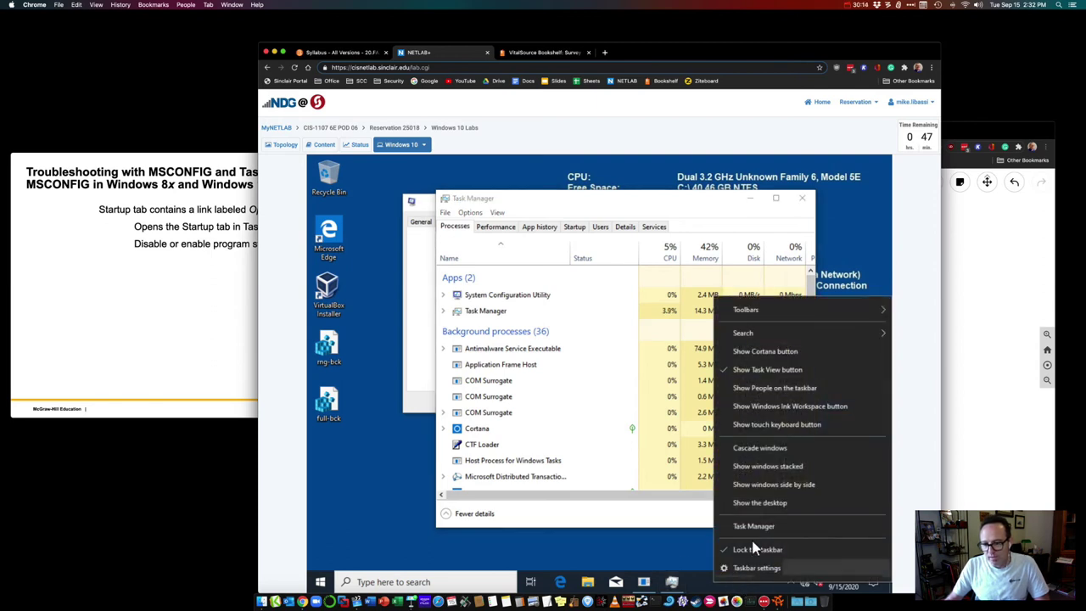
pyautogui.click(617, 515)
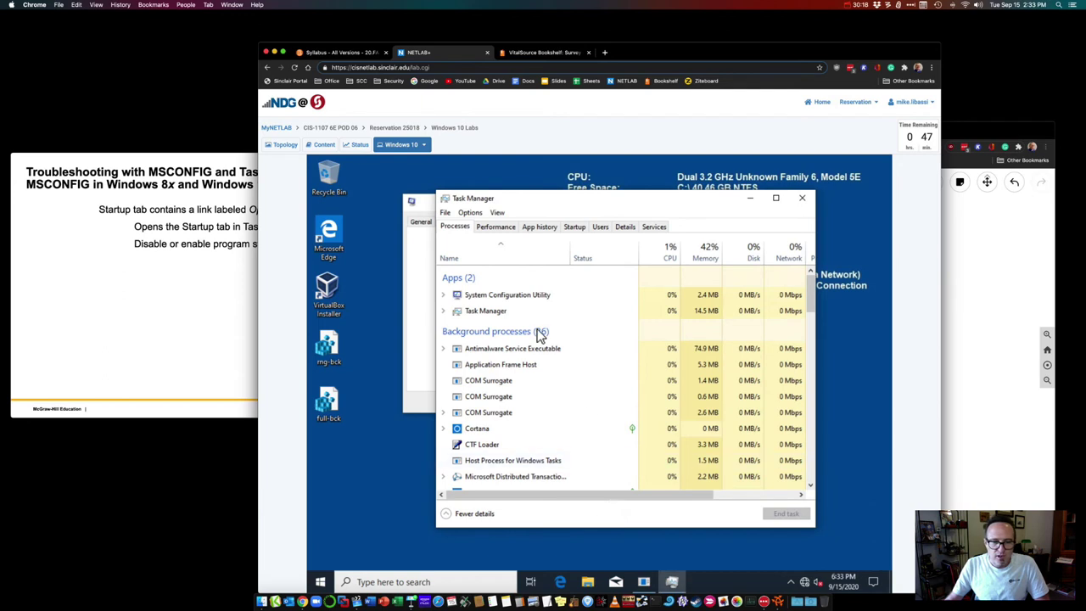
pyautogui.click(447, 514)
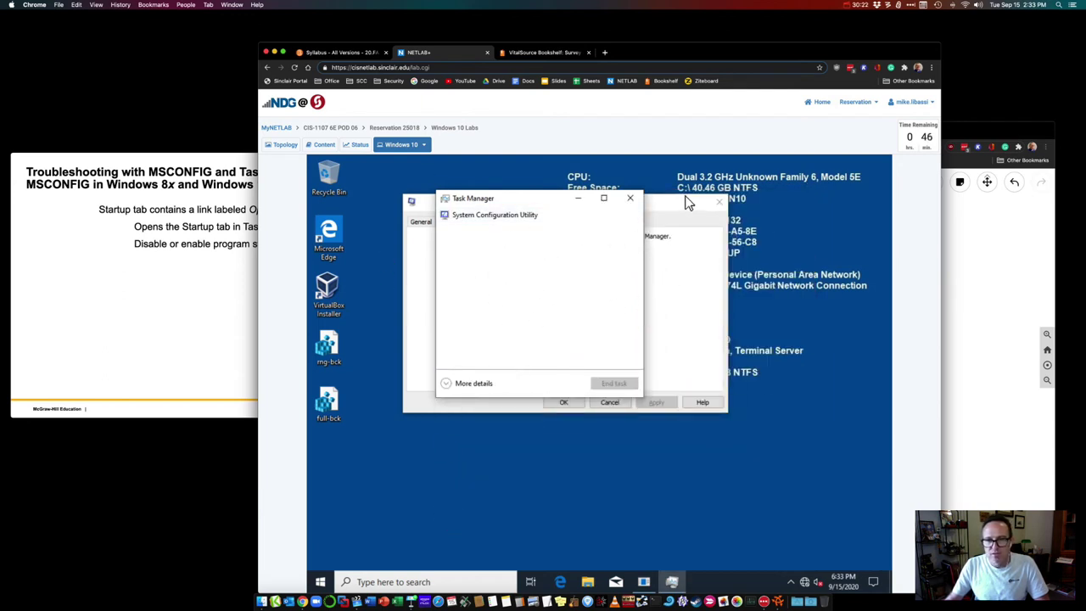
pyautogui.click(447, 386)
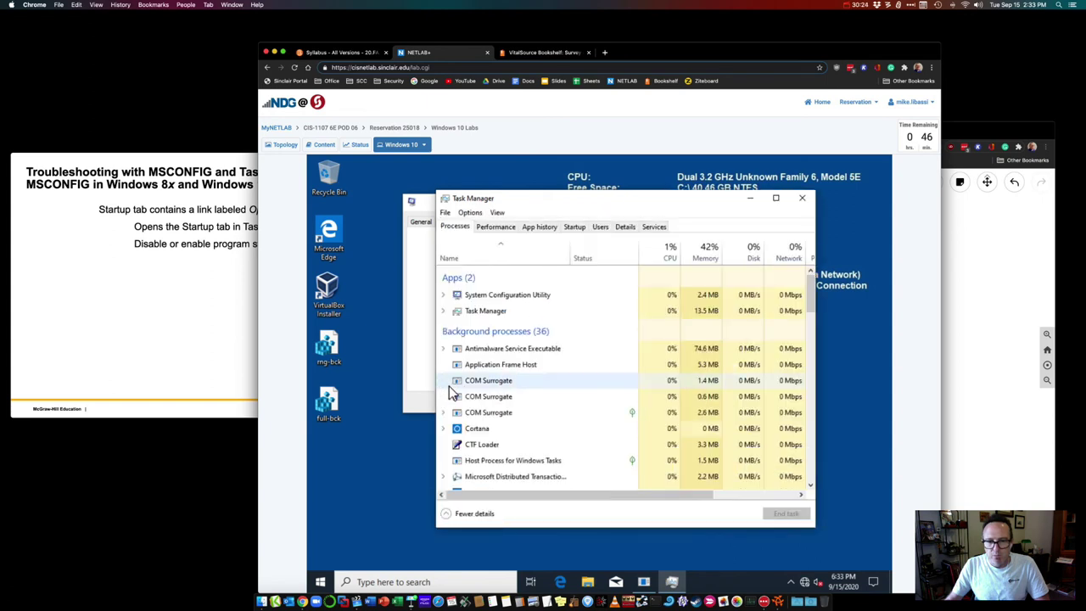
# Step: Browse the Performance, Startup and Users tabs, expanding Student's processes, then return to Processes
pyautogui.click(498, 227)
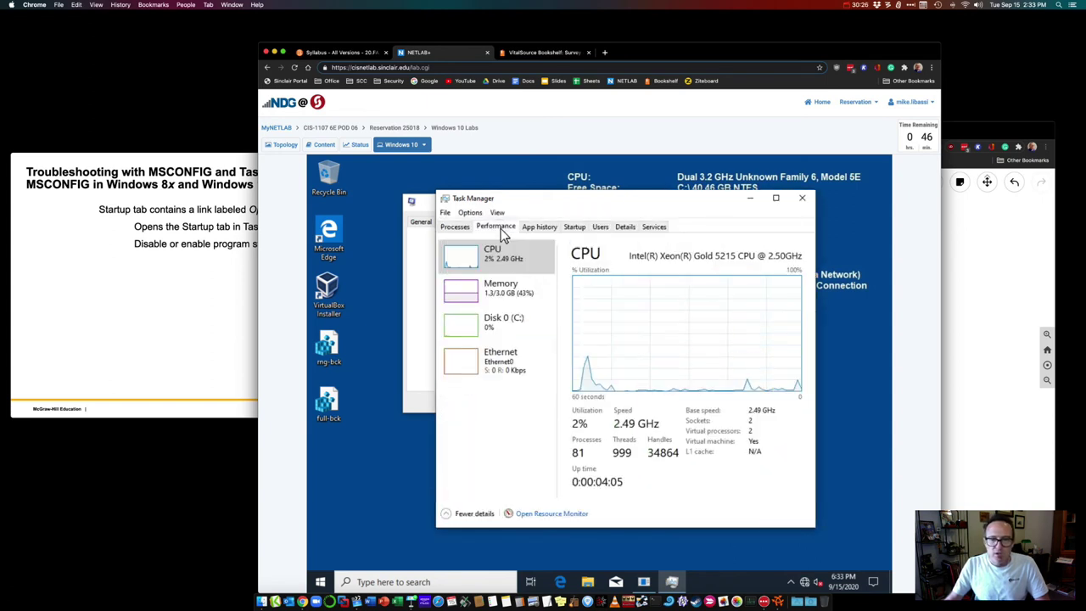
pyautogui.click(571, 226)
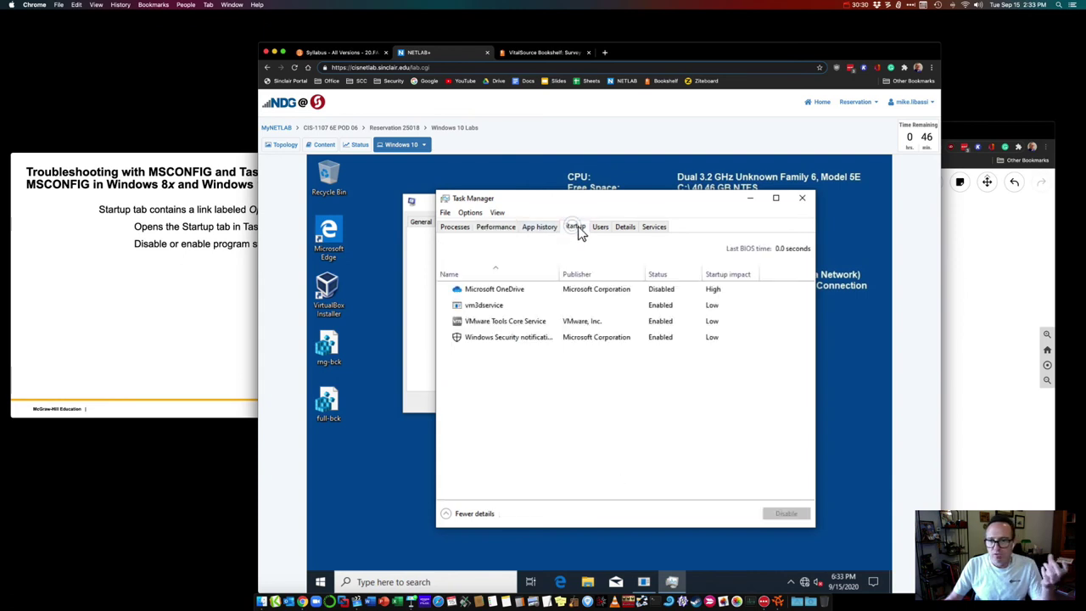
pyautogui.click(603, 228)
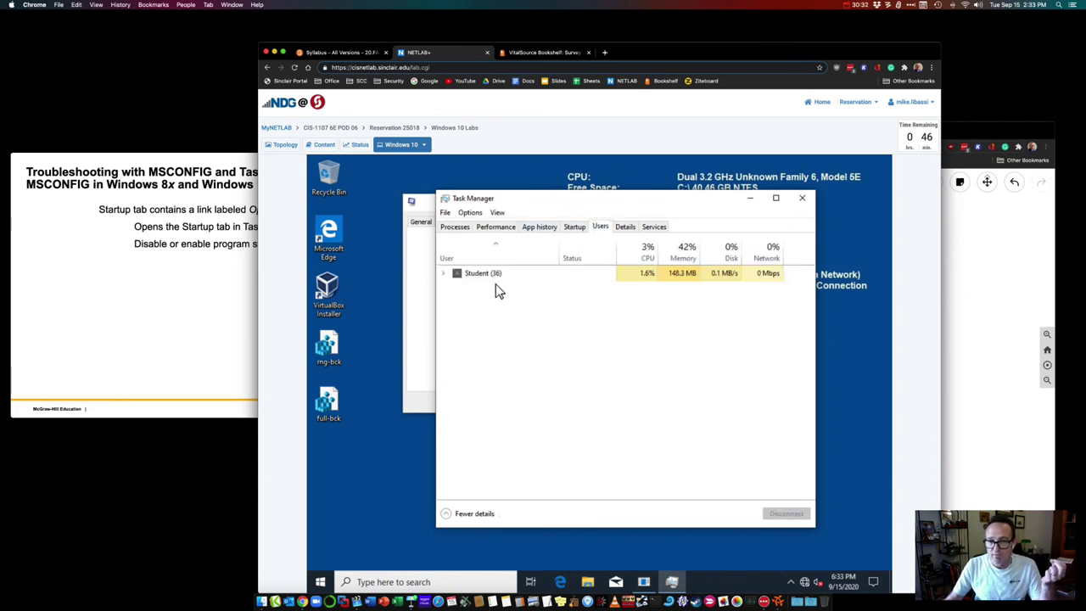
pyautogui.click(444, 273)
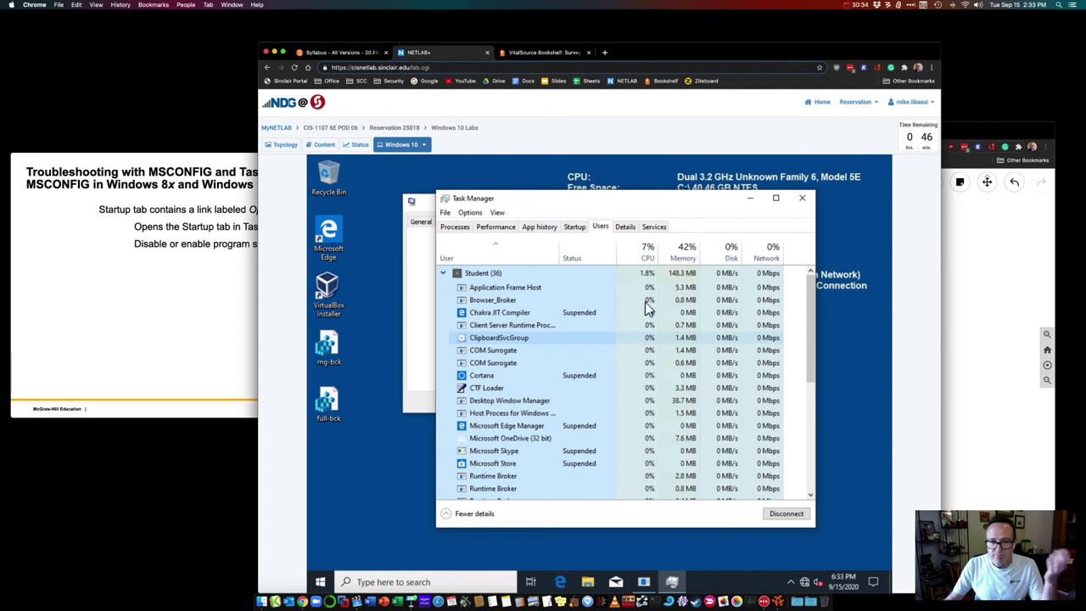
pyautogui.click(458, 227)
# Step: Sort processes by CPU and show VMware Tools Core Service's file location, then close that folder
pyautogui.click(666, 252)
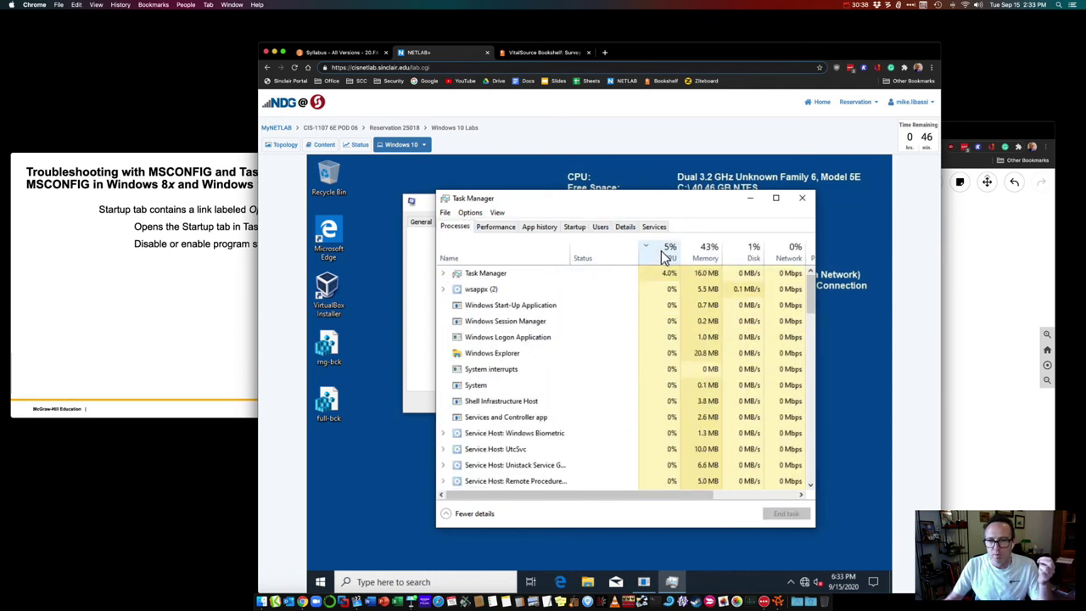
pyautogui.click(447, 291)
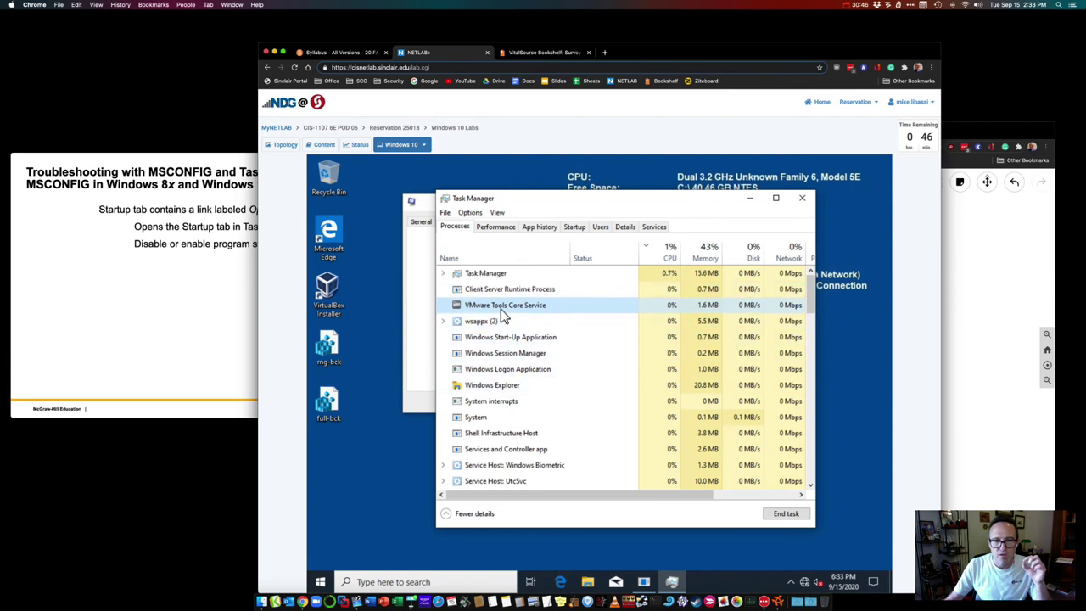
pyautogui.rightClick(500, 309)
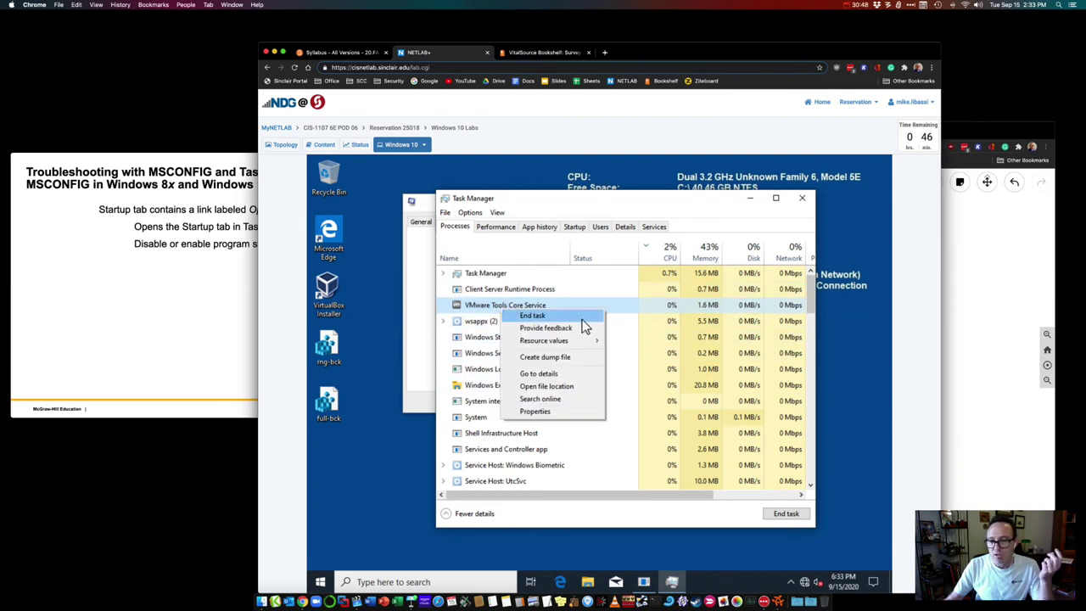
pyautogui.click(555, 387)
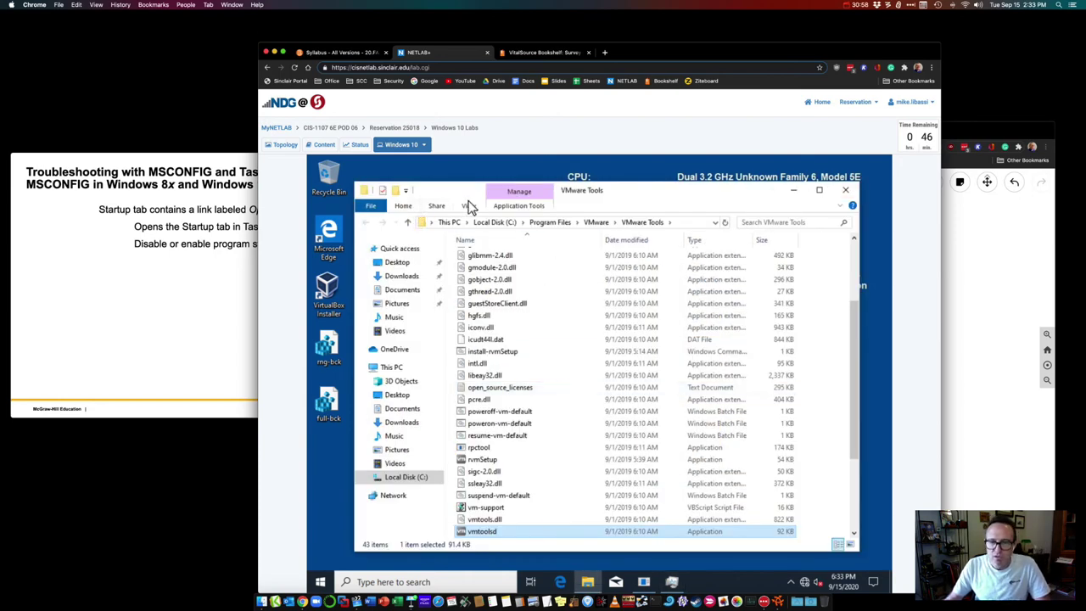
pyautogui.click(851, 193)
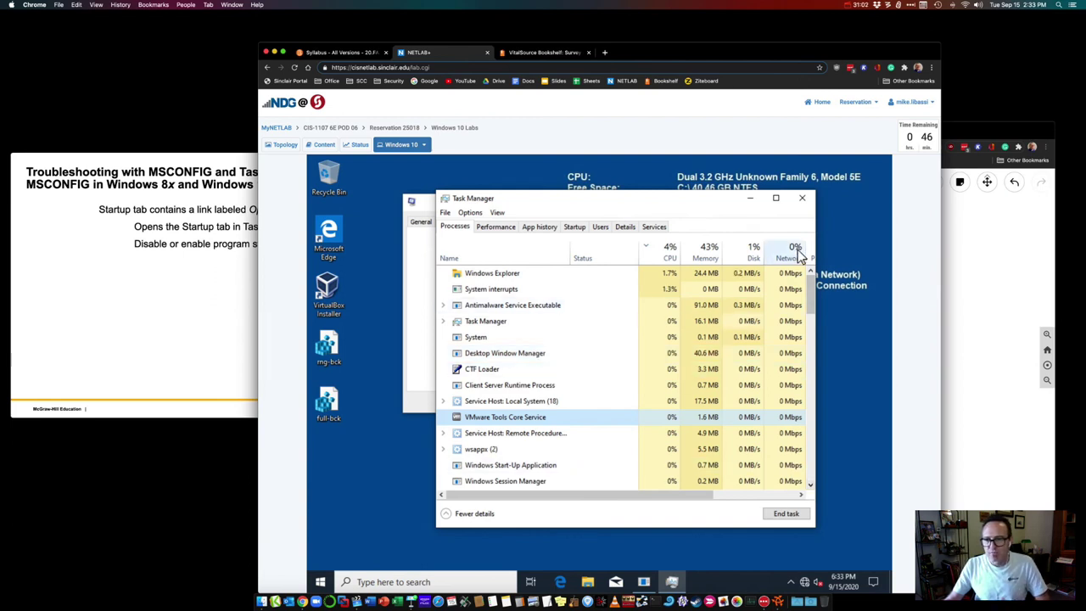
# Step: Close Task Manager and select Task Manager in System Configuration's Tools list (taskmgr.exe /7)
pyautogui.click(802, 198)
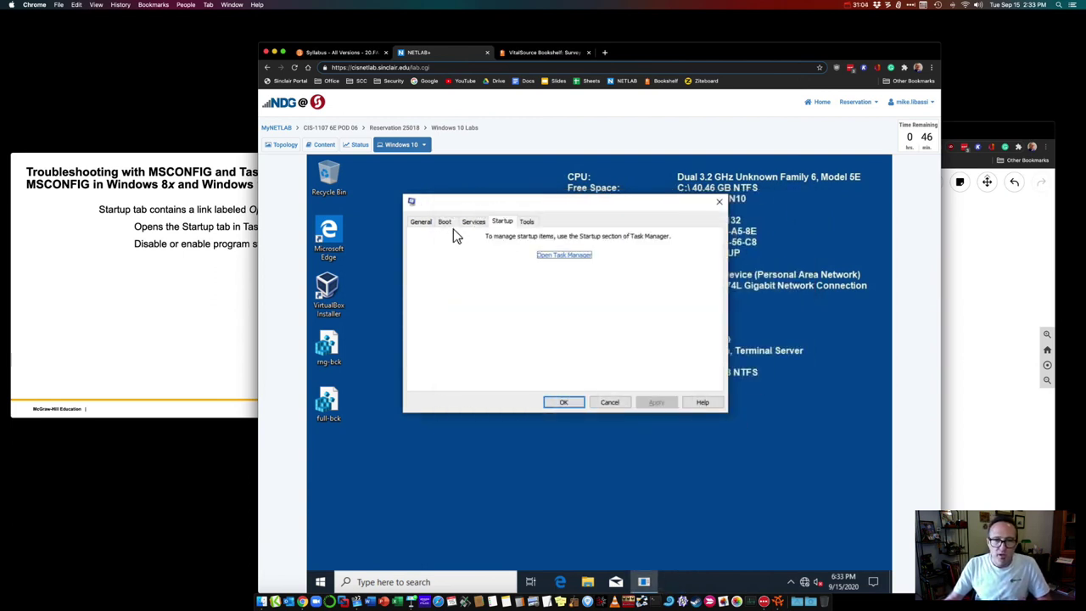
pyautogui.click(526, 223)
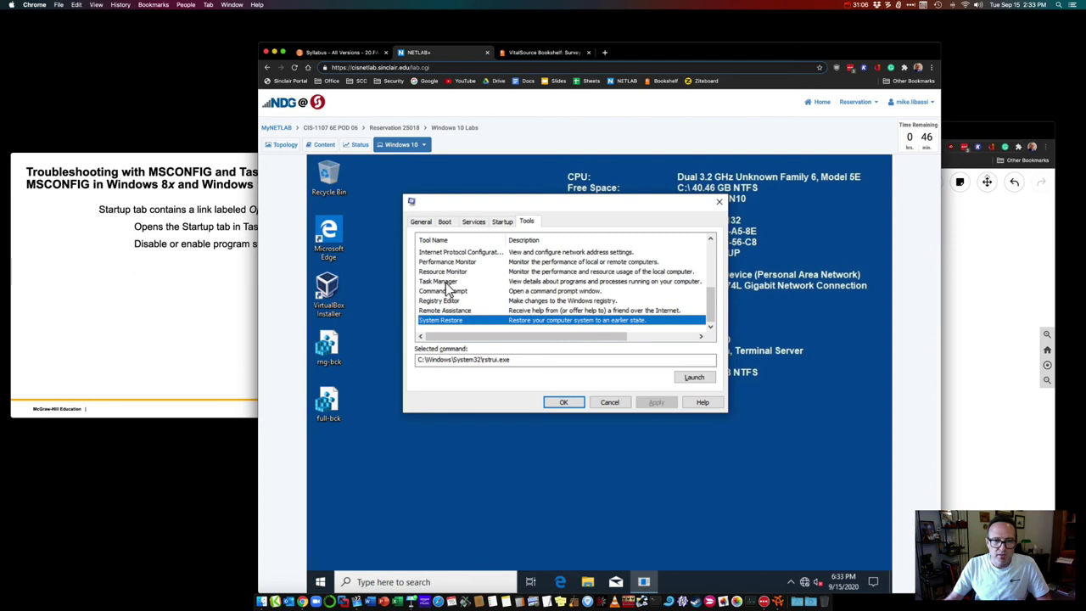
pyautogui.click(448, 281)
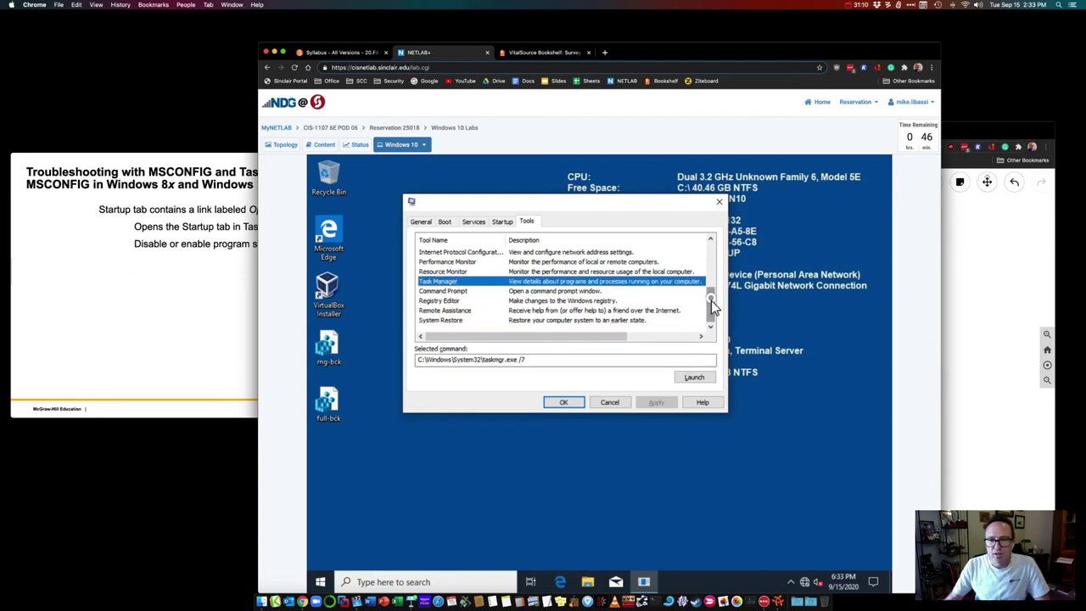
pyautogui.moveTo(711, 297); pyautogui.dragTo(715, 323)
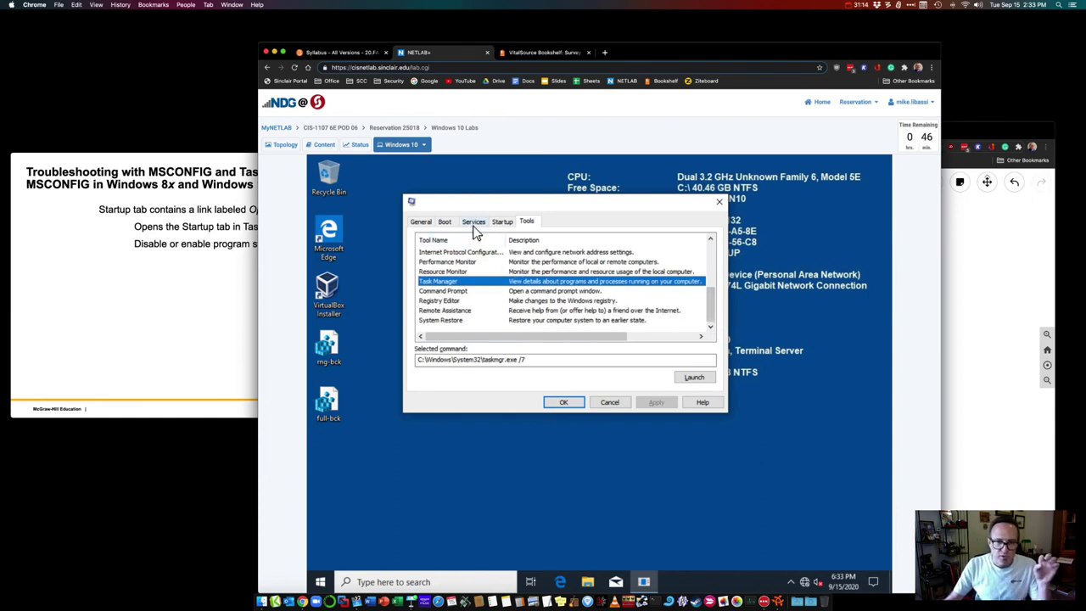
# Step: Step the Keynote slides past the Task Manager screenshot to Troubleshooting Device Problems
pyautogui.click(177, 160)
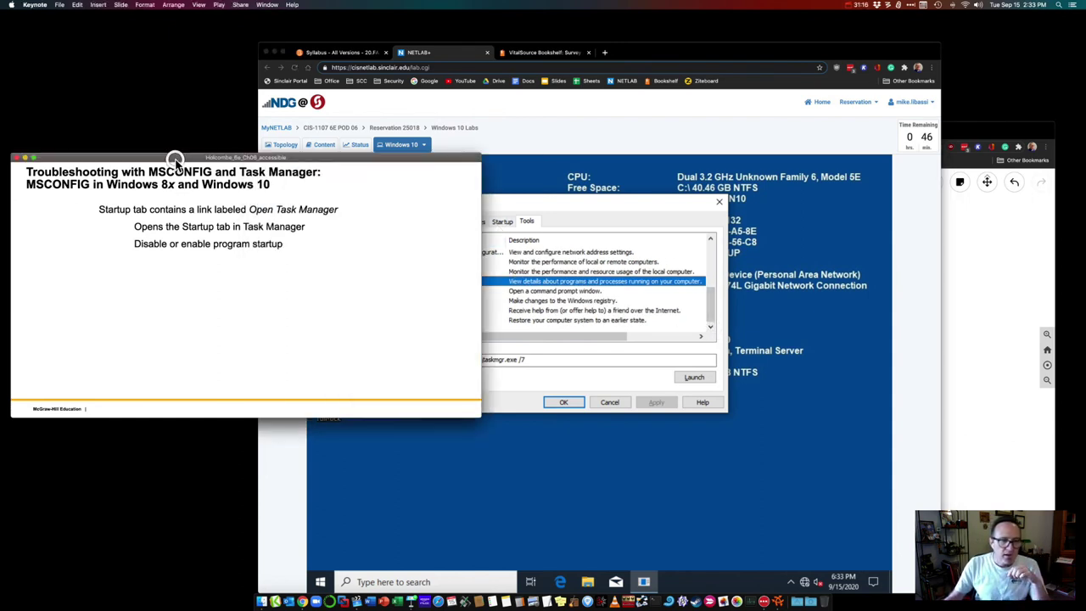
pyautogui.press('Right')
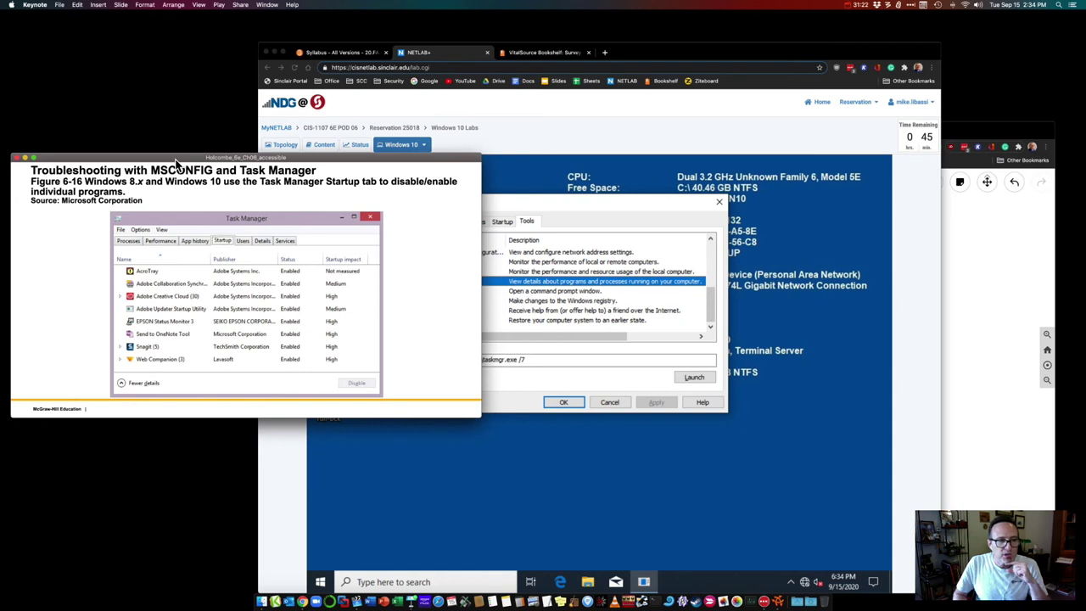
pyautogui.press('Right')
pyautogui.press('Left')
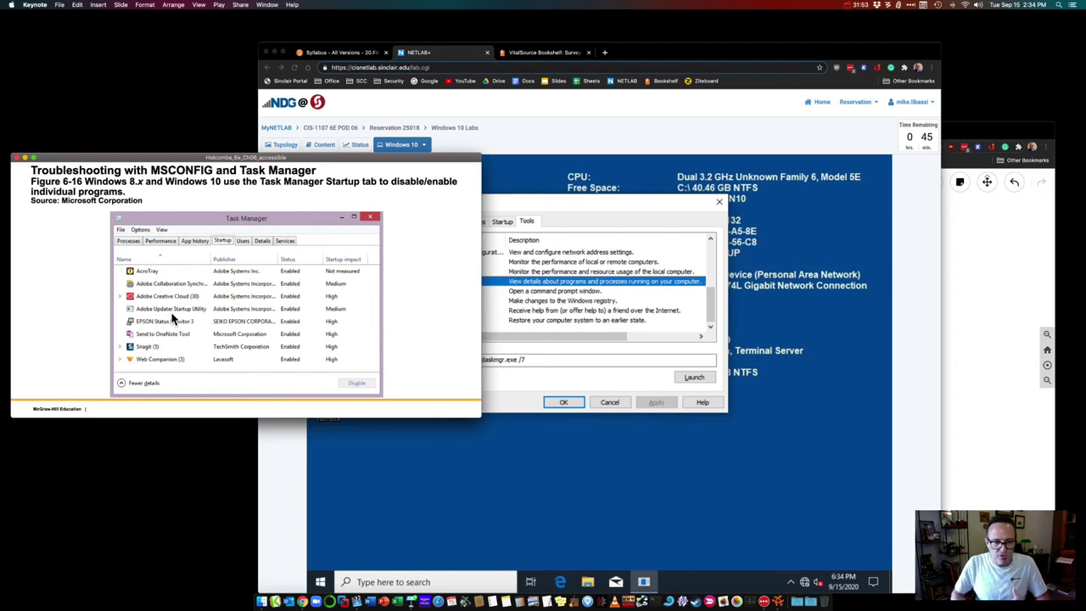
pyautogui.press('Right')
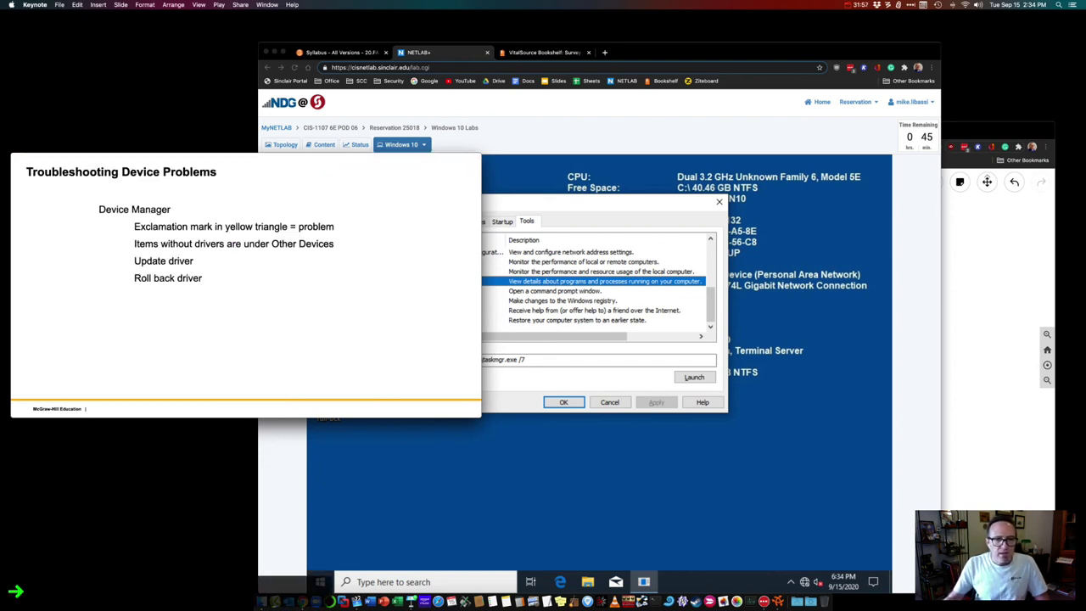
# Step: Return to the VM and select System Restore in MSConfig's Tools list (rstrui.exe)
pyautogui.click(604, 208)
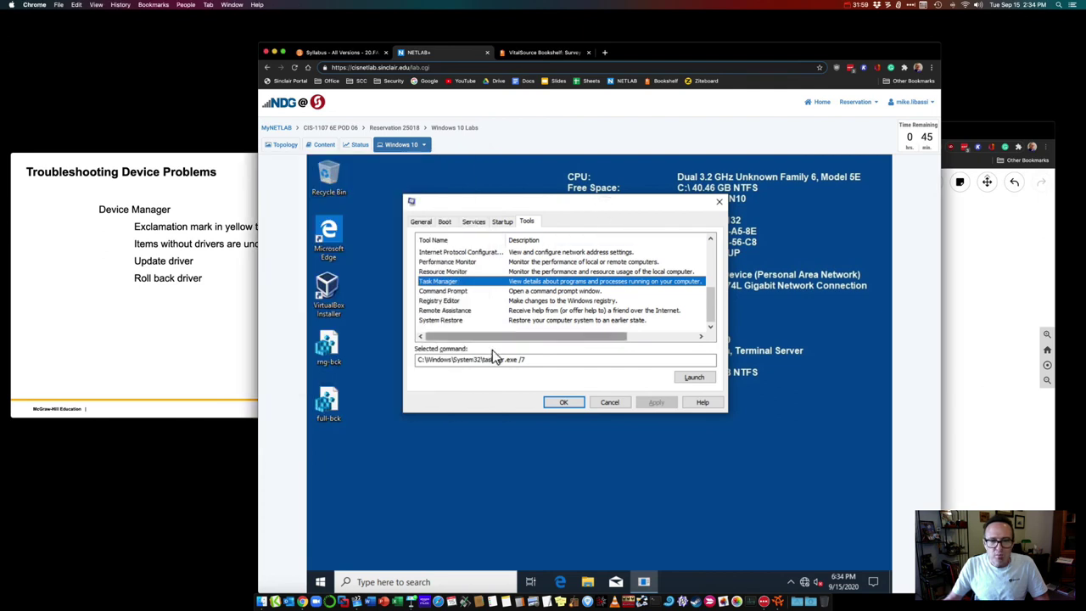
pyautogui.click(484, 320)
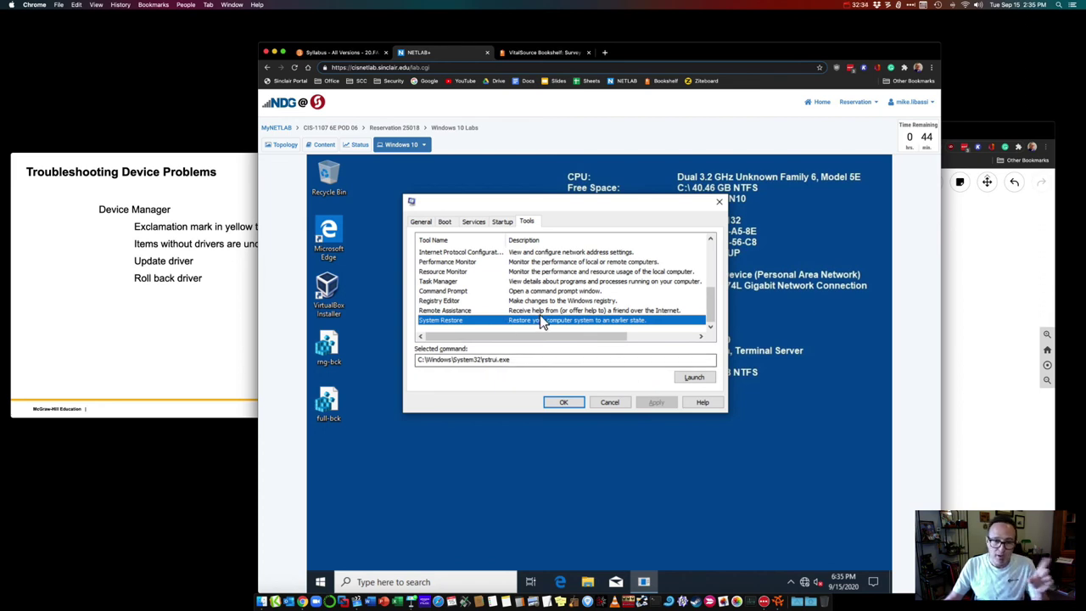
# Step: Launch System Restore and turn on system protection for Local Disk (C:)
pyautogui.click(694, 377)
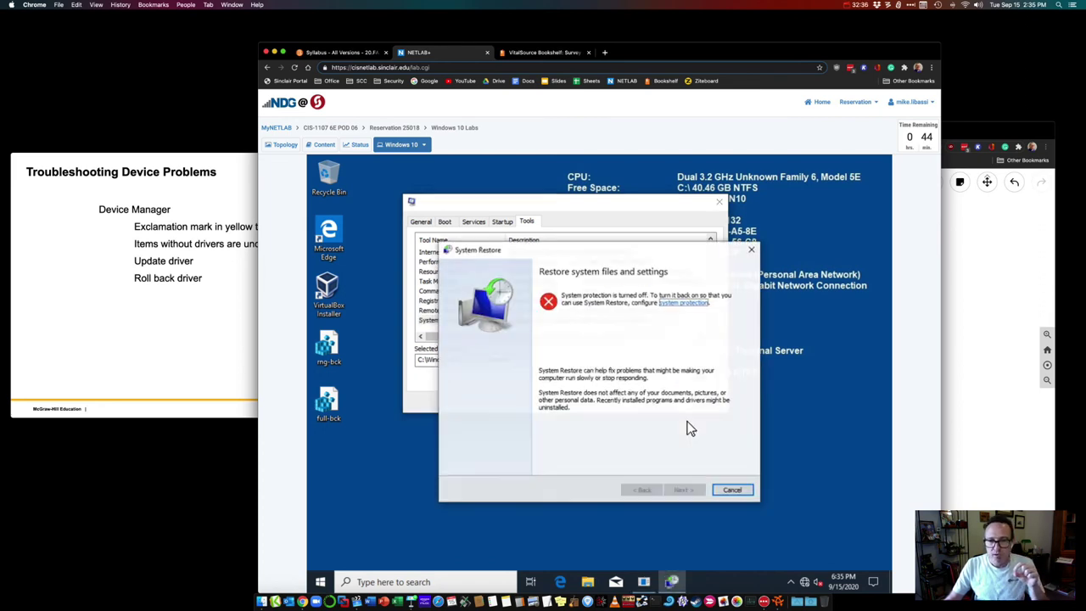
pyautogui.click(690, 303)
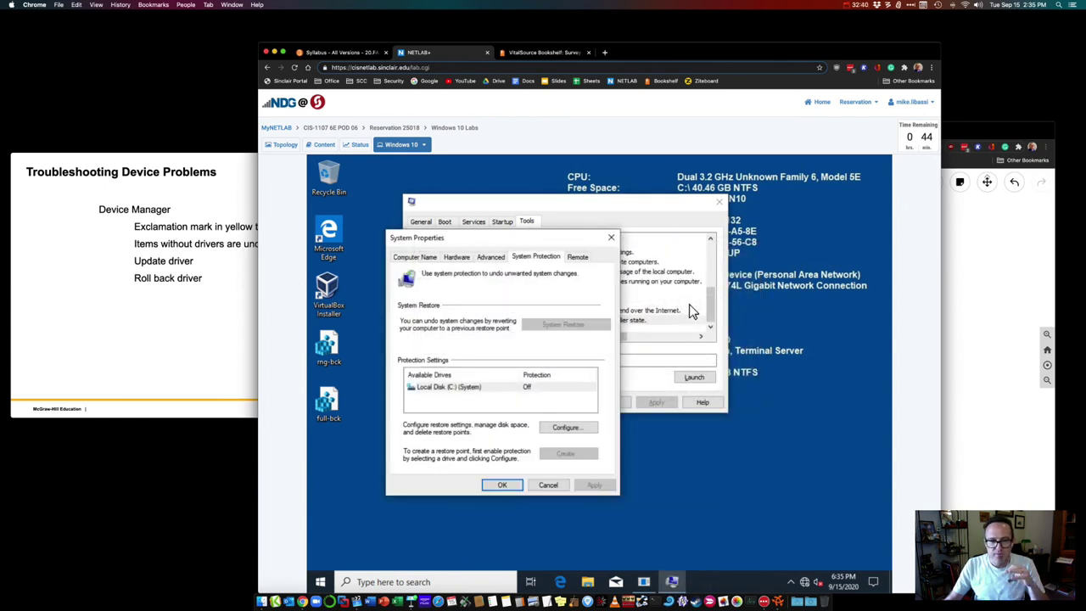
pyautogui.click(444, 389)
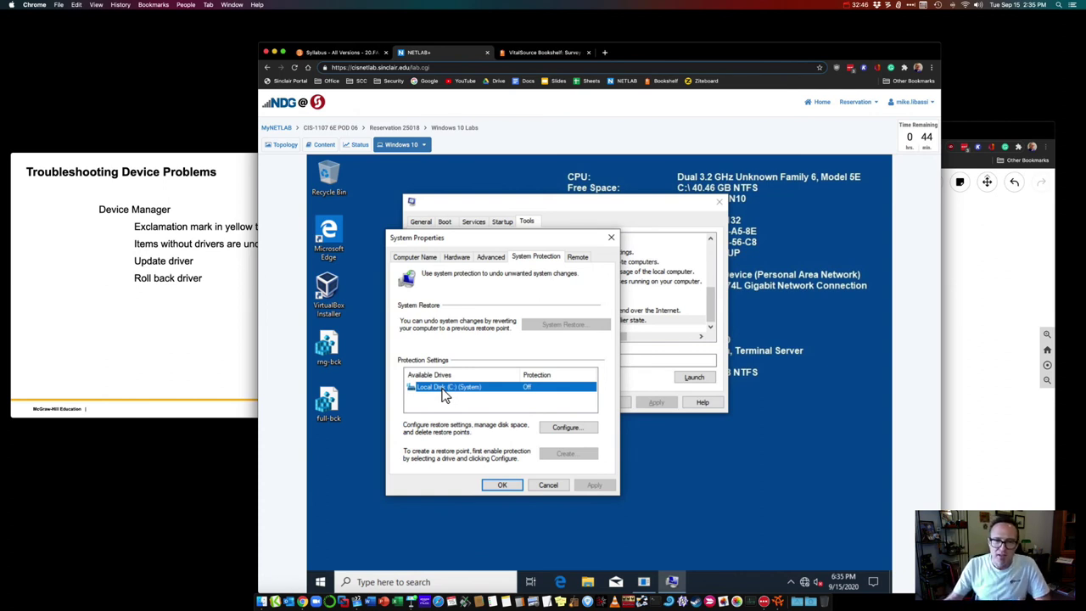
pyautogui.click(556, 428)
pyautogui.click(445, 321)
pyautogui.click(537, 507)
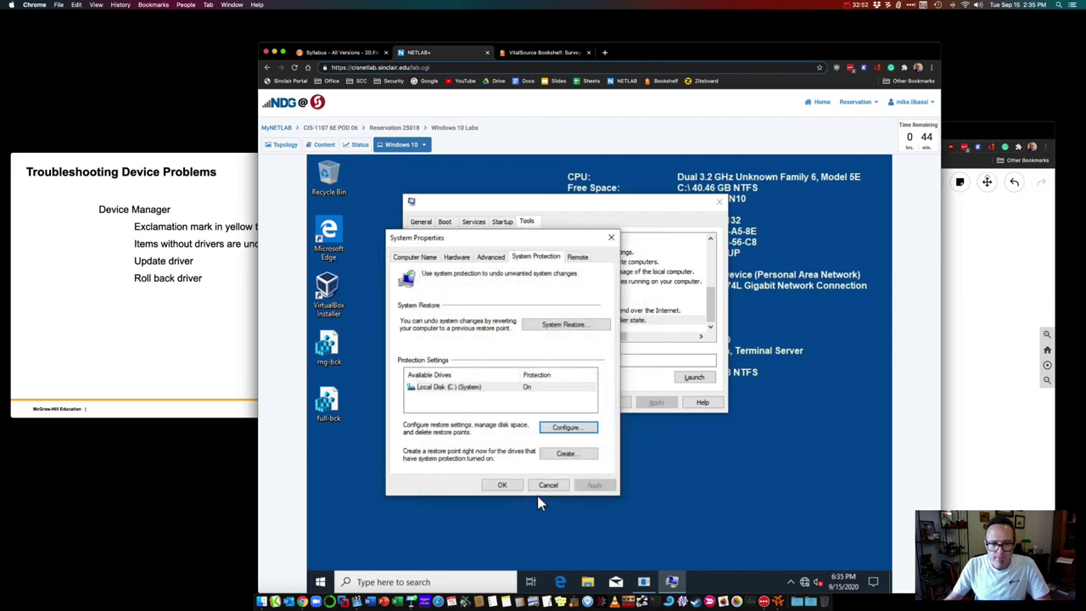
# Step: Relaunch System Restore, reopen system protection with drive C: selected, and move the window aside
pyautogui.click(503, 486)
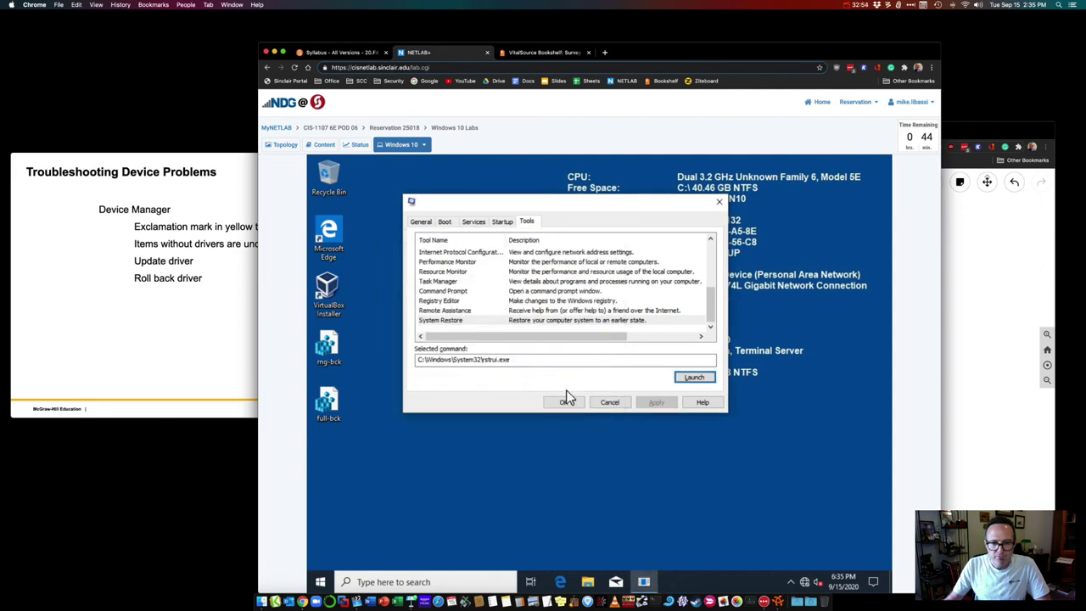
pyautogui.click(697, 379)
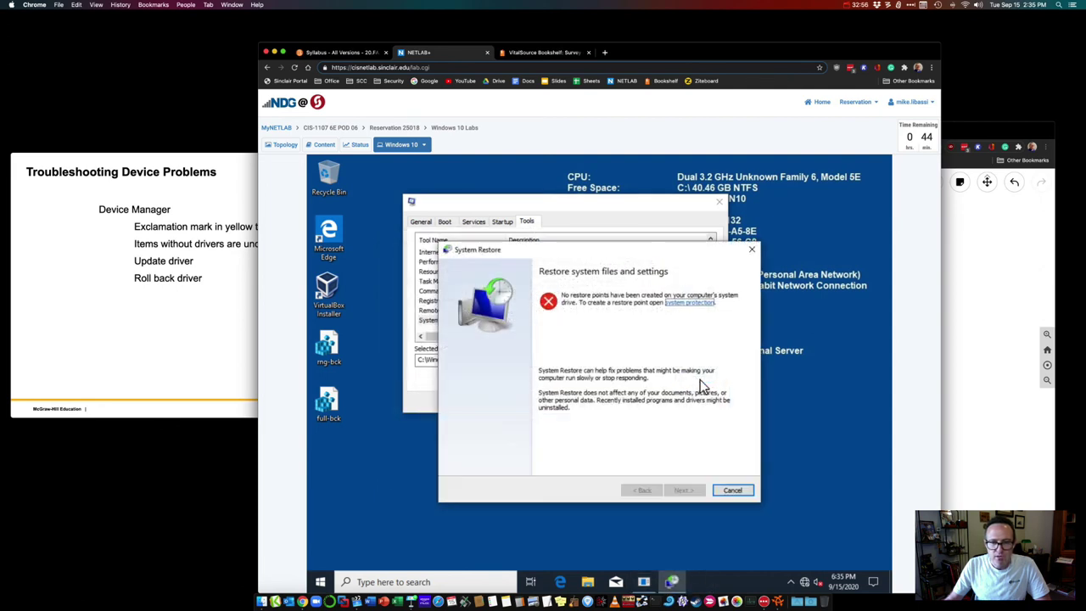
pyautogui.click(682, 303)
pyautogui.click(417, 331)
pyautogui.moveTo(457, 181); pyautogui.dragTo(563, 212)
# Step: Create a manual restore point with a description ending in 'test1'
pyautogui.click(611, 425)
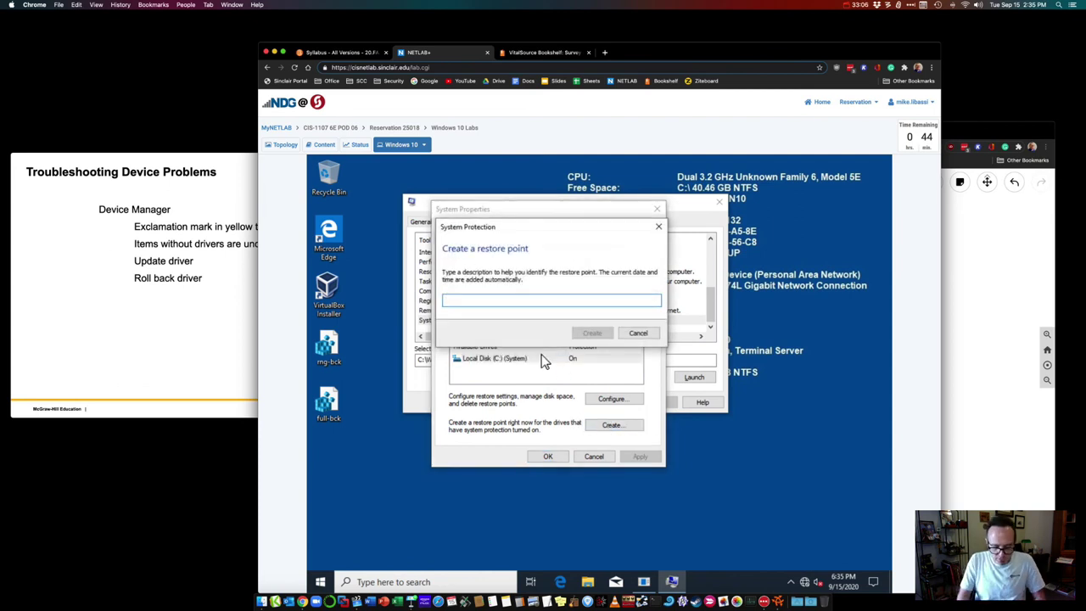
pyautogui.write('Dr-Mike')
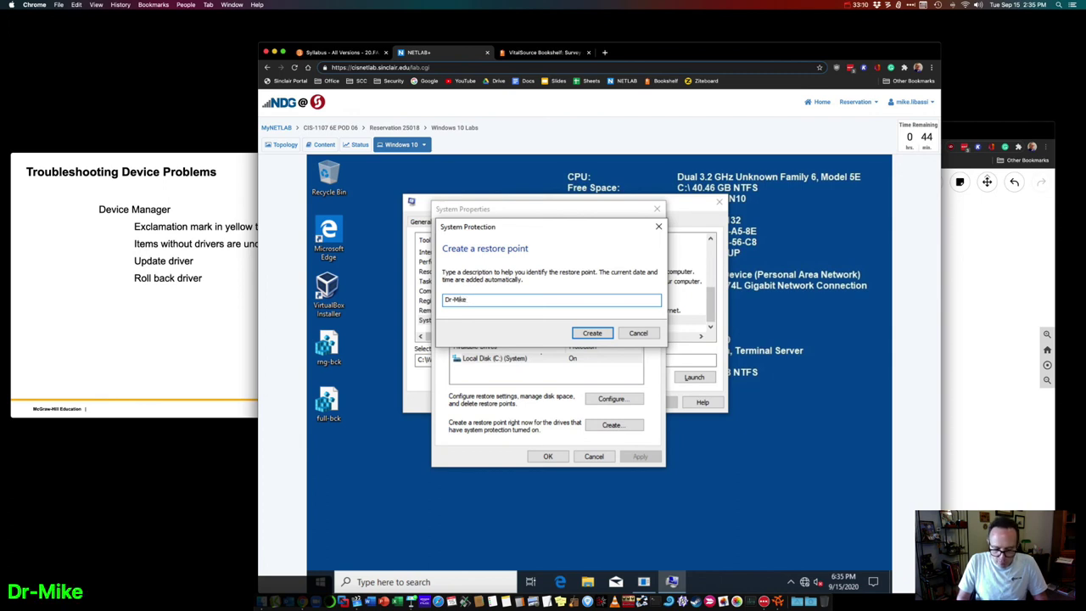
pyautogui.write('-')
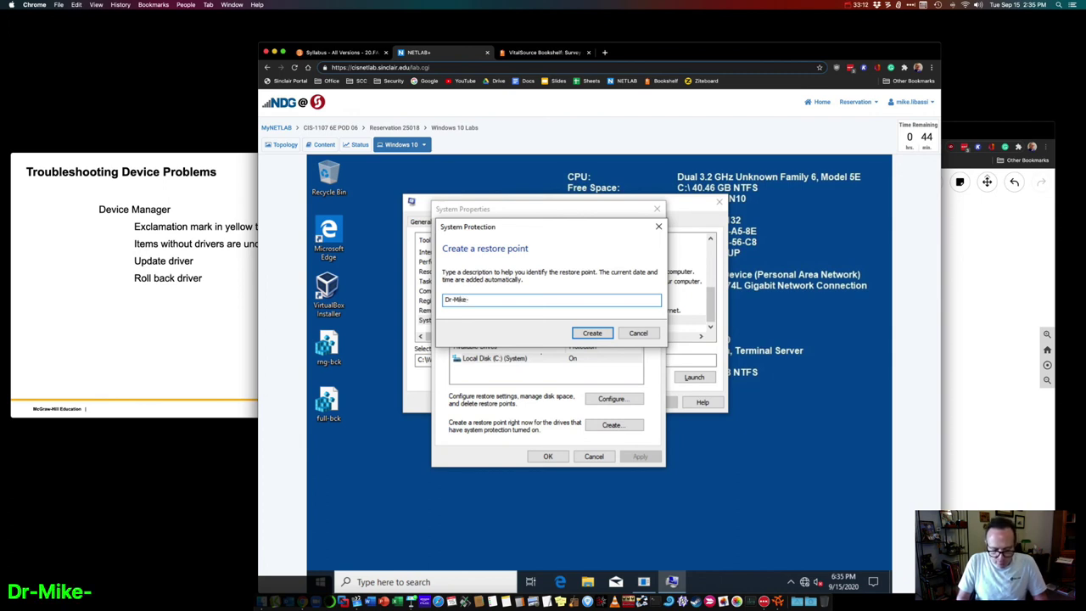
pyautogui.write('test')
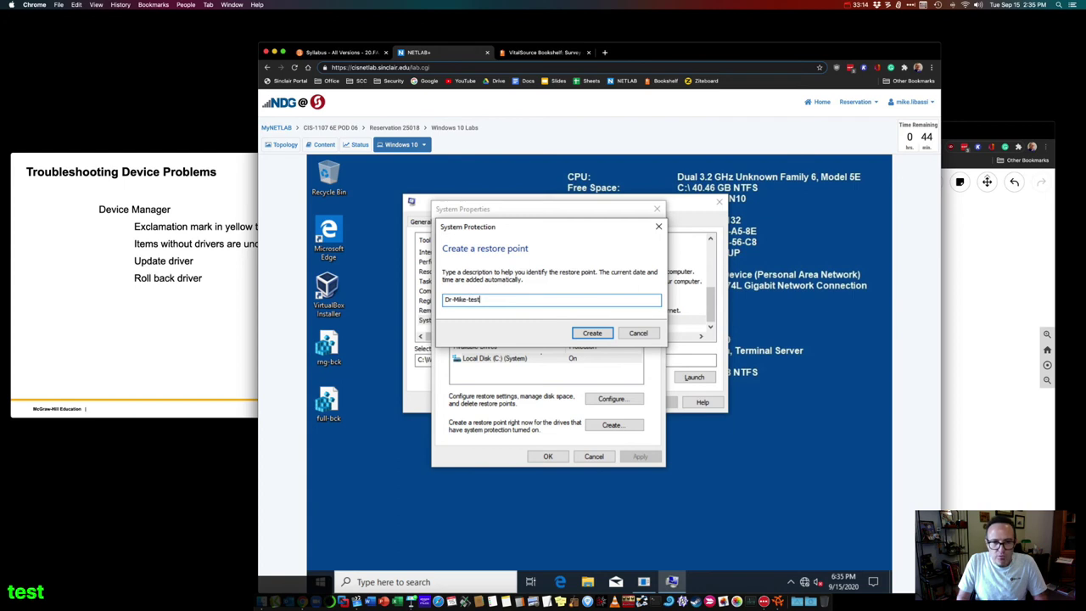
pyautogui.write('1')
pyautogui.click(586, 336)
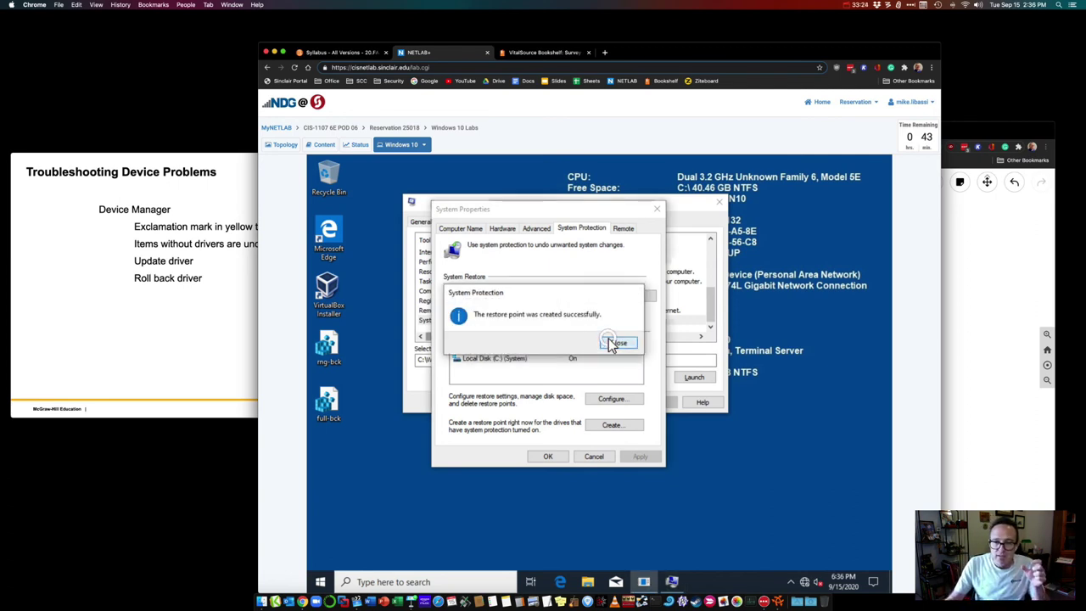
# Step: Open System Restore and select the new manual restore point in the list
pyautogui.click(617, 343)
pyautogui.click(614, 295)
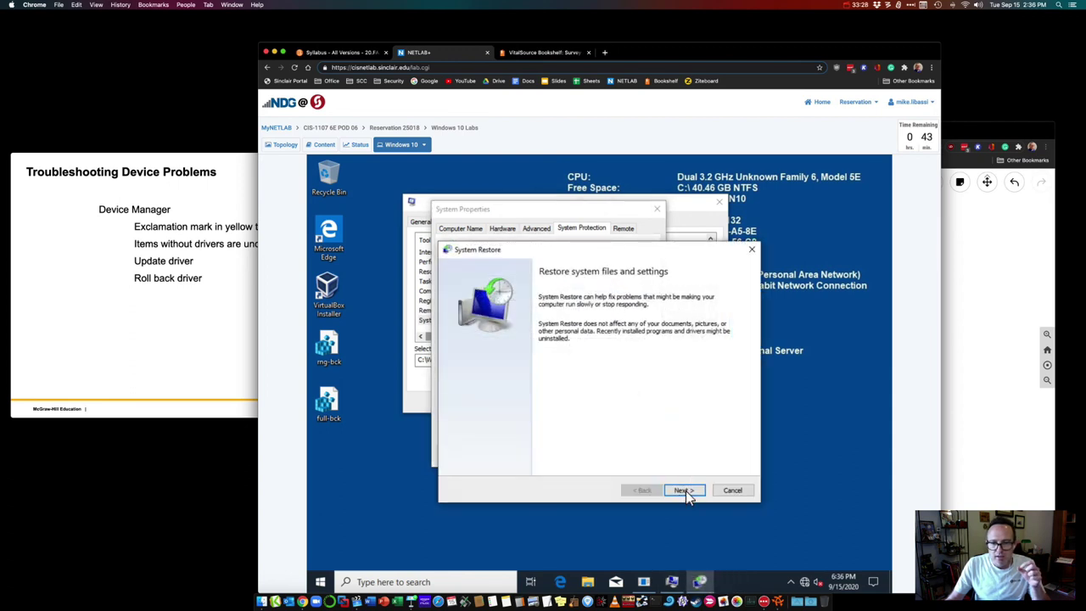
pyautogui.click(684, 490)
pyautogui.click(505, 343)
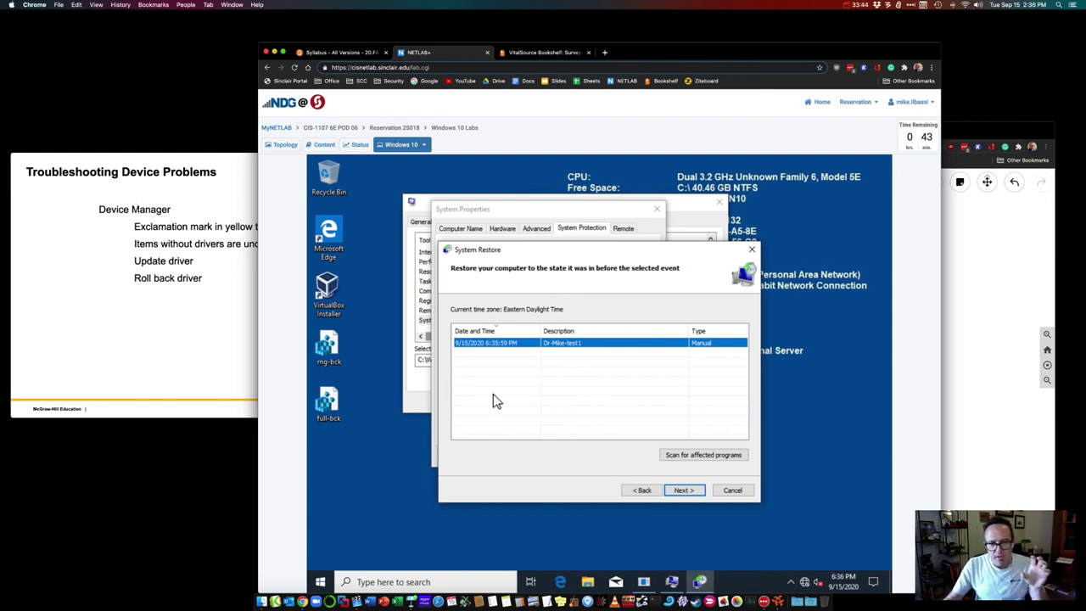
# Step: Move the full-bck backup file from the desktop into the Recycle Bin
pyautogui.click(325, 355)
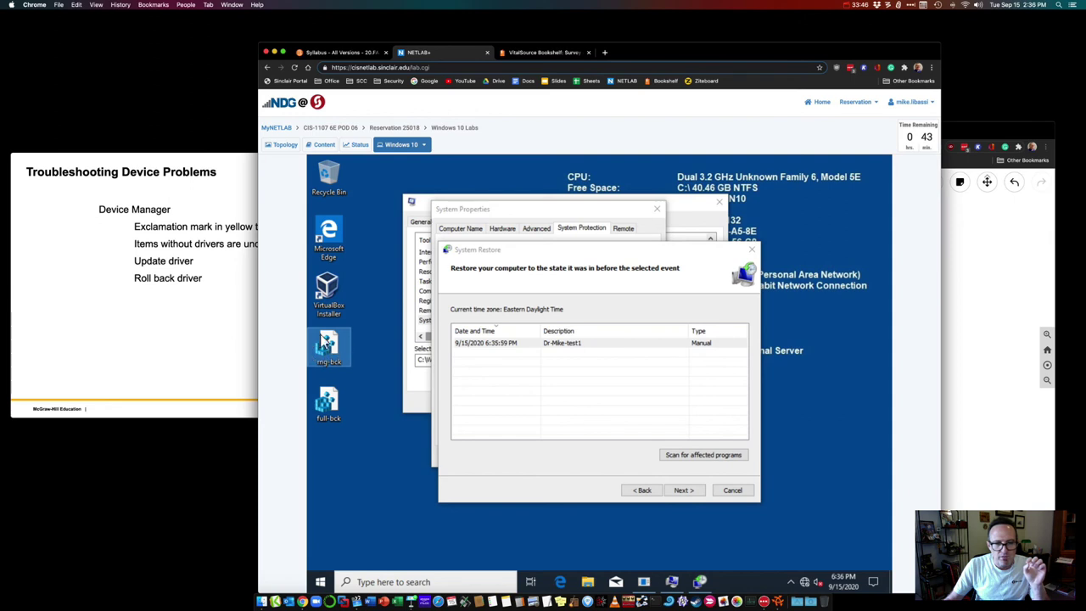
pyautogui.click(348, 403)
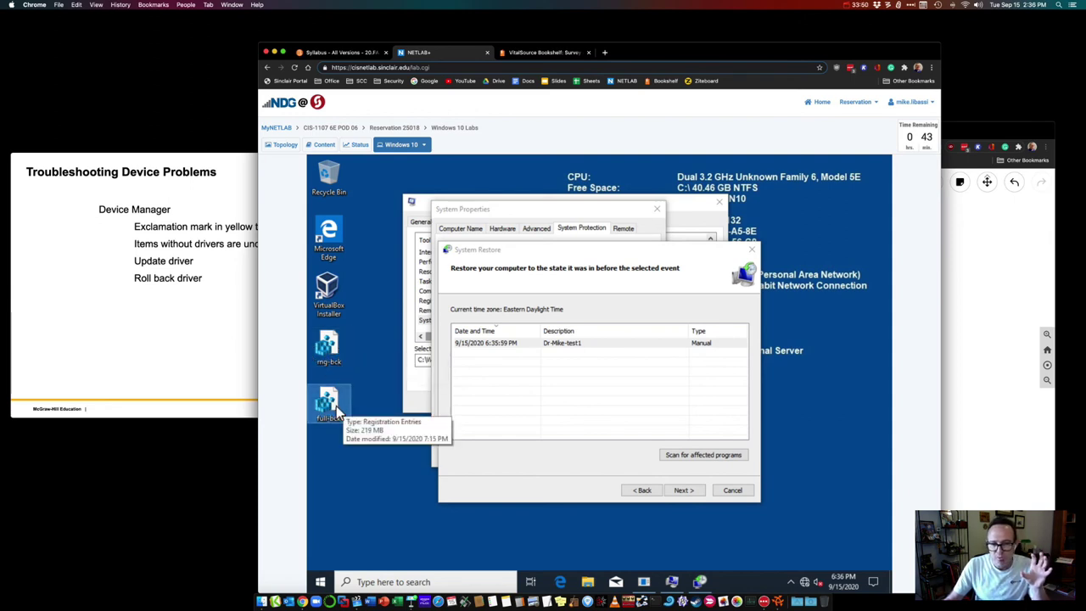
pyautogui.moveTo(335, 405); pyautogui.dragTo(354, 196)
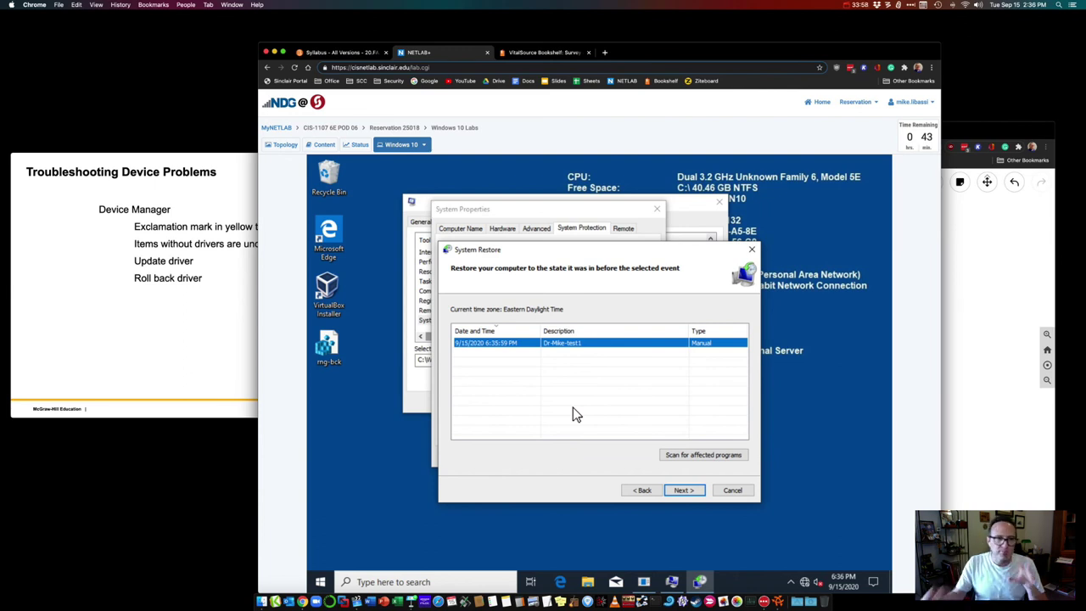
# Step: Advance the Keynote deck to the Figure 6-20 Roll Back Driver slide, then quit Keynote
pyautogui.click(208, 170)
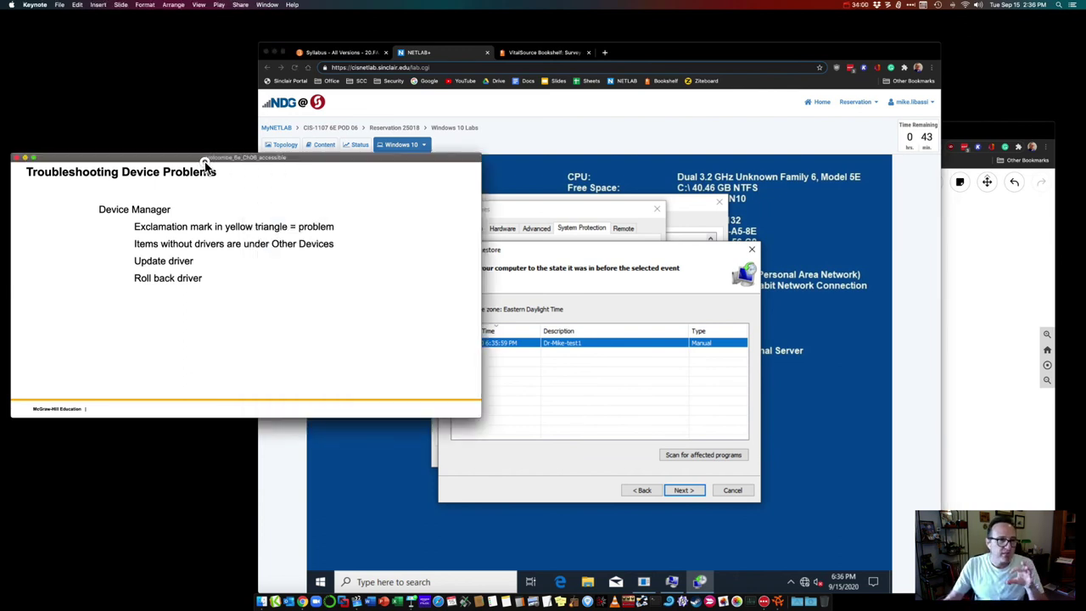
pyautogui.press('Right')
pyautogui.press('Right')
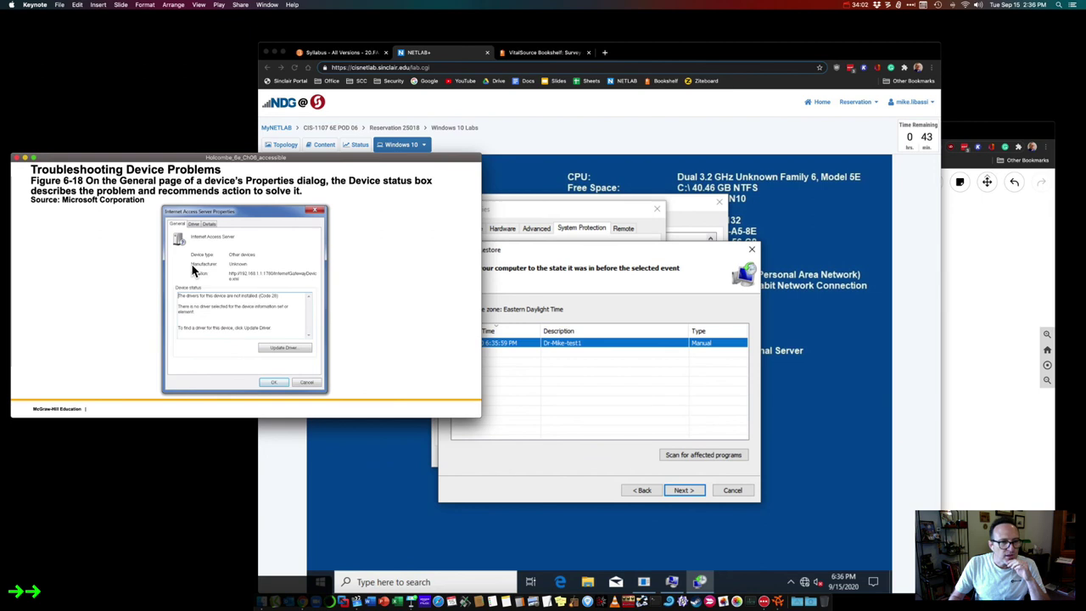
pyautogui.press('Right')
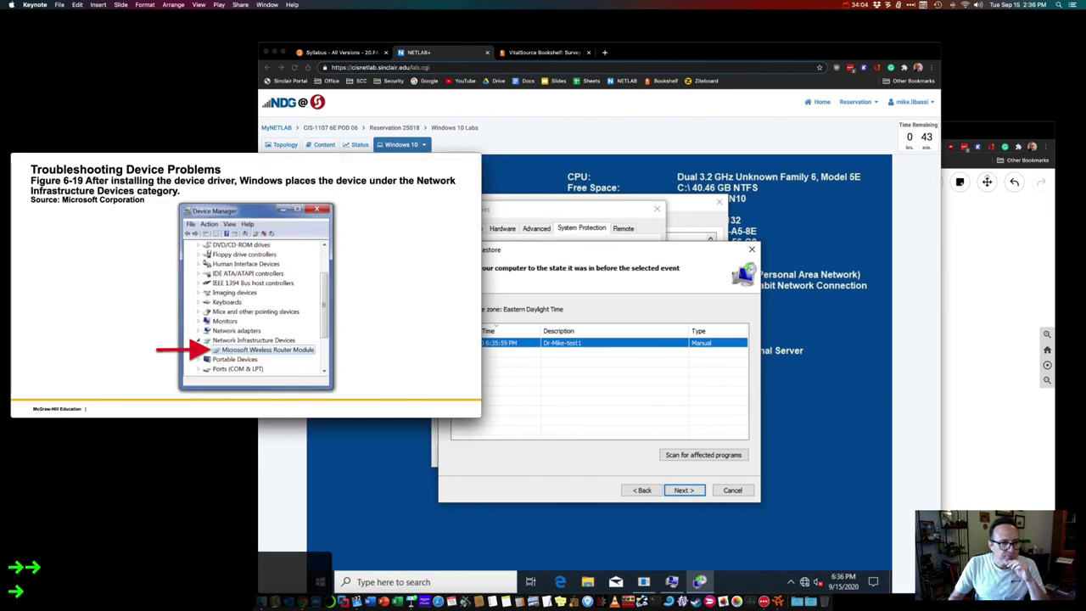
pyautogui.press('Right')
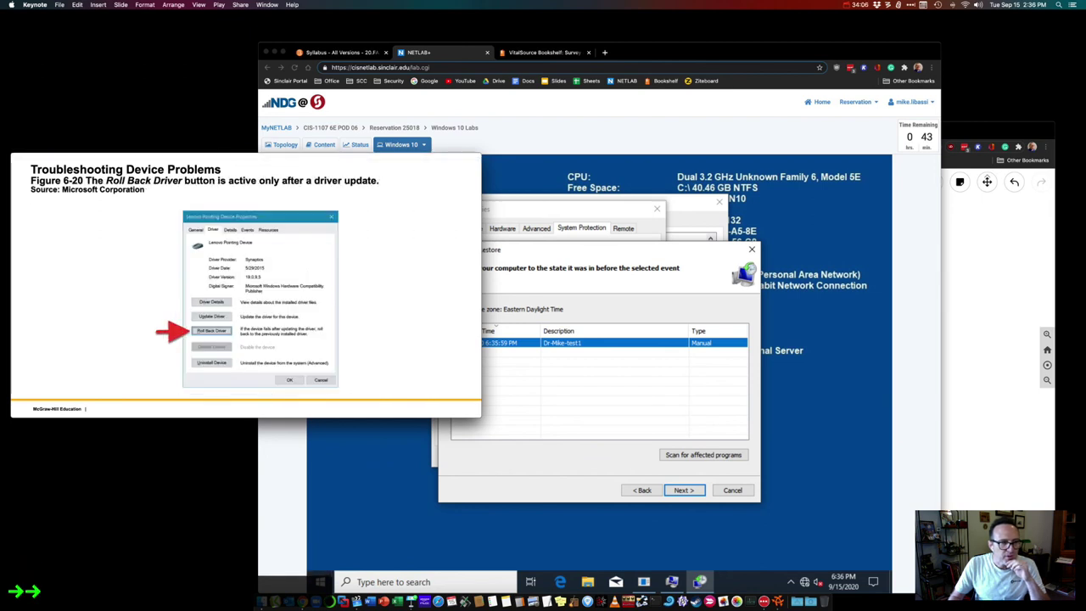
pyautogui.press('Right')
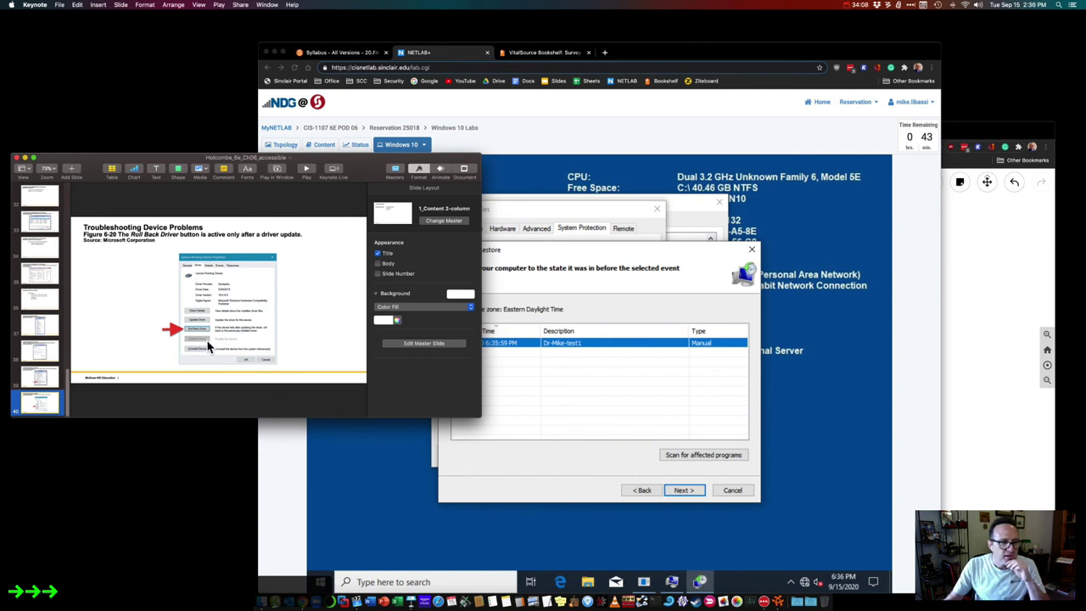
pyautogui.click(38, 6)
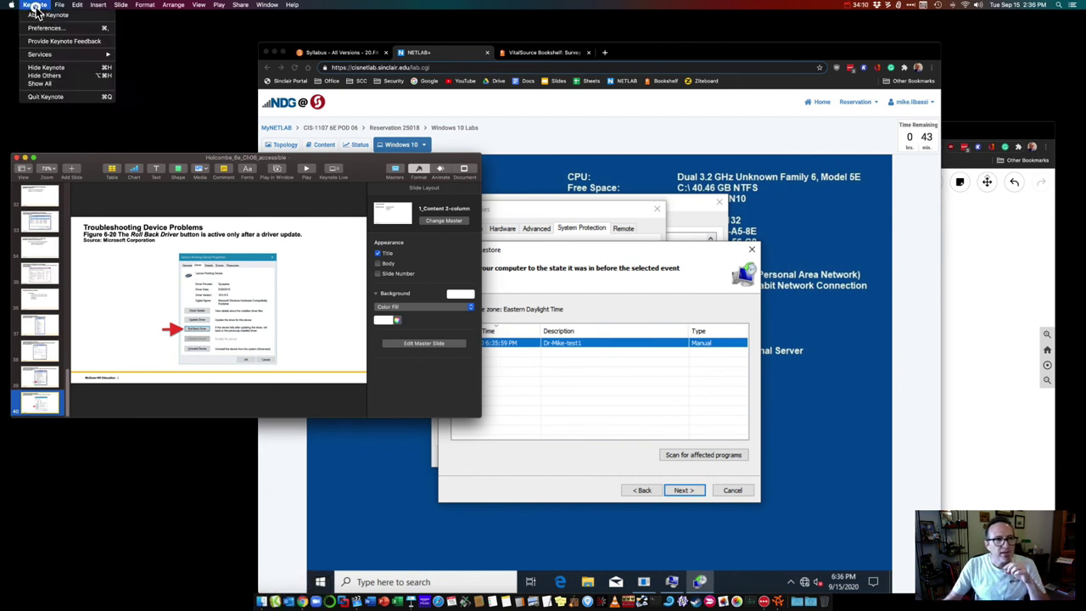
# Step: Scan the 6:35:59 PM restore point for affected programs
pyautogui.click(47, 98)
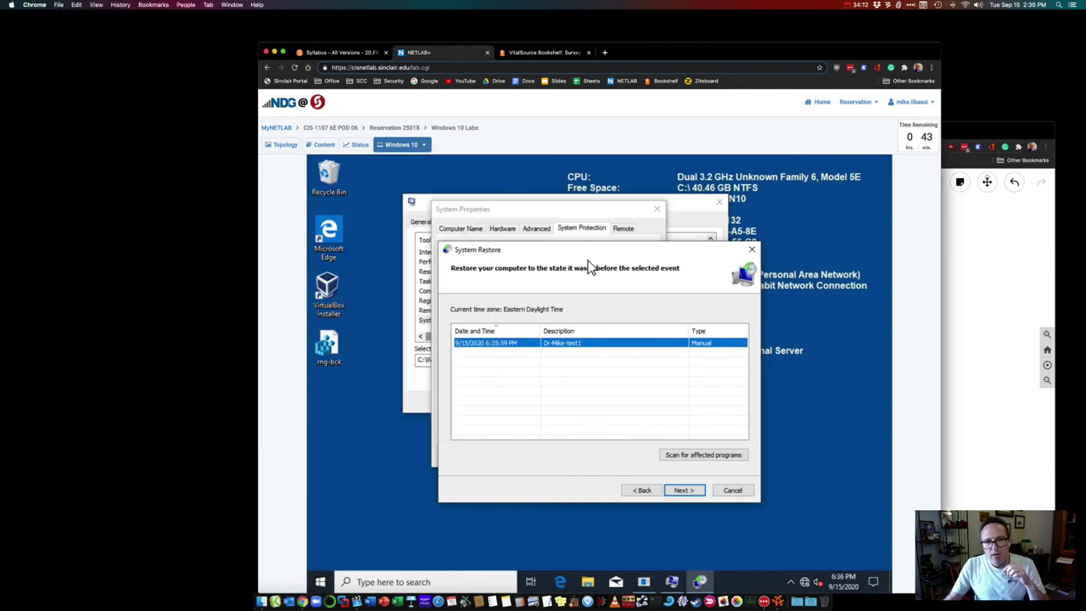
pyautogui.moveTo(582, 254); pyautogui.dragTo(550, 251)
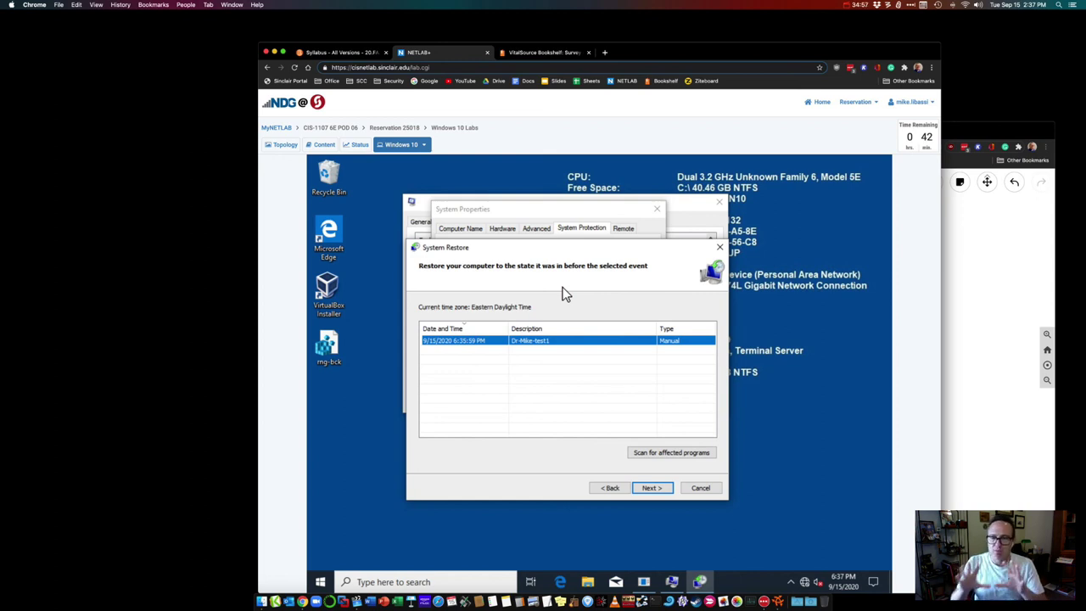
pyautogui.click(677, 456)
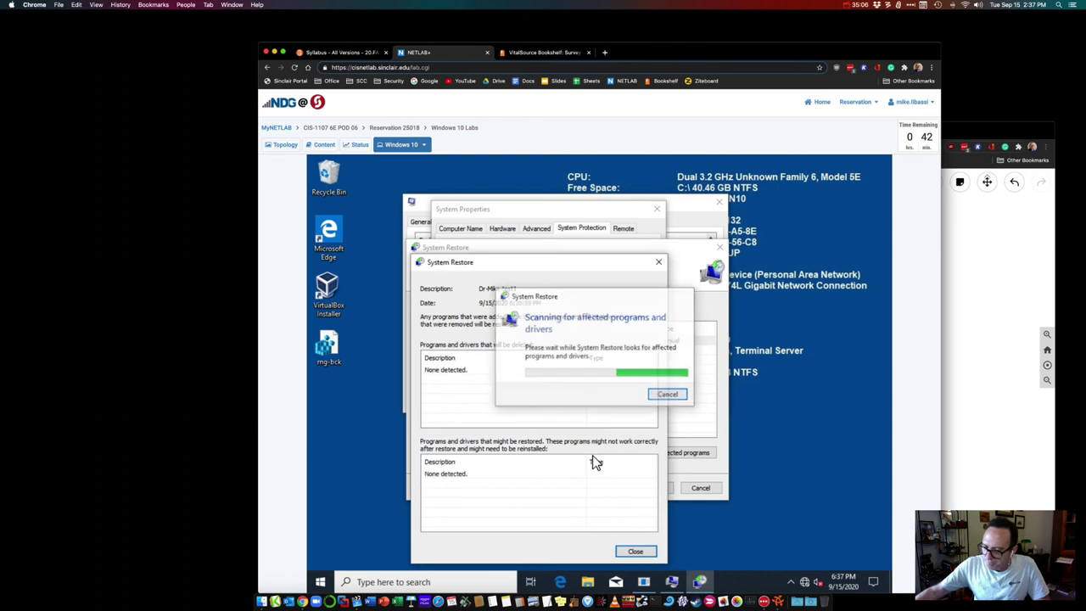
# Step: Close the scan report and launch Registry Editor with administrator approval
pyautogui.click(648, 552)
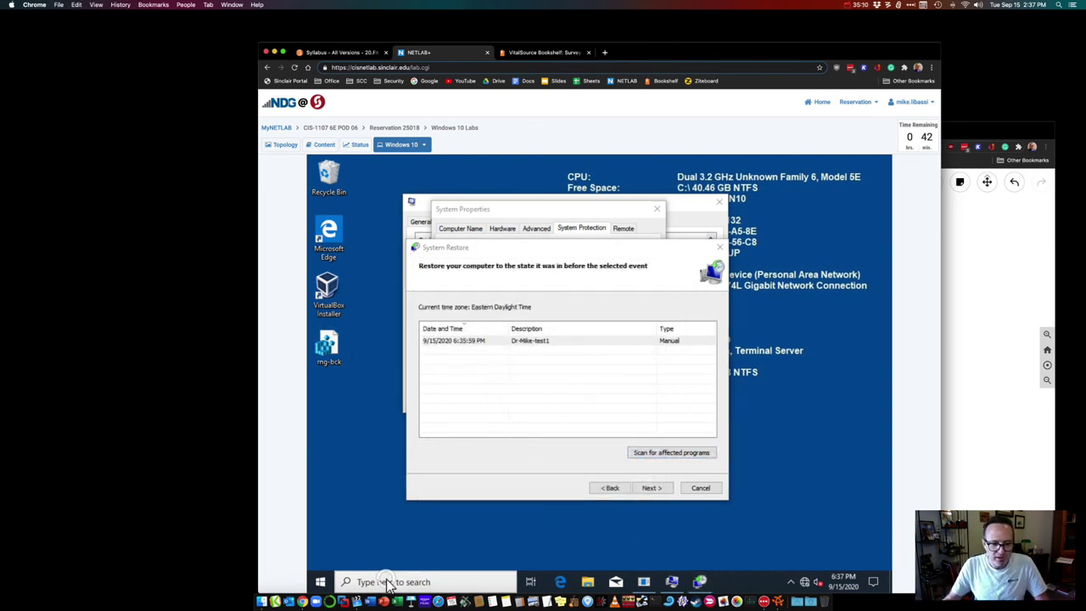
pyautogui.click(386, 582)
pyautogui.write('regedit')
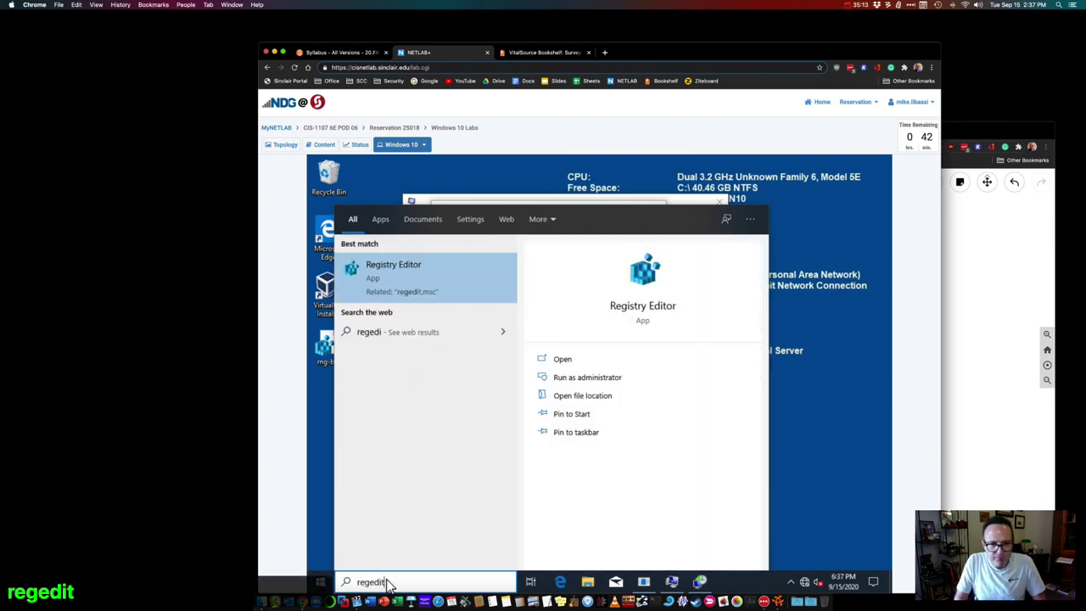
pyautogui.press('Return')
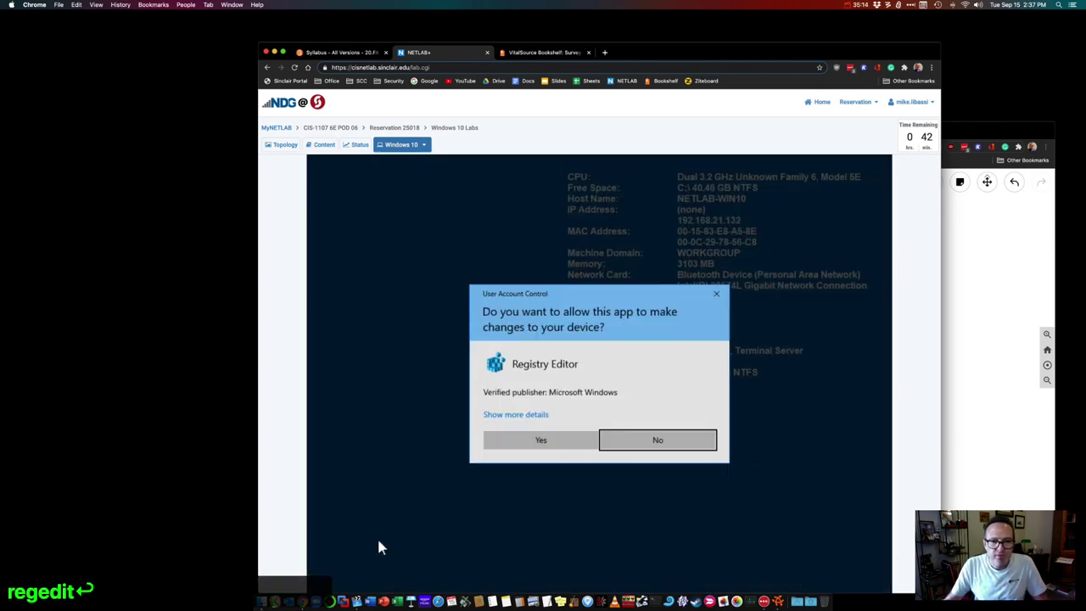
pyautogui.click(519, 448)
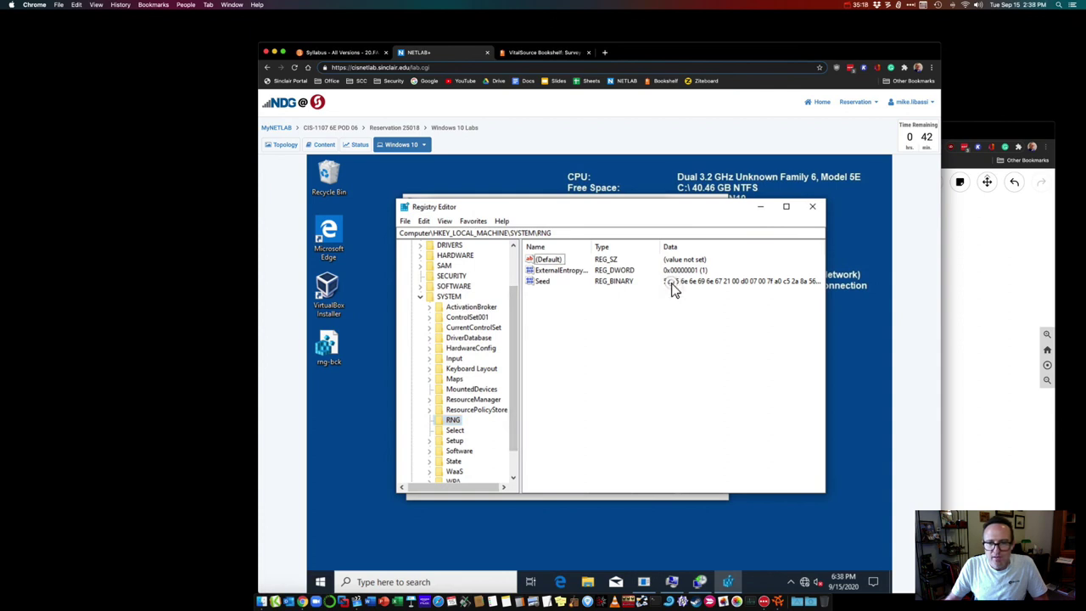
# Step: Edit the RNG Seed binary value to start with 00ff, then close Registry Editor
pyautogui.click(541, 282)
pyautogui.doubleClick(541, 282)
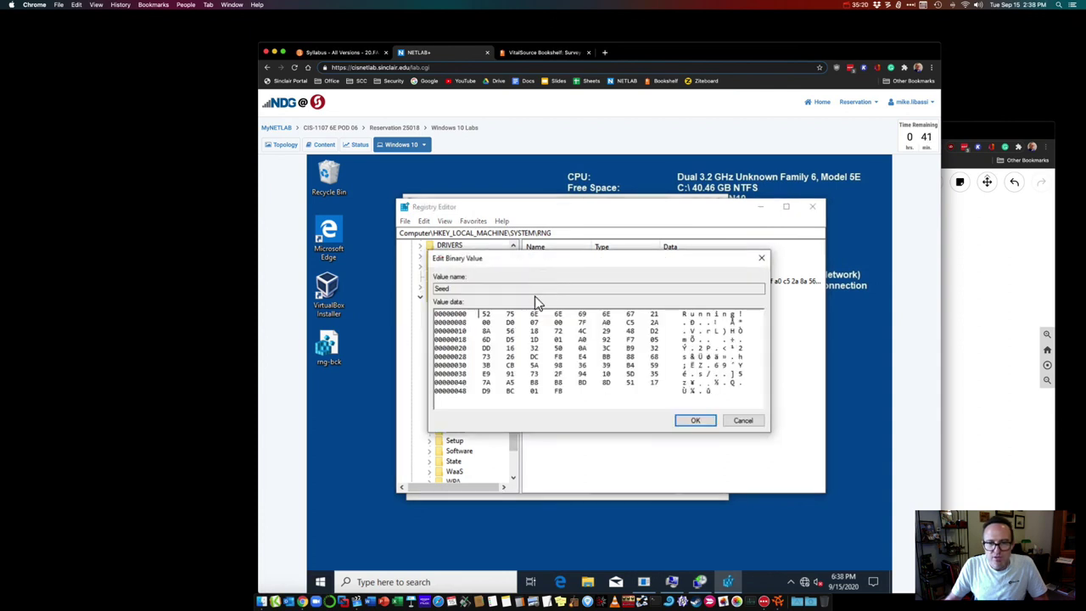
pyautogui.click(487, 314)
pyautogui.write('00 ')
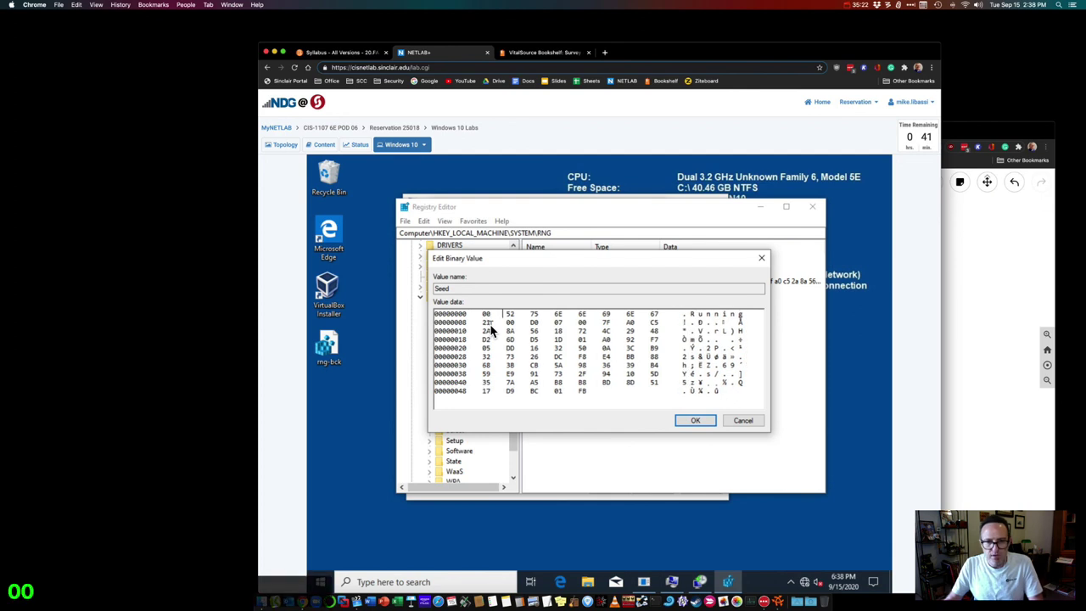
pyautogui.write('ff')
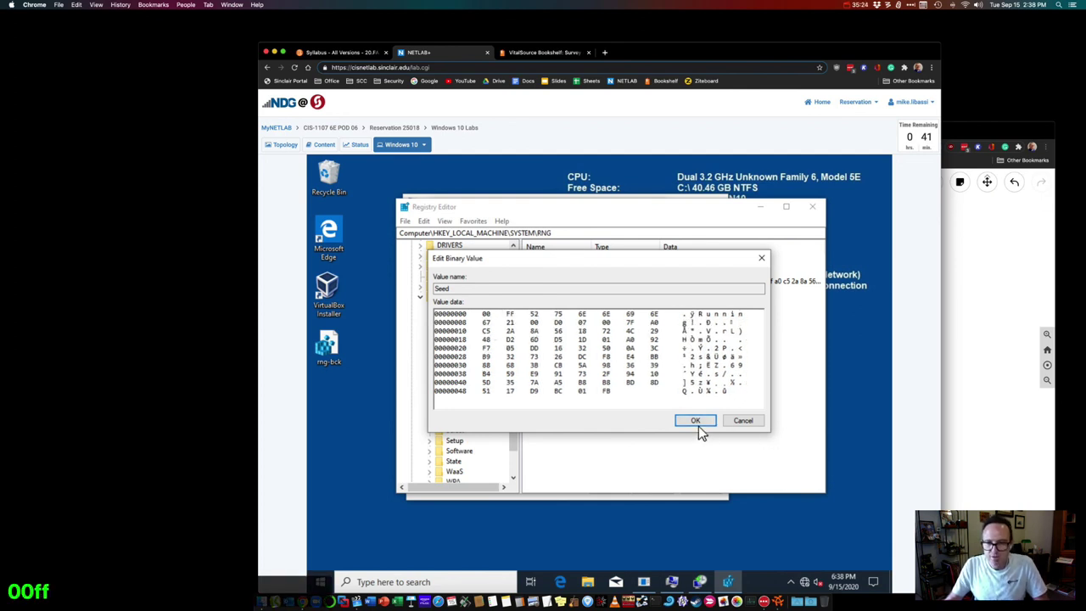
pyautogui.click(695, 422)
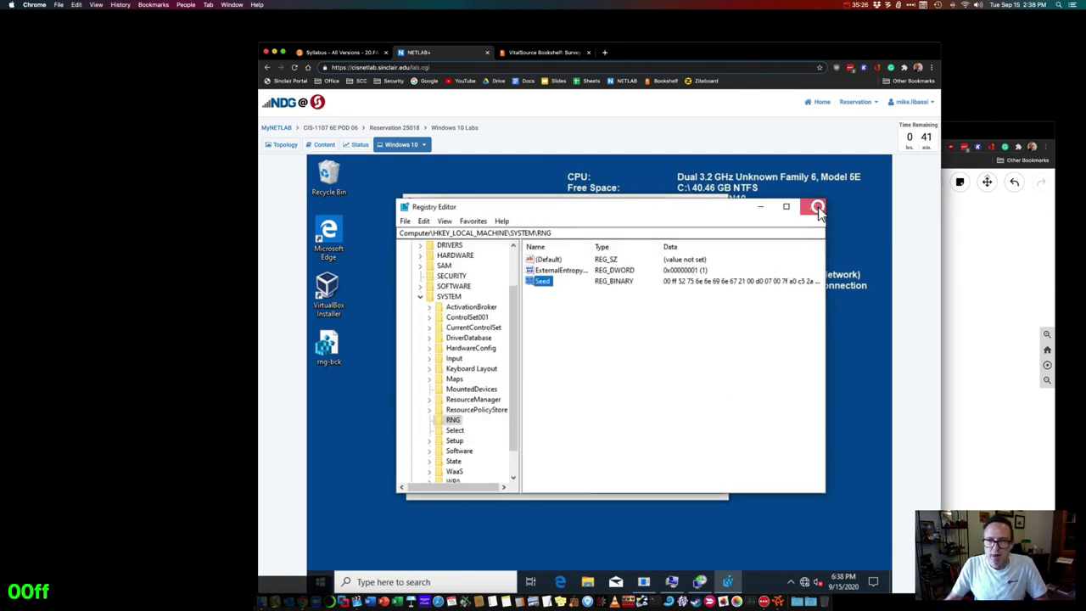
pyautogui.click(813, 206)
# Step: Rescan the restore point for affected programs, close the results and cancel the wizard
pyautogui.click(675, 454)
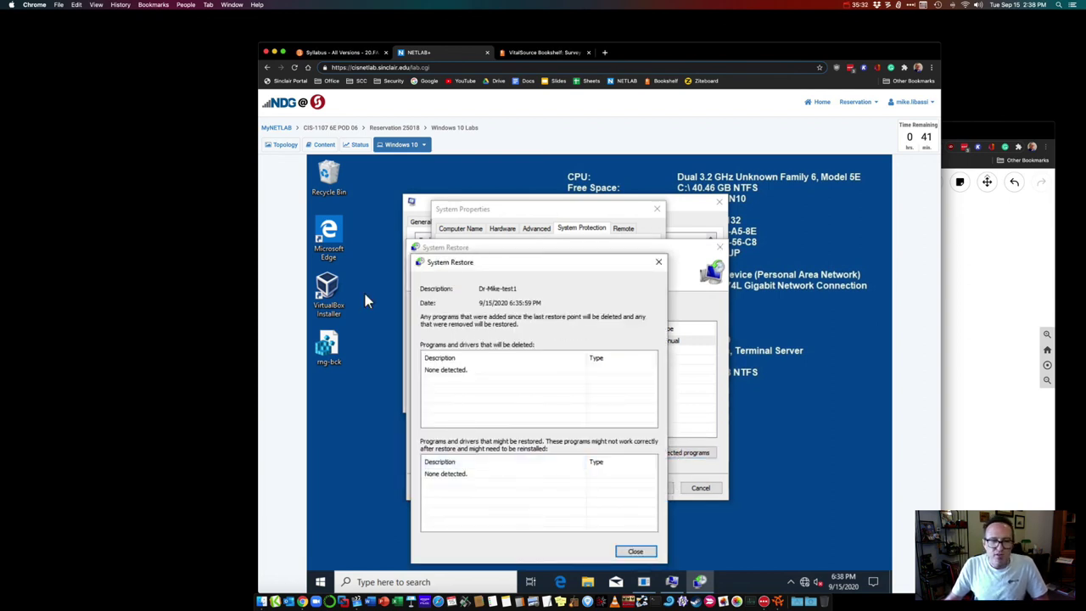
pyautogui.click(448, 370)
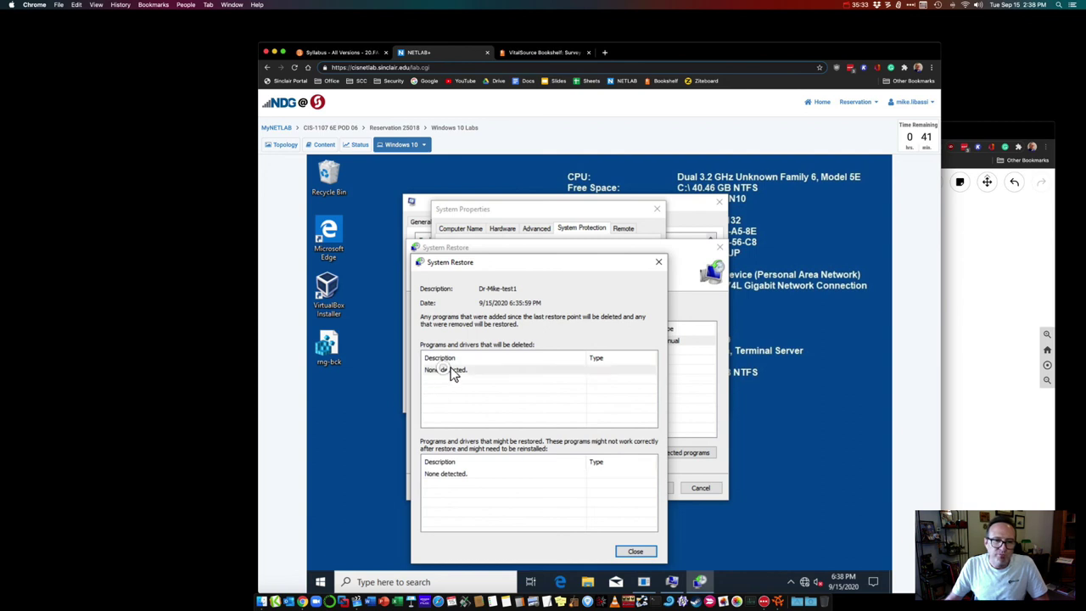
pyautogui.click(635, 552)
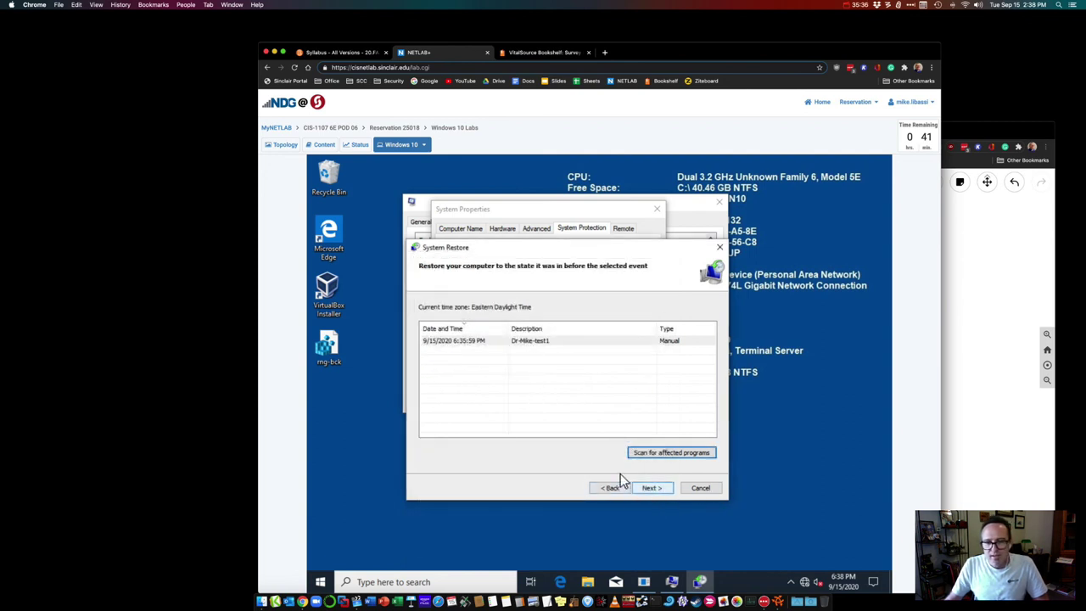
pyautogui.click(704, 489)
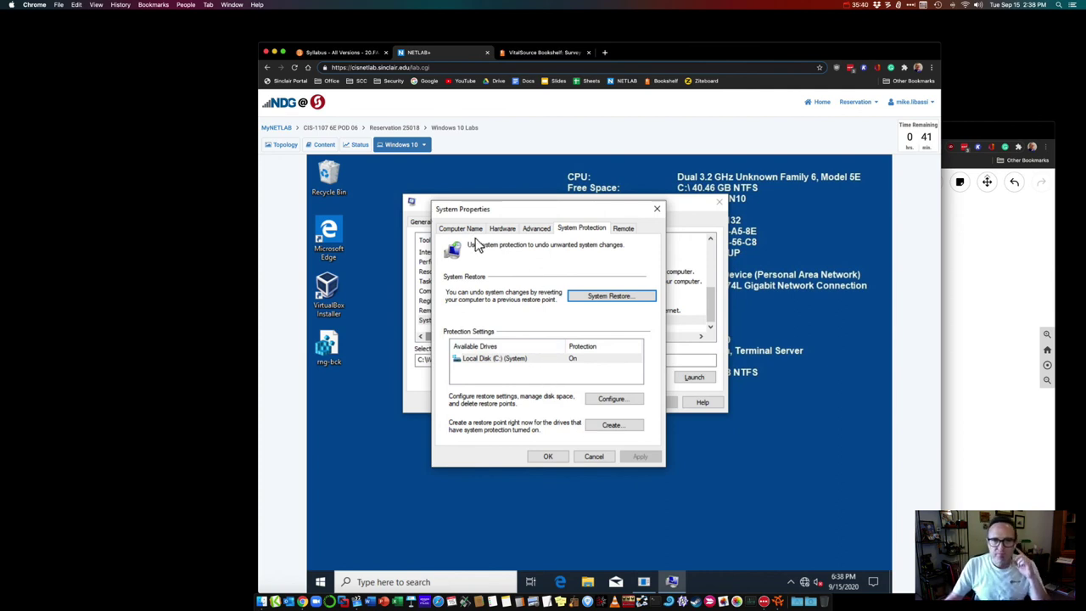
pyautogui.click(457, 231)
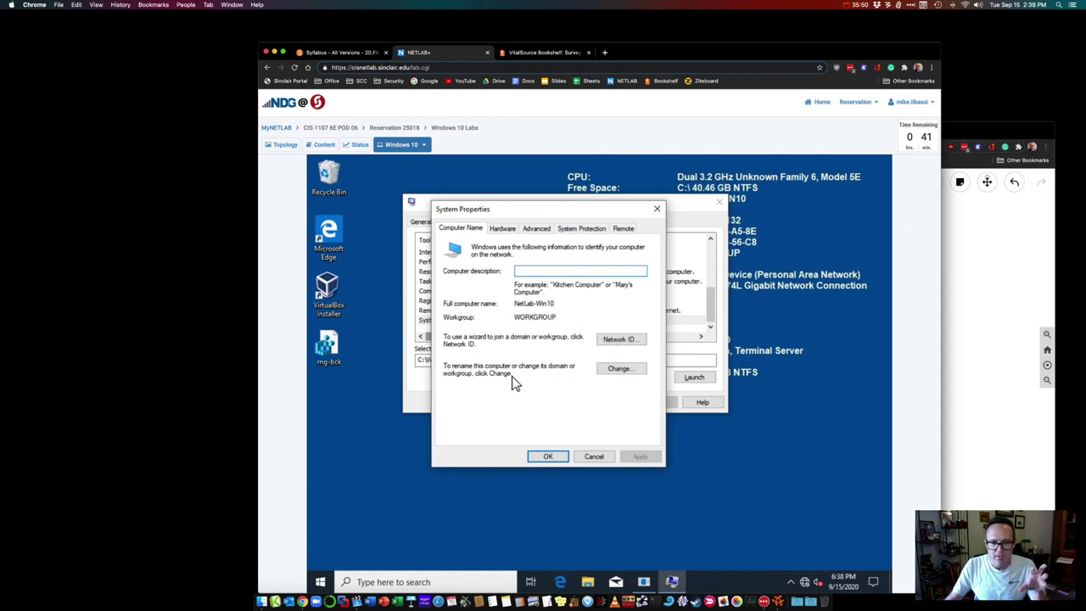
pyautogui.doubleClick(525, 319)
pyautogui.click(526, 319)
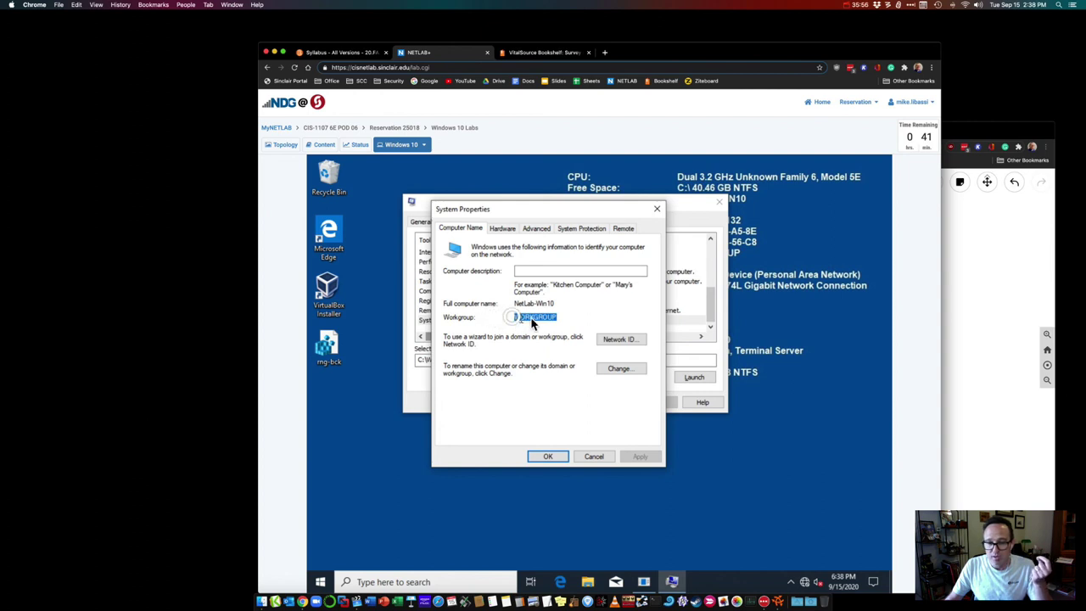
pyautogui.click(522, 320)
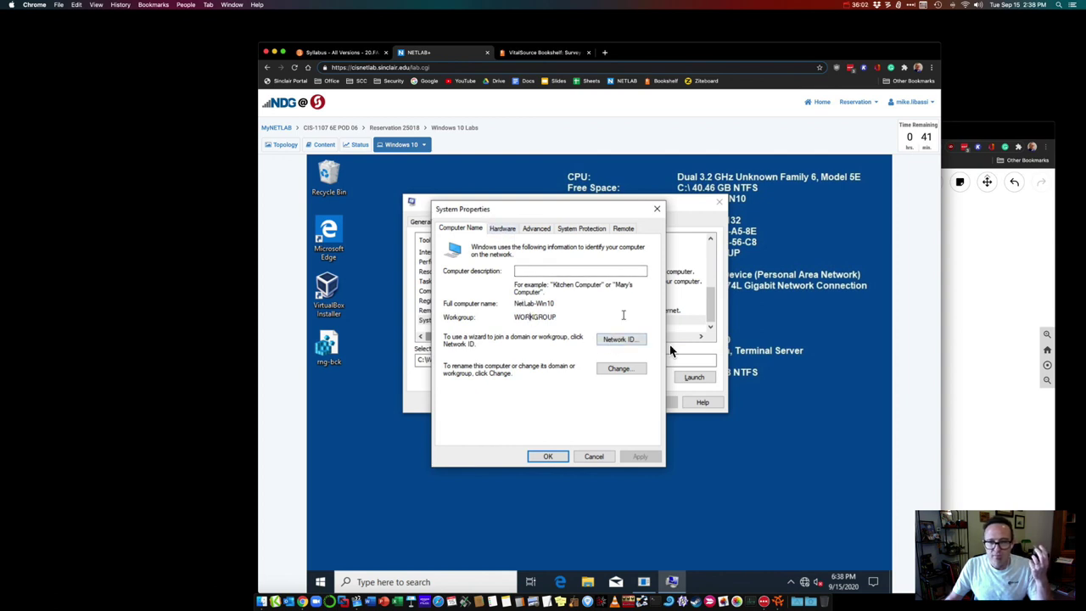
pyautogui.click(503, 229)
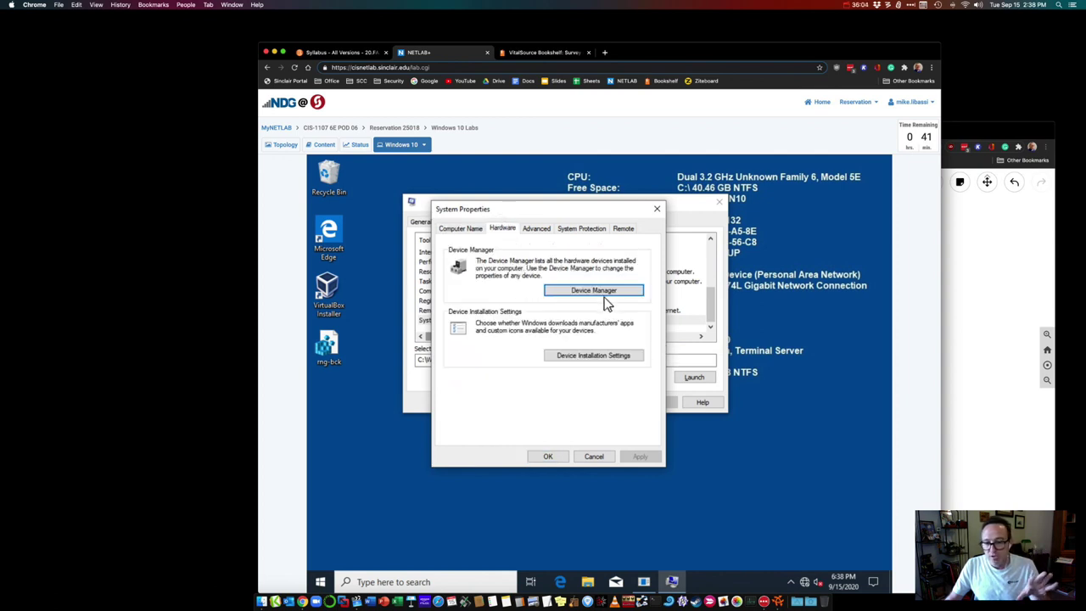
pyautogui.click(595, 357)
pyautogui.click(675, 388)
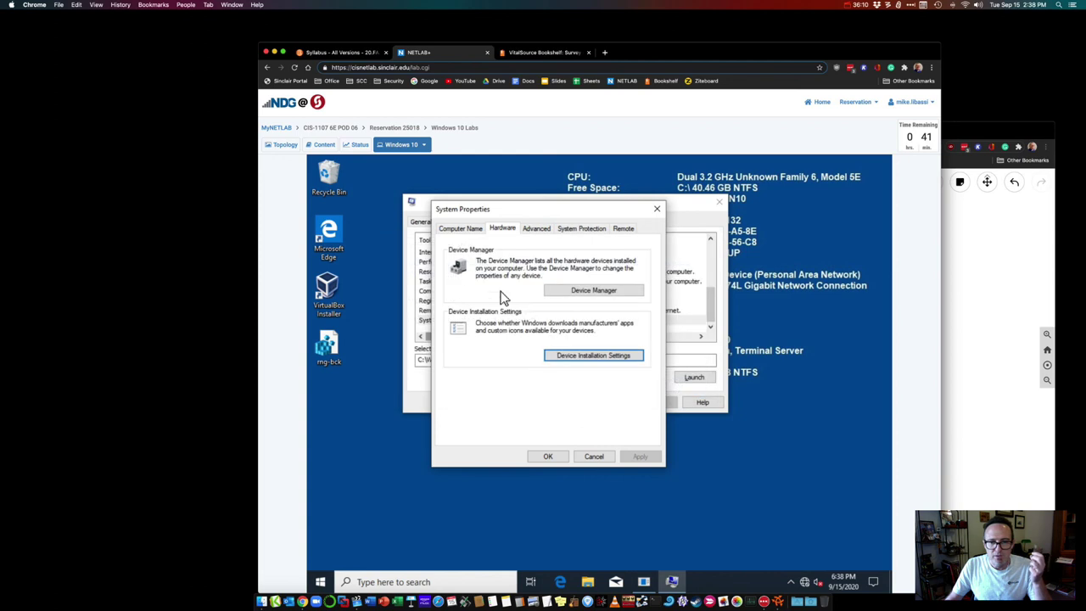
pyautogui.click(532, 229)
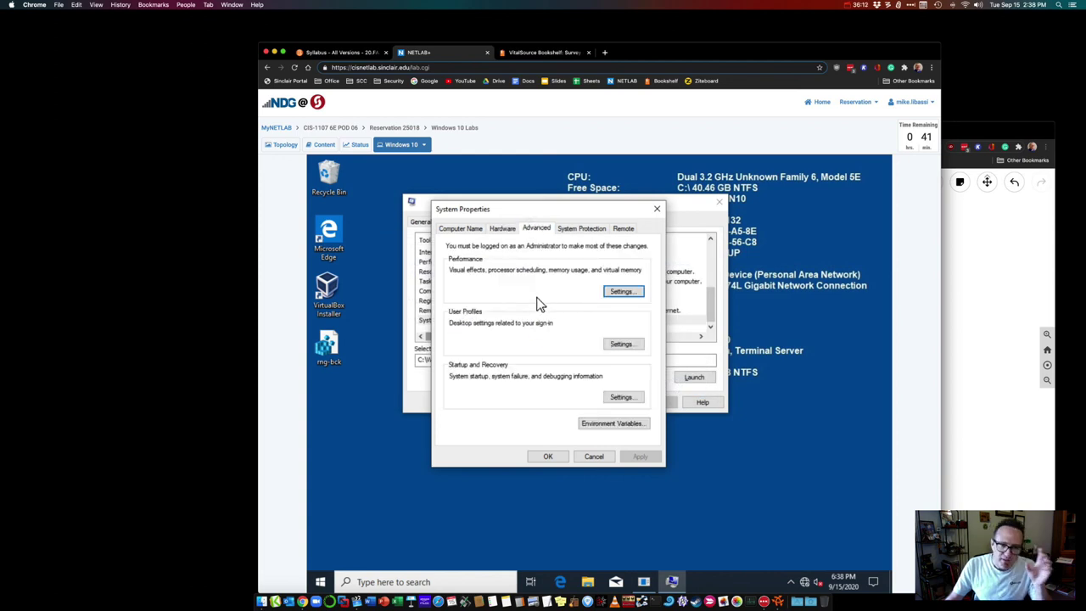
pyautogui.click(624, 397)
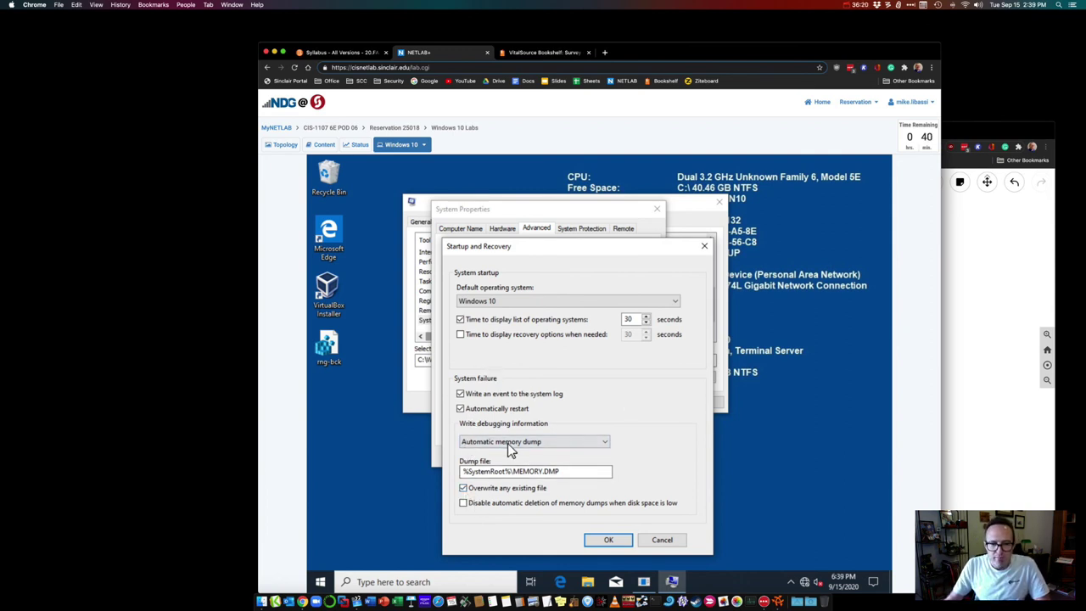
pyautogui.click(529, 302)
pyautogui.click(509, 313)
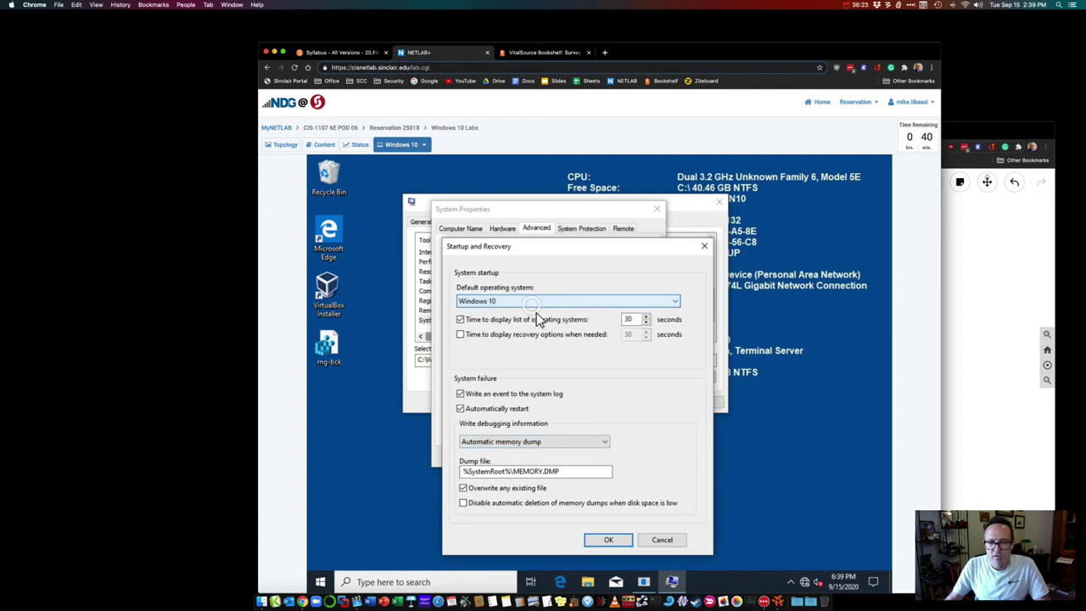
pyautogui.click(659, 540)
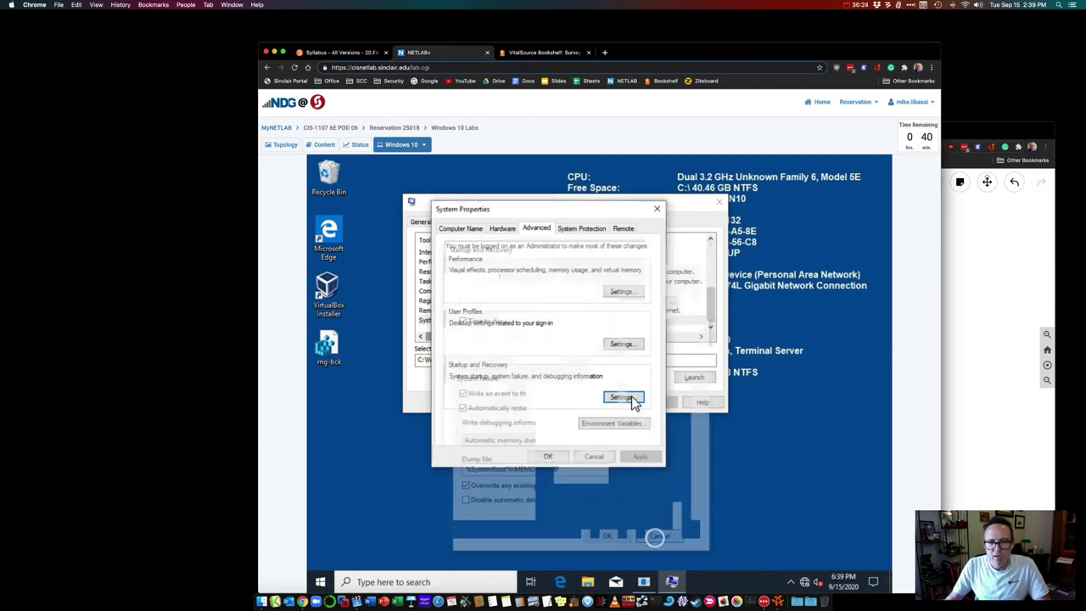
pyautogui.click(585, 231)
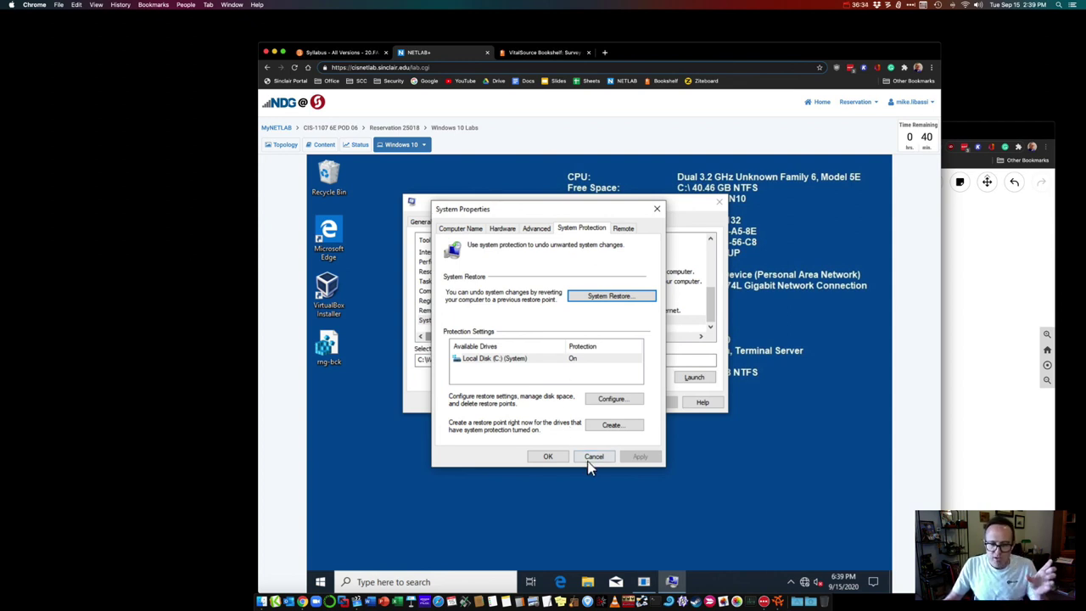
# Step: Cancel System Properties and browse MSConfig's General and Tools tabs
pyautogui.click(593, 457)
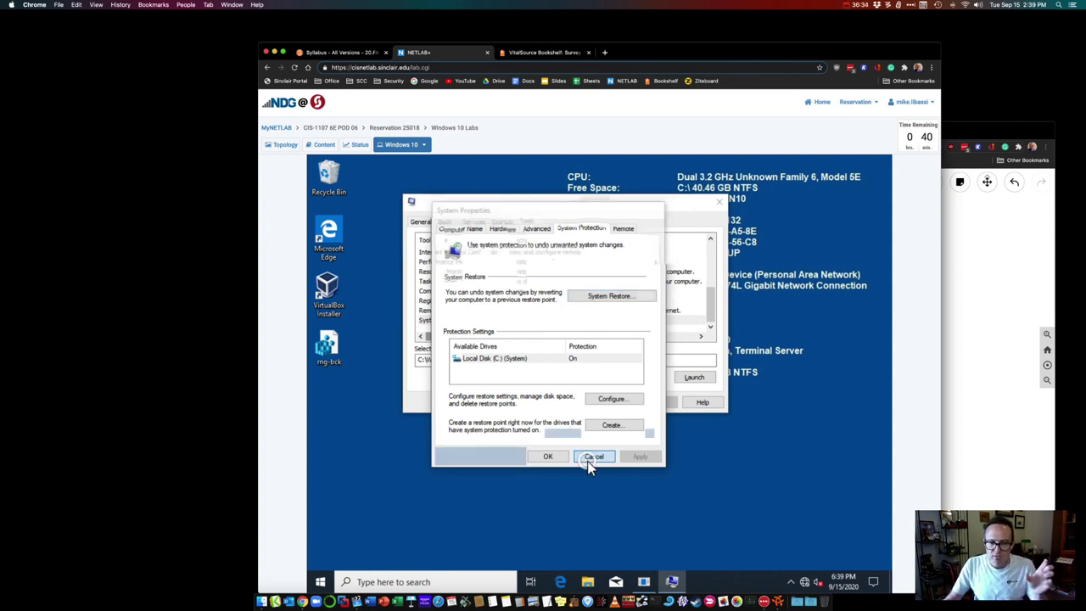
pyautogui.click(422, 223)
pyautogui.click(527, 224)
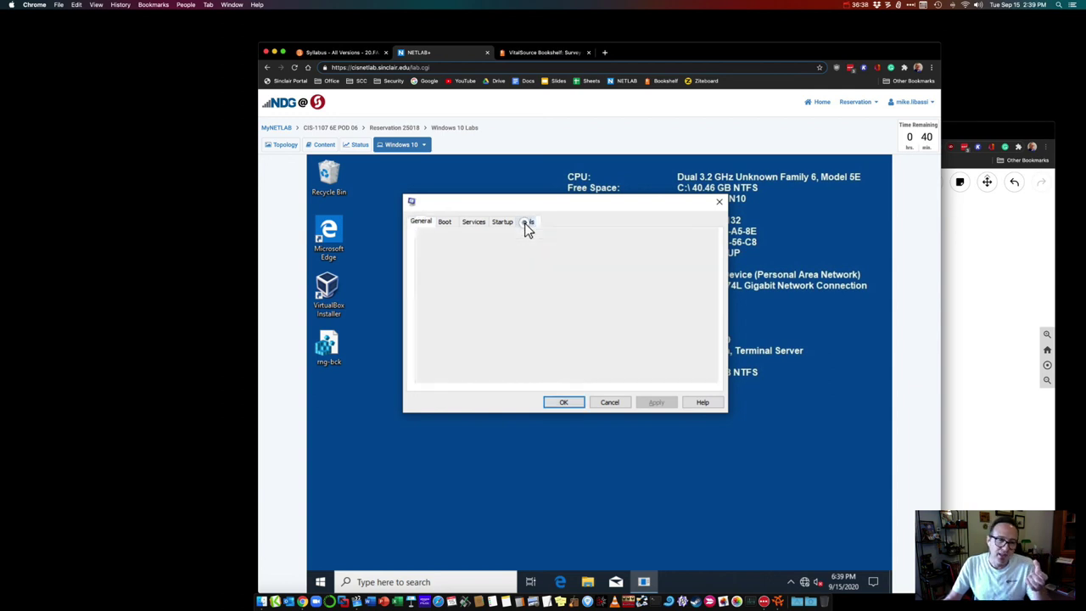
# Step: Select System Information in MSConfig's tool list, then cancel System Configuration
pyautogui.moveTo(712, 318); pyautogui.dragTo(711, 244)
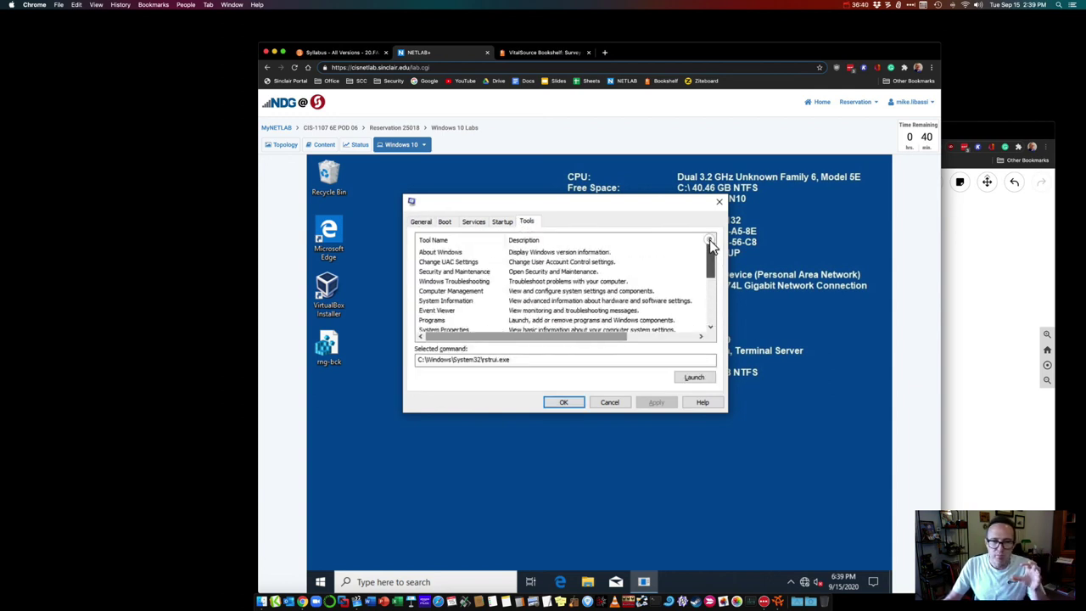
pyautogui.click(514, 302)
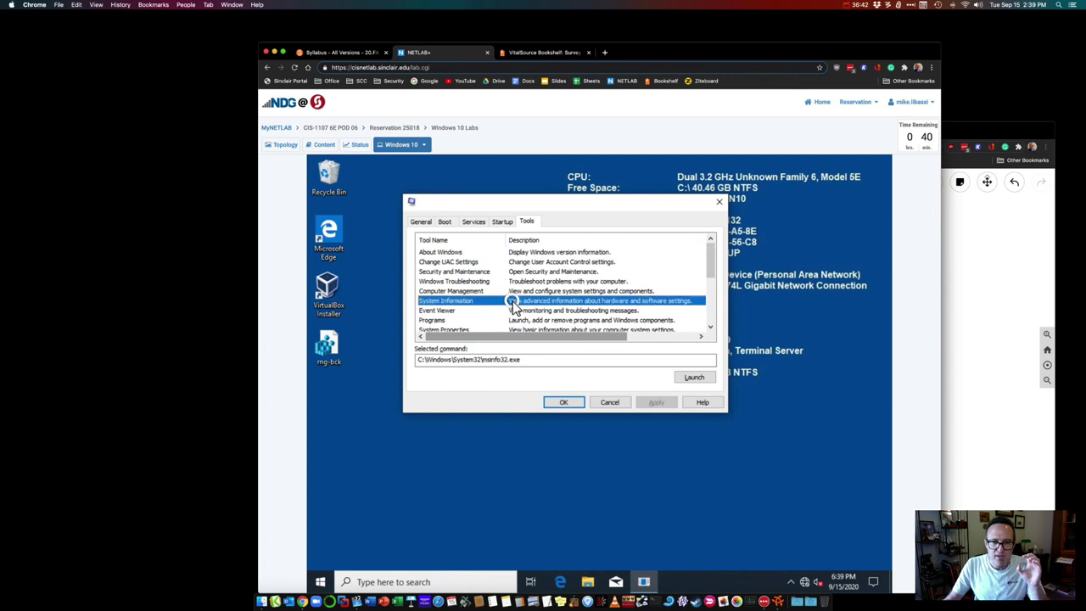
pyautogui.moveTo(711, 254); pyautogui.dragTo(712, 325)
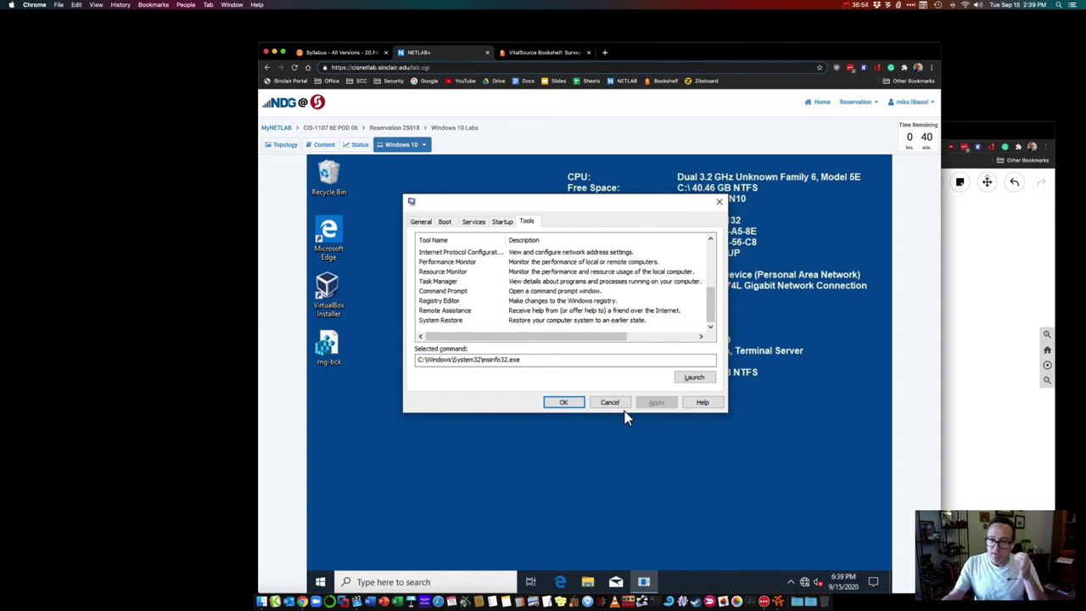
pyautogui.click(610, 403)
pyautogui.rightClick(640, 586)
pyautogui.click(682, 529)
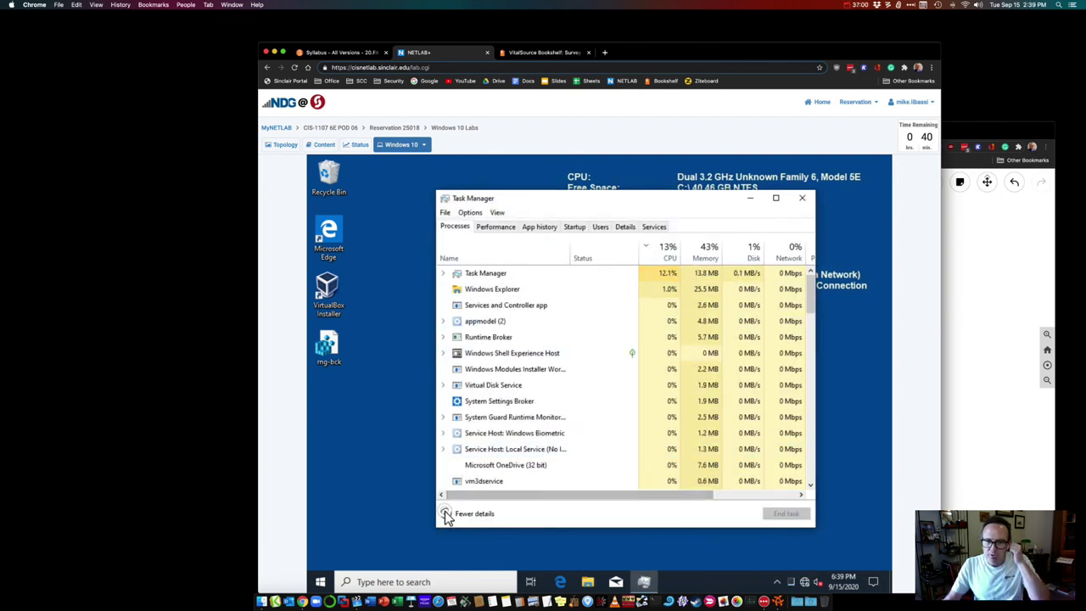
pyautogui.click(447, 514)
pyautogui.click(449, 385)
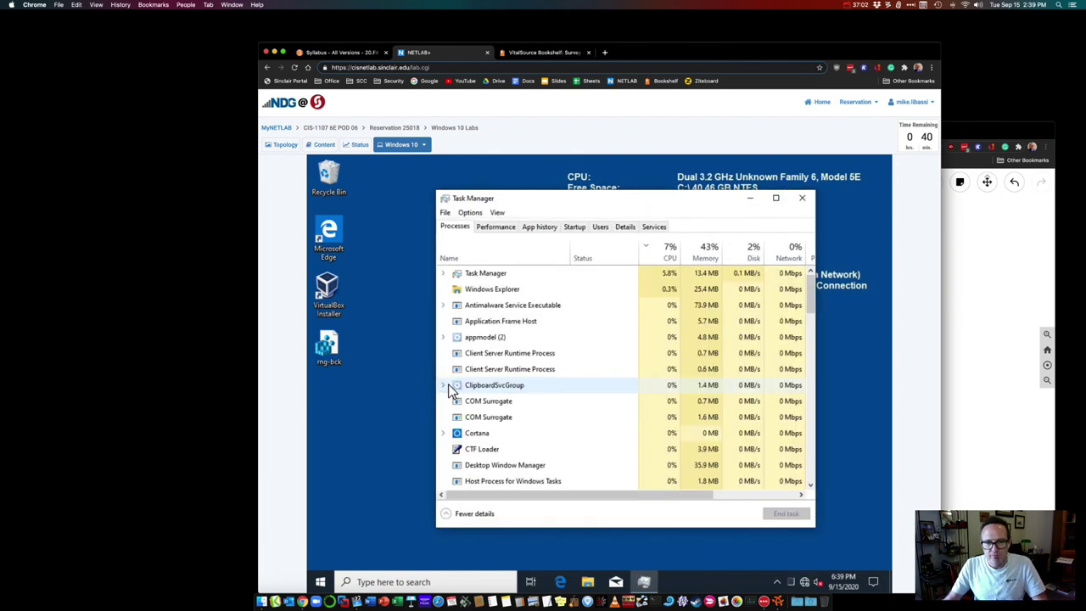
pyautogui.moveTo(563, 202); pyautogui.dragTo(527, 188)
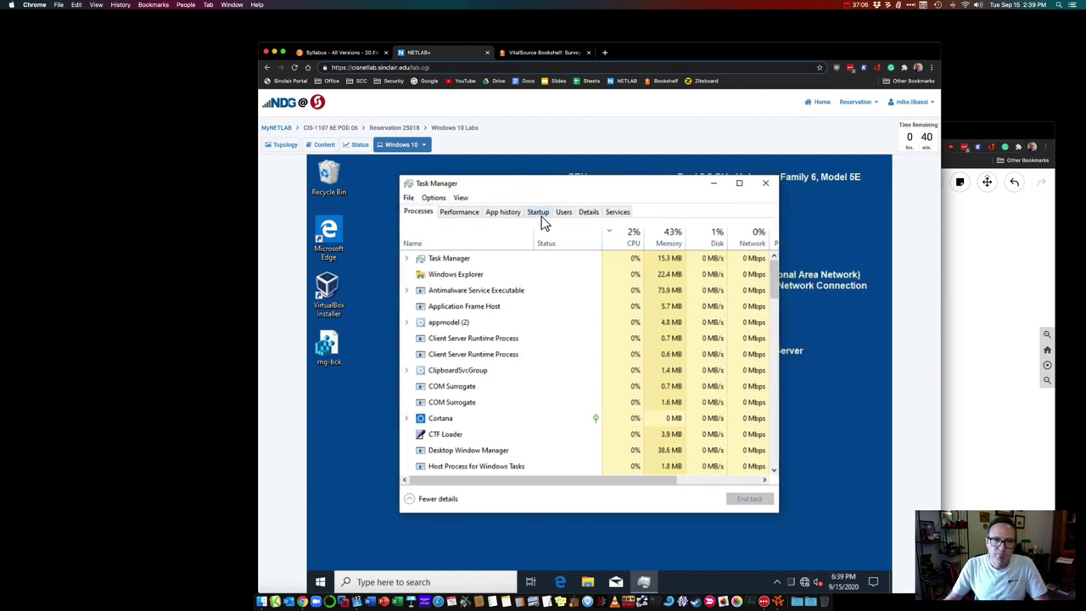
pyautogui.click(540, 212)
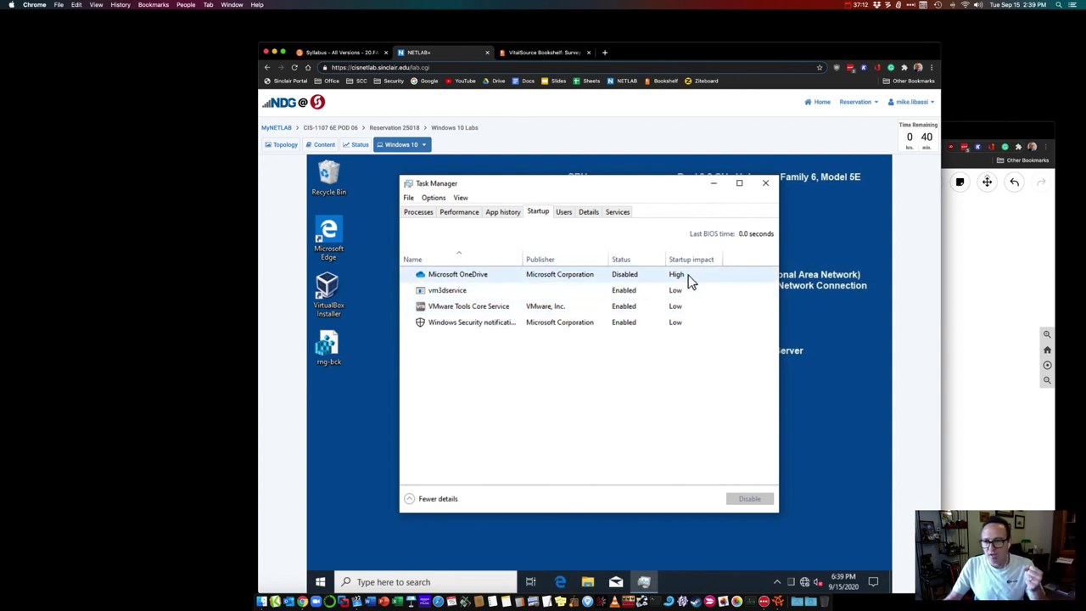
pyautogui.click(766, 184)
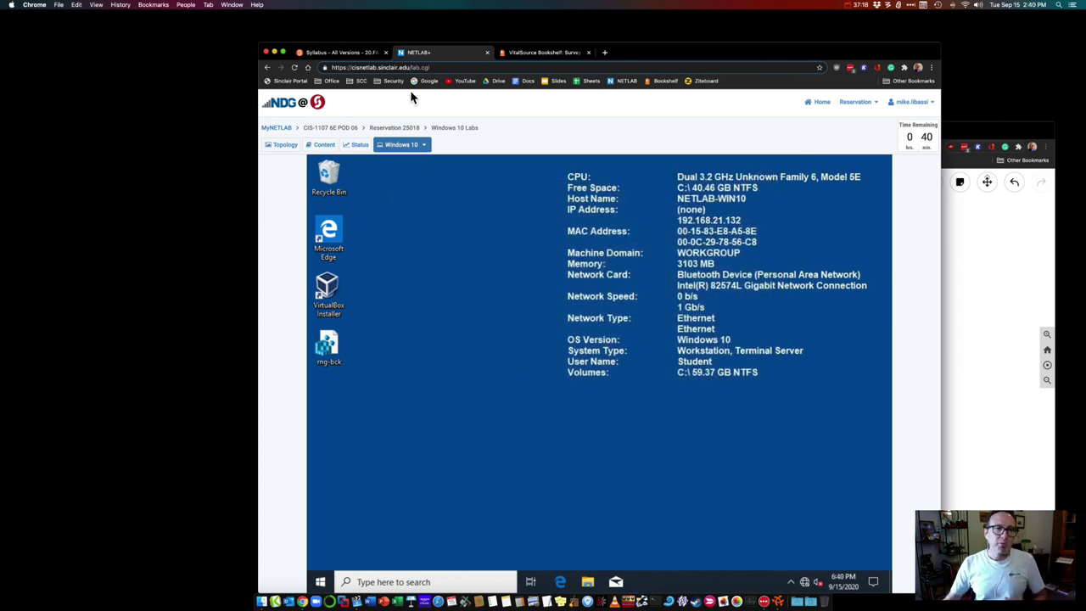
# Step: Show Bookshelf's Chapter 6 Review page, then clear the Ziteboard sketch and close the whiteboard
pyautogui.click(538, 52)
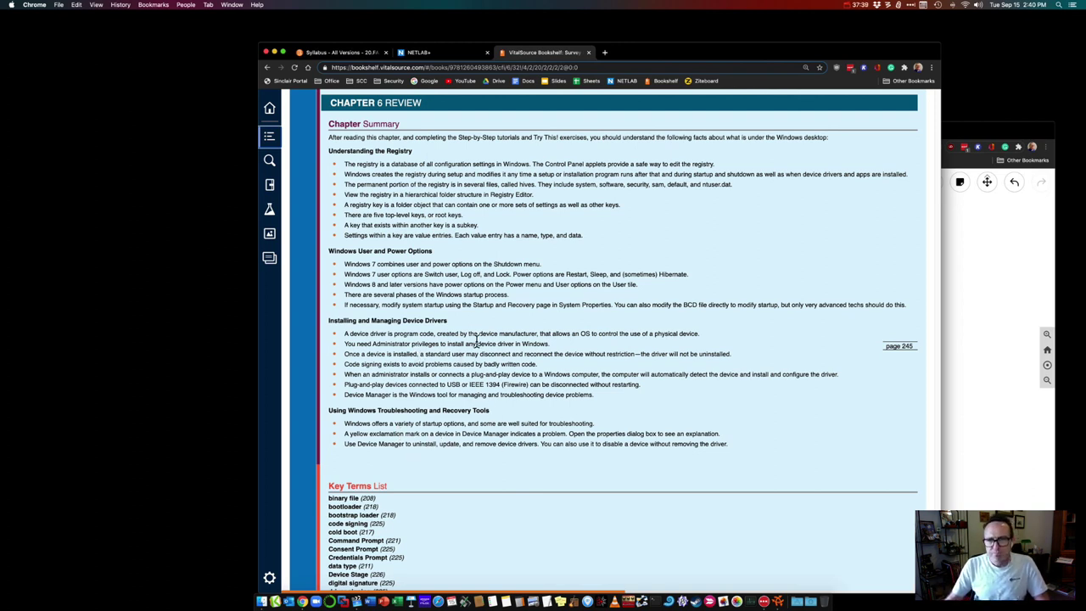
pyautogui.click(973, 136)
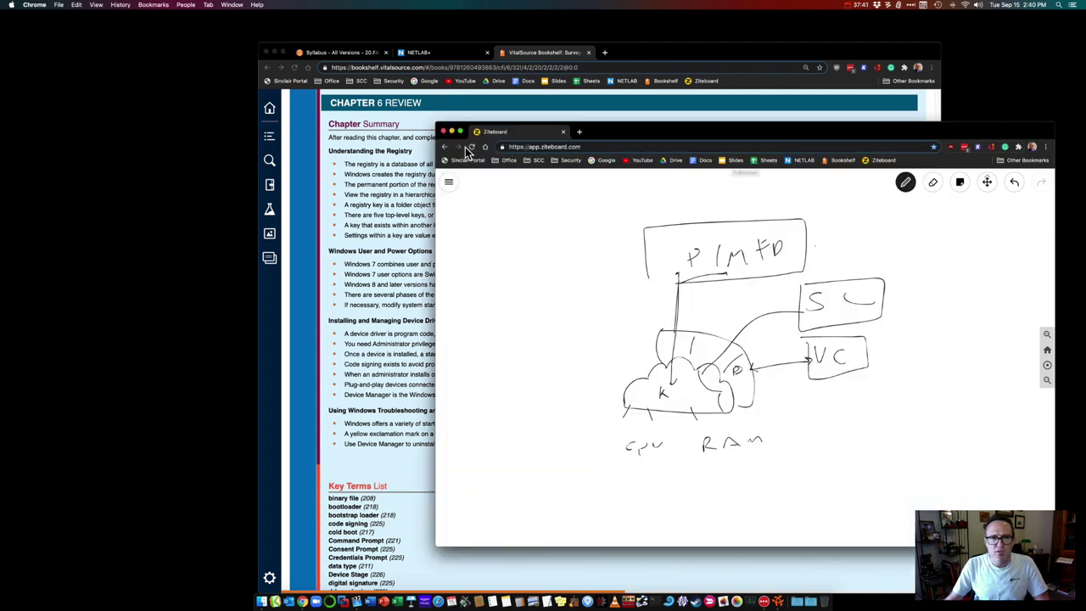
pyautogui.click(932, 183)
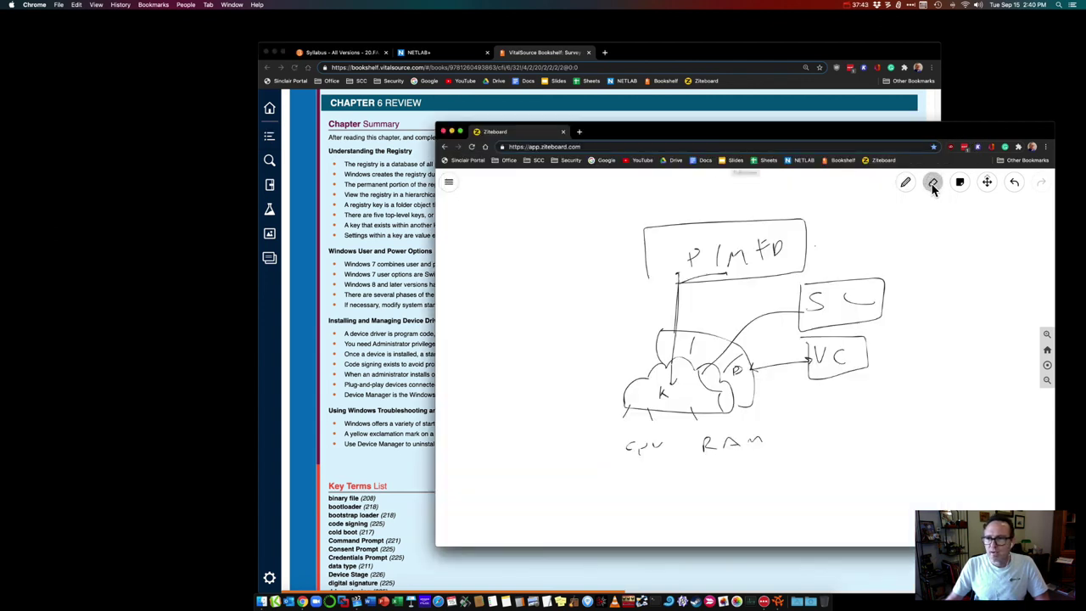
pyautogui.click(933, 183)
pyautogui.click(929, 214)
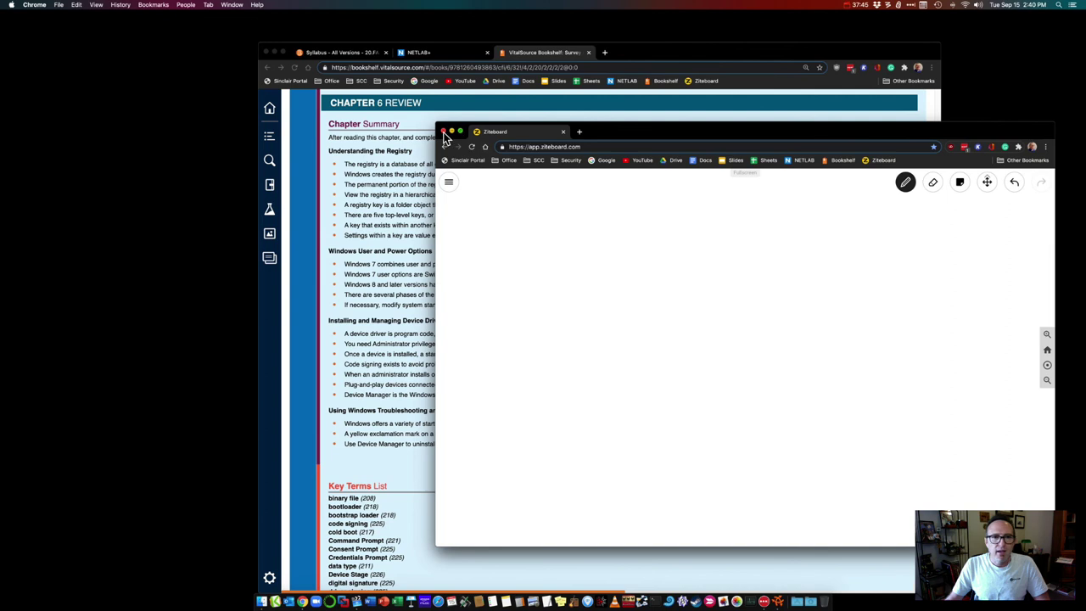
pyautogui.click(442, 132)
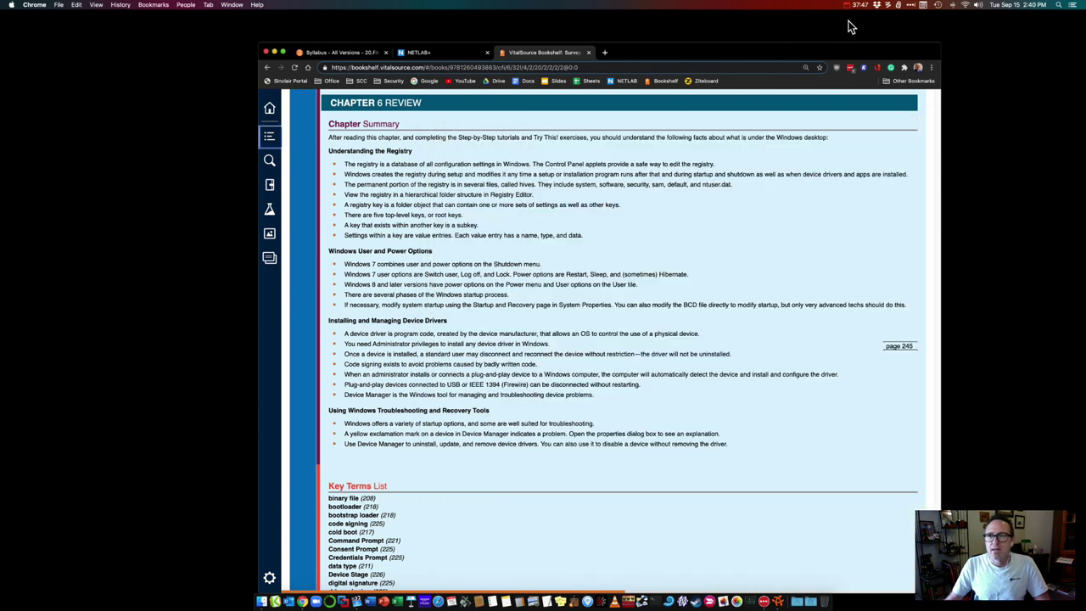